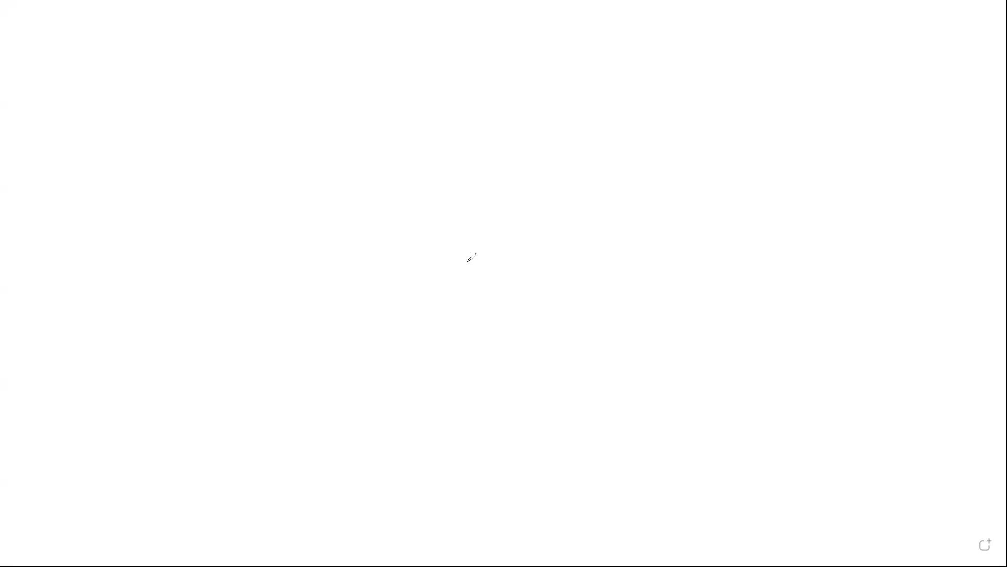
Step: Sketch a square room on the whiteboard and a curved path leading into it from the lower right
{"action": "left_click_drag", "start_coordinate": [450, 180], "coordinate": [449, 241]}
{"action": "left_click_drag", "start_coordinate": [482, 200], "coordinate": [502, 271]}
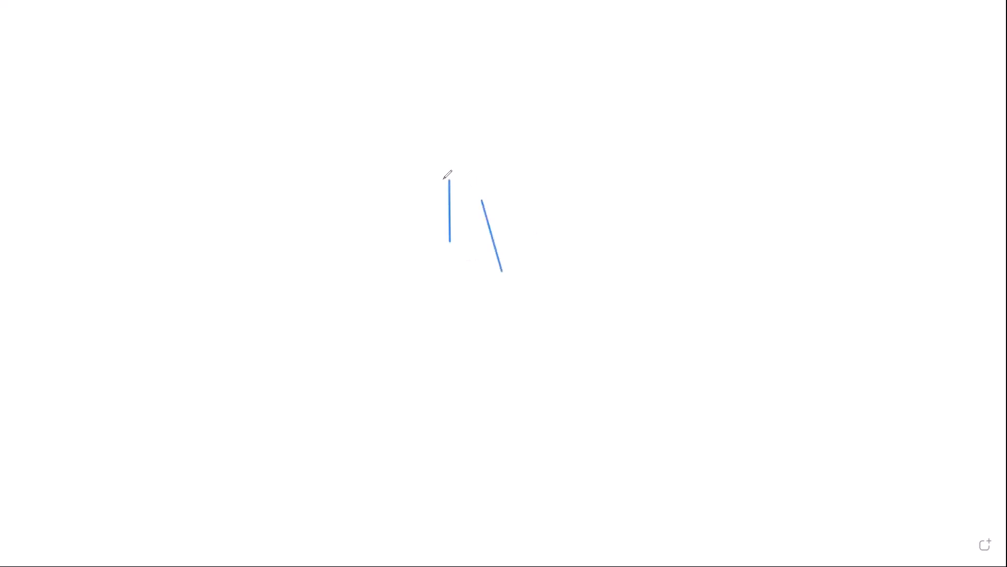
{"action": "mouse_move", "coordinate": [449, 182]}
{"action": "left_mouse_down"}
{"action": "mouse_move", "coordinate": [545, 250]}
{"action": "mouse_move", "coordinate": [544, 273]}
{"action": "mouse_move", "coordinate": [450, 273]}
{"action": "mouse_move", "coordinate": [444, 190]}
{"action": "left_mouse_up"}
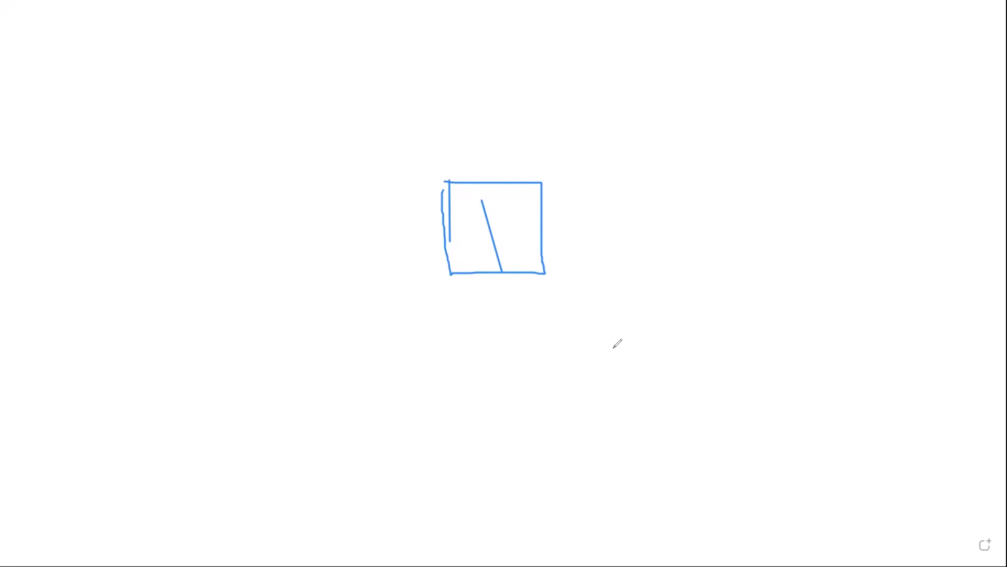
{"action": "mouse_move", "coordinate": [617, 352]}
{"action": "left_mouse_down"}
{"action": "mouse_move", "coordinate": [485, 325]}
{"action": "mouse_move", "coordinate": [476, 253]}
{"action": "mouse_move", "coordinate": [499, 228]}
{"action": "left_mouse_up"}
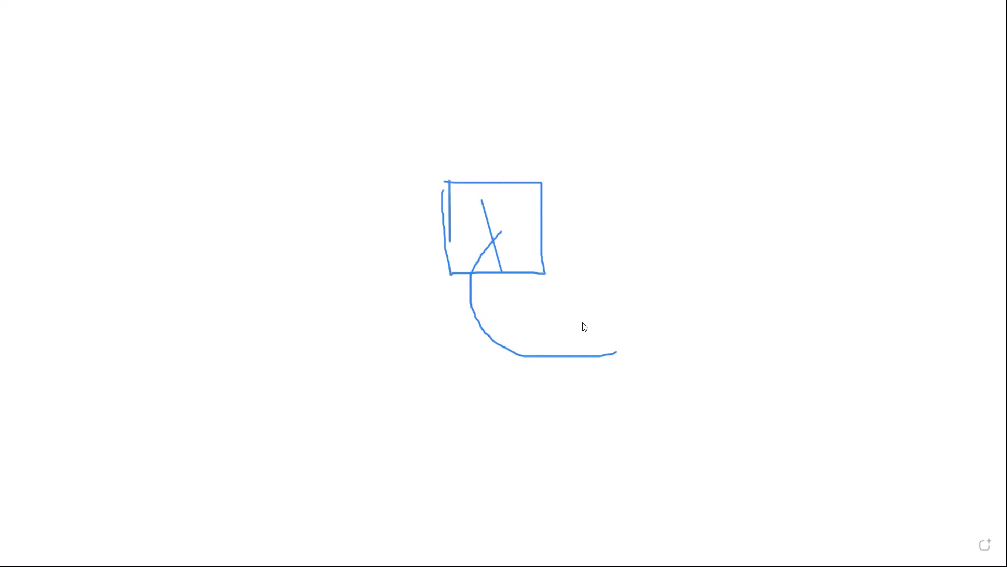
Step: Stamp red hearts near the path's outer start, at its bend, and at its end inside the square
{"action": "left_click", "coordinate": [599, 356]}
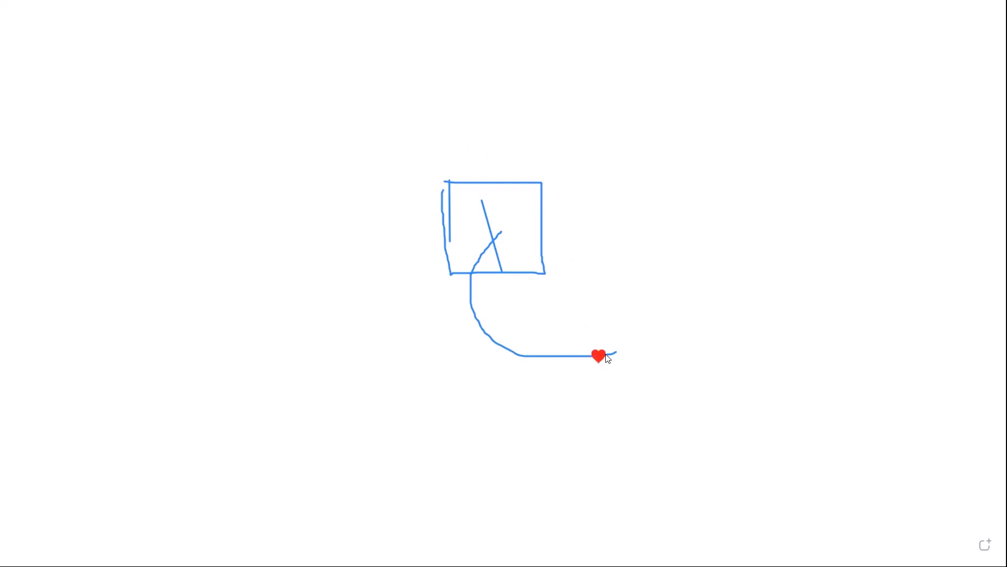
{"action": "left_click", "coordinate": [486, 333]}
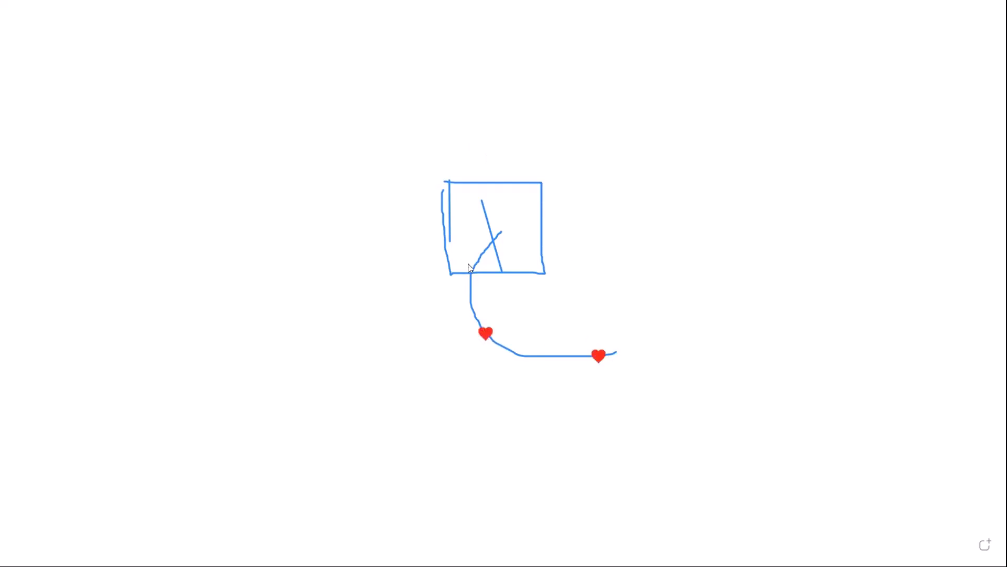
{"action": "left_click", "coordinate": [498, 233]}
Step: Stamp a series of stars along the path between the hearts, from its outer start up into the square
{"action": "left_click", "coordinate": [583, 357]}
{"action": "left_click", "coordinate": [568, 357]}
{"action": "left_click", "coordinate": [552, 357]}
{"action": "left_click", "coordinate": [535, 357]}
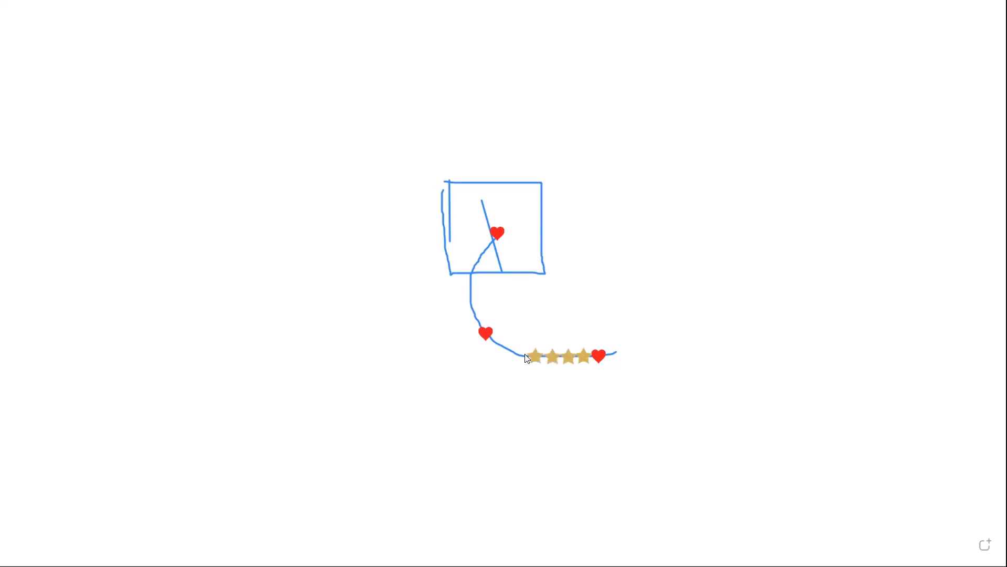
{"action": "left_click", "coordinate": [520, 355]}
{"action": "left_click", "coordinate": [506, 350]}
{"action": "left_click", "coordinate": [492, 340]}
{"action": "left_click", "coordinate": [477, 321]}
{"action": "left_click", "coordinate": [472, 265]}
{"action": "left_click", "coordinate": [479, 256]}
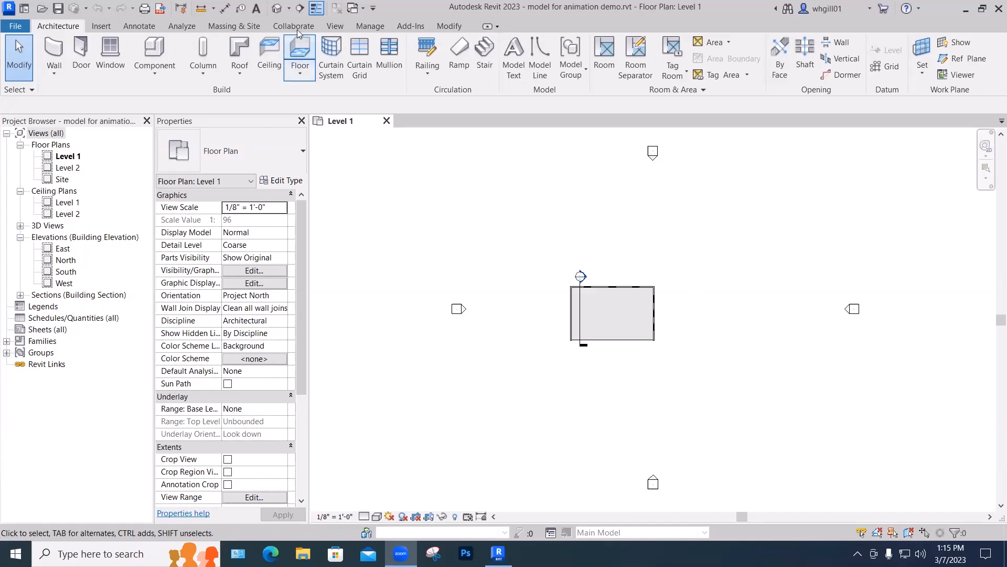
Step: Switch to Revit and place a perspective camera on Level 1 outside the building's lower-left corner, aimed beyond its upper wall near the right end
{"action": "left_click", "coordinate": [331, 24]}
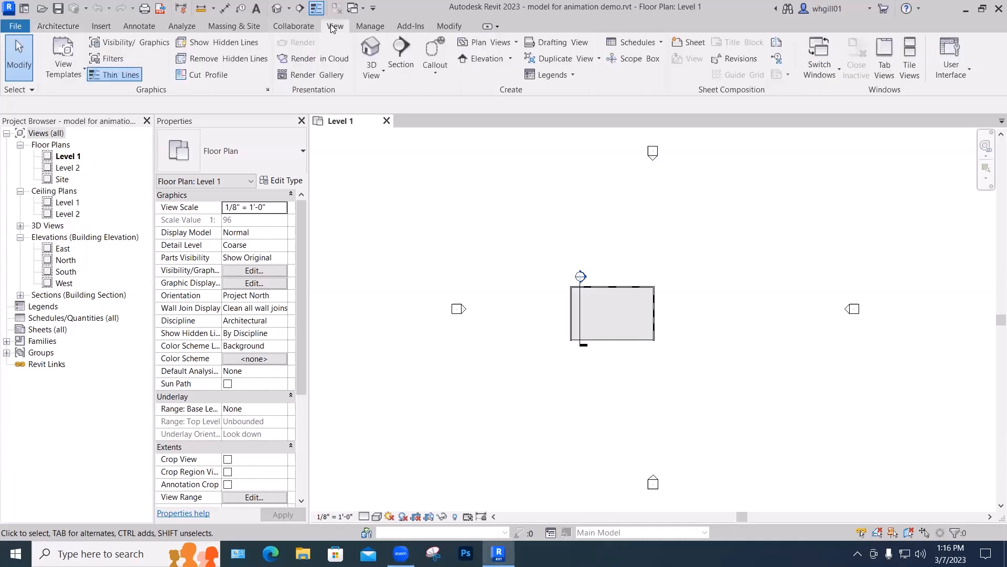
{"action": "left_click", "coordinate": [374, 78]}
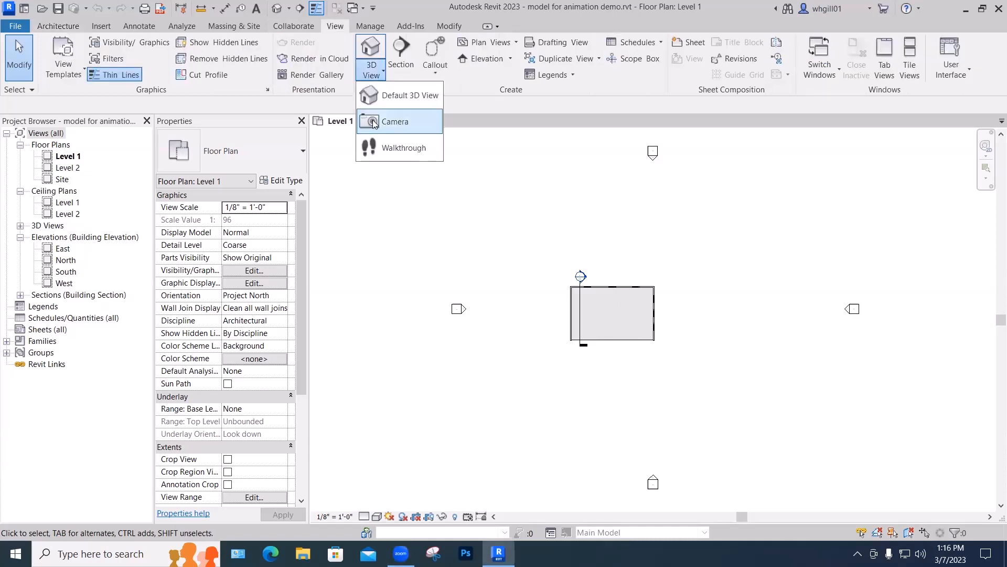
{"action": "left_click", "coordinate": [374, 125]}
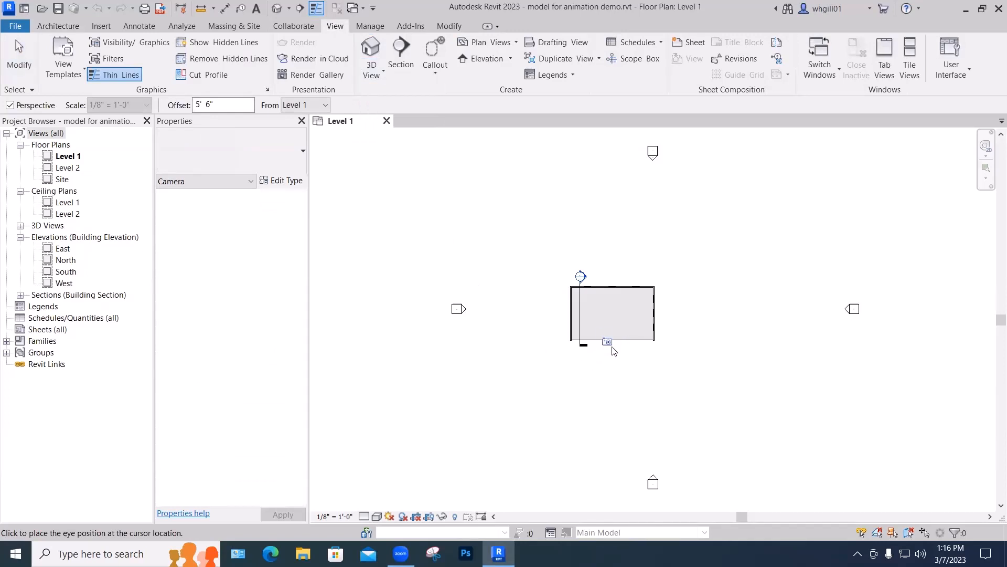
{"action": "left_click", "coordinate": [559, 368]}
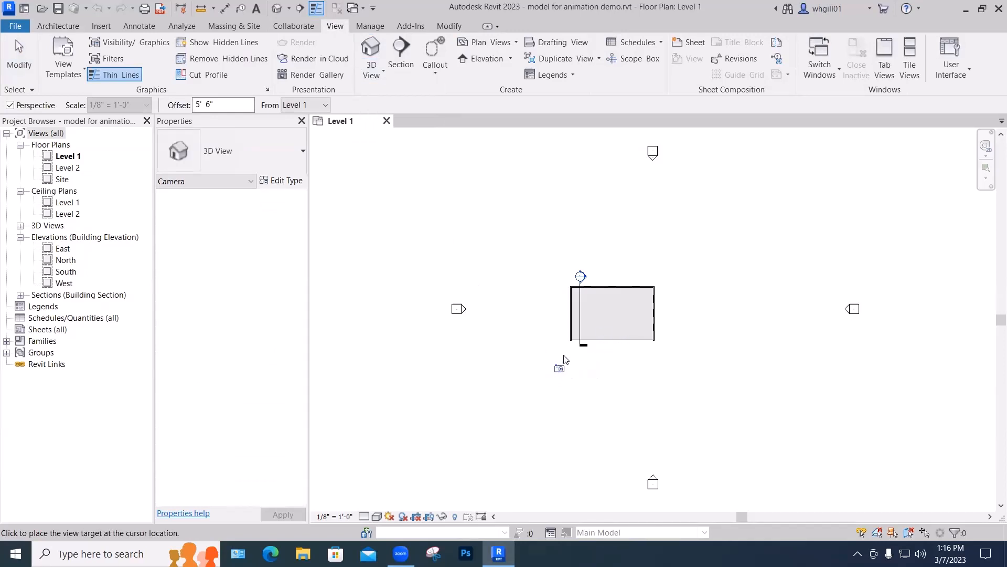
{"action": "left_click", "coordinate": [632, 272]}
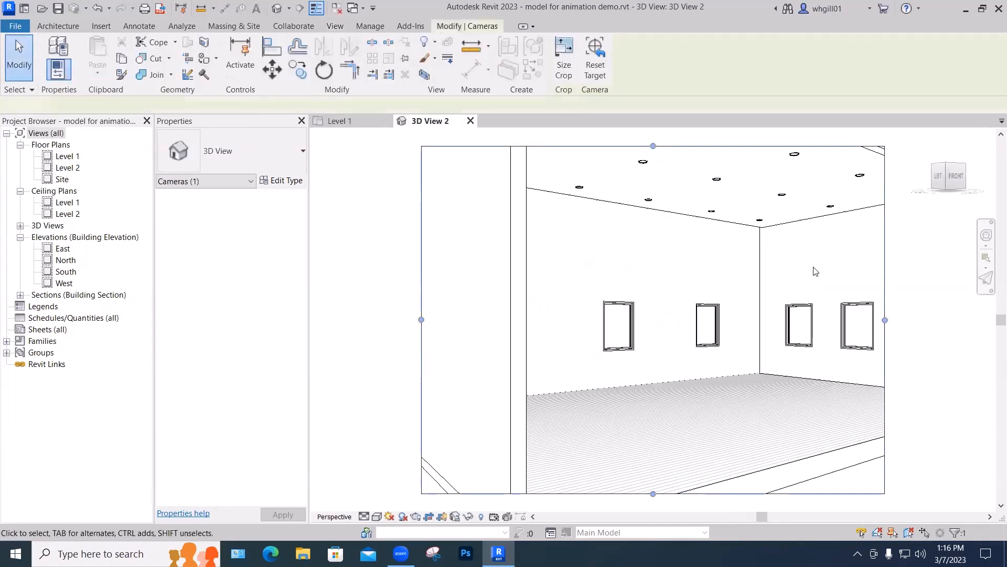
Step: Show the Full Navigation Wheel in the camera view and zoom the camera out from the building
{"action": "left_click", "coordinate": [986, 246]}
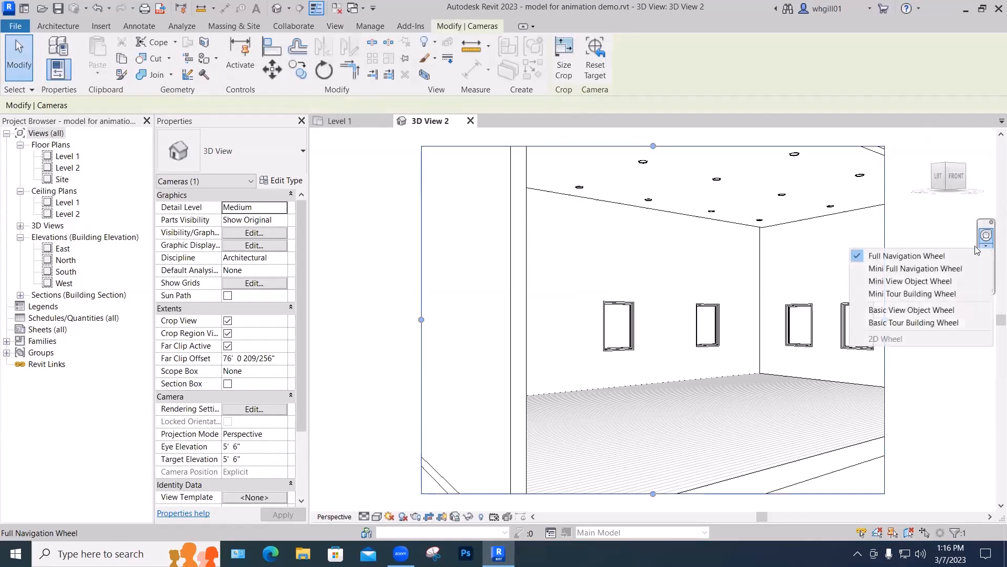
{"action": "left_click", "coordinate": [906, 257]}
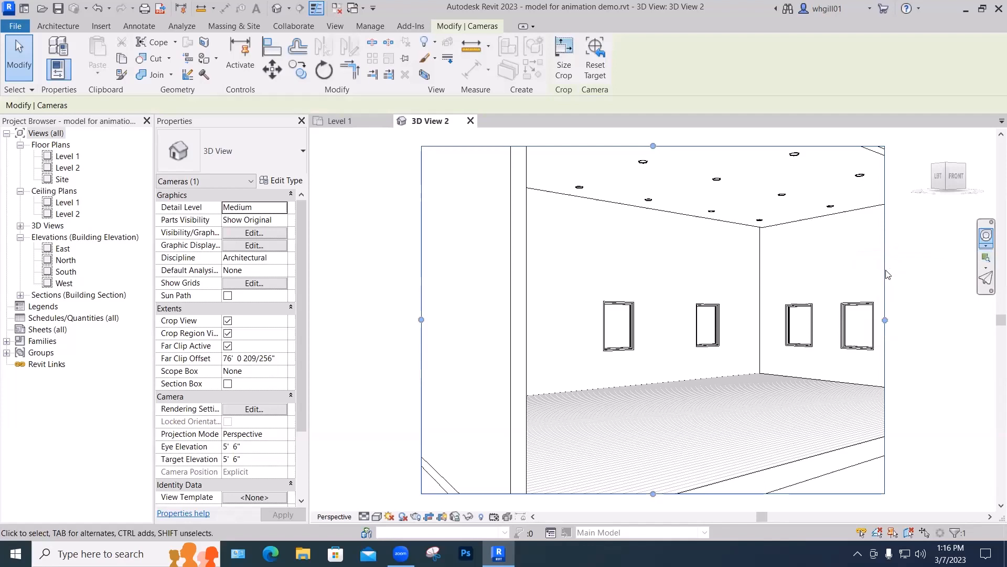
{"action": "left_click", "coordinate": [987, 237]}
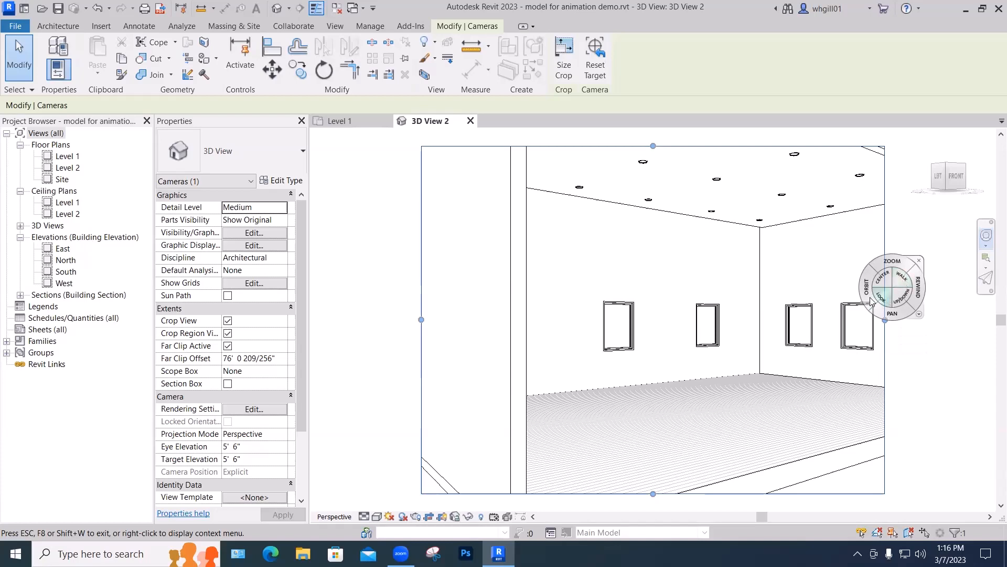
{"action": "mouse_move", "coordinate": [902, 263]}
{"action": "left_mouse_down"}
{"action": "mouse_move", "coordinate": [928, 254]}
{"action": "mouse_move", "coordinate": [903, 283]}
{"action": "left_mouse_up"}
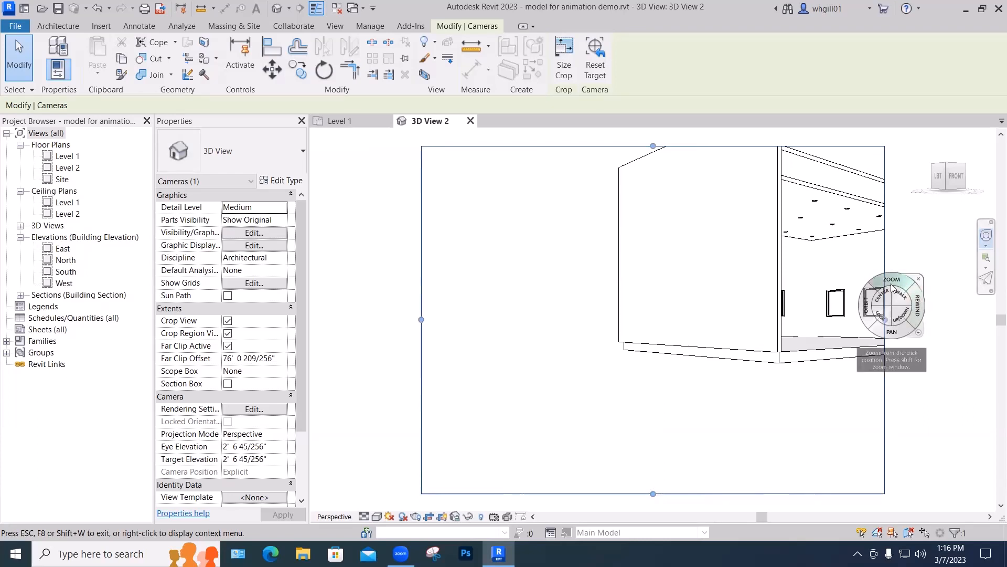
{"action": "mouse_move", "coordinate": [897, 280]}
{"action": "left_mouse_down"}
{"action": "mouse_move", "coordinate": [901, 269]}
{"action": "mouse_move", "coordinate": [900, 279]}
{"action": "left_mouse_up"}
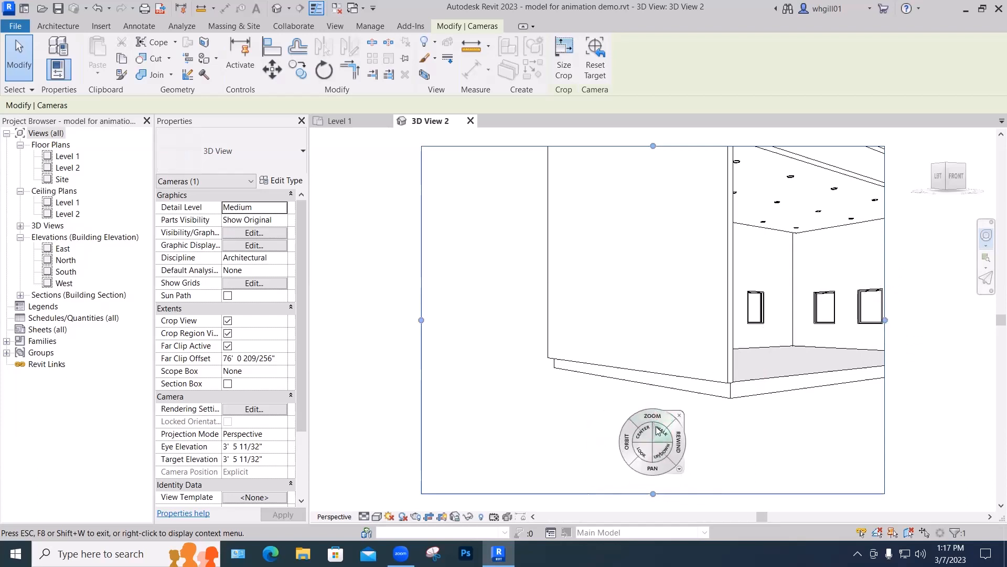
Step: Walk the camera forward into the room and adjust its height with the navigation wheel
{"action": "mouse_move", "coordinate": [659, 431]}
{"action": "left_mouse_down"}
{"action": "mouse_move", "coordinate": [650, 393]}
{"action": "mouse_move", "coordinate": [652, 458]}
{"action": "mouse_move", "coordinate": [744, 461]}
{"action": "mouse_move", "coordinate": [603, 457]}
{"action": "mouse_move", "coordinate": [698, 449]}
{"action": "mouse_move", "coordinate": [653, 433]}
{"action": "mouse_move", "coordinate": [668, 379]}
{"action": "left_mouse_up"}
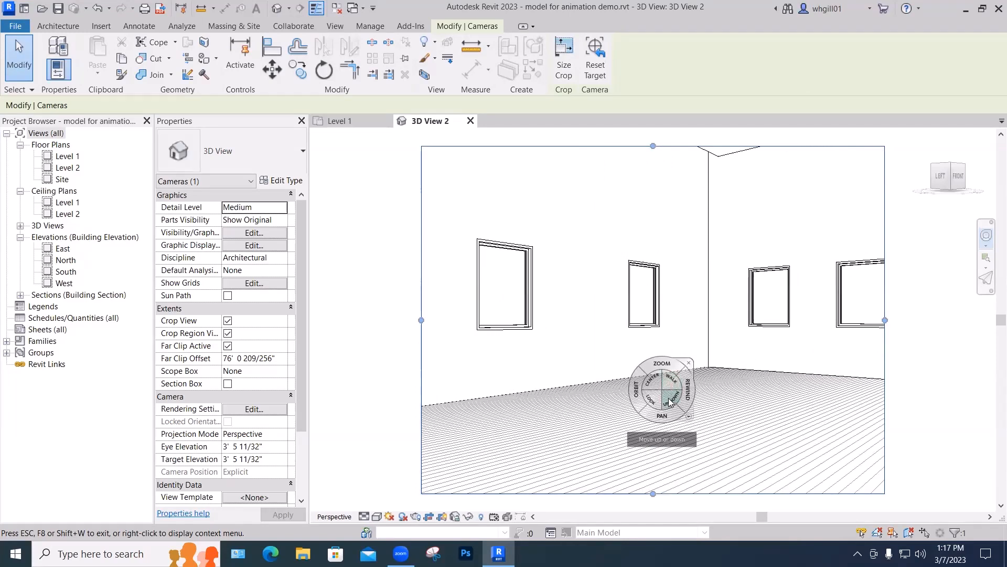
{"action": "mouse_move", "coordinate": [670, 401]}
{"action": "left_mouse_down"}
{"action": "mouse_move", "coordinate": [667, 421]}
{"action": "mouse_move", "coordinate": [675, 257]}
{"action": "mouse_move", "coordinate": [681, 298]}
{"action": "mouse_move", "coordinate": [690, 243]}
{"action": "mouse_move", "coordinate": [690, 348]}
{"action": "mouse_move", "coordinate": [697, 130]}
{"action": "mouse_move", "coordinate": [706, 271]}
{"action": "mouse_move", "coordinate": [670, 438]}
{"action": "mouse_move", "coordinate": [686, 410]}
{"action": "mouse_move", "coordinate": [829, 412]}
{"action": "mouse_move", "coordinate": [467, 407]}
{"action": "mouse_move", "coordinate": [798, 407]}
{"action": "left_mouse_up"}
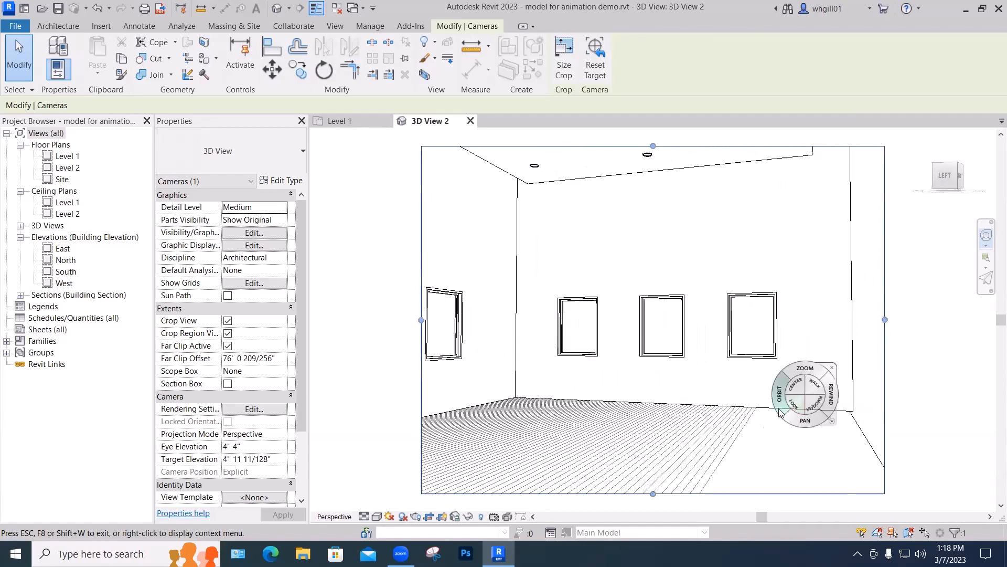
Step: Orbit the camera around a pivot on the windowed wall and pan the room sideways with the navigation wheel
{"action": "left_click", "coordinate": [794, 384]}
{"action": "left_click", "coordinate": [513, 292]}
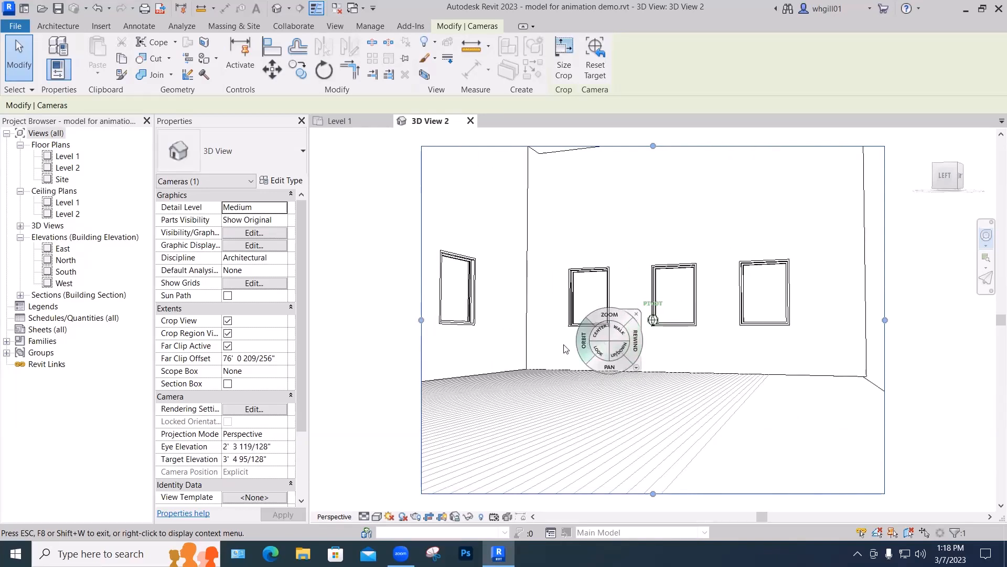
{"action": "left_click_drag", "start_coordinate": [565, 349], "coordinate": [493, 354]}
{"action": "scroll", "coordinate": [566, 348], "scroll_direction": "down", "scroll_amount": 1}
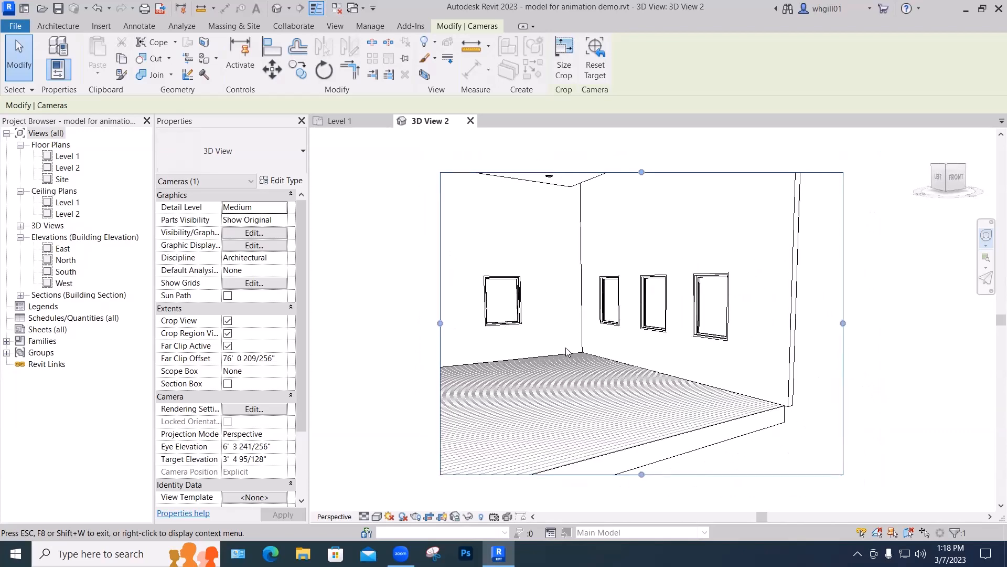
{"action": "scroll", "coordinate": [566, 351], "scroll_direction": "up", "scroll_amount": 1}
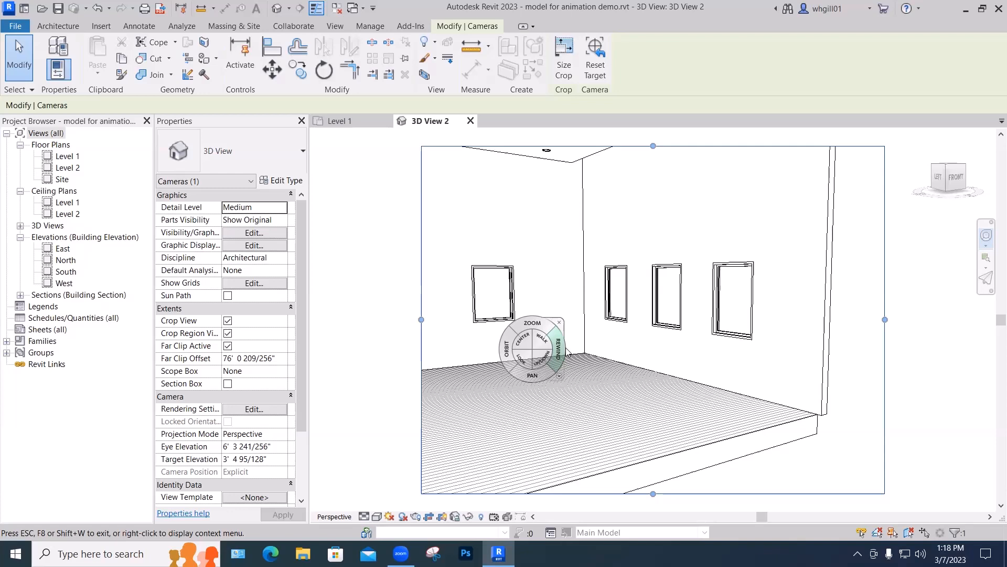
{"action": "right_click", "coordinate": [566, 352]}
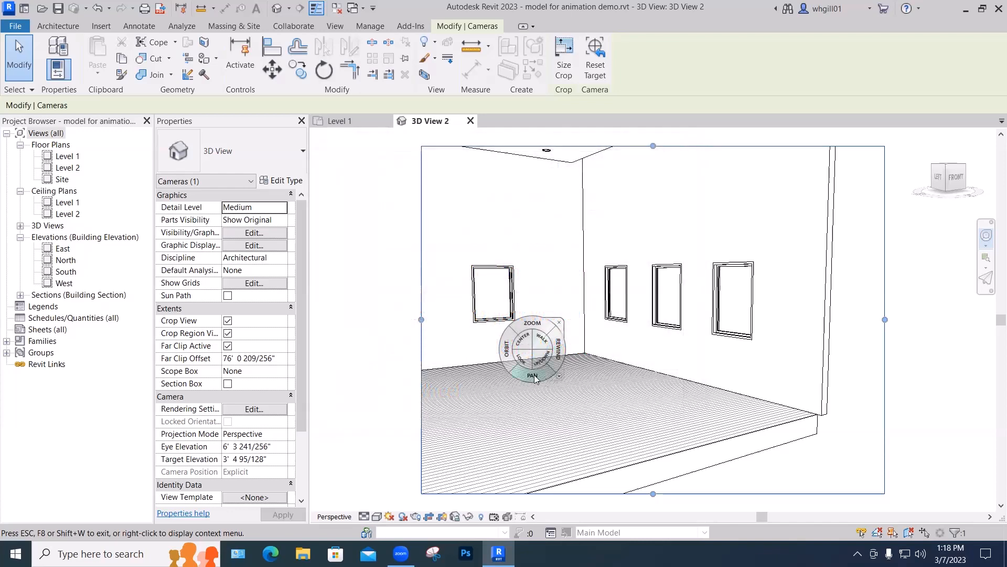
{"action": "mouse_move", "coordinate": [534, 377]}
{"action": "left_mouse_down"}
{"action": "mouse_move", "coordinate": [703, 370]}
{"action": "mouse_move", "coordinate": [501, 364]}
{"action": "mouse_move", "coordinate": [829, 373]}
{"action": "mouse_move", "coordinate": [727, 373]}
{"action": "left_mouse_up"}
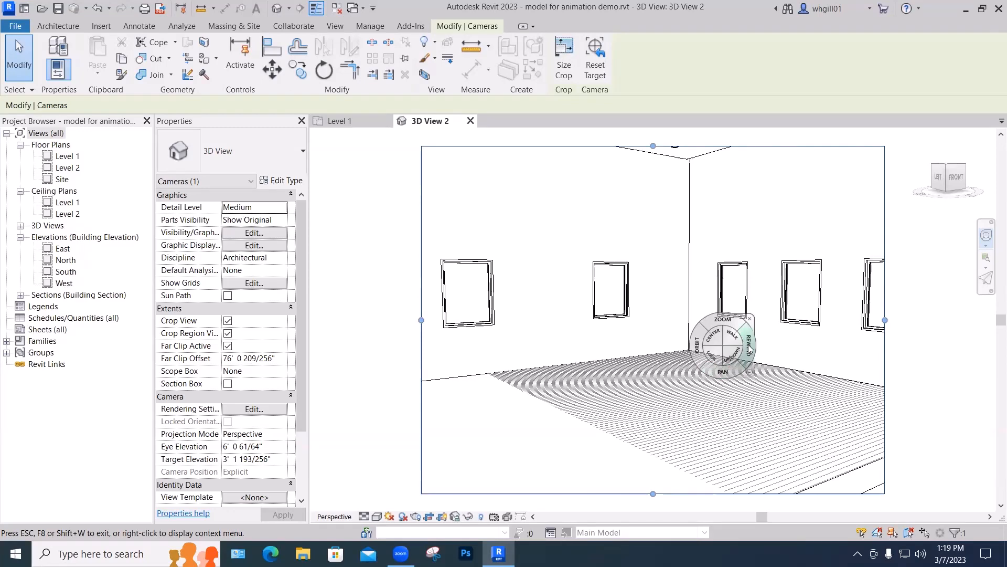
Step: Rewind the camera to its original position, then dismiss the navigation wheel and close the camera view
{"action": "left_click", "coordinate": [749, 349]}
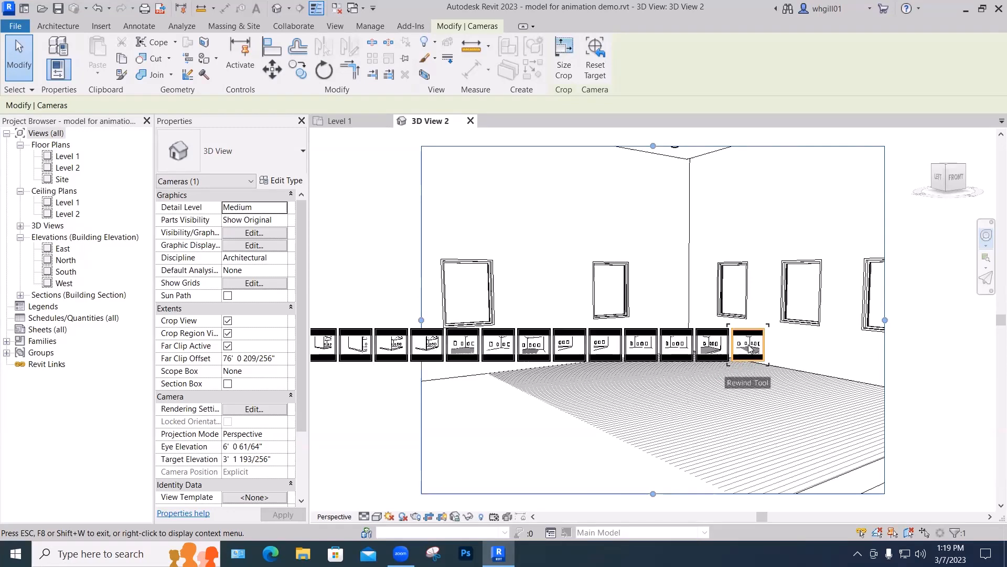
{"action": "left_click_drag", "start_coordinate": [750, 349], "coordinate": [354, 364]}
{"action": "left_click_drag", "start_coordinate": [429, 363], "coordinate": [324, 357]}
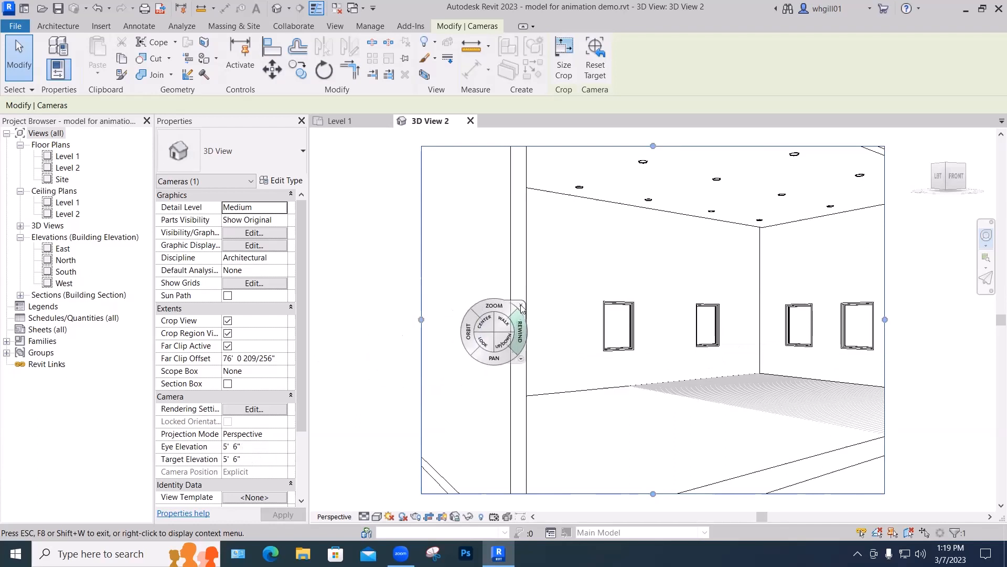
{"action": "left_click", "coordinate": [514, 308]}
{"action": "scroll", "coordinate": [611, 329], "scroll_direction": "down", "scroll_amount": 2}
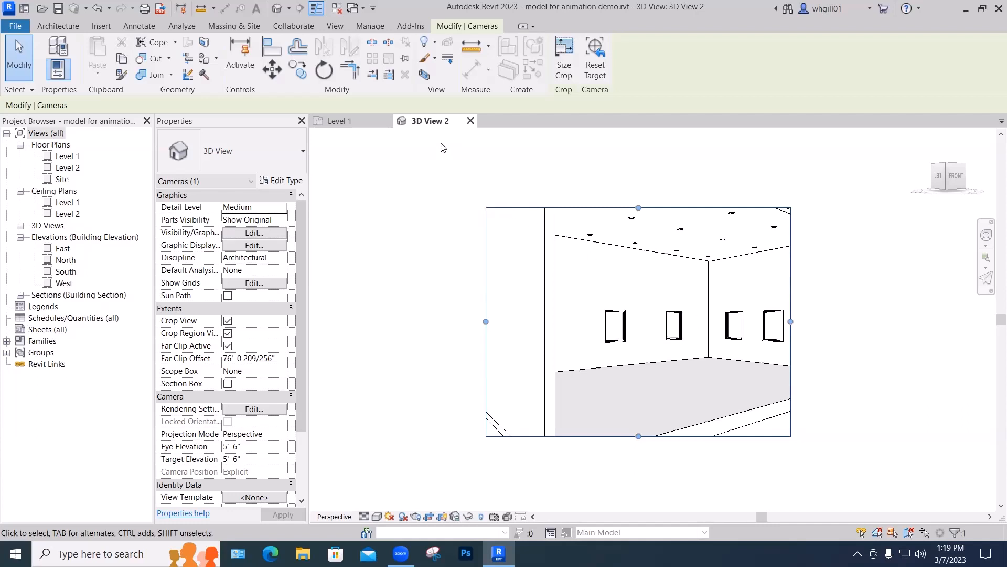
{"action": "left_click", "coordinate": [471, 121]}
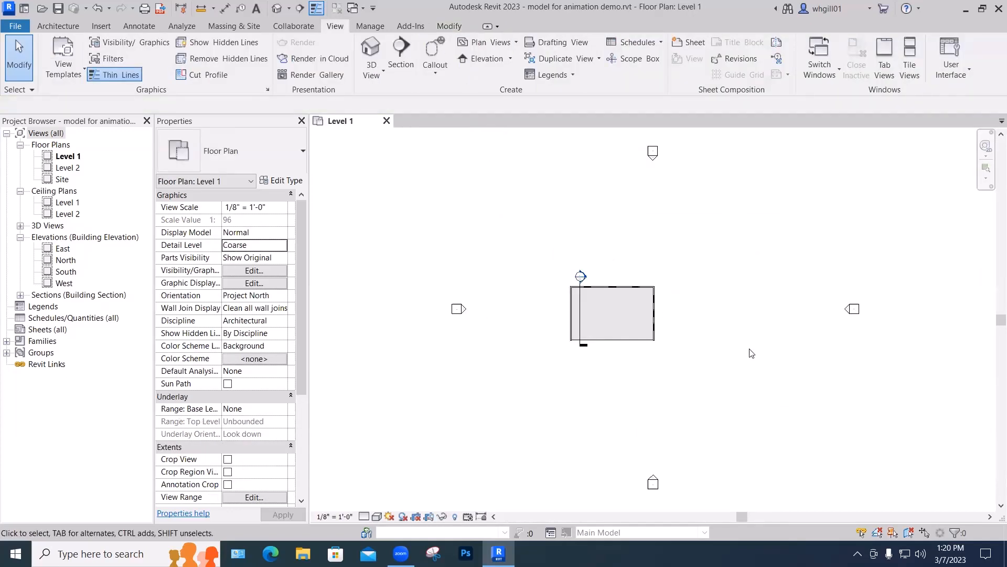
Step: Create a walkthrough on Level 1 with three key frames curving from outside the building's lower right into the room, and open its view
{"action": "left_click", "coordinate": [372, 70]}
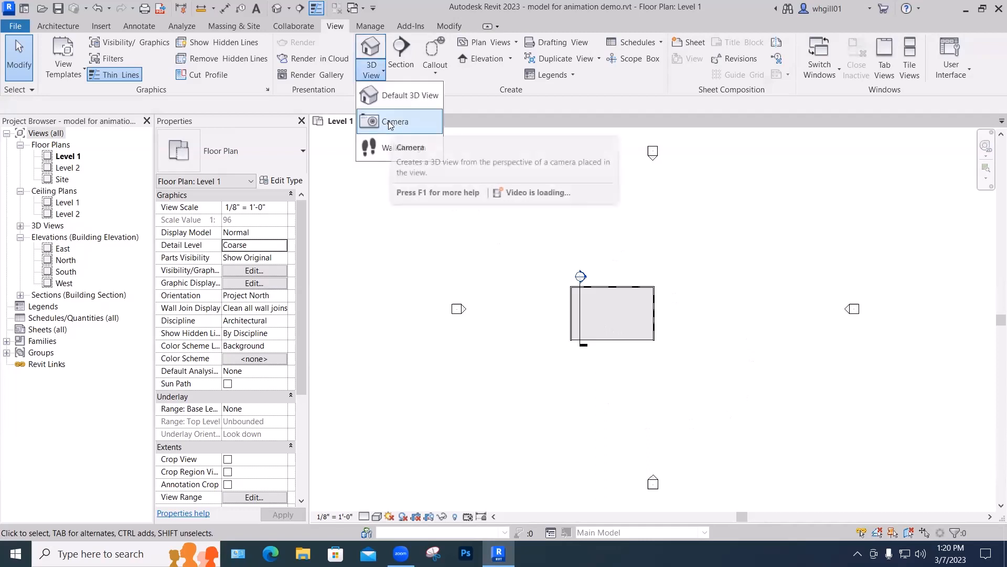
{"action": "left_click", "coordinate": [388, 148]}
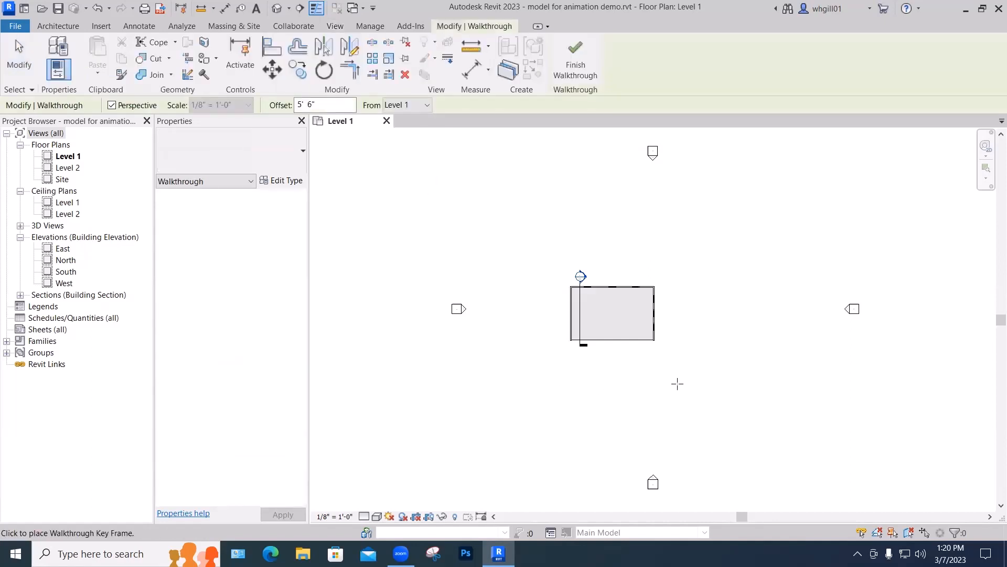
{"action": "left_click", "coordinate": [693, 424]}
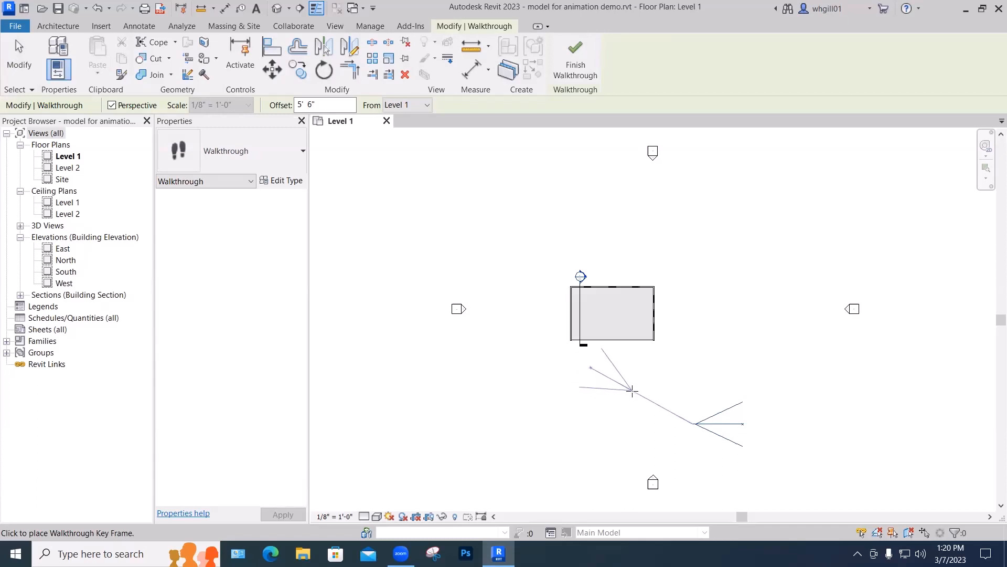
{"action": "left_click", "coordinate": [632, 392]}
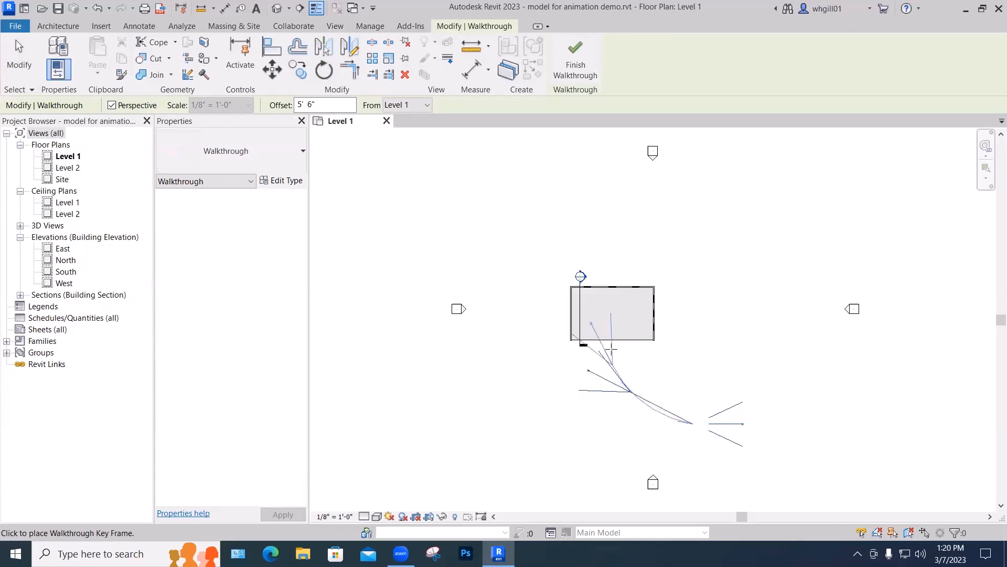
{"action": "left_click", "coordinate": [634, 331]}
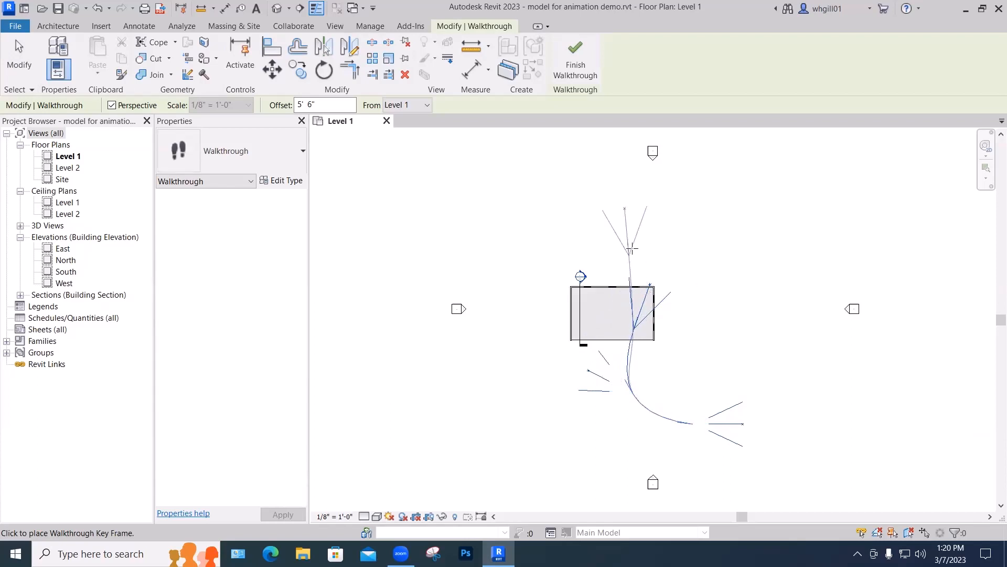
{"action": "left_click", "coordinate": [573, 74]}
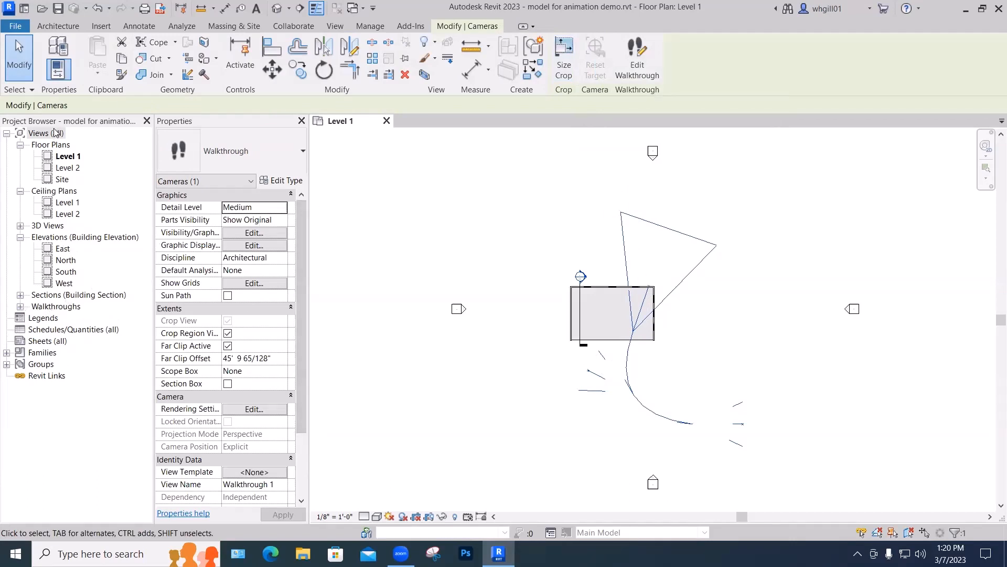
{"action": "left_click", "coordinate": [19, 307]}
{"action": "double_click", "coordinate": [72, 318]}
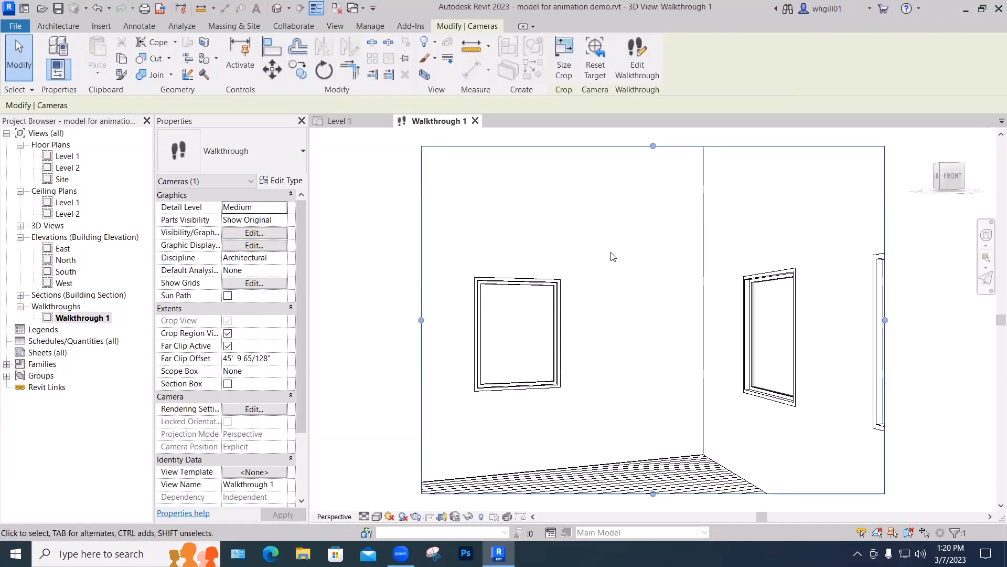
Step: Tile the Walkthrough 1 and Level 1 views side by side, framing the walkthrough's crop region and its camera path
{"action": "scroll", "coordinate": [613, 256], "scroll_direction": "down", "scroll_amount": 1}
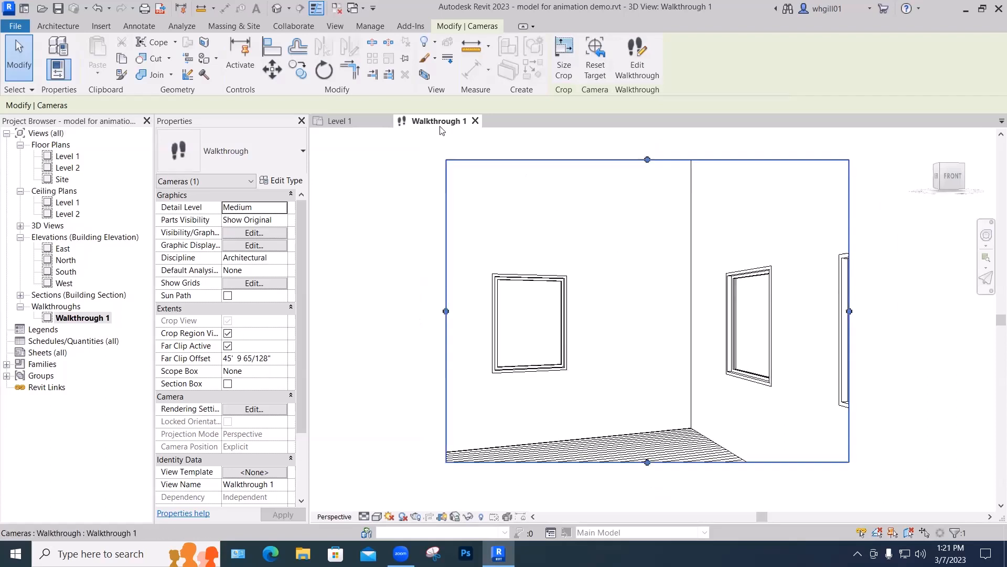
{"action": "left_click", "coordinate": [333, 27]}
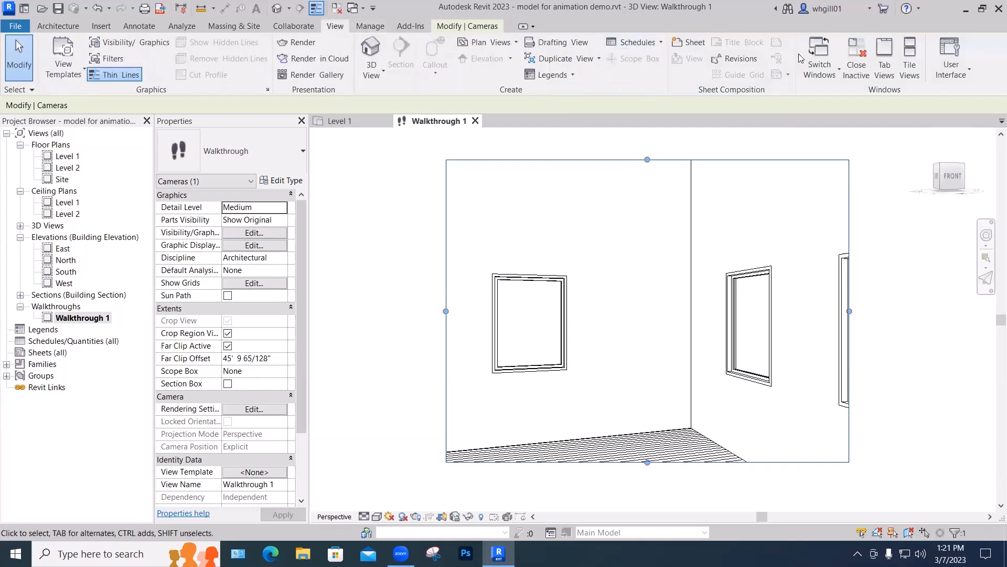
{"action": "left_click", "coordinate": [910, 58]}
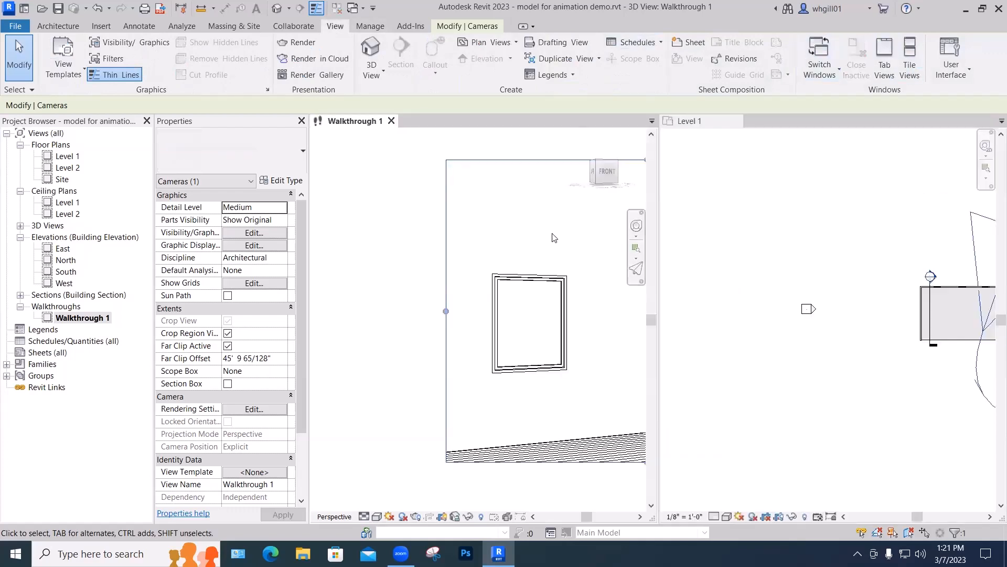
{"action": "middle_click_drag", "start_coordinate": [569, 237], "coordinate": [408, 241]}
{"action": "scroll", "coordinate": [725, 234], "scroll_direction": "down", "scroll_amount": 1}
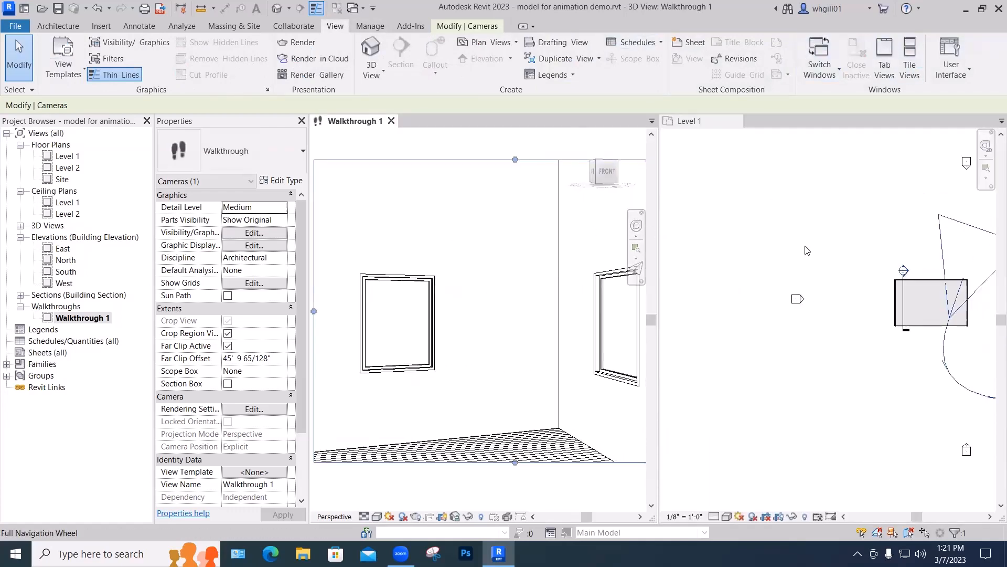
{"action": "scroll", "coordinate": [806, 250], "scroll_direction": "down", "scroll_amount": 2}
{"action": "left_click", "coordinate": [736, 260]}
{"action": "scroll", "coordinate": [591, 272], "scroll_direction": "down", "scroll_amount": 5}
{"action": "left_click", "coordinate": [491, 271]}
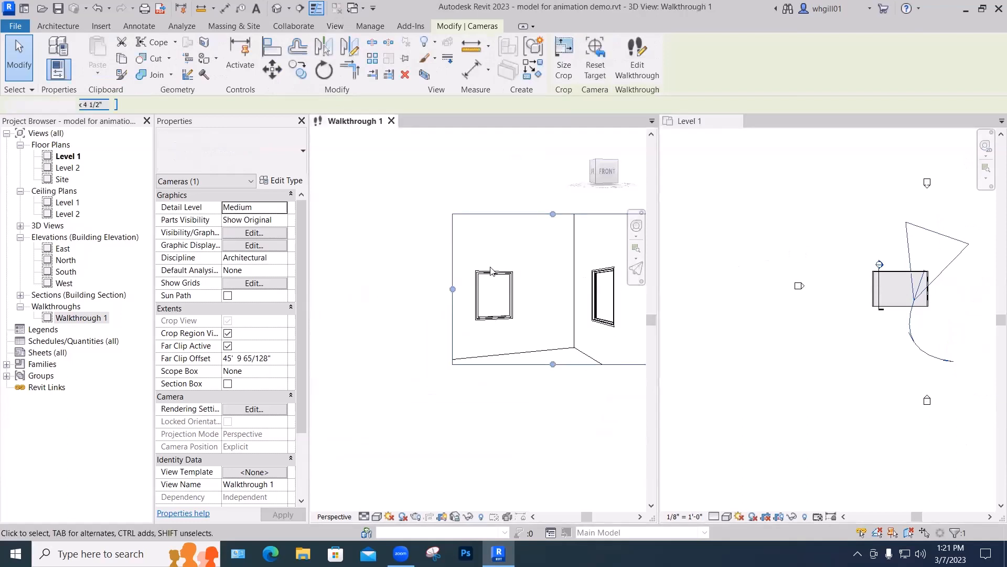
{"action": "middle_click_drag", "start_coordinate": [555, 268], "coordinate": [466, 272]}
{"action": "scroll", "coordinate": [468, 272], "scroll_direction": "up", "scroll_amount": 1}
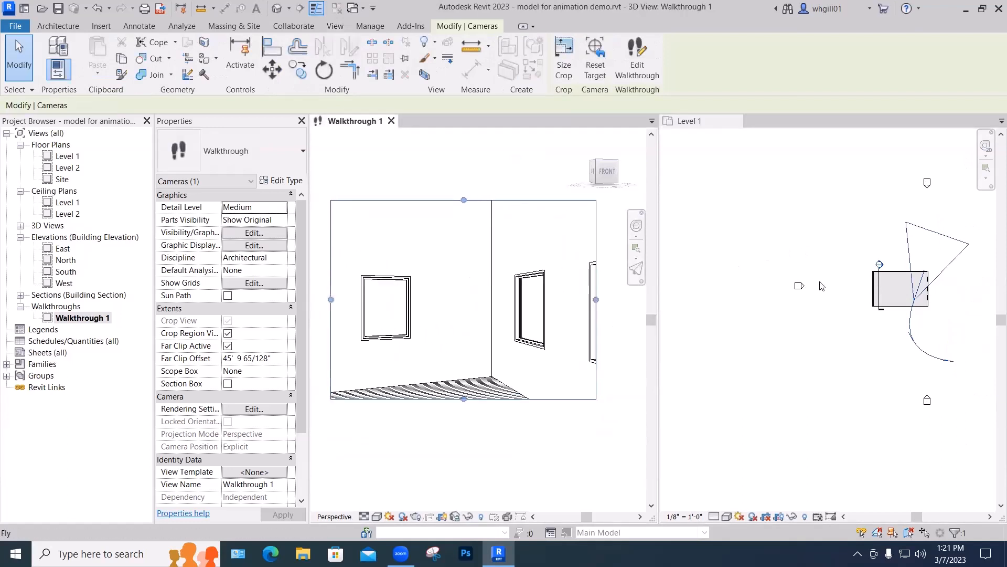
{"action": "left_click", "coordinate": [829, 331]}
{"action": "scroll", "coordinate": [829, 331], "scroll_direction": "up", "scroll_amount": 1}
{"action": "scroll", "coordinate": [827, 328], "scroll_direction": "up", "scroll_amount": 2}
{"action": "middle_click_drag", "start_coordinate": [828, 328], "coordinate": [721, 381]}
{"action": "scroll", "coordinate": [756, 362], "scroll_direction": "up", "scroll_amount": 1}
{"action": "scroll", "coordinate": [721, 382], "scroll_direction": "up", "scroll_amount": 1}
{"action": "scroll", "coordinate": [716, 385], "scroll_direction": "down", "scroll_amount": 1}
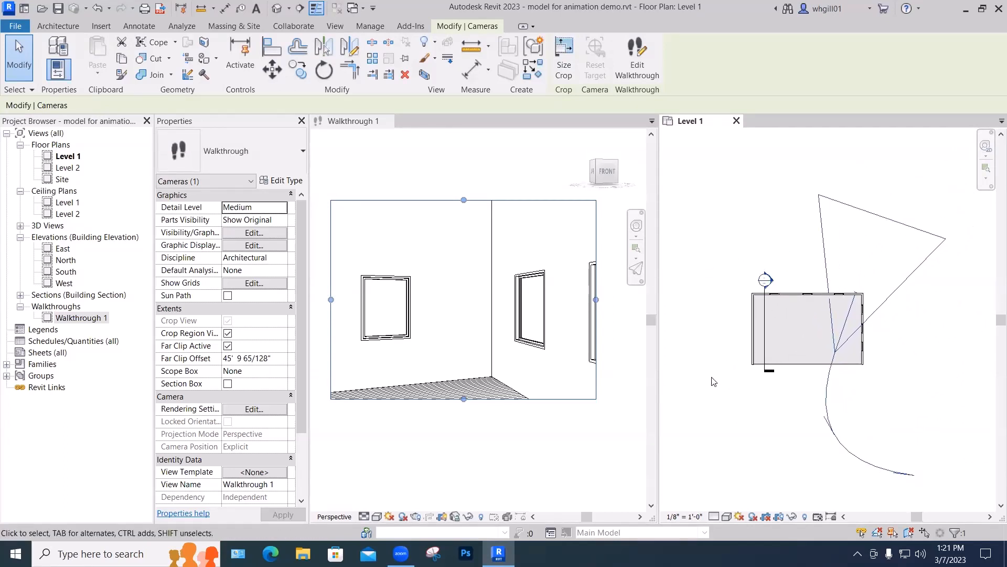
Step: Start editing the walkthrough, turn off Far Clip Active, and step the camera back to the first key frame
{"action": "left_click", "coordinate": [530, 244]}
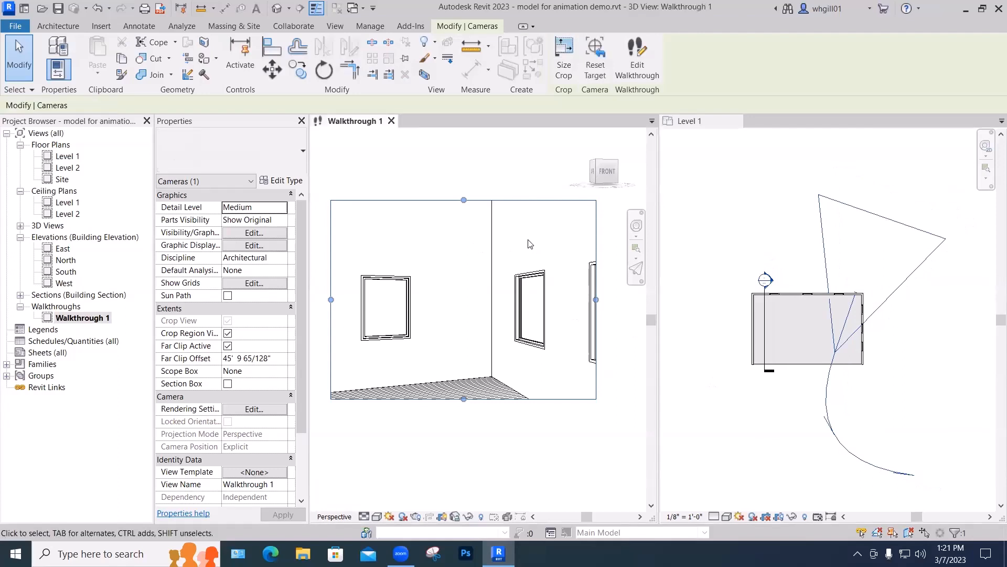
{"action": "left_click", "coordinate": [637, 62]}
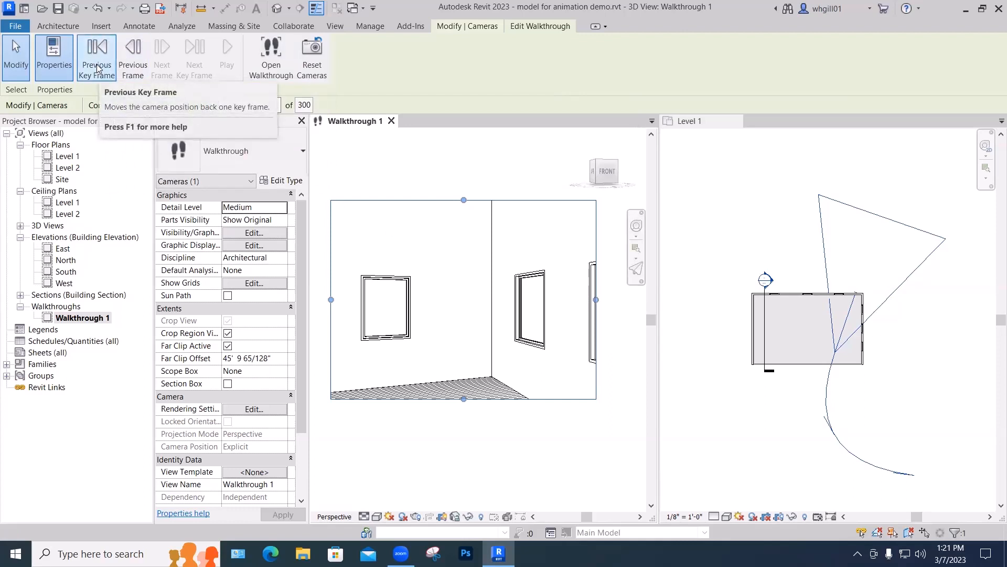
{"action": "left_click", "coordinate": [97, 68]}
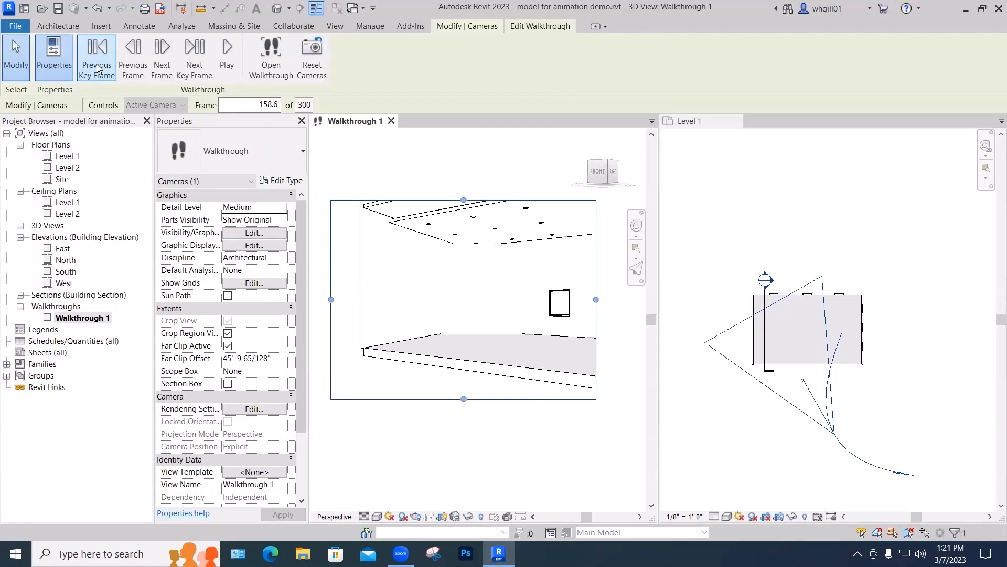
{"action": "left_click", "coordinate": [228, 346]}
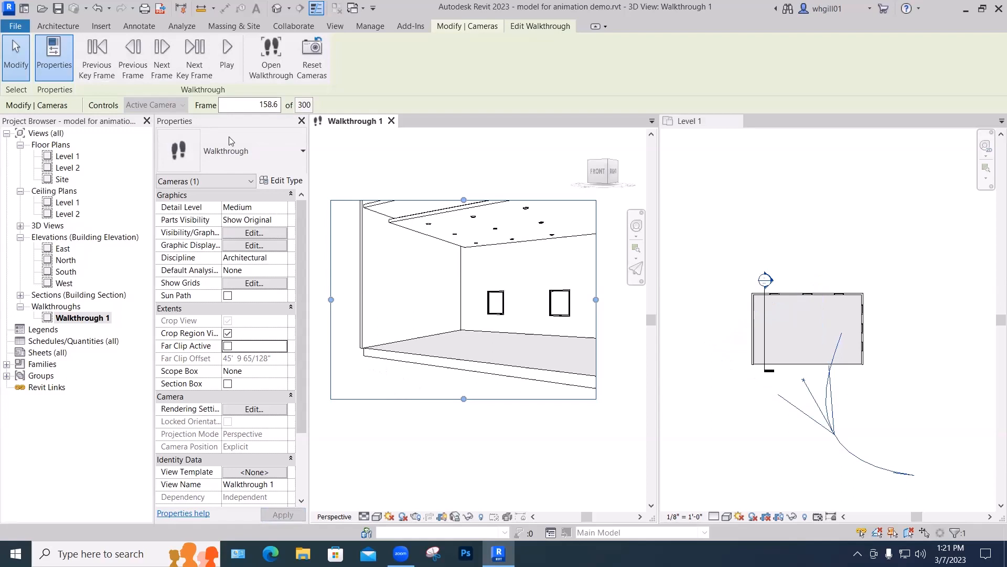
{"action": "left_click", "coordinate": [103, 70]}
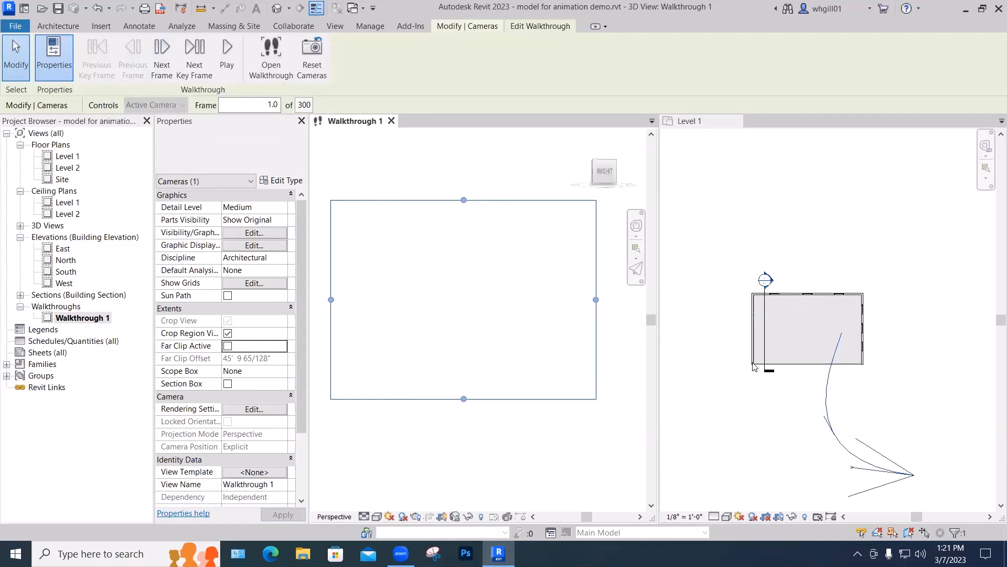
Step: With Active Camera control in the Level 1 plan, aim the first key frame's camera target at the building so the whole building is in view
{"action": "left_click", "coordinate": [837, 387]}
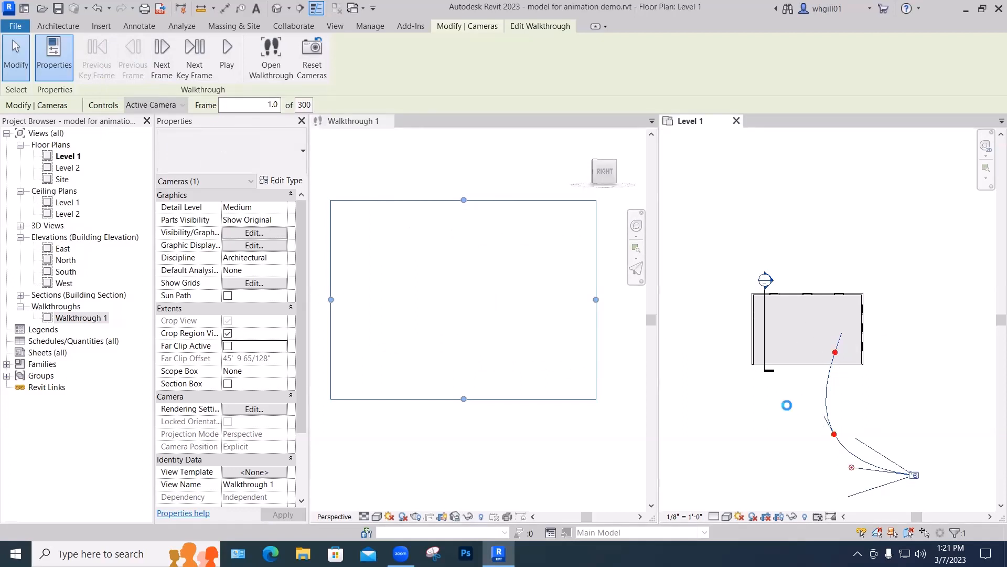
{"action": "left_click", "coordinate": [582, 277]}
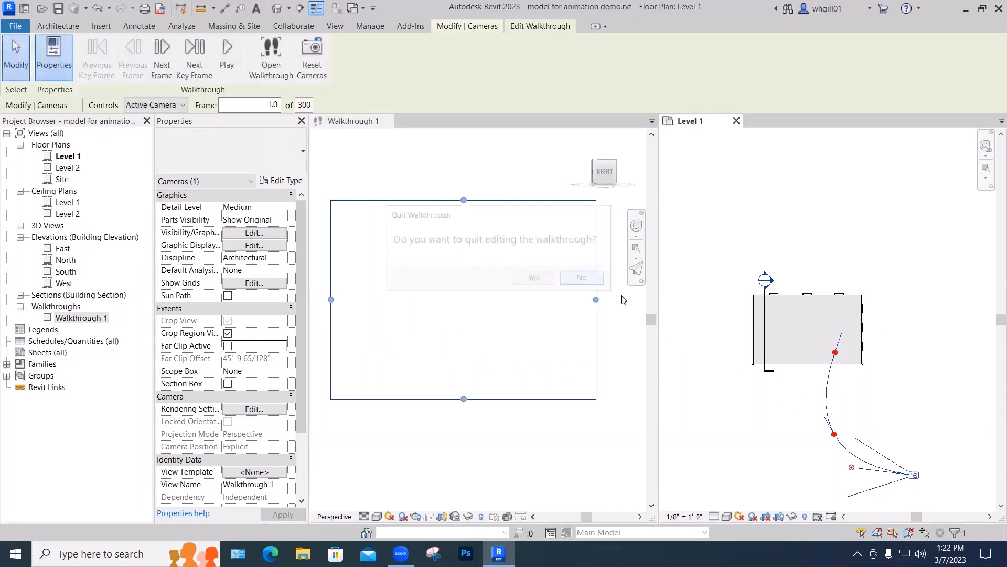
{"action": "middle_click_drag", "start_coordinate": [757, 415], "coordinate": [744, 326]}
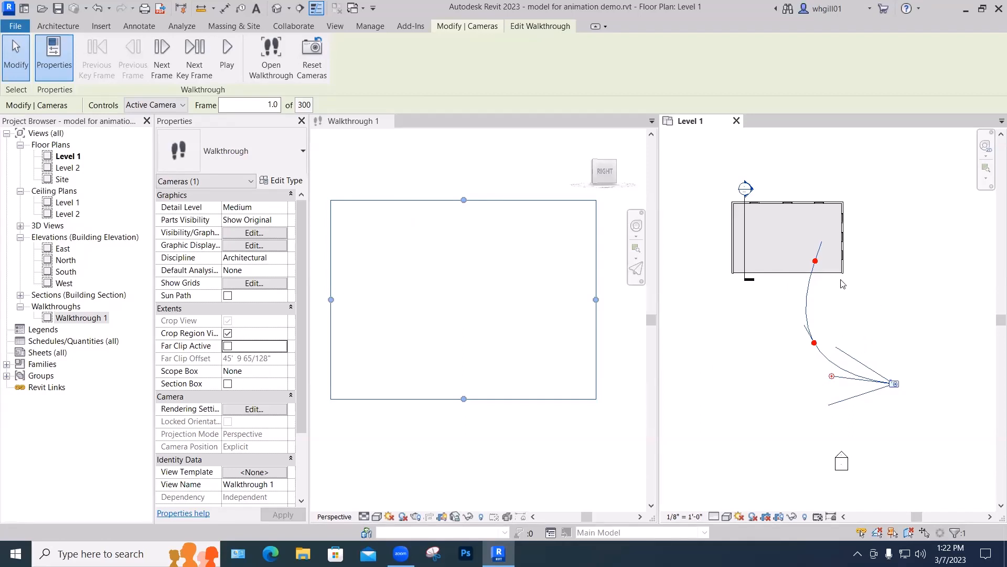
{"action": "left_click", "coordinate": [181, 106]}
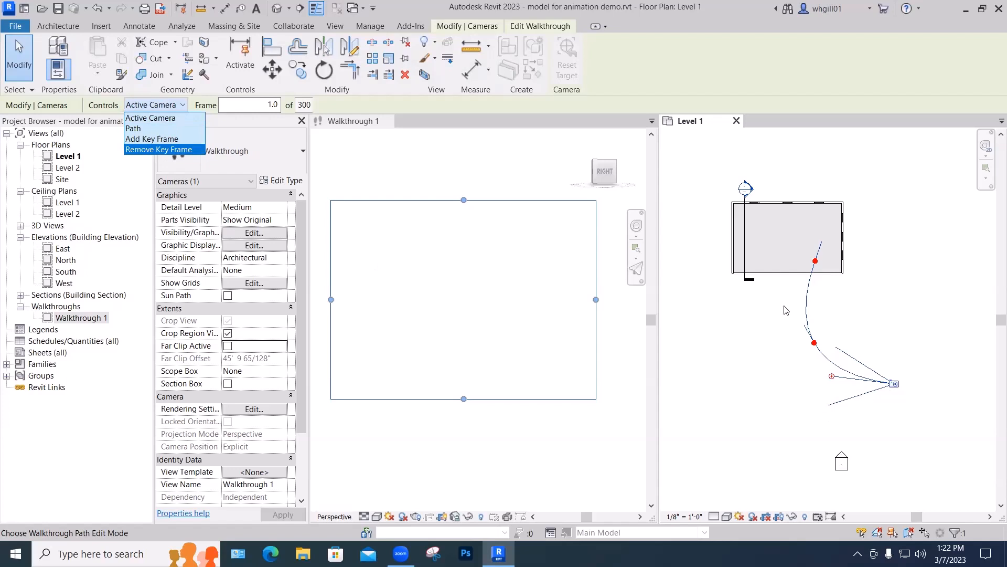
{"action": "left_click", "coordinate": [183, 107]}
{"action": "left_click", "coordinate": [160, 108]}
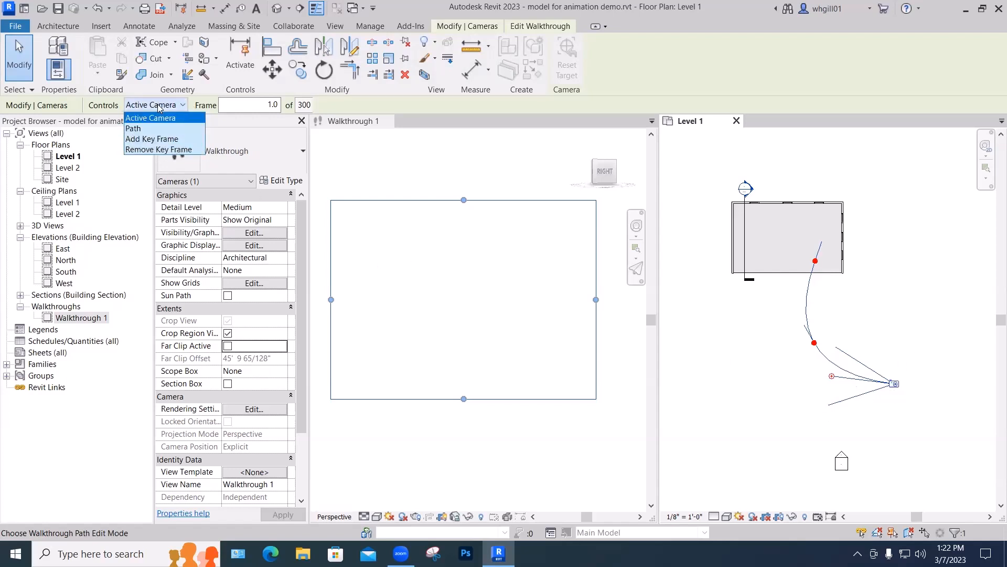
{"action": "left_click", "coordinate": [157, 118]}
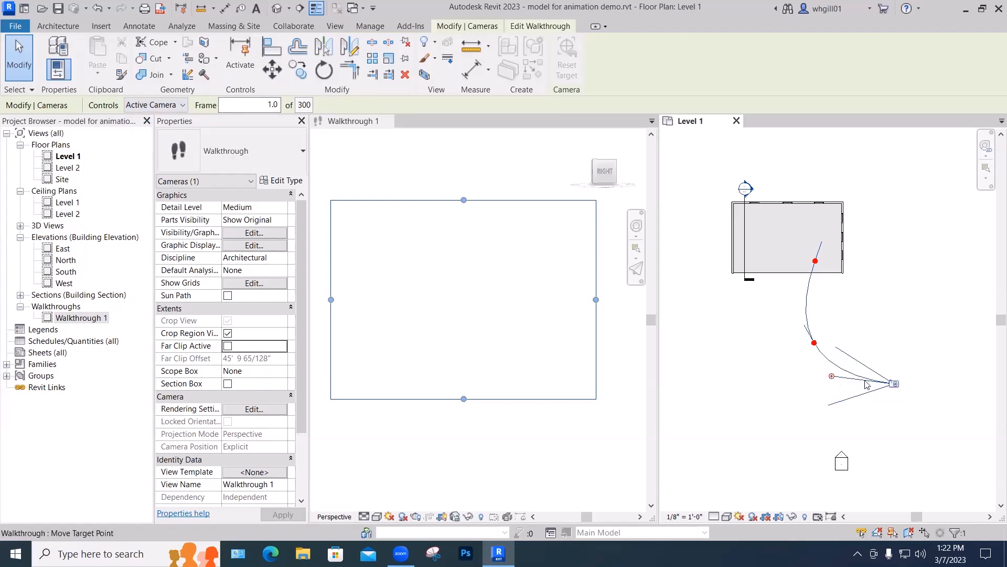
{"action": "left_click_drag", "start_coordinate": [832, 376], "coordinate": [840, 337]}
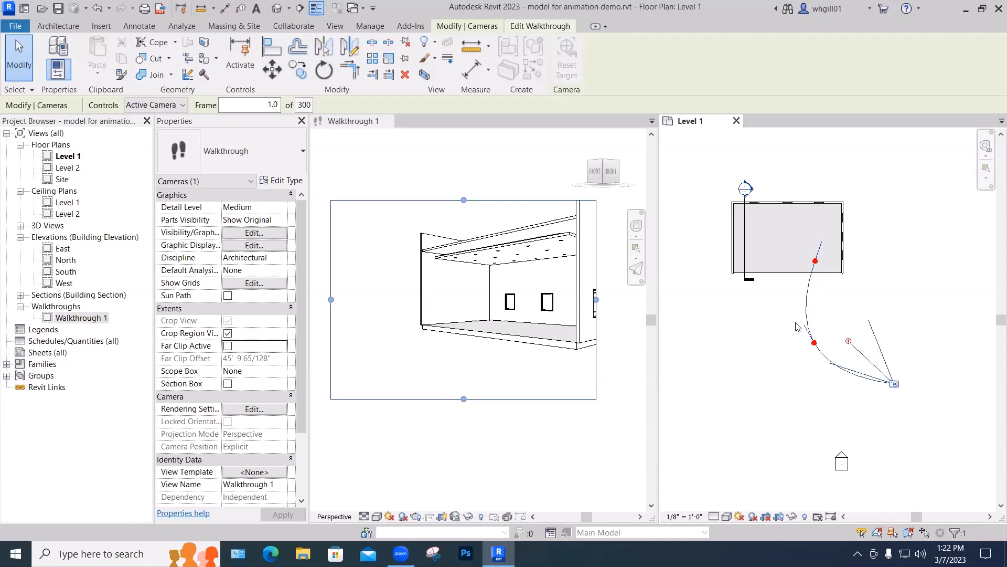
{"action": "left_click_drag", "start_coordinate": [850, 342], "coordinate": [857, 335]}
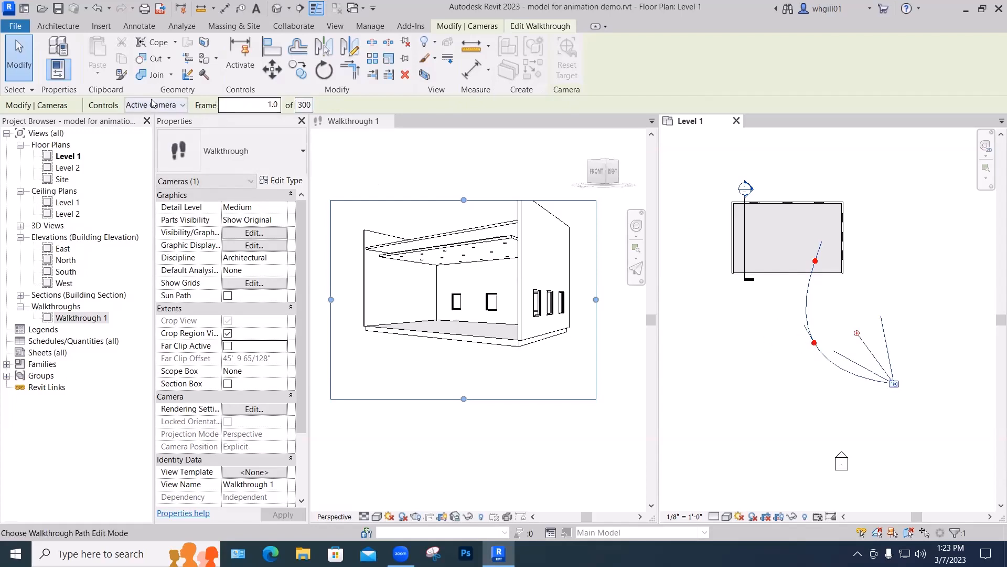
Step: Aim the second key frame's camera target more directly into the room, and advance to the last key frame to check its view
{"action": "left_click", "coordinate": [540, 26]}
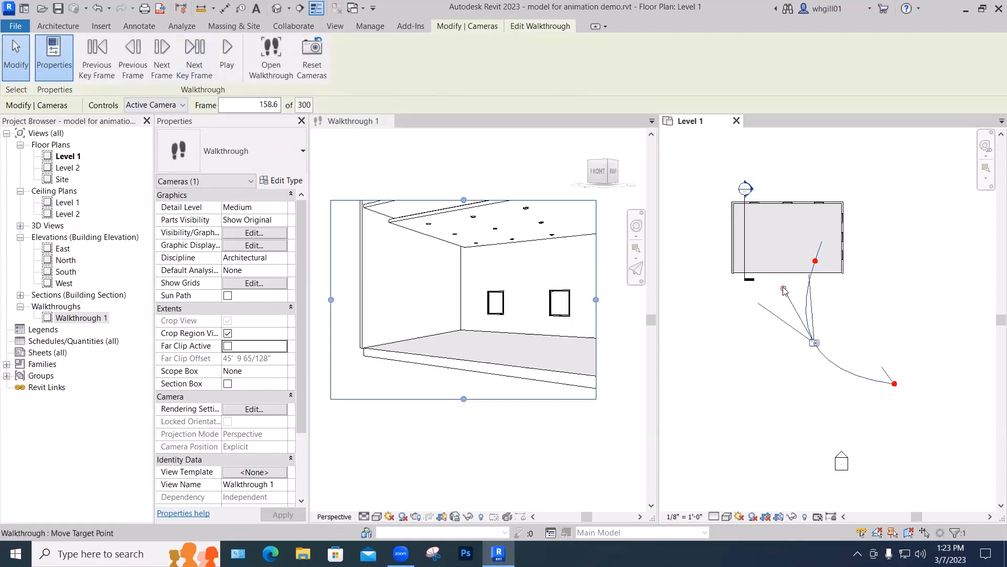
{"action": "left_click_drag", "start_coordinate": [784, 290], "coordinate": [799, 289]}
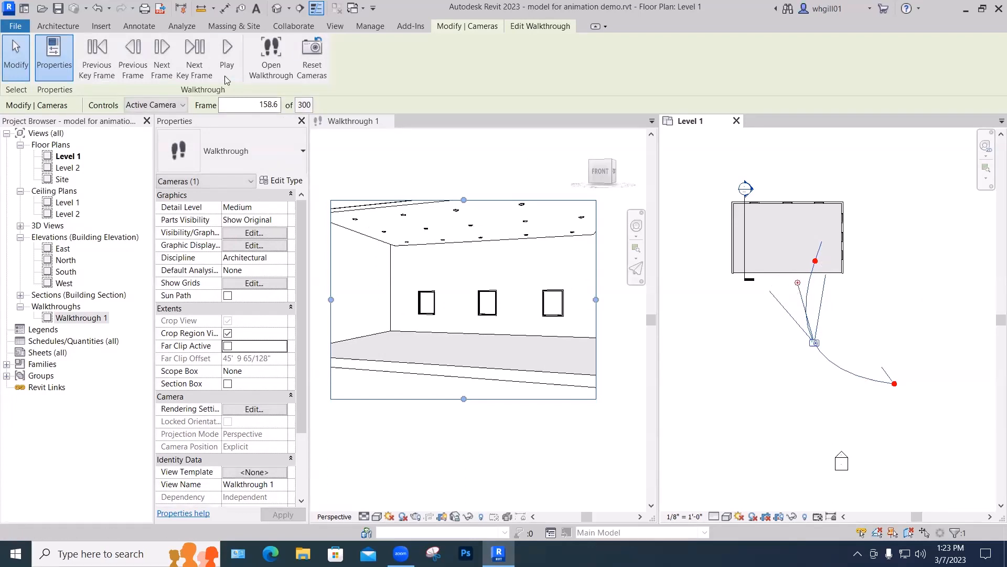
{"action": "left_click", "coordinate": [196, 74]}
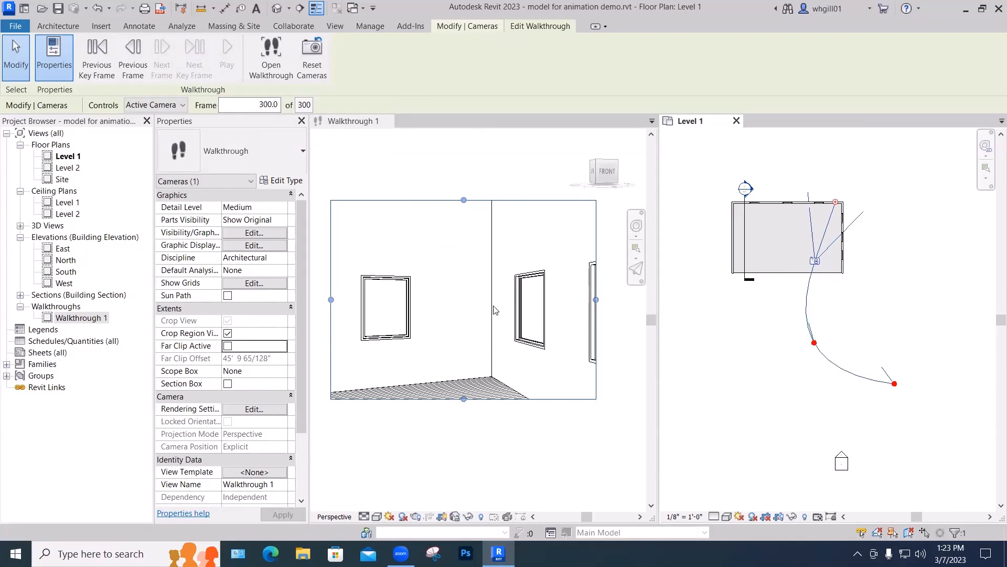
Step: Return to the first key frame and play the walkthrough in the Walkthrough 1 view
{"action": "left_click", "coordinate": [100, 67]}
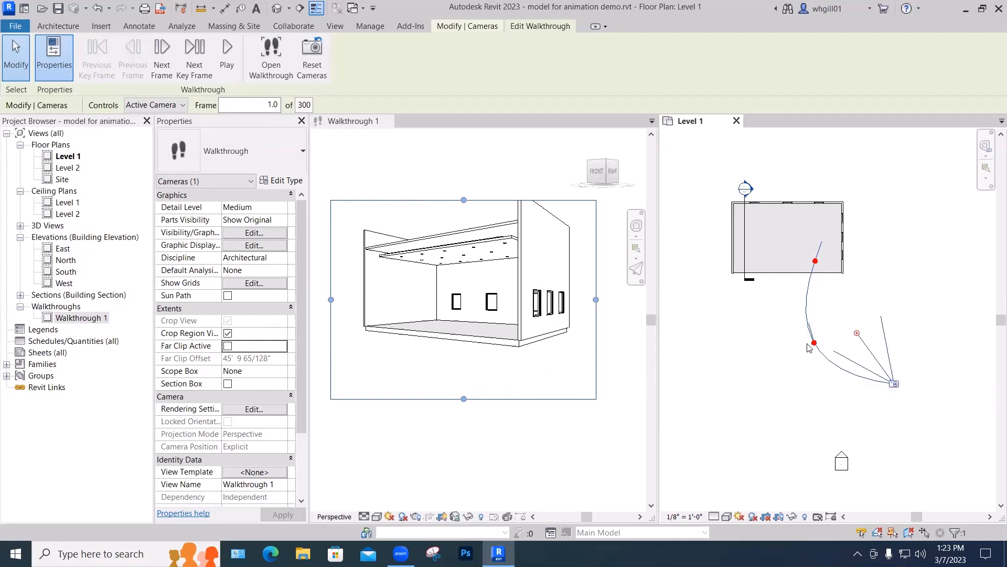
{"action": "left_click", "coordinate": [227, 58]}
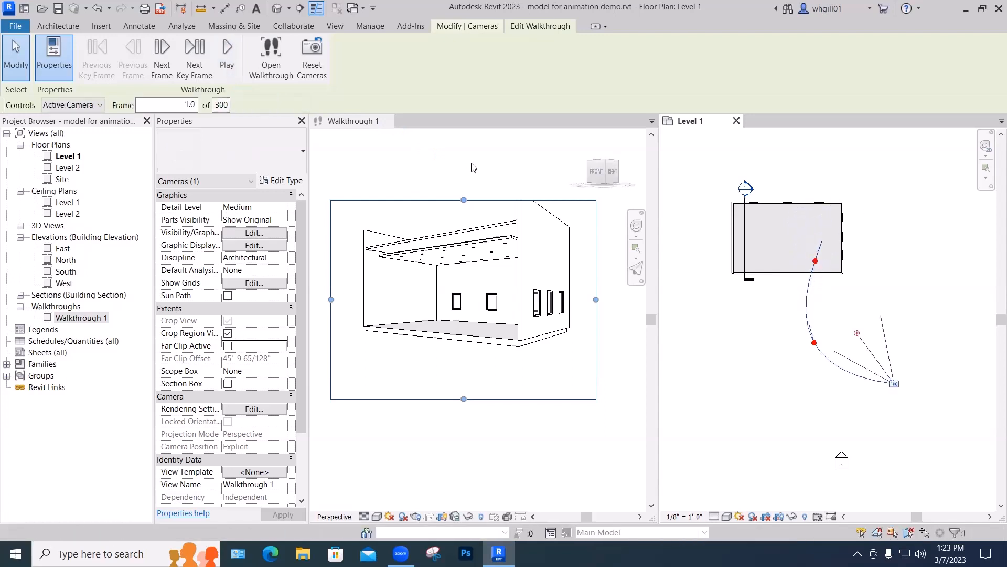
{"action": "left_click", "coordinate": [472, 167]}
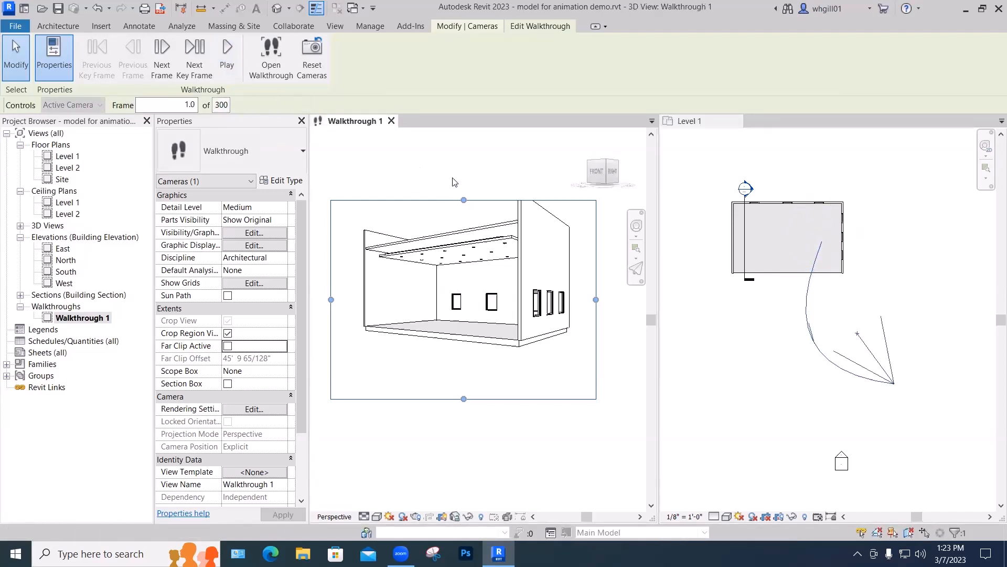
{"action": "left_click", "coordinate": [228, 56]}
Step: Set the walkthrough view's visual style to Realistic, and replay the animation before quitting walkthrough editing
{"action": "left_click", "coordinate": [377, 516]}
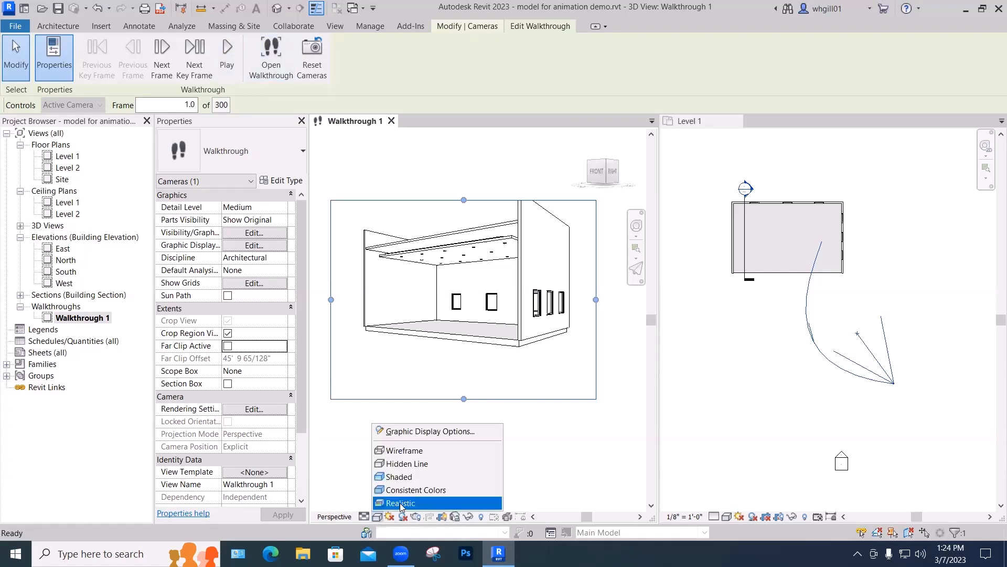
{"action": "left_click", "coordinate": [400, 503]}
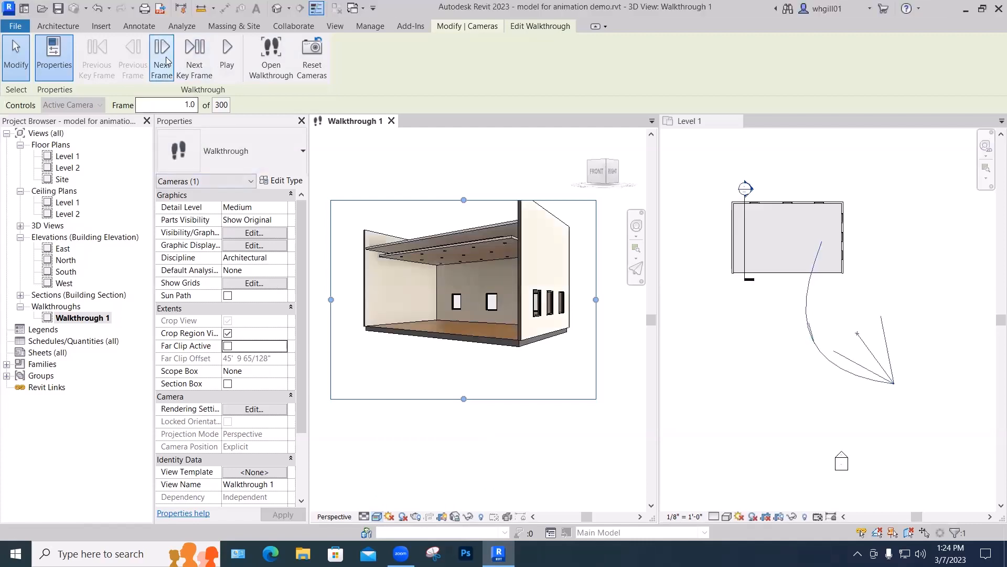
{"action": "left_click", "coordinate": [229, 65]}
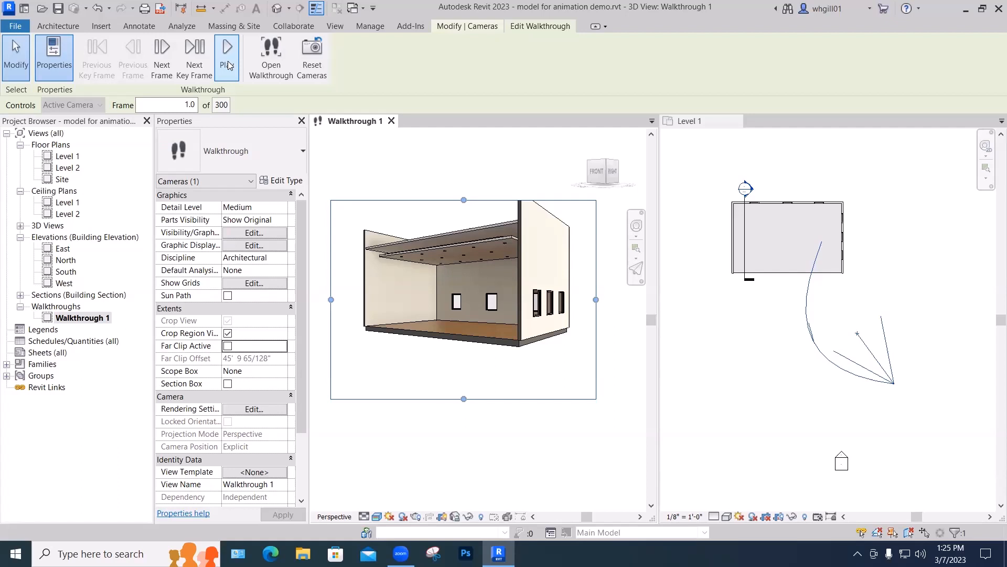
{"action": "left_click", "coordinate": [227, 57]}
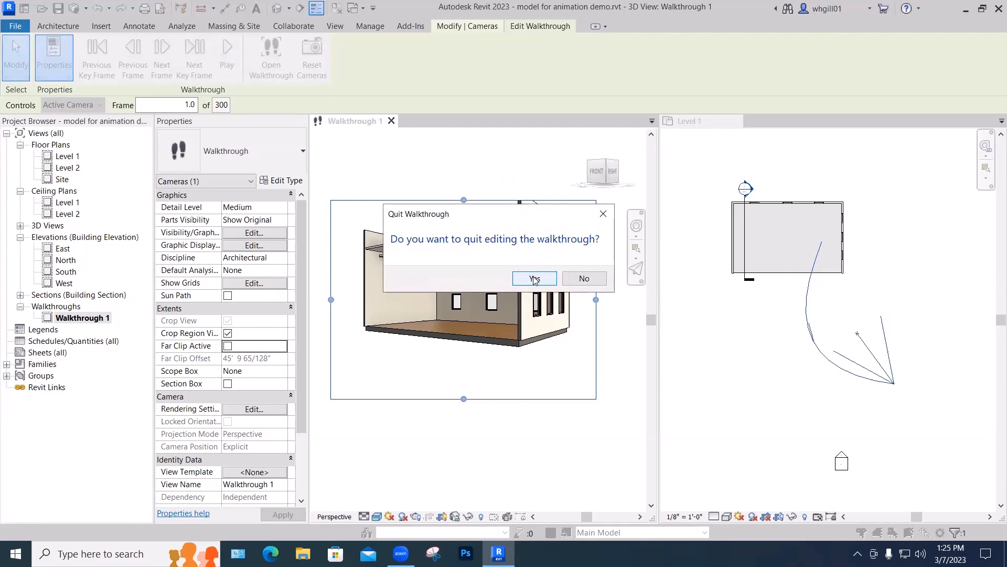
{"action": "left_click", "coordinate": [534, 278]}
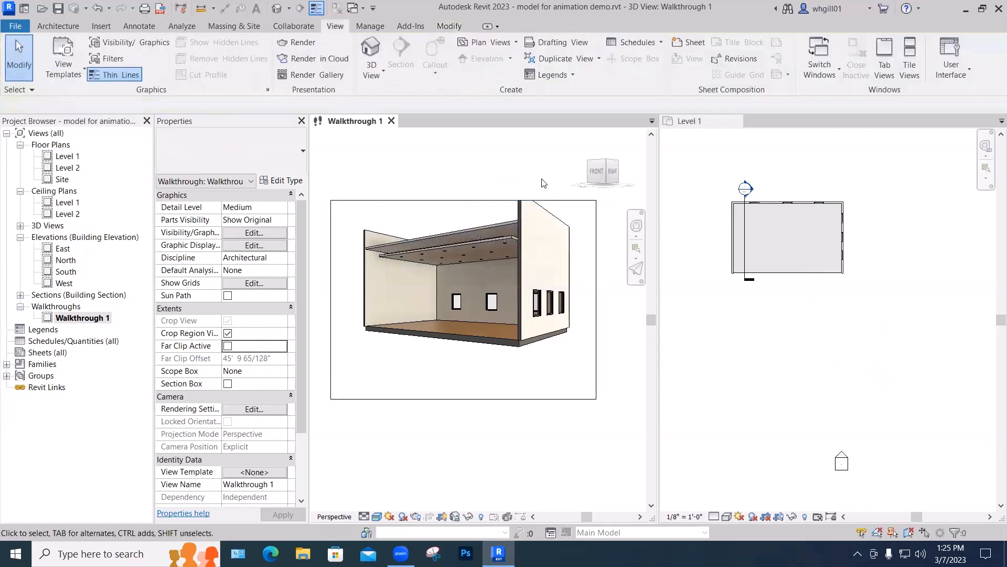
Step: Set the walkthrough crop region's width to 8 inches with the Field of view option
{"action": "left_click", "coordinate": [561, 201]}
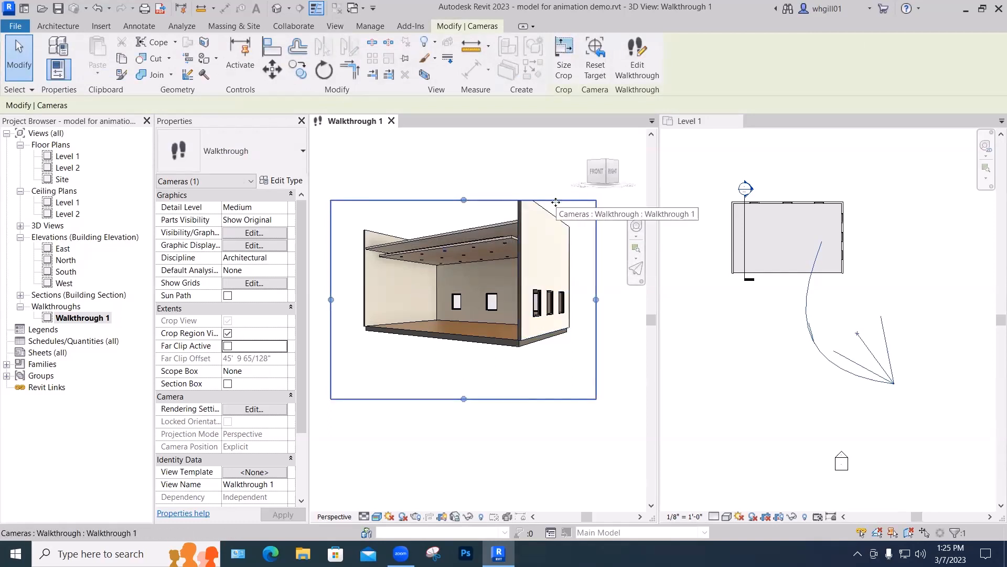
{"action": "left_click", "coordinate": [563, 72]}
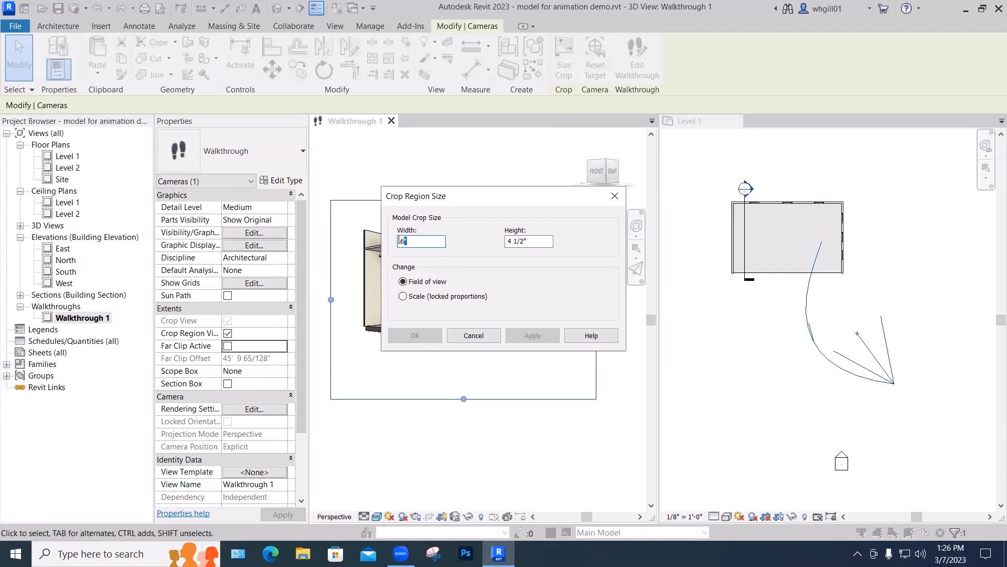
{"action": "type", "text": "8"}
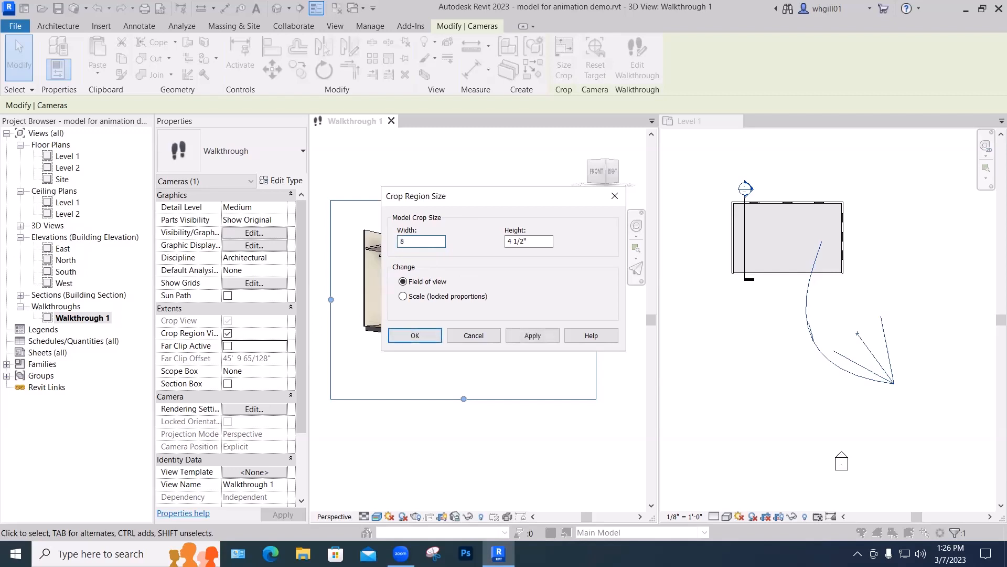
{"action": "key", "text": "Return"}
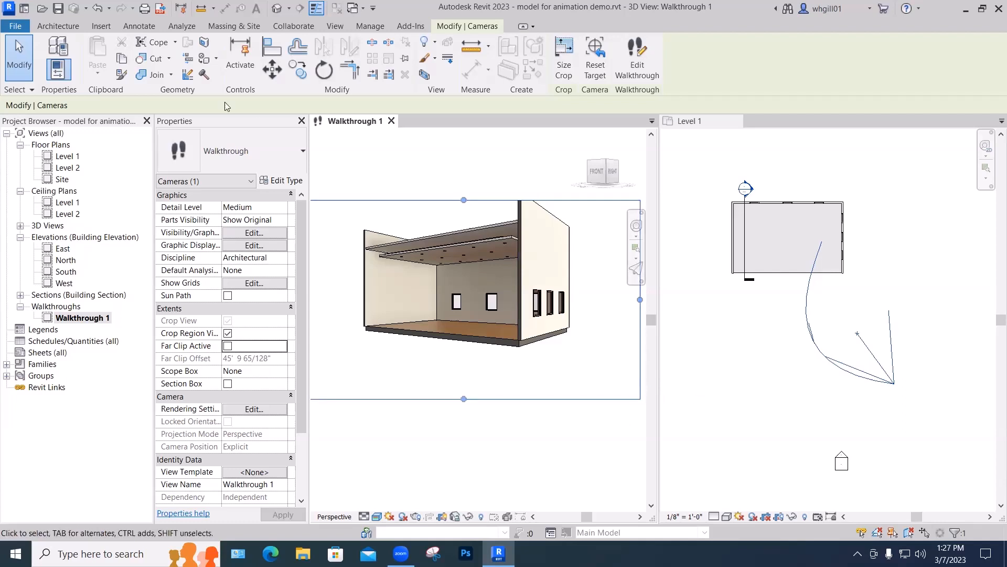
{"action": "left_click", "coordinate": [373, 152]}
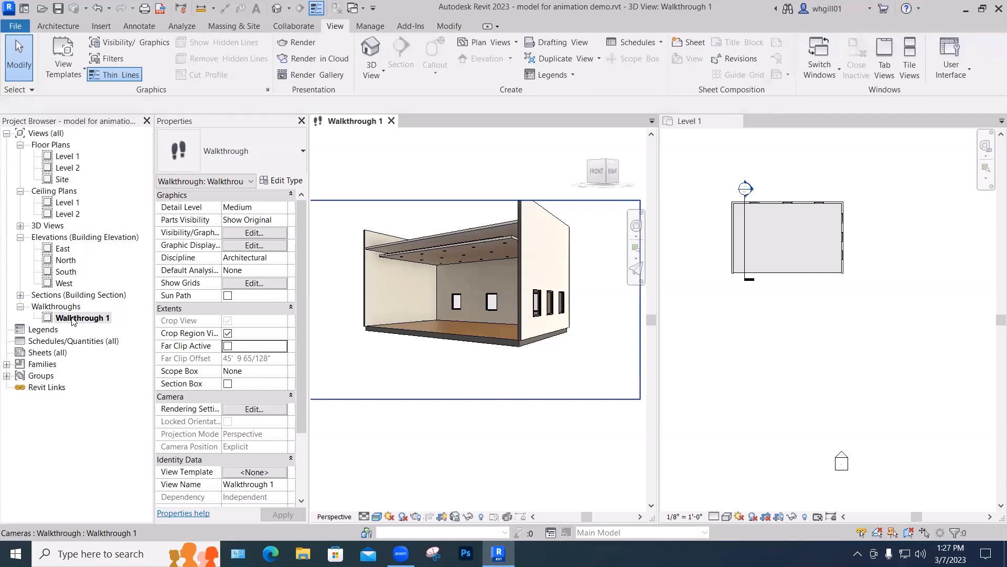
{"action": "key", "text": "Escape"}
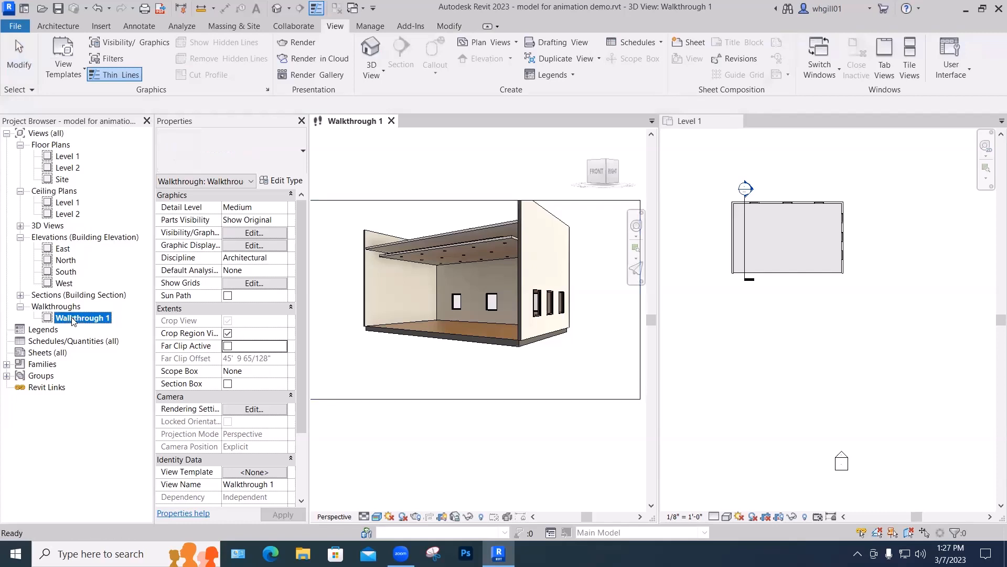
{"action": "left_click", "coordinate": [16, 26]}
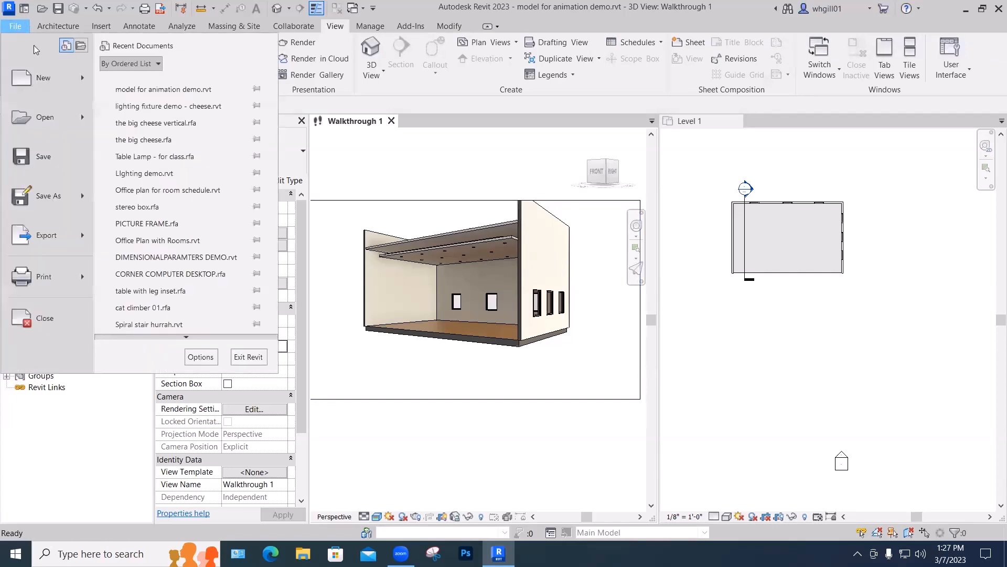
{"action": "mouse_move", "coordinate": [52, 234]}
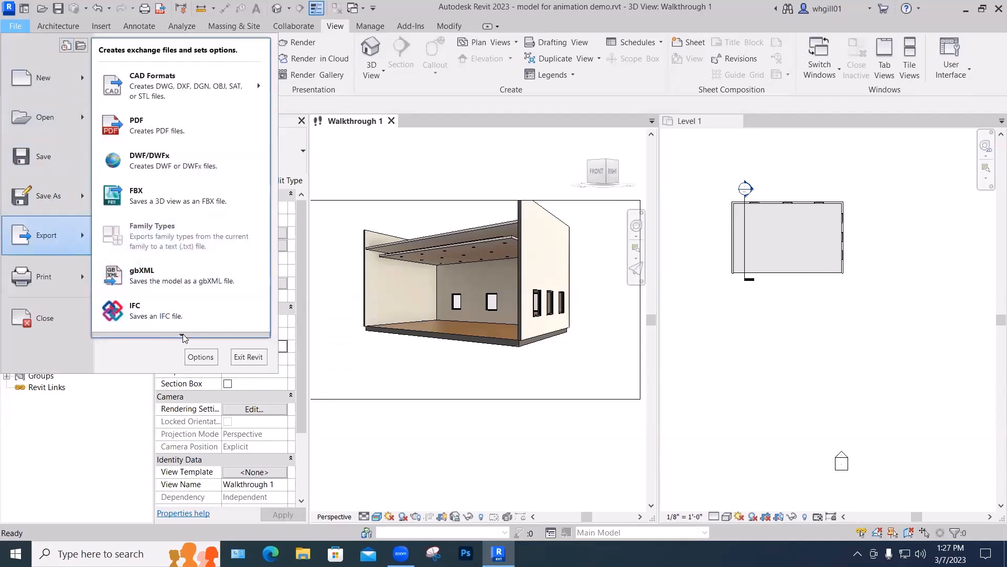
{"action": "mouse_move", "coordinate": [182, 336]}
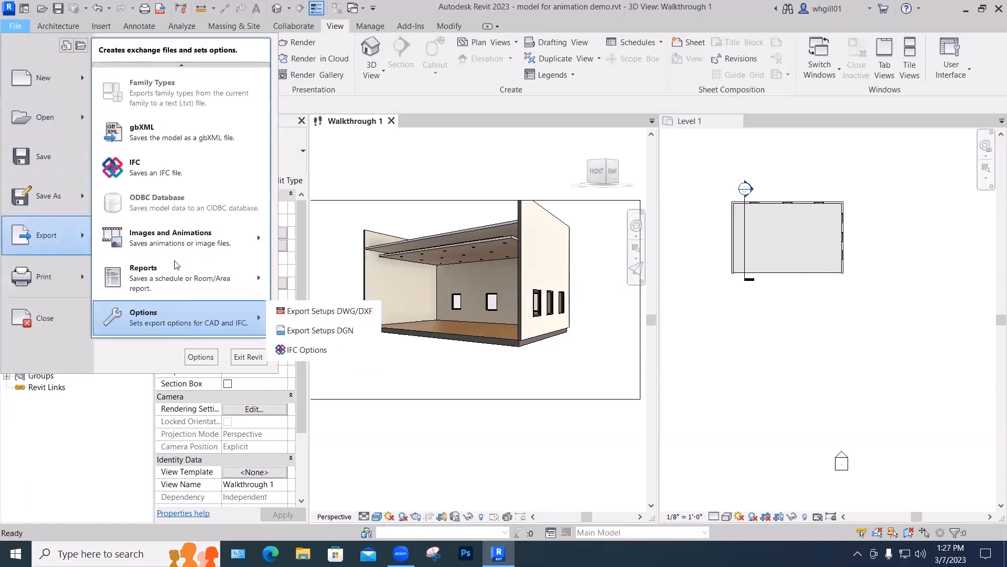
{"action": "mouse_move", "coordinate": [176, 241]}
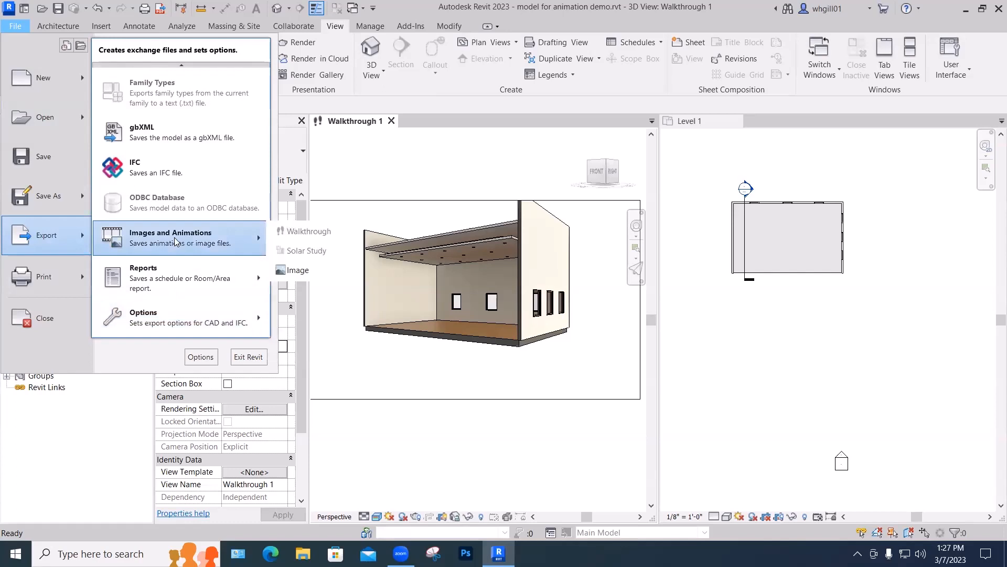
{"action": "left_click", "coordinate": [387, 155]}
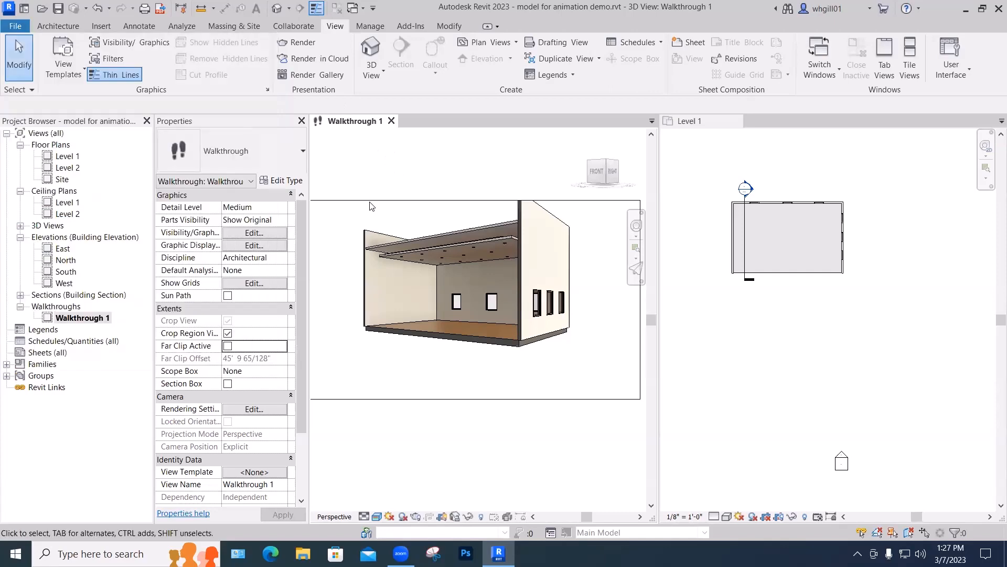
Step: Select the walkthrough's crop region and set up its export with all frames, 15 frames/sec and the Realistic with Edges visual style
{"action": "left_click", "coordinate": [371, 202]}
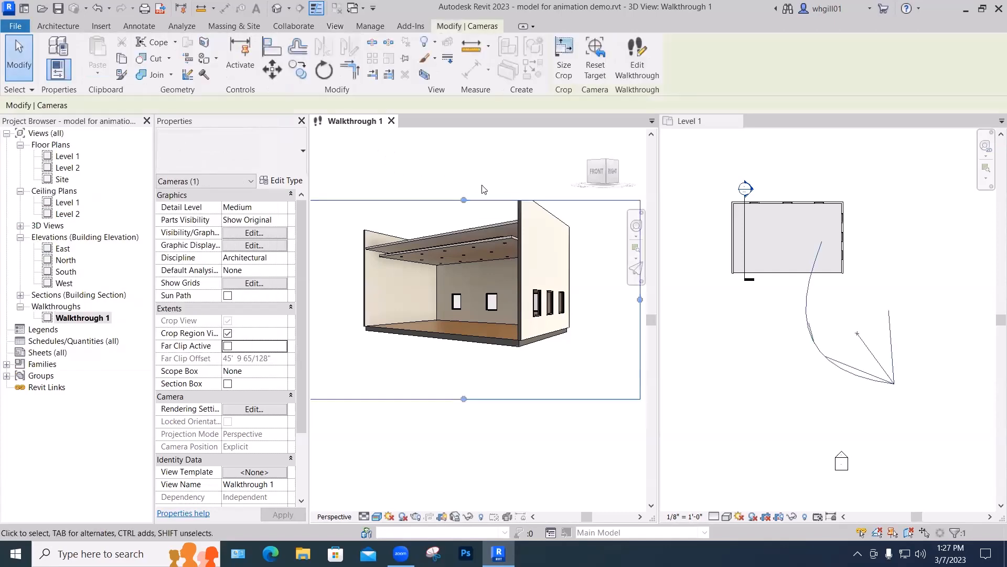
{"action": "left_click", "coordinate": [19, 27]}
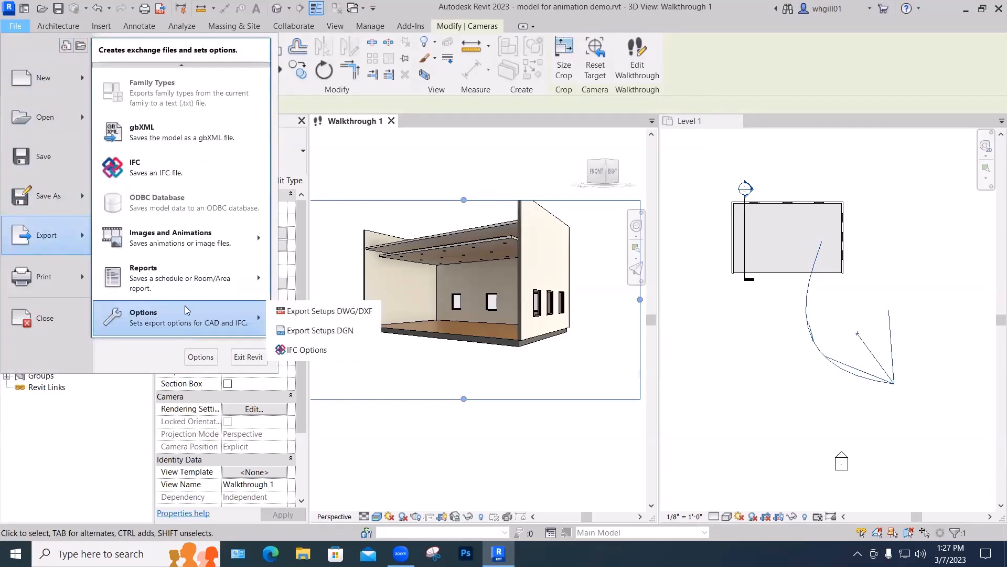
{"action": "mouse_move", "coordinate": [183, 238]}
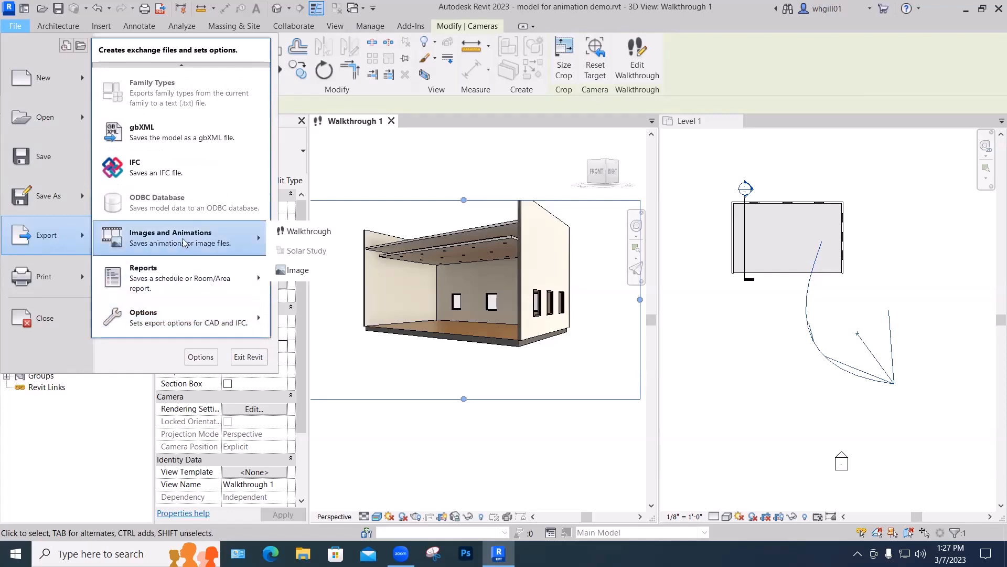
{"action": "left_click", "coordinate": [300, 232]}
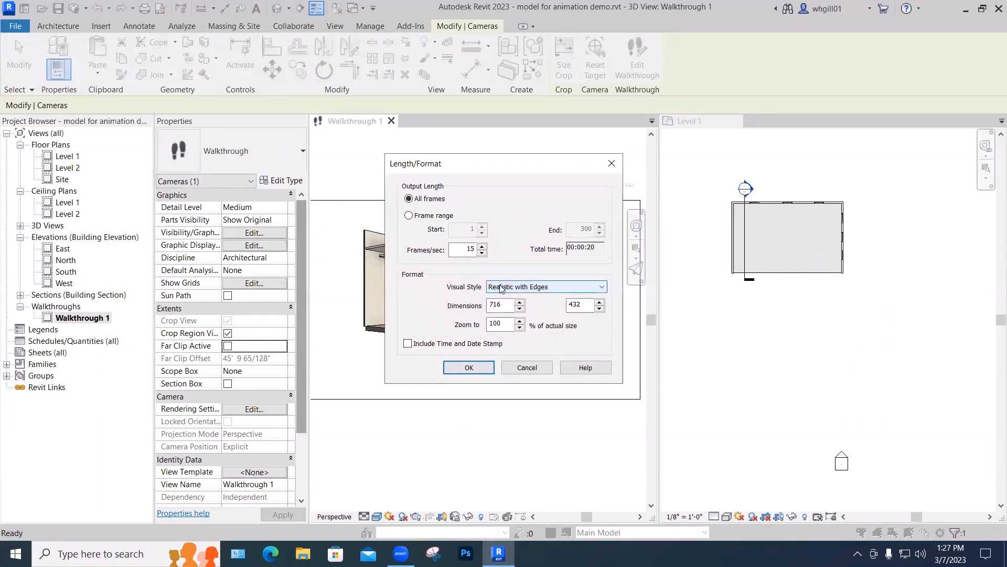
{"action": "left_click", "coordinate": [530, 287]}
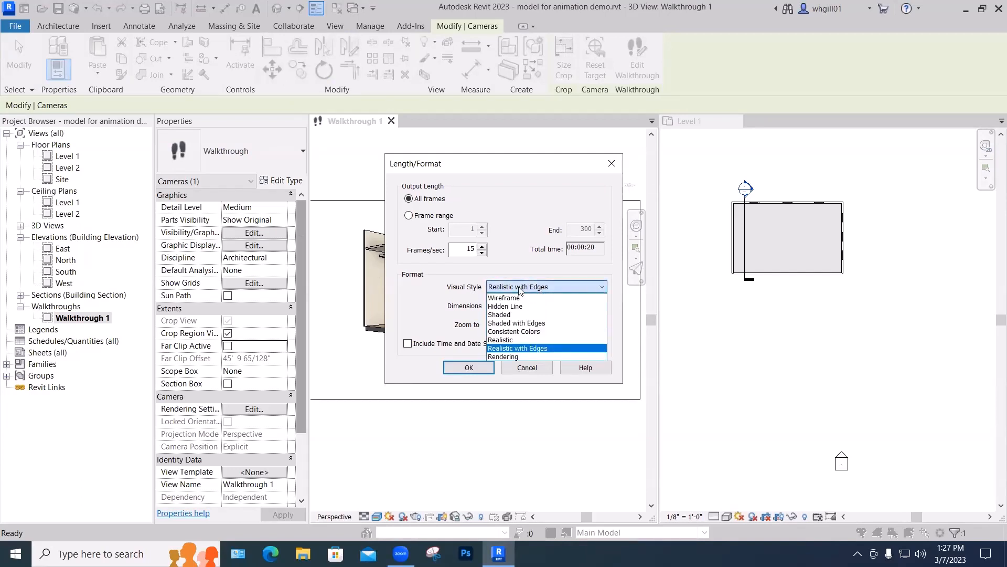
{"action": "left_click", "coordinate": [519, 288]}
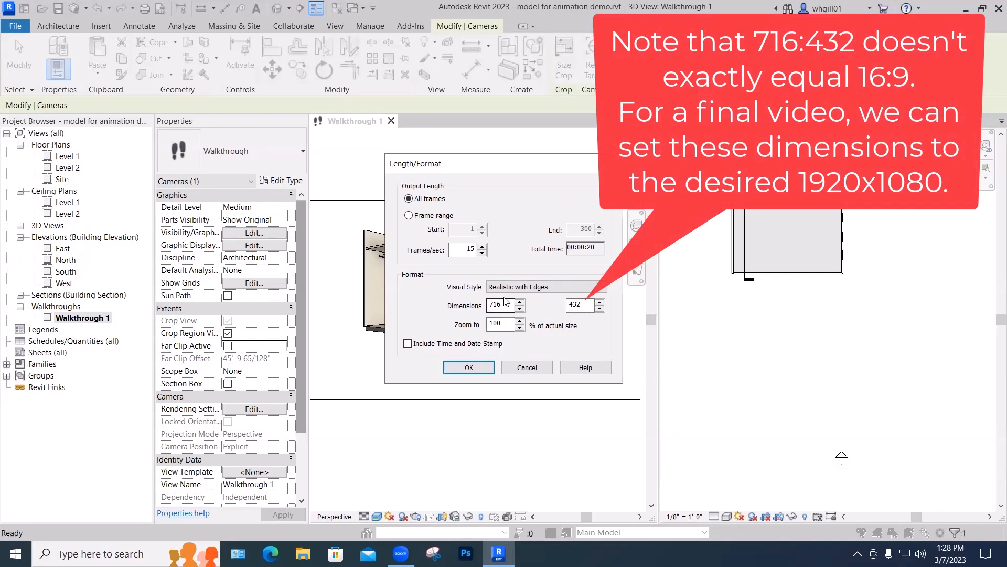
{"action": "left_click", "coordinate": [471, 368]}
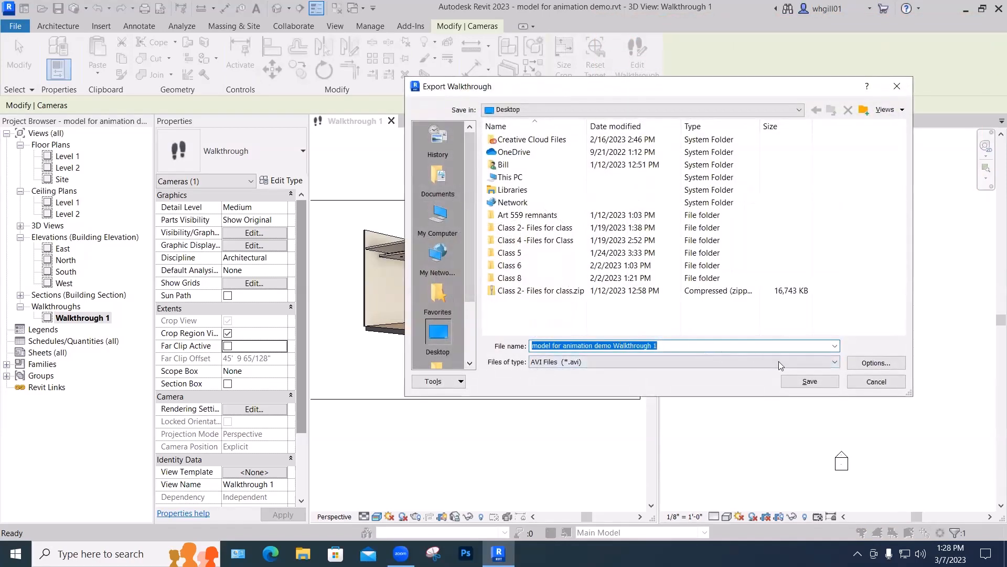
Step: Save the walkthrough to the Desktop as the AVI file "model for animation demo Walkthrough 1" with Full Frames (Uncompressed) compression
{"action": "left_click", "coordinate": [809, 381]}
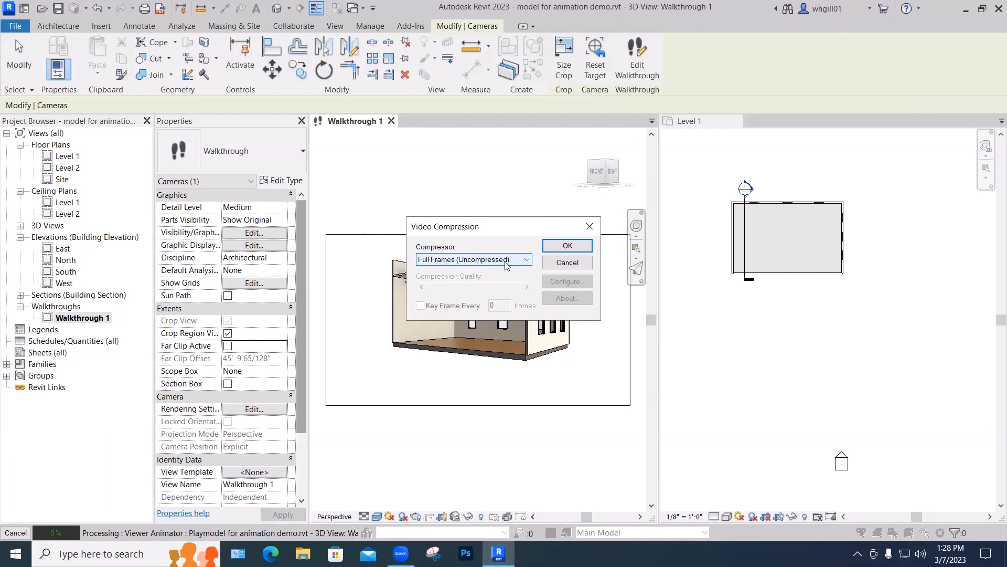
{"action": "left_click", "coordinate": [513, 261]}
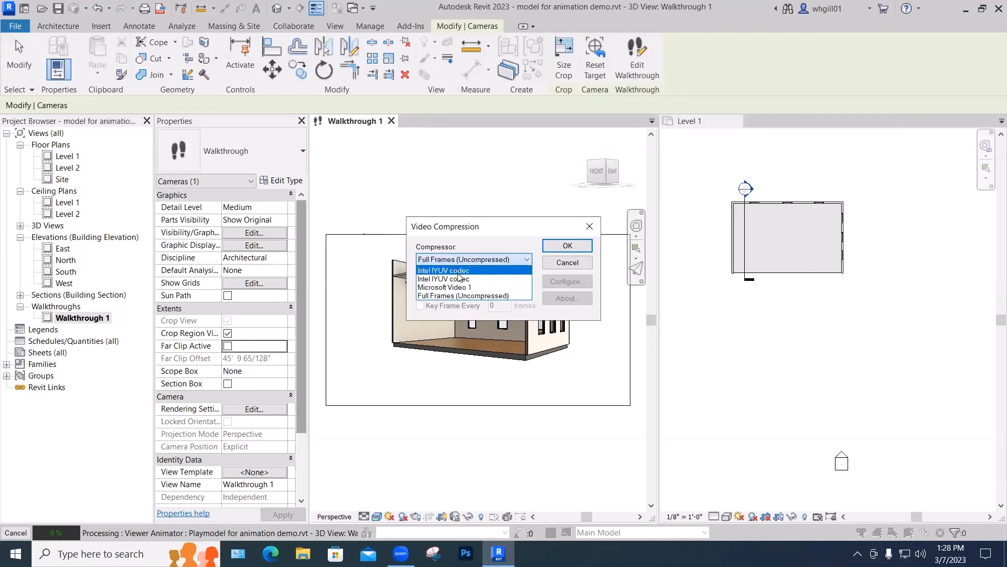
{"action": "left_click", "coordinate": [564, 247]}
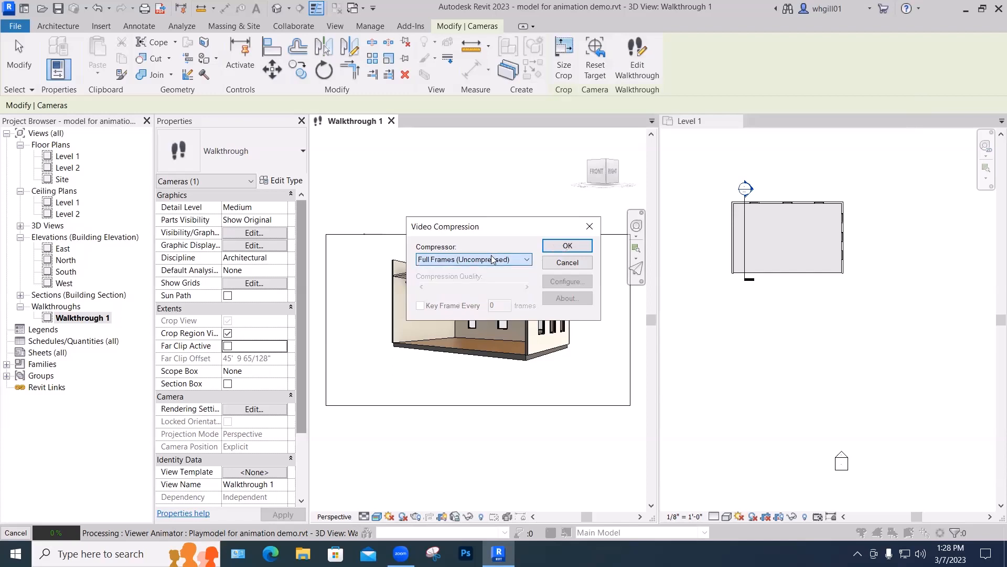
{"action": "left_click", "coordinate": [566, 247]}
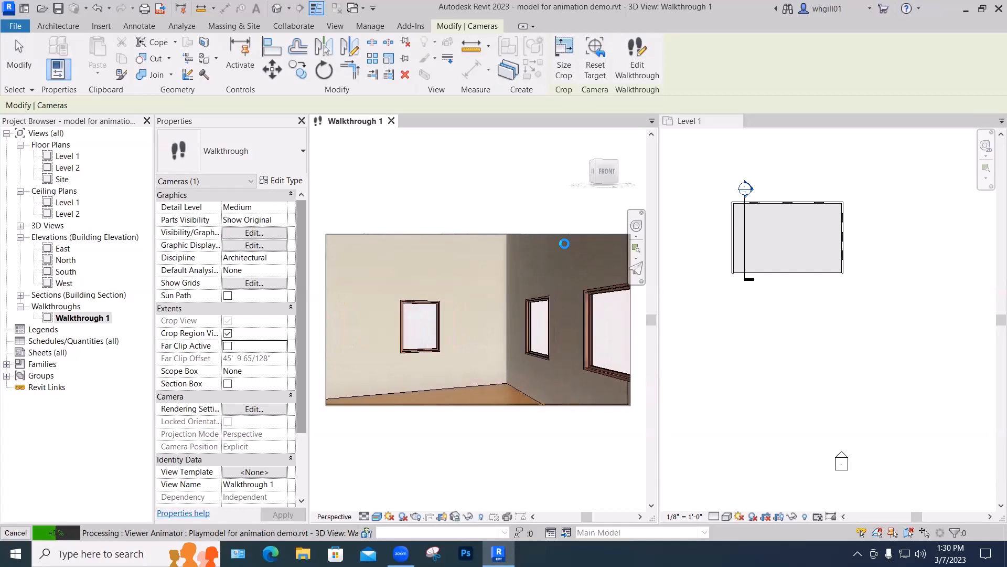
{"action": "key", "text": "Escape"}
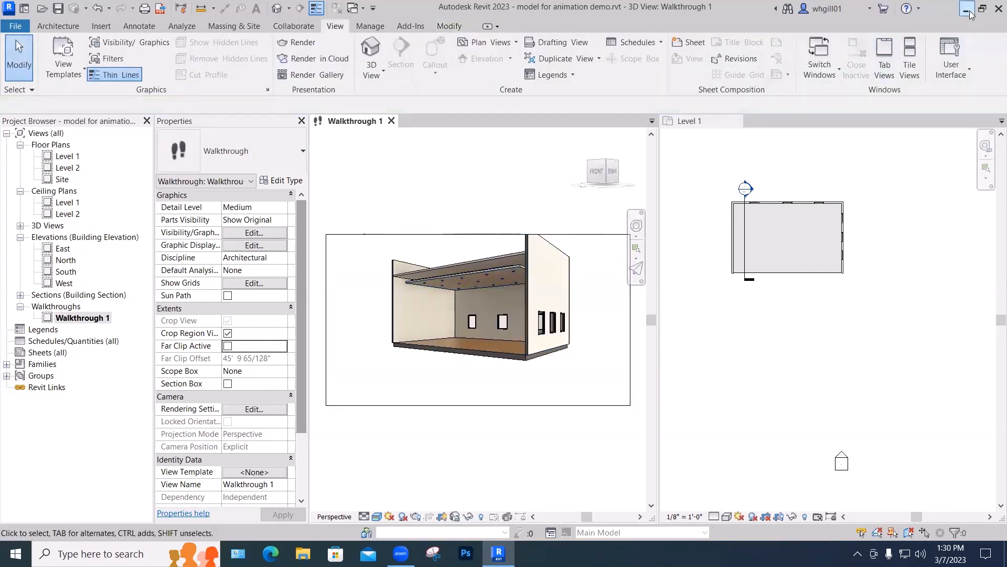
Step: Switch to the desktop and play the exported walkthrough AVI, replaying its last 10 seconds before closing the player
{"action": "key", "text": "super+d"}
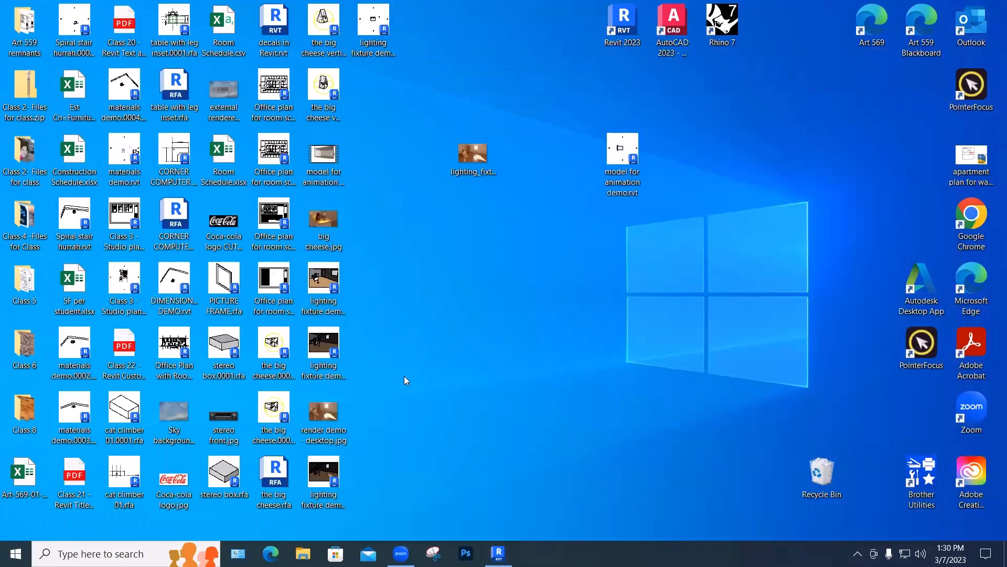
{"action": "left_click", "coordinate": [416, 335]}
{"action": "left_click_drag", "start_coordinate": [323, 158], "coordinate": [570, 287]}
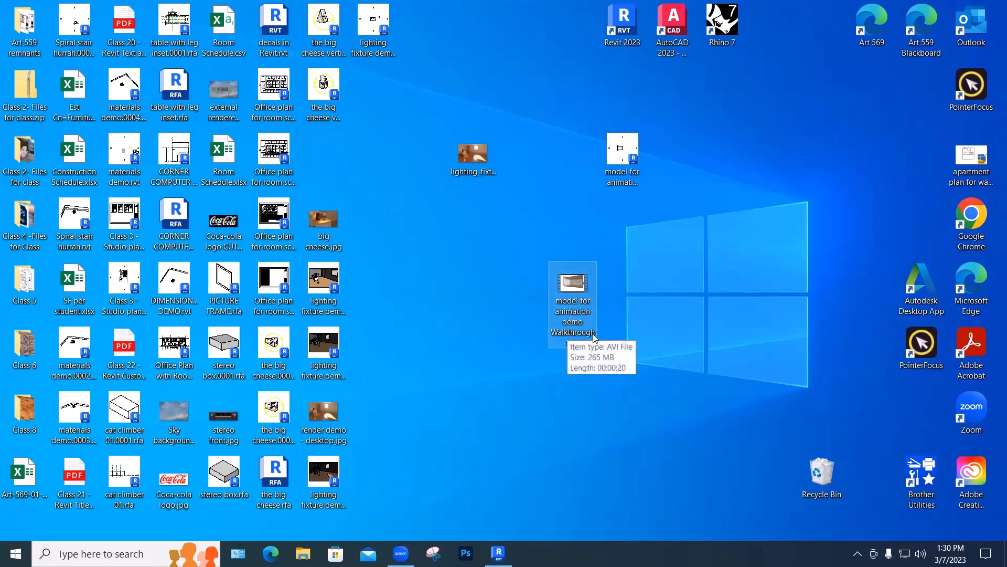
{"action": "double_click", "coordinate": [575, 288]}
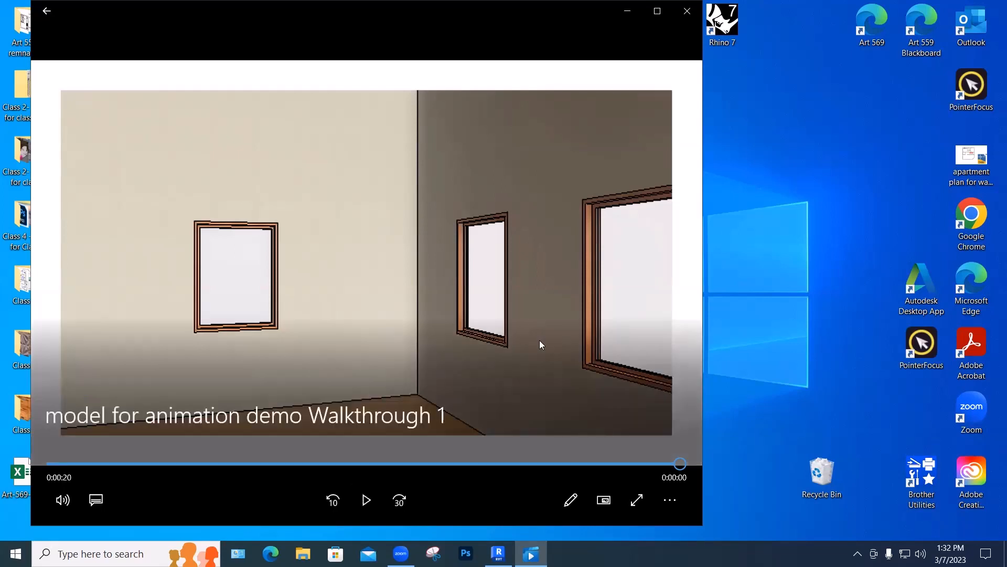
{"action": "left_click", "coordinate": [334, 502]}
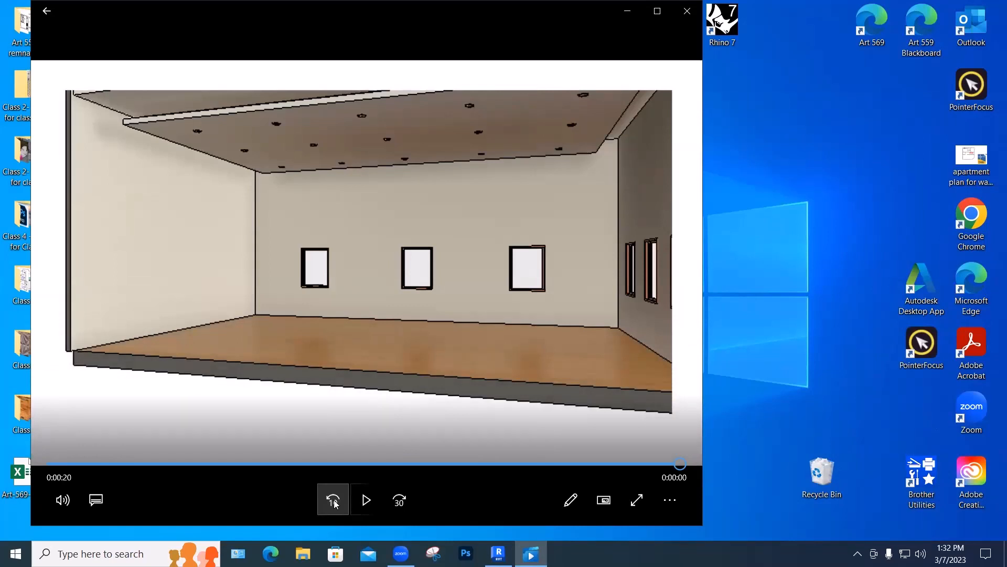
{"action": "left_click", "coordinate": [687, 10]}
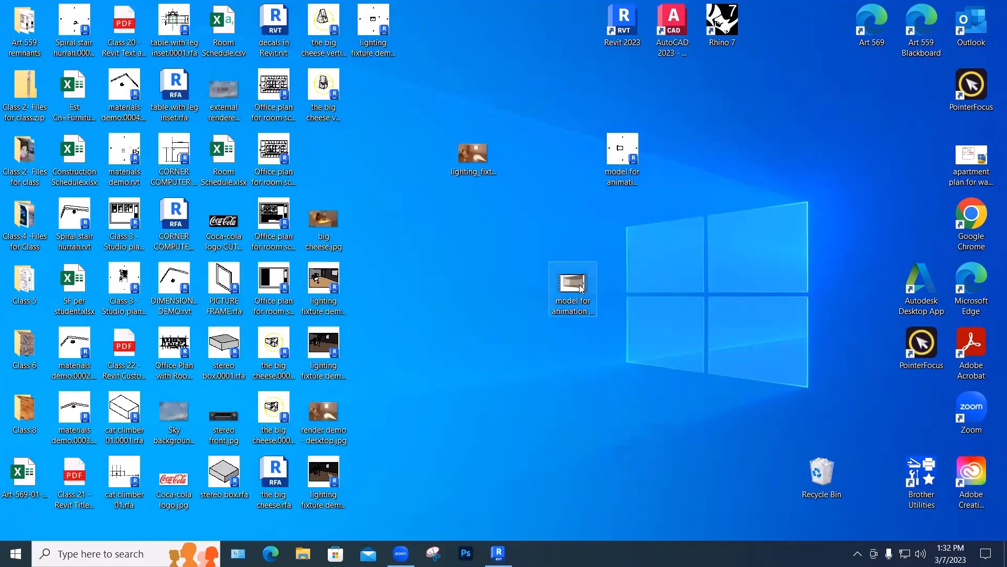
{"action": "left_click_drag", "start_coordinate": [573, 283], "coordinate": [323, 154]}
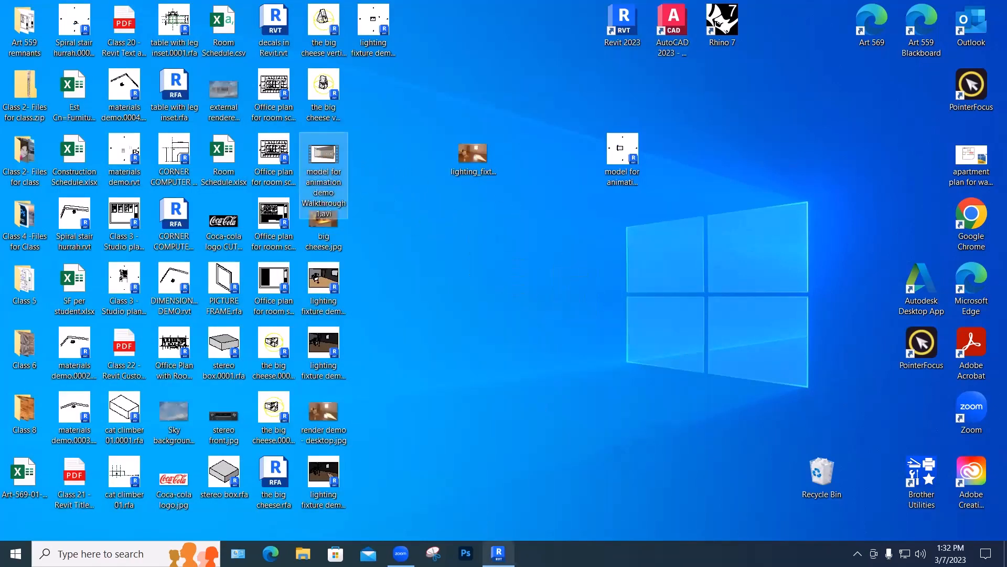
Step: Return to Revit and draw an L-shaped Interior - 4 7/8" Partition (1-hr) wall in the Level 1 room, its vertical leg about 12 ft long
{"action": "left_click", "coordinate": [498, 553]}
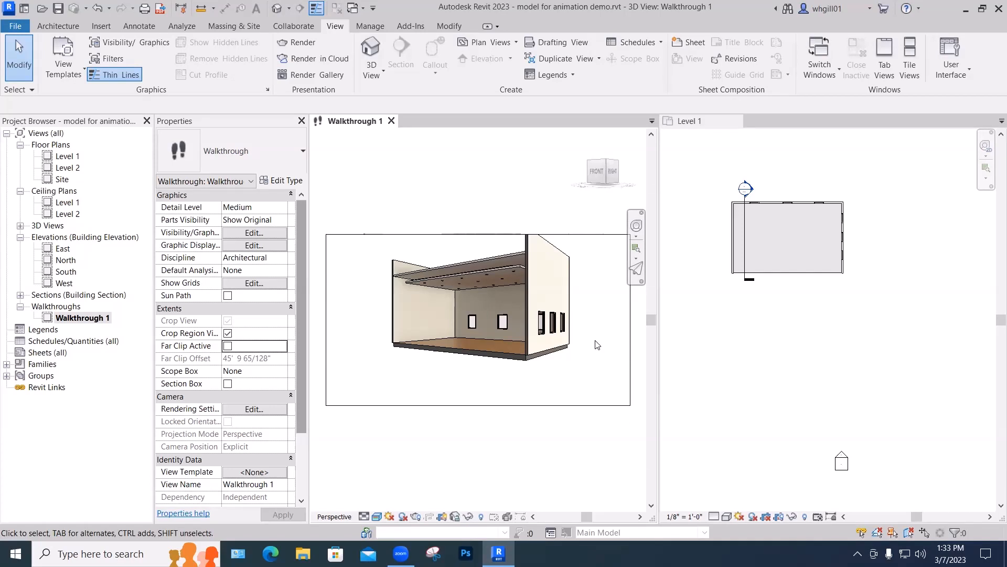
{"action": "left_click", "coordinate": [780, 292]}
{"action": "middle_click_drag", "start_coordinate": [798, 247], "coordinate": [739, 299]}
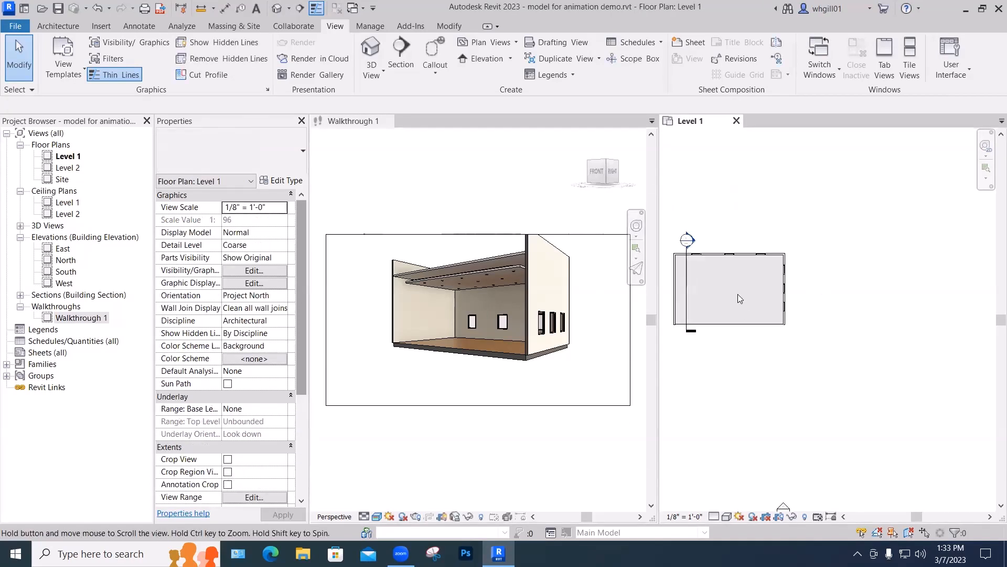
{"action": "scroll", "coordinate": [740, 296], "scroll_direction": "down", "scroll_amount": 1}
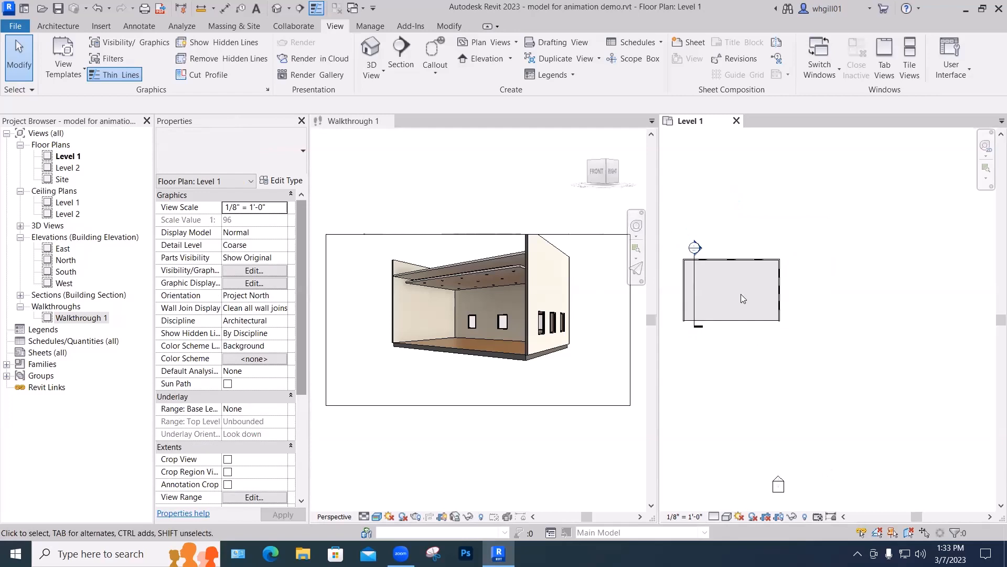
{"action": "key", "text": "w"}
{"action": "key", "text": "a"}
{"action": "left_click", "coordinate": [706, 293]}
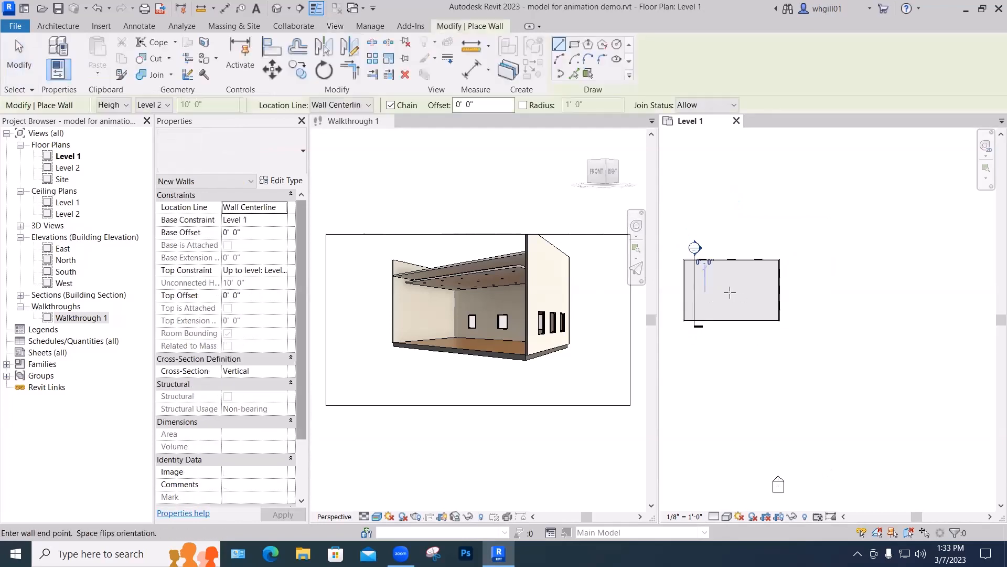
{"action": "left_click", "coordinate": [756, 292]}
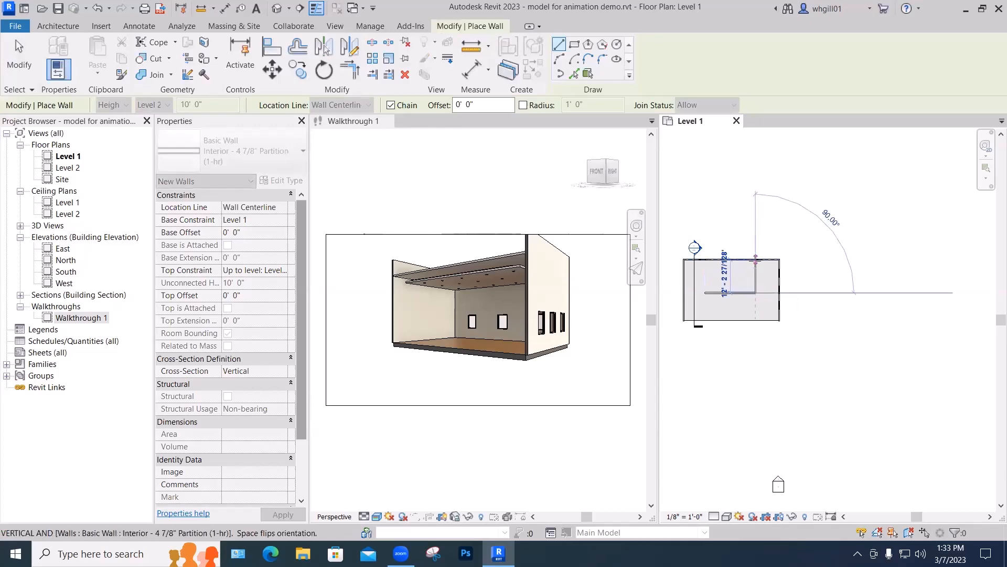
{"action": "key", "text": "Escape"}
{"action": "key", "text": "Escape"}
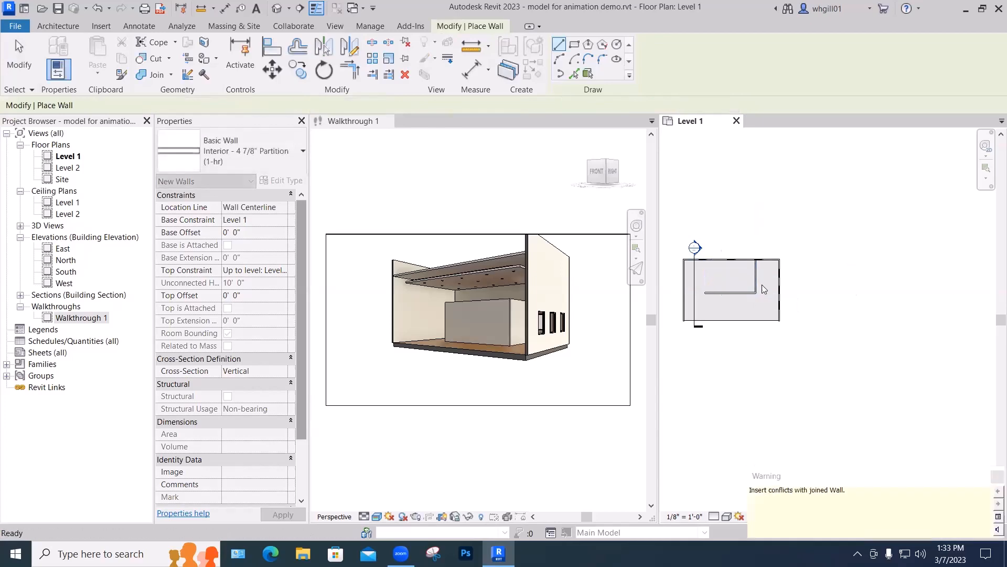
Step: Create windows similar to the Fixed 36" x 48" one in the north wall and place them in the room's west wall
{"action": "left_click", "coordinate": [703, 260]}
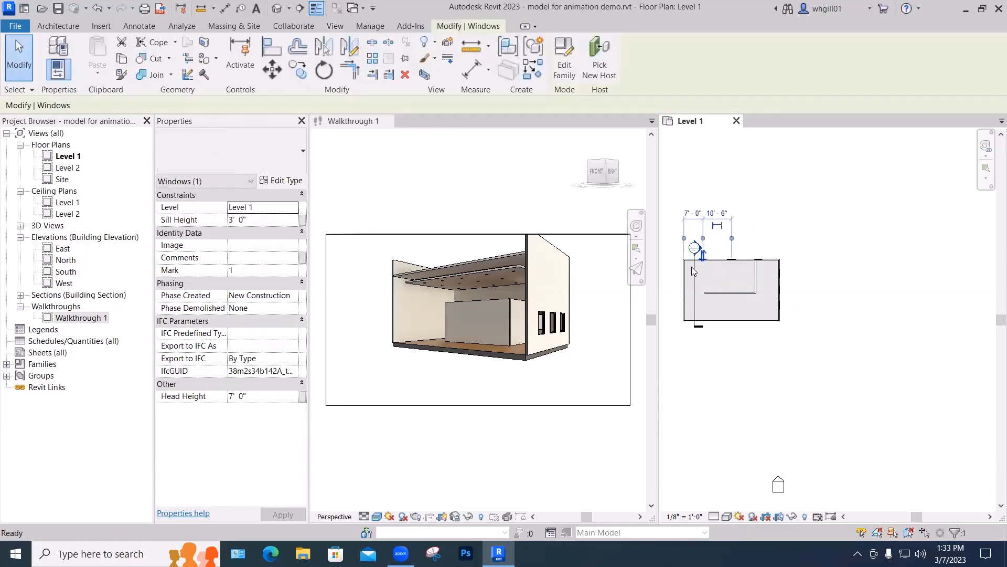
{"action": "key", "text": "c"}
{"action": "key", "text": "s"}
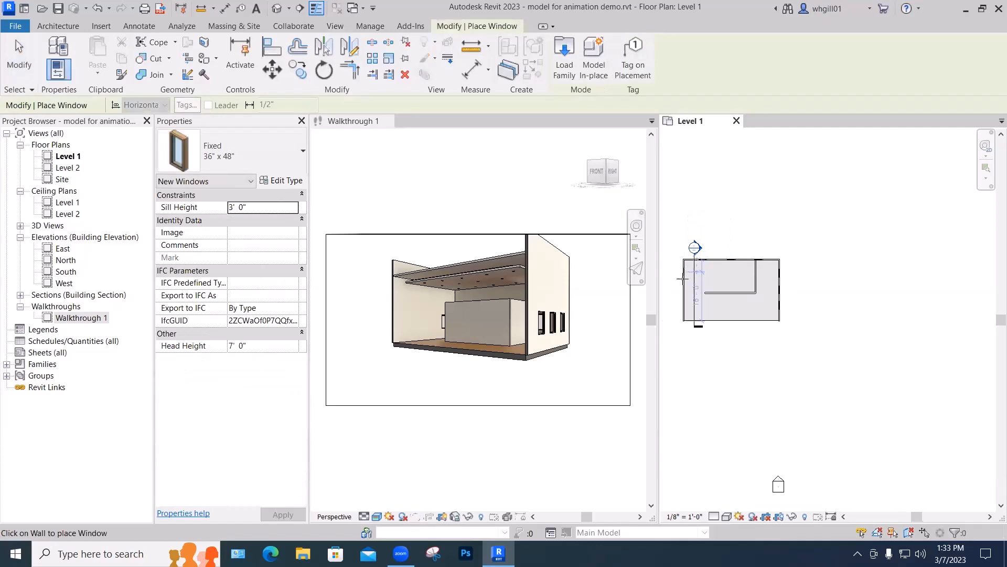
{"action": "left_click", "coordinate": [683, 278]}
{"action": "key", "text": "Escape"}
{"action": "key", "text": "Escape"}
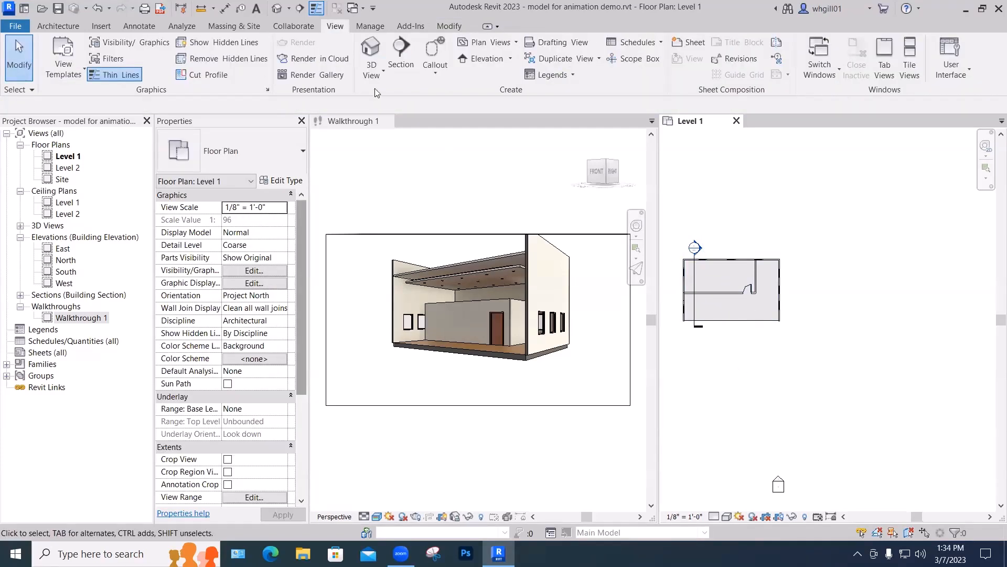
Step: Create a perspective walkthrough on Level 1 along a curved path from south of the partition, through the doorway, and west into the room
{"action": "left_click", "coordinate": [372, 72]}
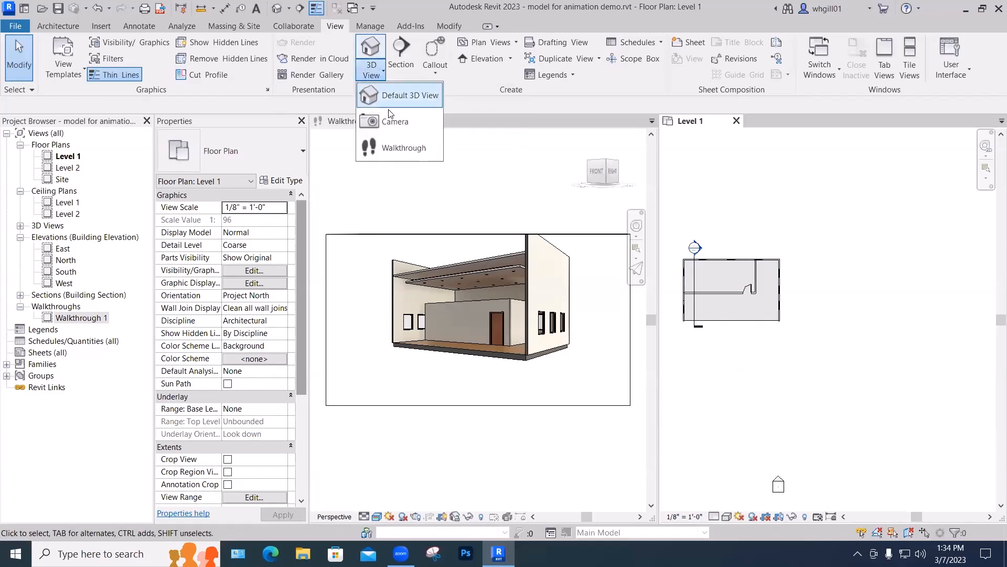
{"action": "left_click", "coordinate": [392, 147]}
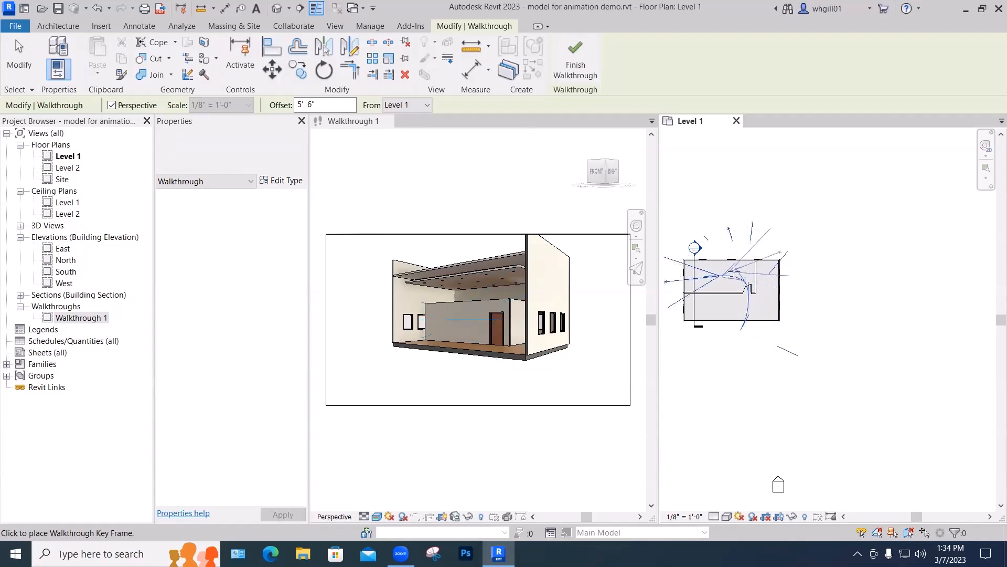
{"action": "left_click", "coordinate": [575, 59]}
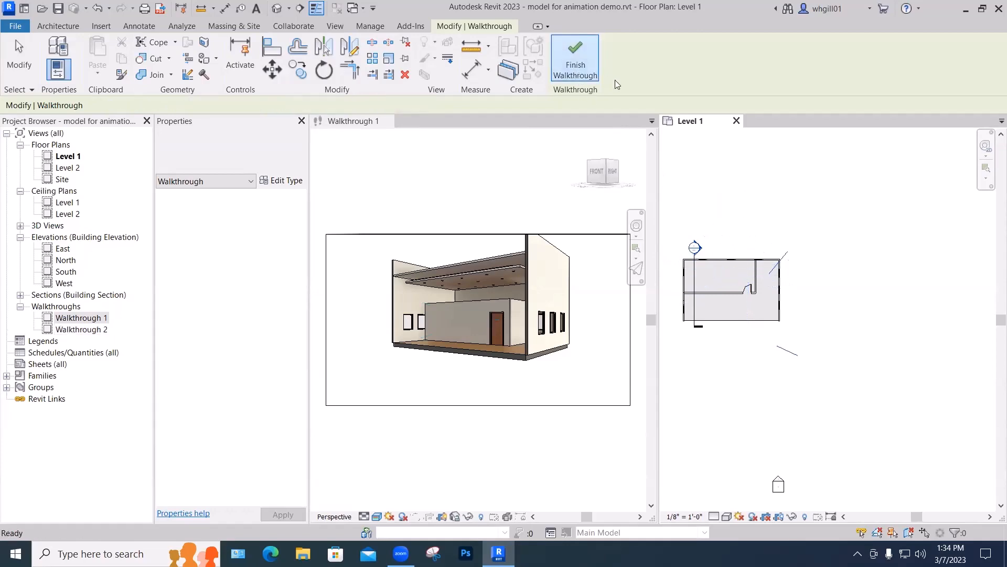
{"action": "left_click", "coordinate": [768, 202]}
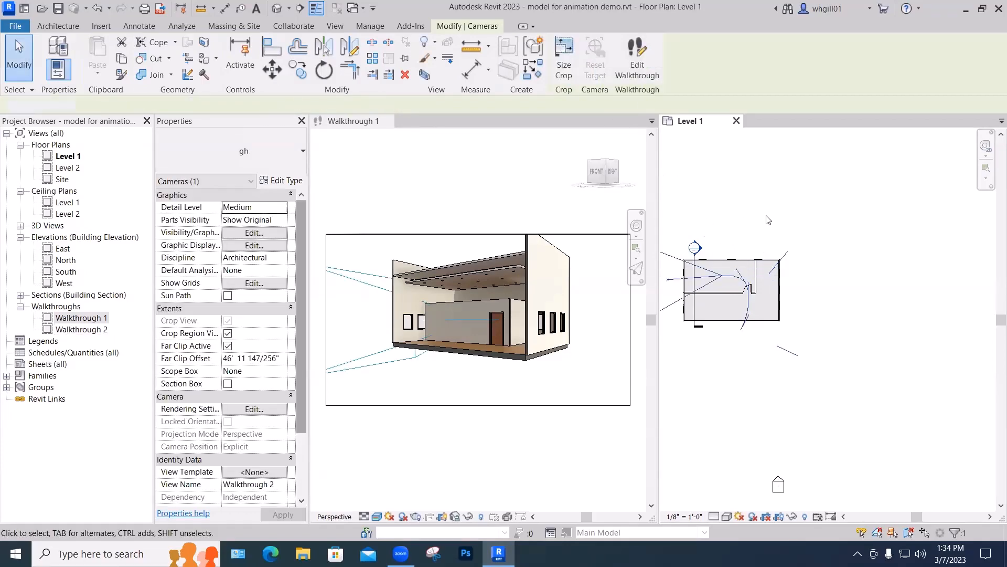
Step: Open Walkthrough 2, close the Walkthrough 1 view, and tile Walkthrough 2 beside the Level 1 plan
{"action": "double_click", "coordinate": [80, 330]}
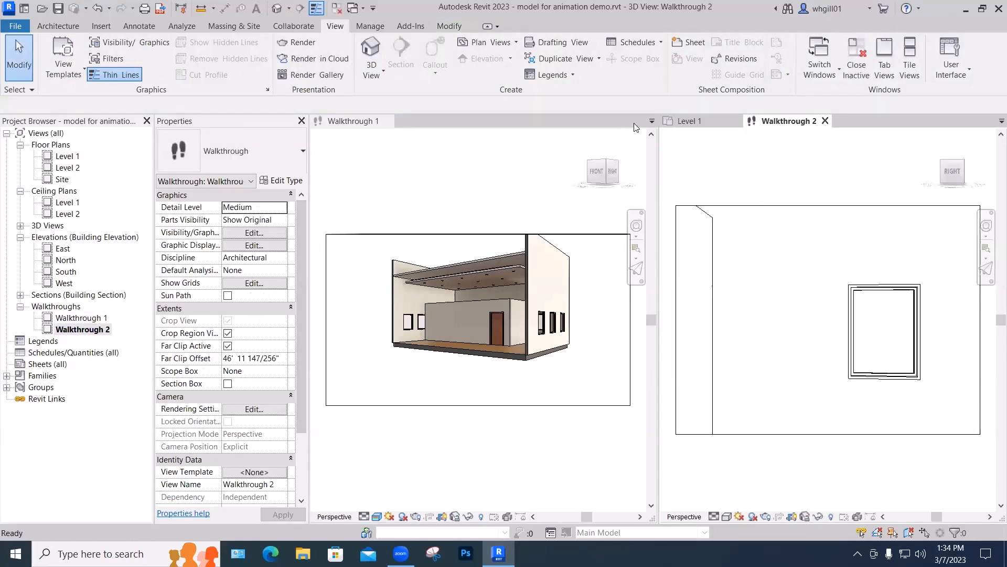
{"action": "left_click", "coordinate": [389, 121]}
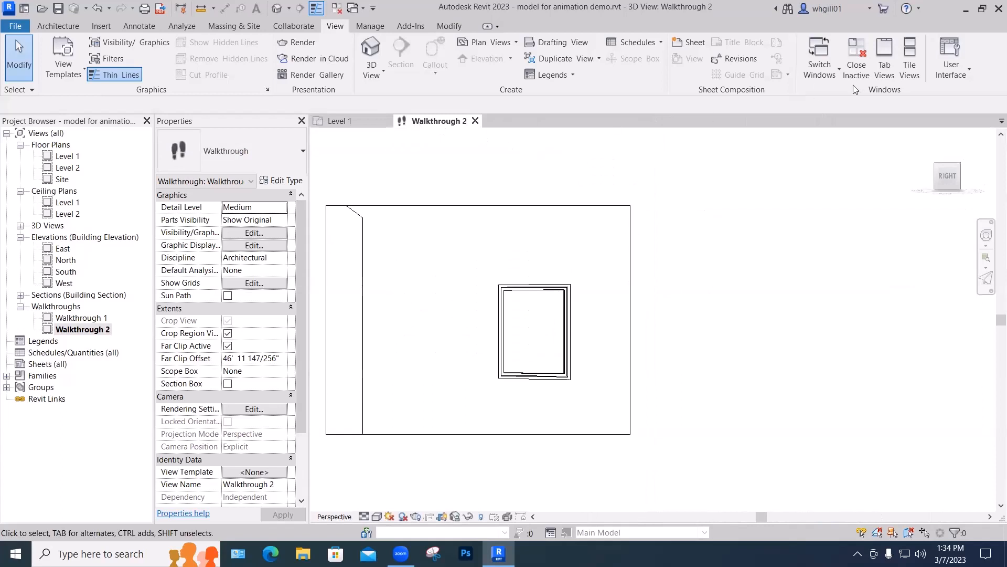
{"action": "left_click", "coordinate": [910, 71]}
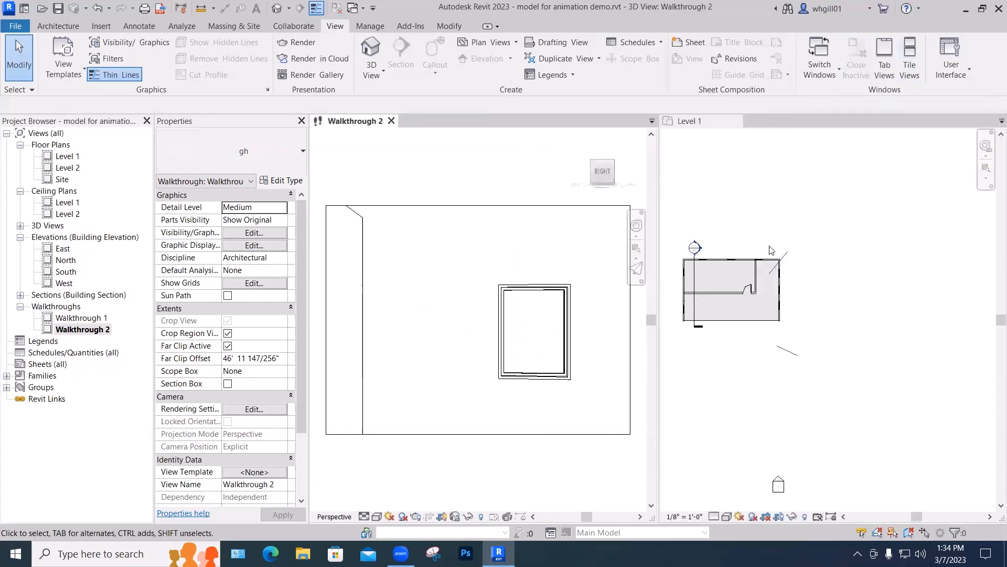
Step: Edit Walkthrough 2 through its crop boundary, rewind it to frame 1, and play it
{"action": "scroll", "coordinate": [527, 285], "scroll_direction": "down", "scroll_amount": 2}
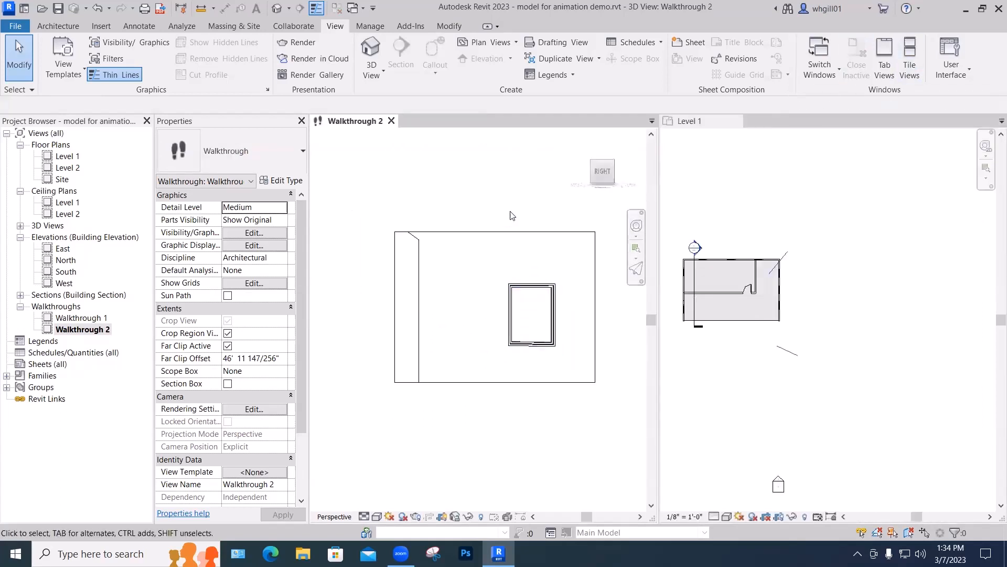
{"action": "left_click", "coordinate": [508, 231]}
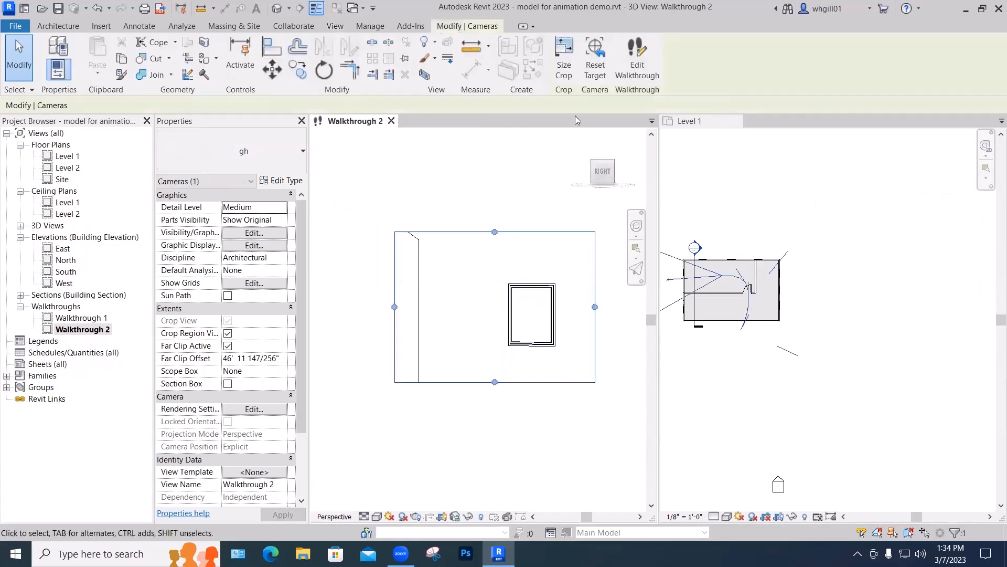
{"action": "left_click", "coordinate": [637, 62]}
{"action": "left_click", "coordinate": [109, 73]}
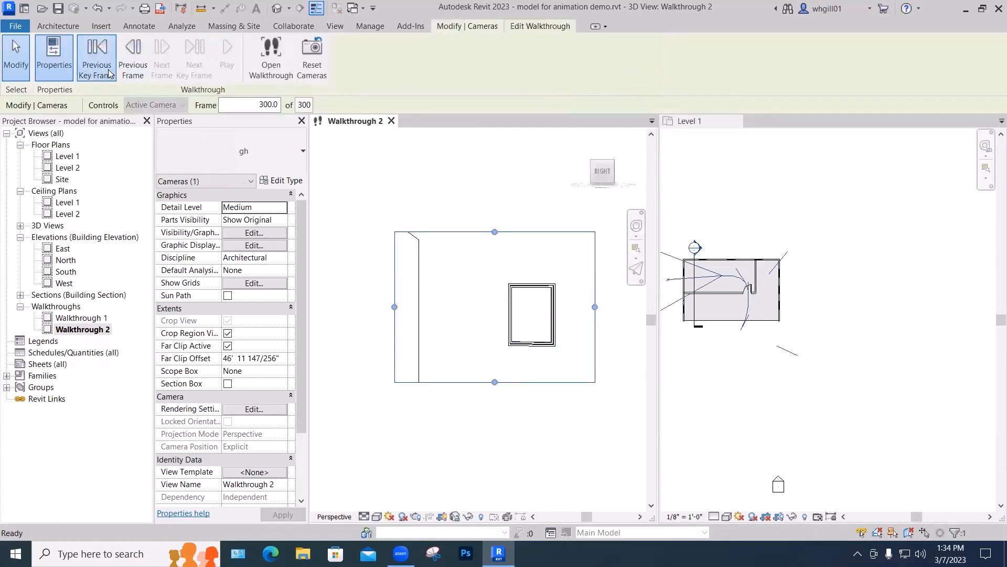
{"action": "left_click", "coordinate": [109, 73]}
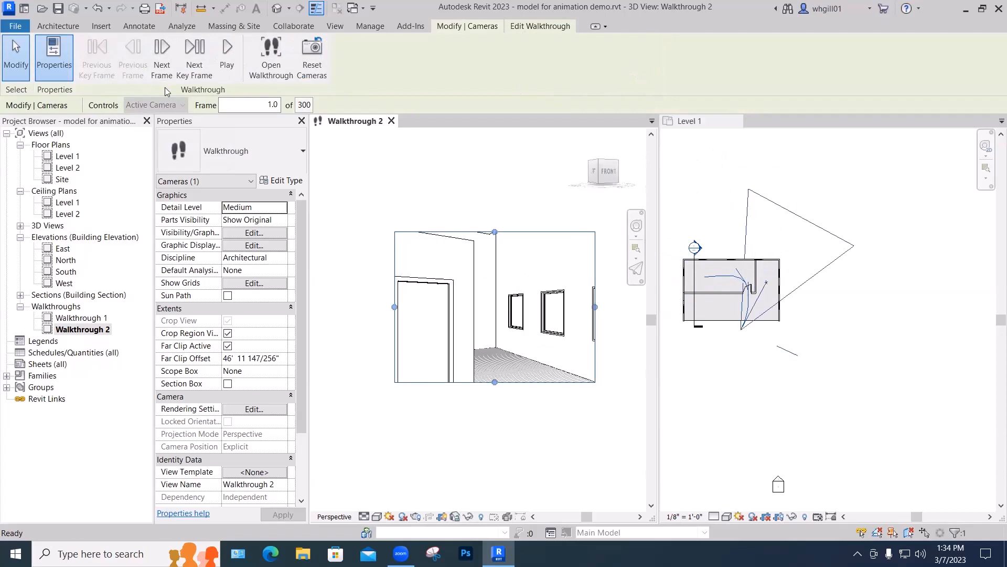
{"action": "left_click", "coordinate": [226, 59]}
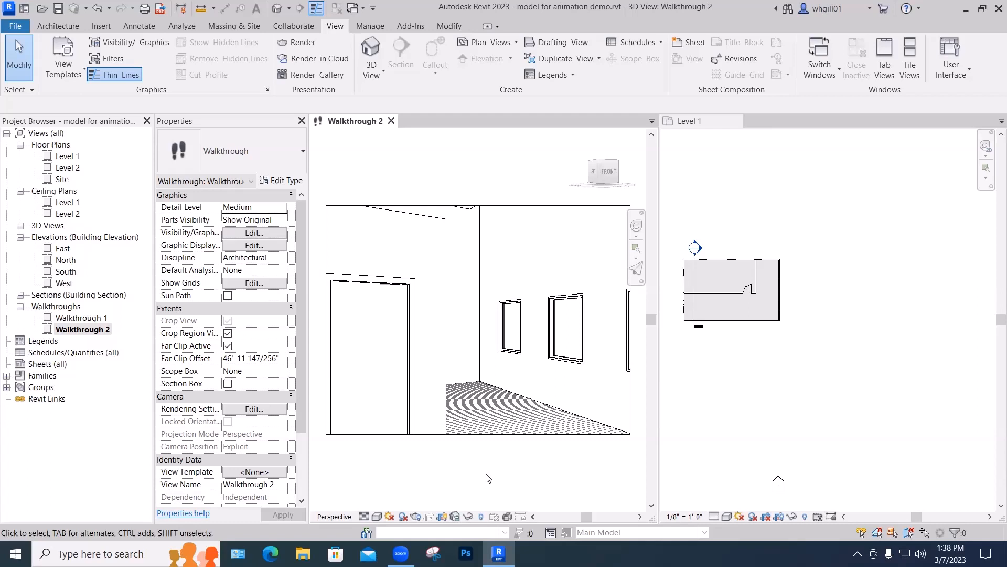
Step: Close Walkthrough 2, reopen Walkthrough 1 tiled beside the Level 1 plan, and fit both views to their windows
{"action": "left_click", "coordinate": [392, 121]}
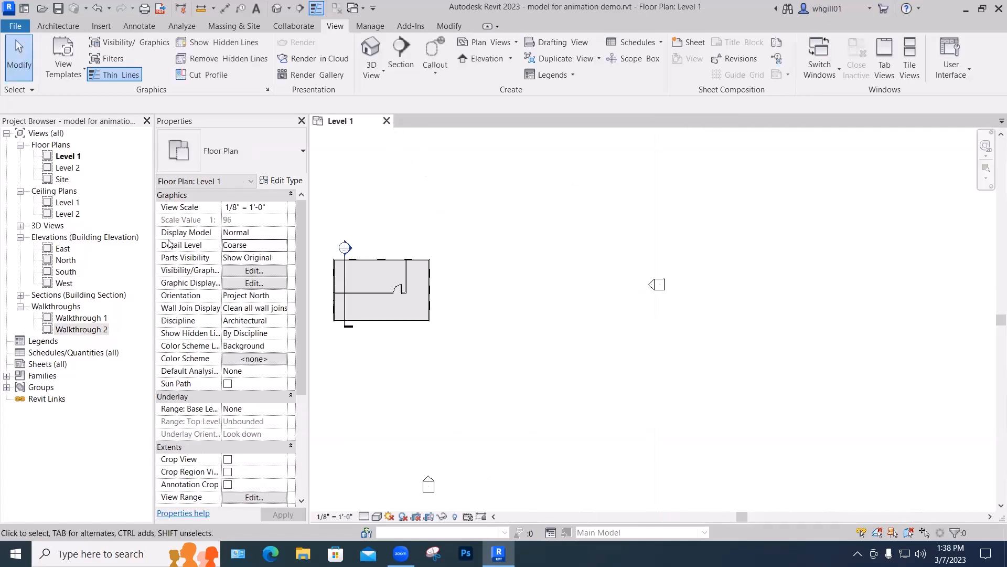
{"action": "left_click", "coordinate": [89, 318]}
{"action": "double_click", "coordinate": [89, 318]}
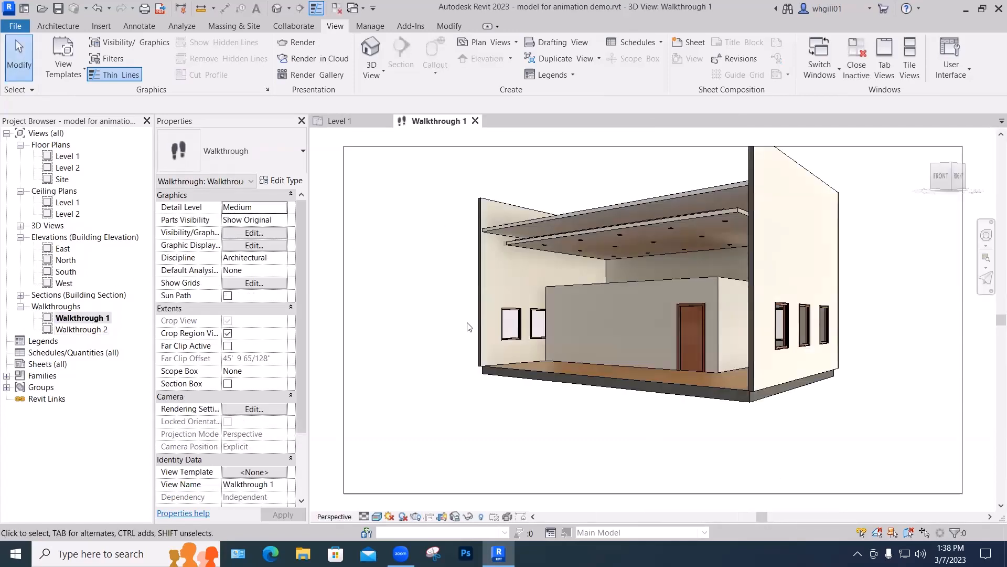
{"action": "left_click", "coordinate": [910, 73]}
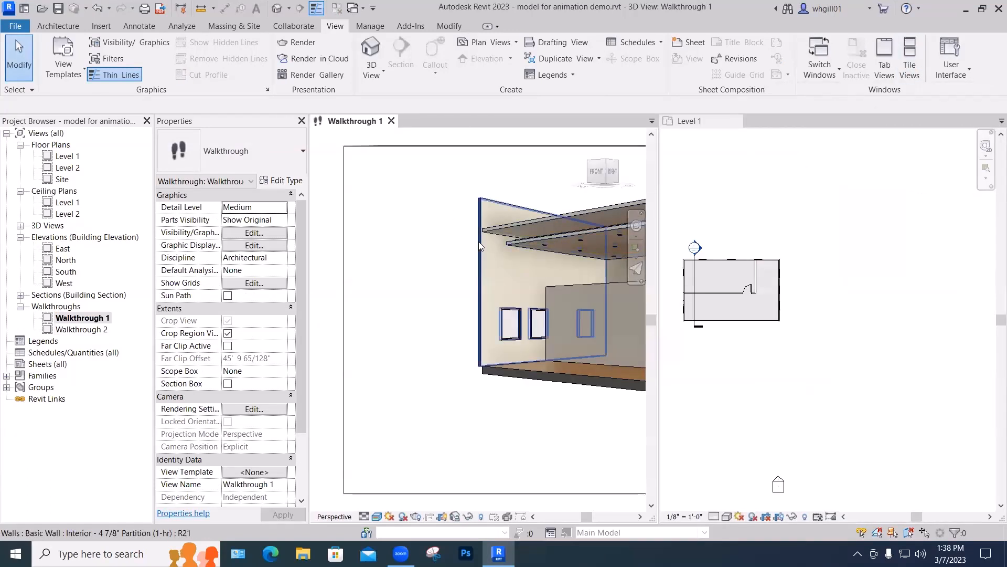
{"action": "key", "text": "z"}
{"action": "key", "text": "a"}
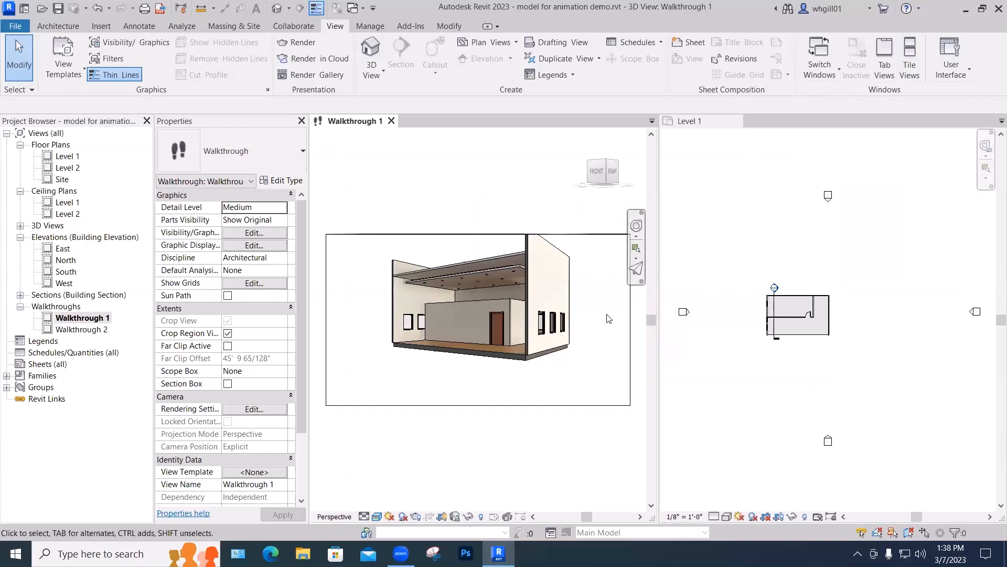
Step: At frame 1 of Walkthrough 1, raise the camera and aim it down at the building with the full navigation wheel, and play the walkthrough
{"action": "left_click", "coordinate": [802, 353]}
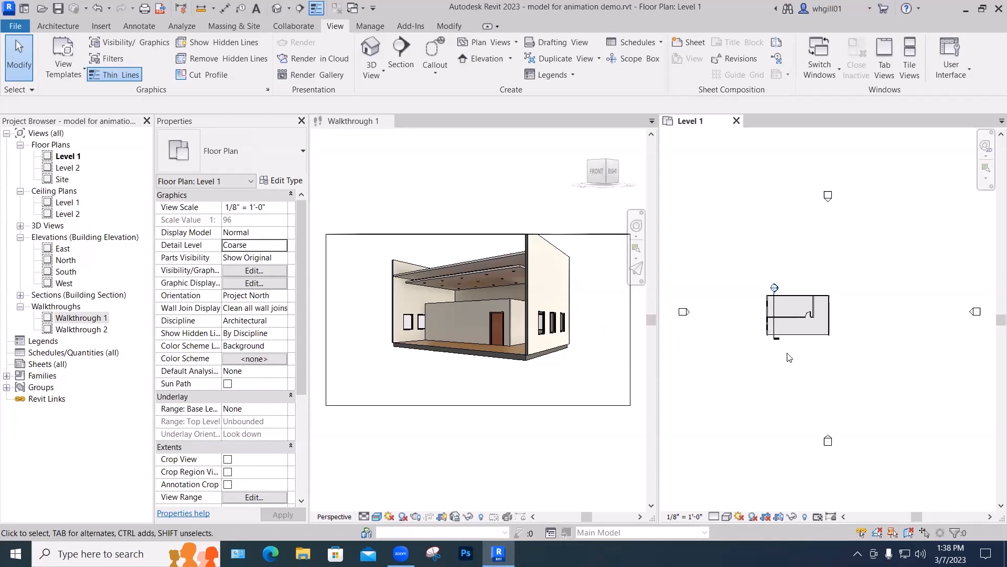
{"action": "left_click", "coordinate": [562, 239]}
{"action": "left_click", "coordinate": [561, 239]}
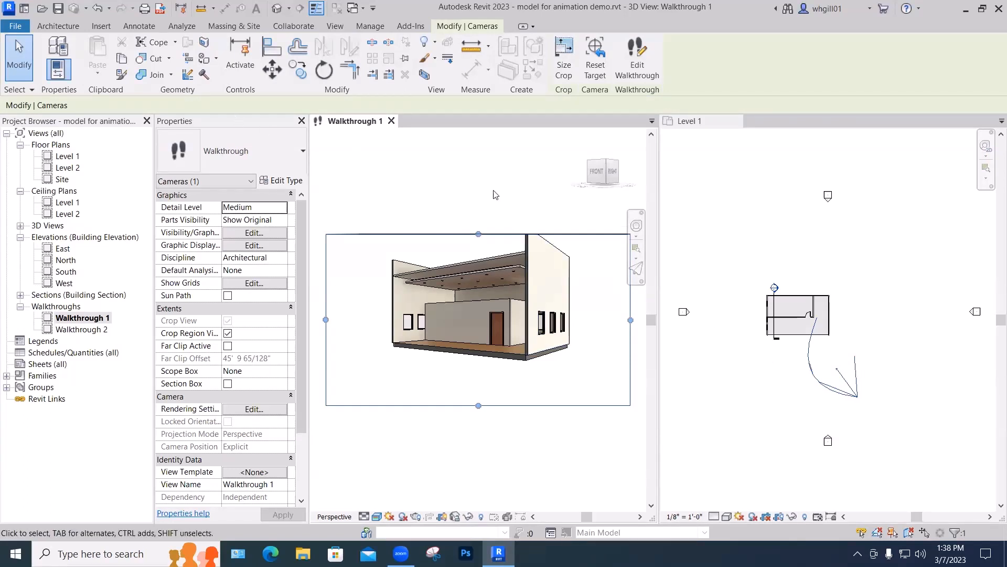
{"action": "left_click", "coordinate": [637, 60]}
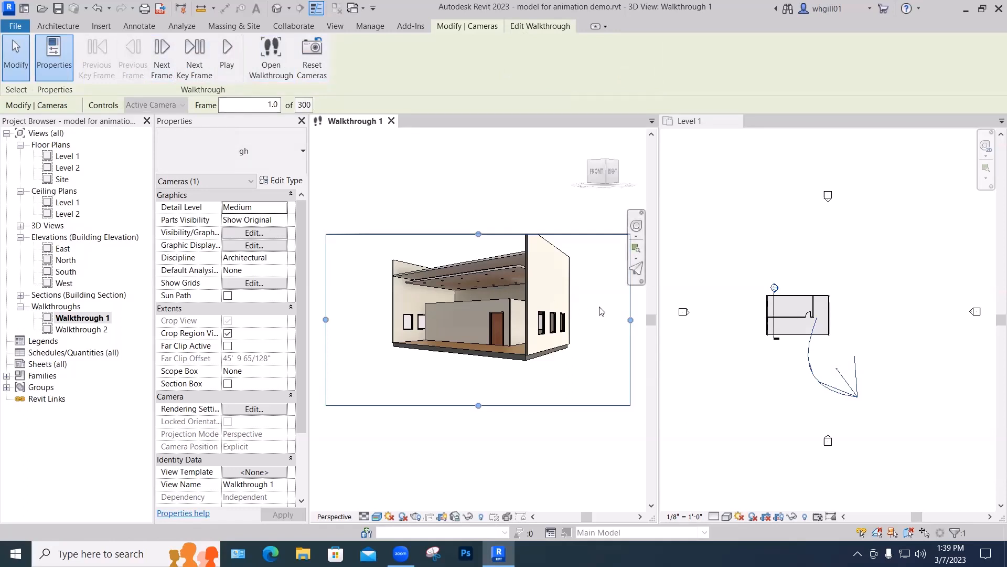
{"action": "left_click", "coordinate": [637, 226]}
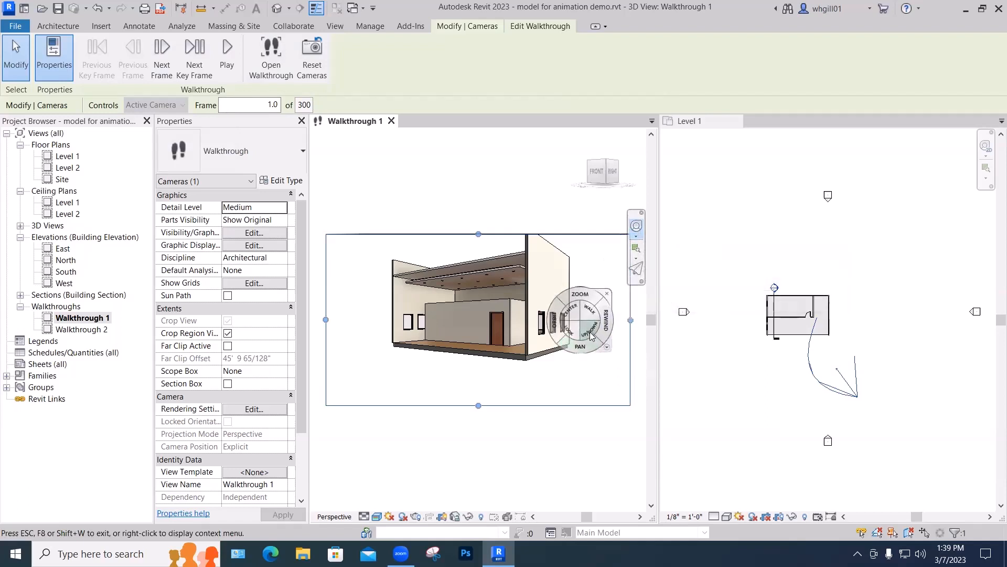
{"action": "left_click_drag", "start_coordinate": [589, 330], "coordinate": [585, 165]}
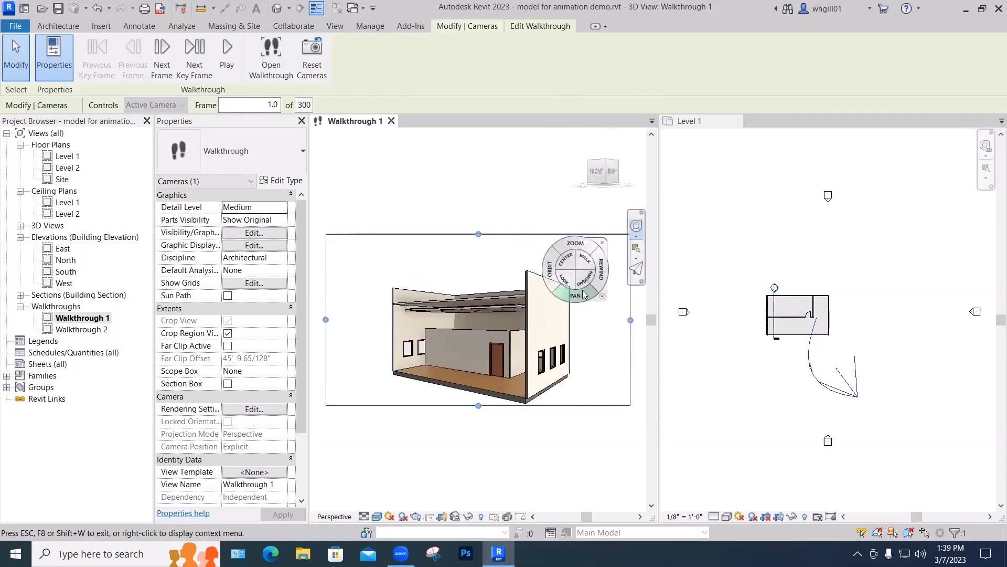
{"action": "left_click_drag", "start_coordinate": [582, 287], "coordinate": [580, 209]}
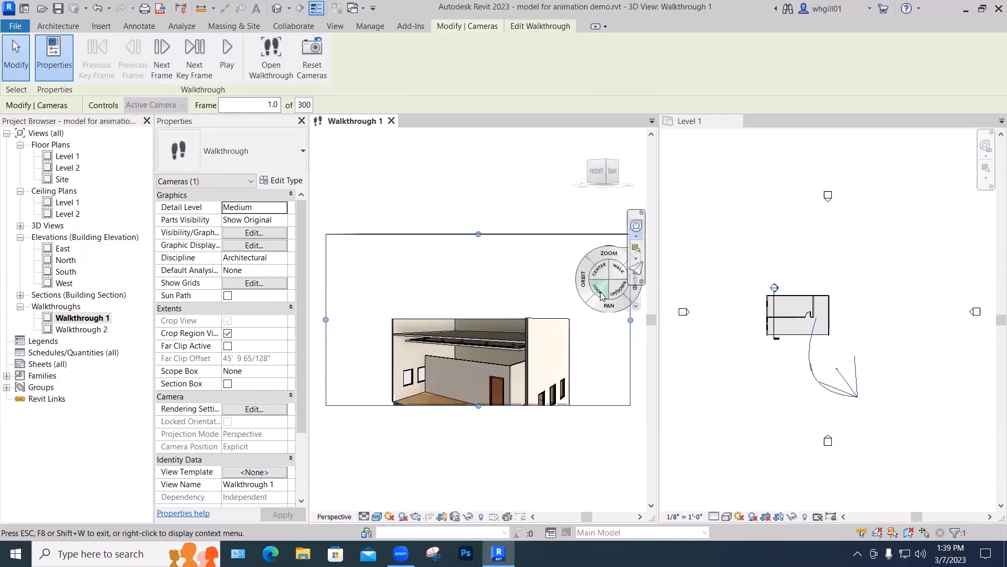
{"action": "left_click_drag", "start_coordinate": [599, 290], "coordinate": [598, 329]}
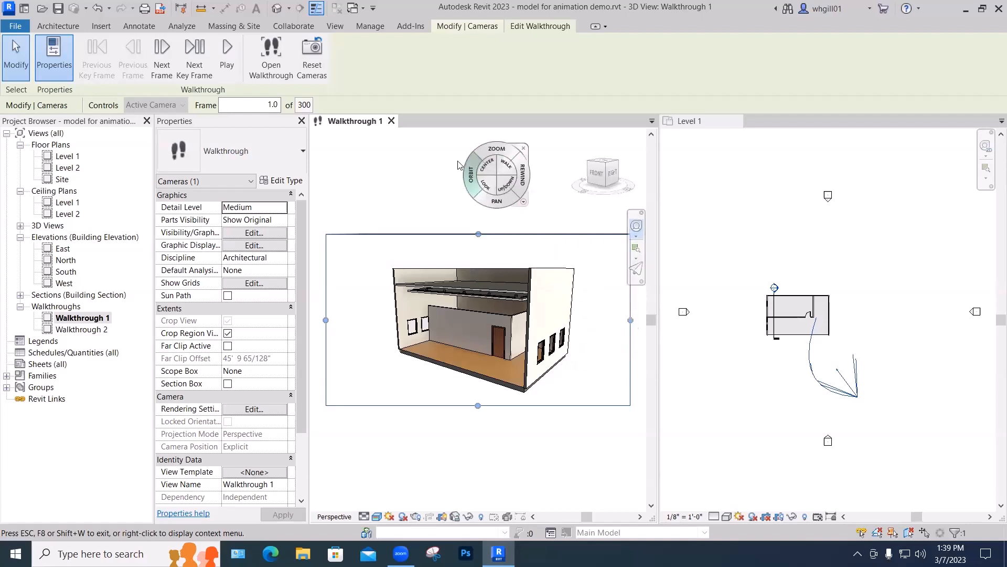
{"action": "left_click", "coordinate": [224, 65]}
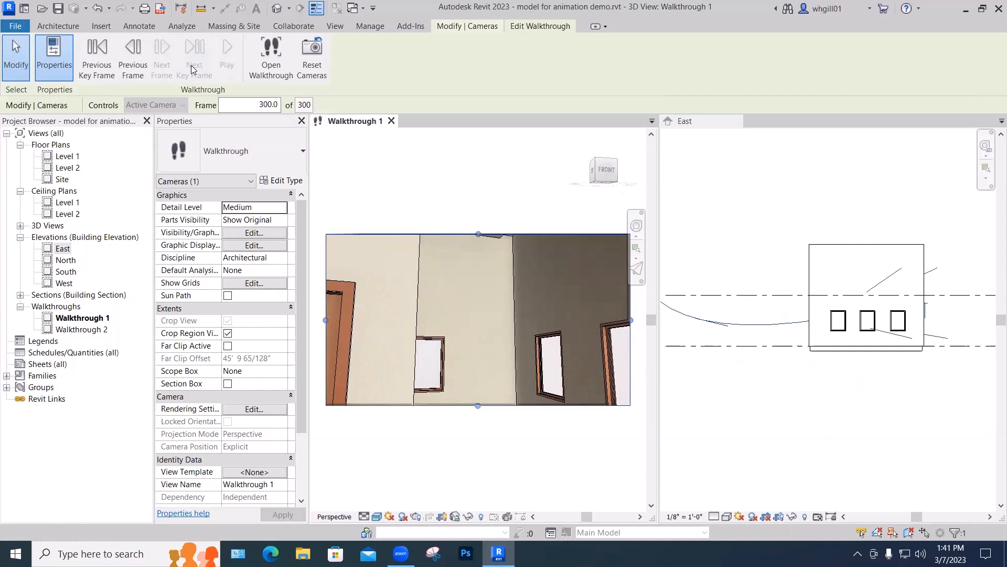
Step: Go back to Walkthrough 1's middle key frame and try to raise its camera with the full navigation wheel
{"action": "left_click", "coordinate": [101, 73]}
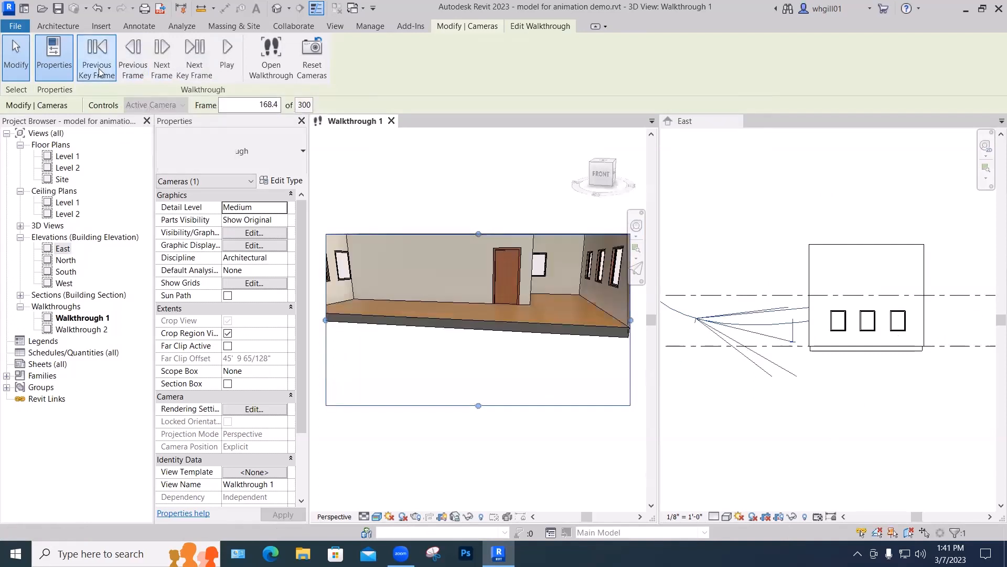
{"action": "left_click", "coordinate": [101, 73]}
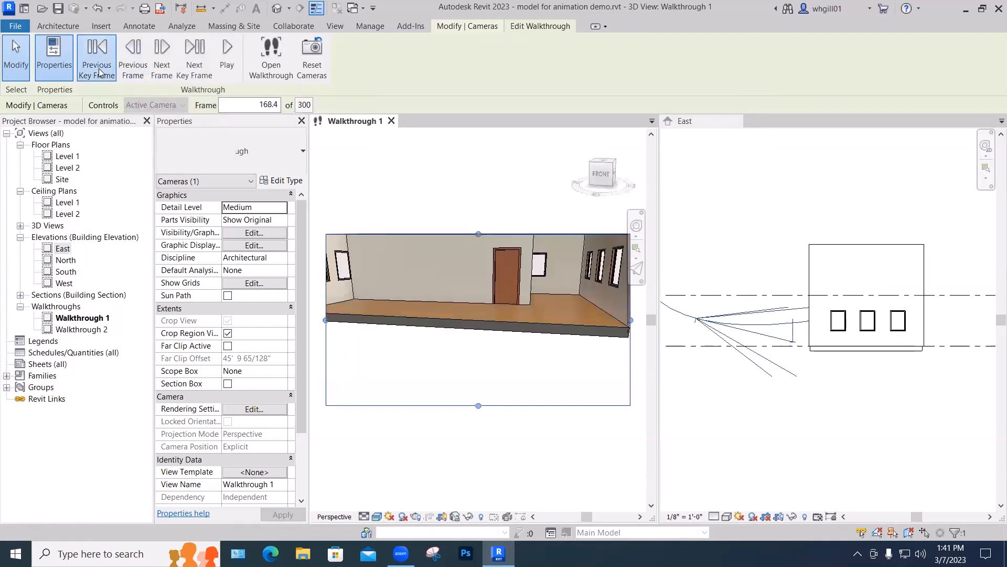
{"action": "left_click", "coordinate": [194, 71]}
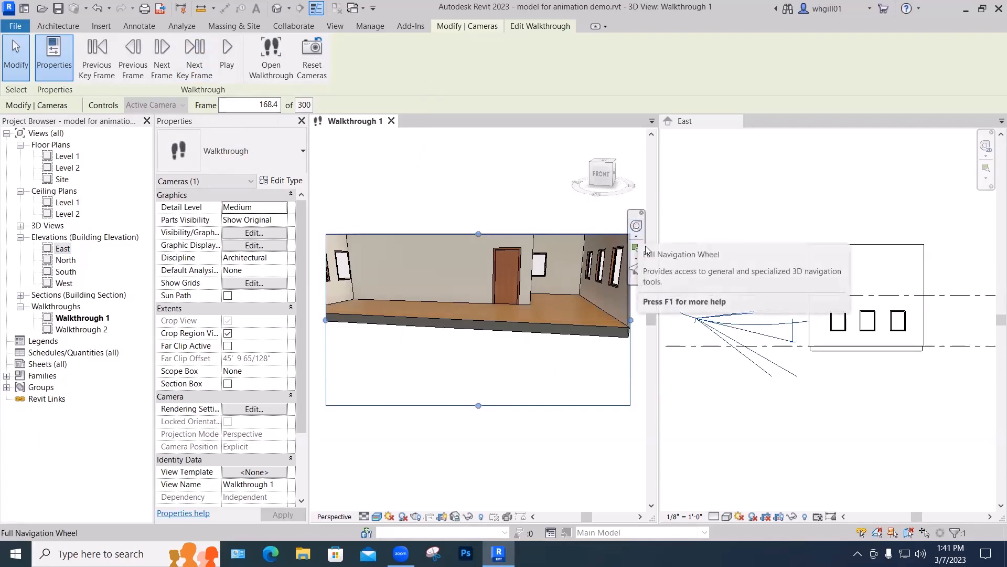
{"action": "left_click", "coordinate": [636, 226]}
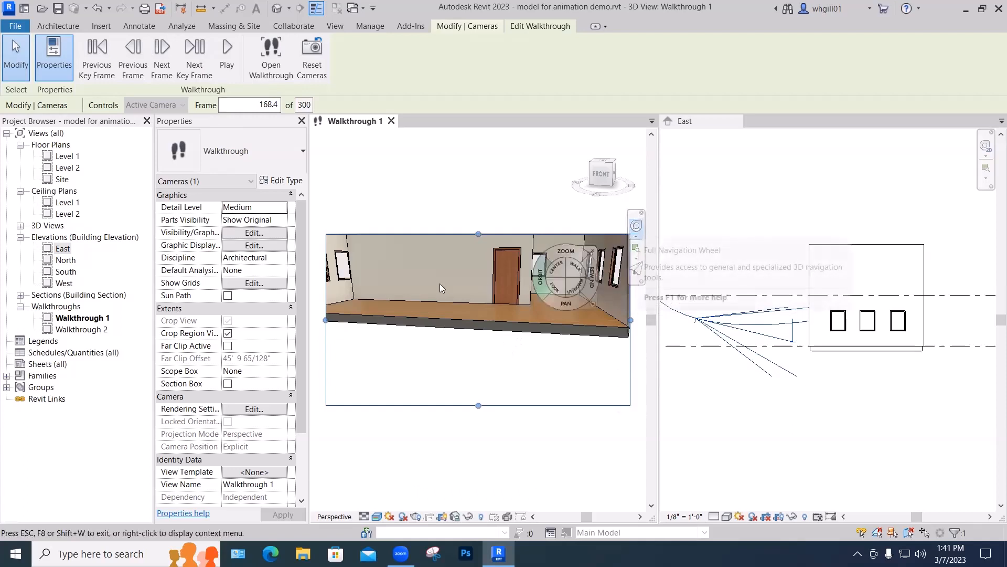
{"action": "left_click_drag", "start_coordinate": [479, 321], "coordinate": [498, 162]}
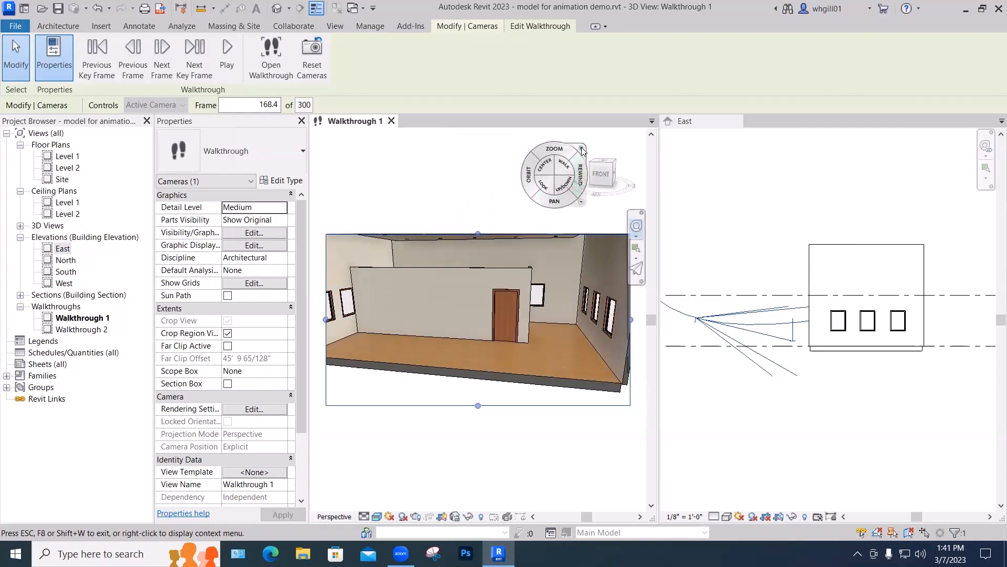
{"action": "left_click", "coordinate": [582, 151]}
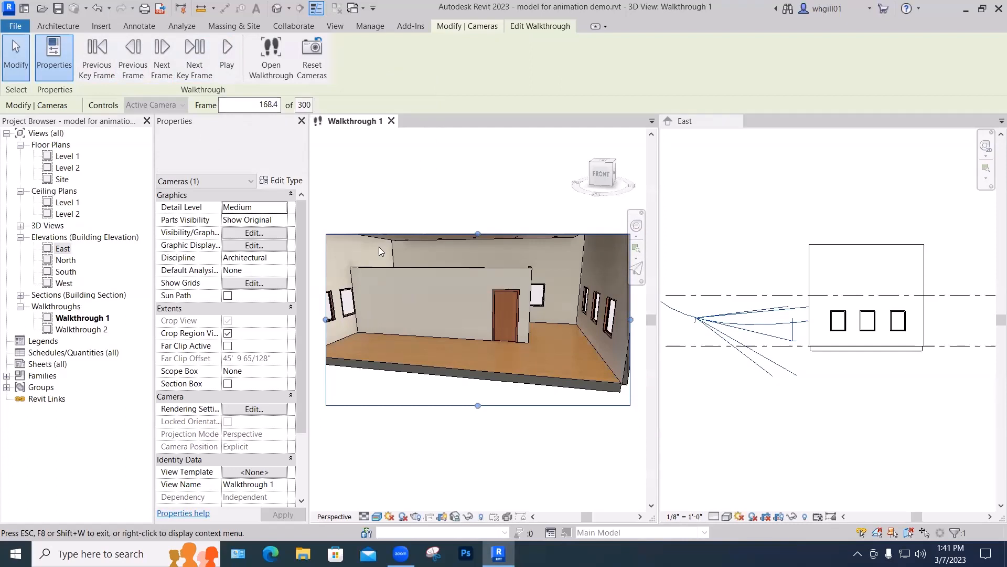
Step: Step through Walkthrough 1's key frames to check whether the middle key frame's raised camera height holds
{"action": "left_click", "coordinate": [278, 69]}
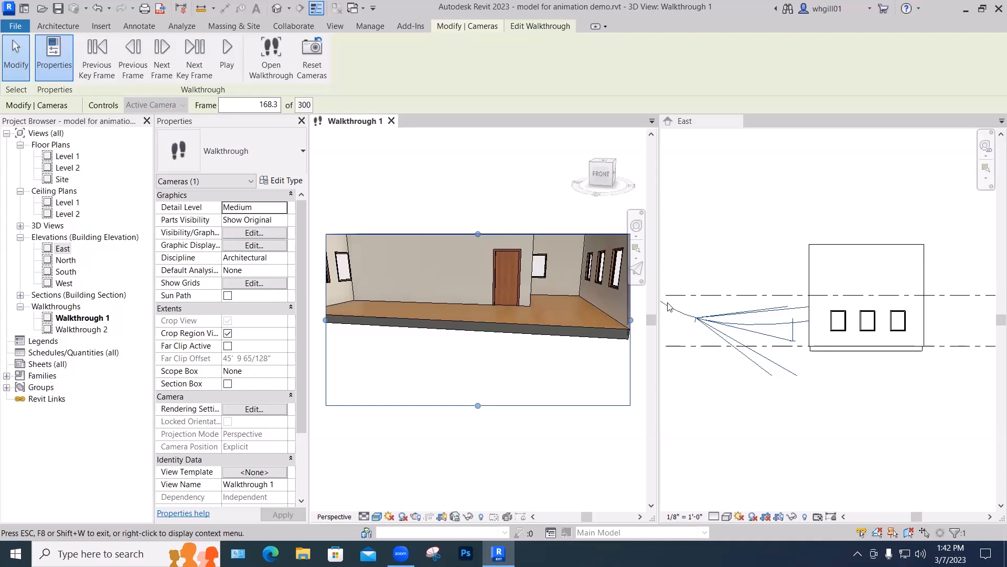
{"action": "left_click", "coordinate": [196, 65]}
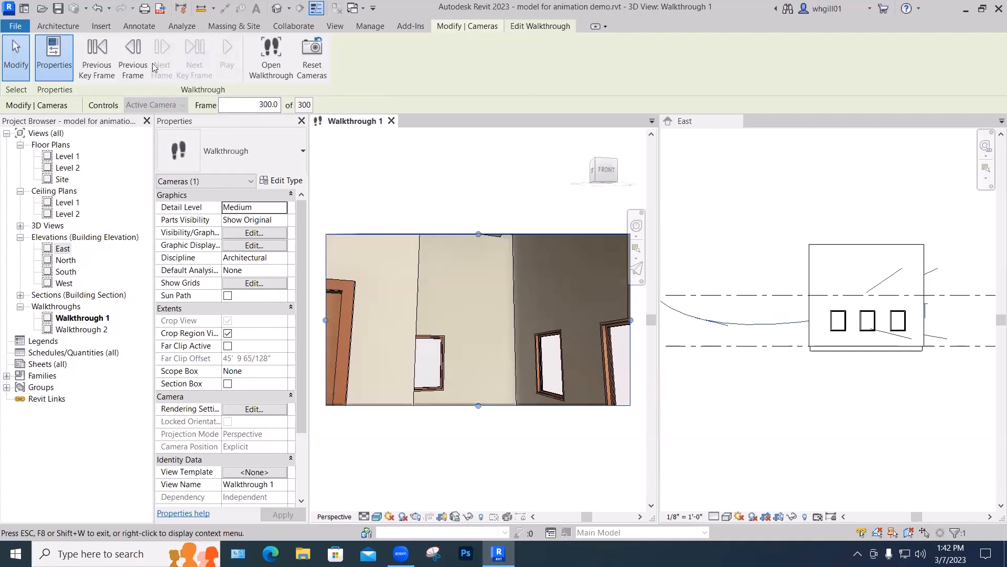
{"action": "left_click", "coordinate": [97, 73]}
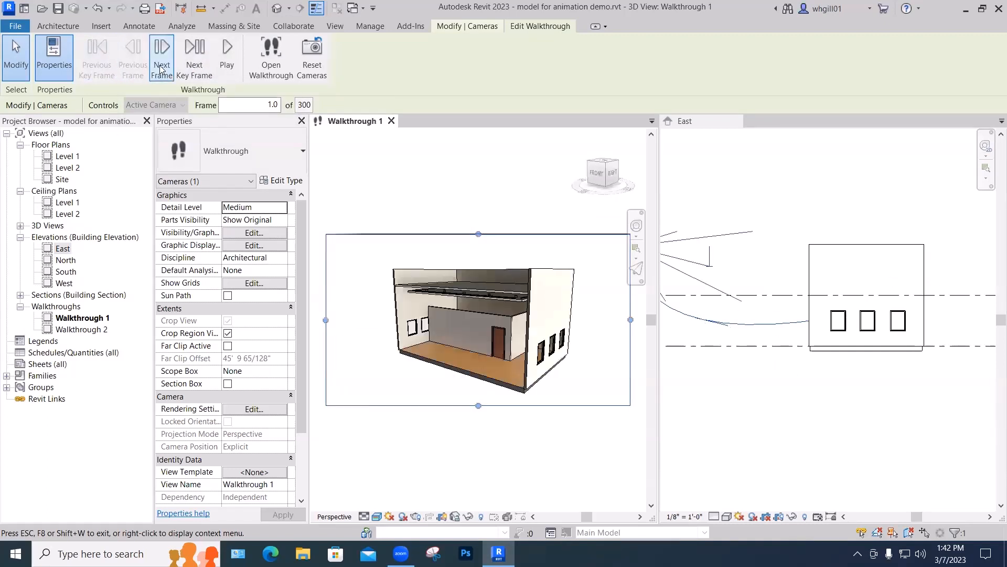
{"action": "left_click", "coordinate": [200, 72]}
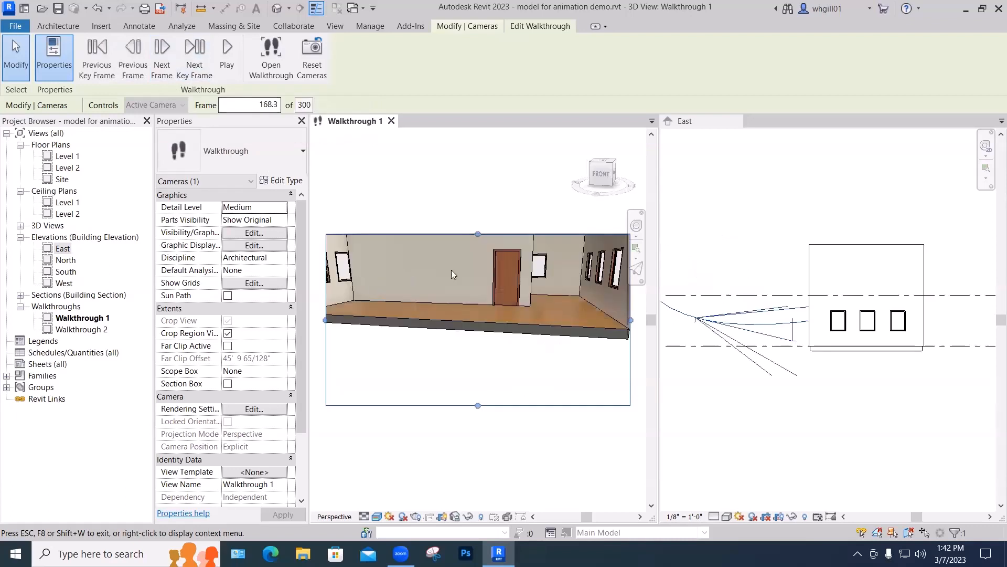
Step: Try raising the middle key frame's camera with the full navigation wheel's Up/Down control, and recheck it by stepping through the key frames
{"action": "left_click", "coordinate": [637, 227]}
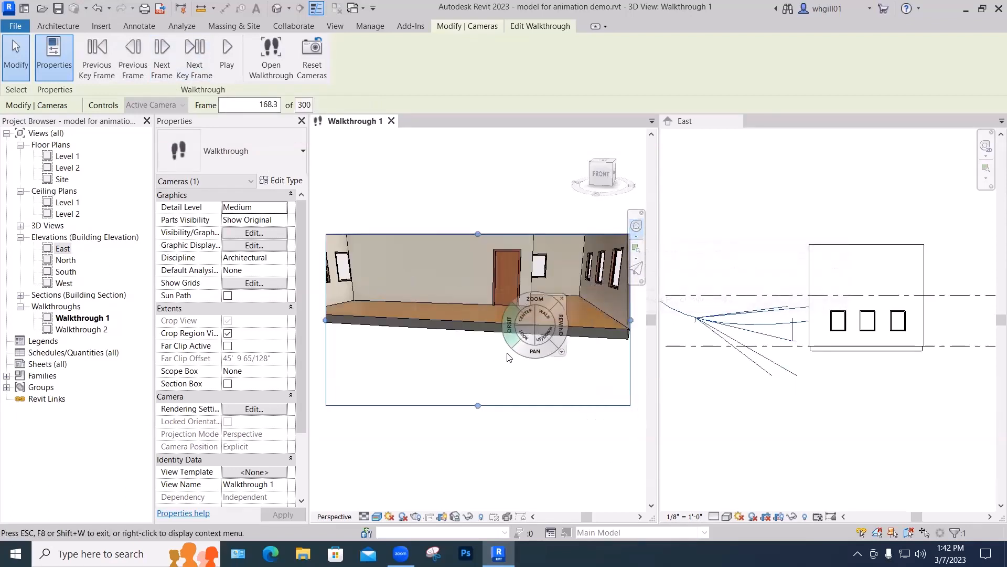
{"action": "left_click_drag", "start_coordinate": [540, 341], "coordinate": [530, 204]}
{"action": "left_click_drag", "start_coordinate": [539, 246], "coordinate": [540, 193]}
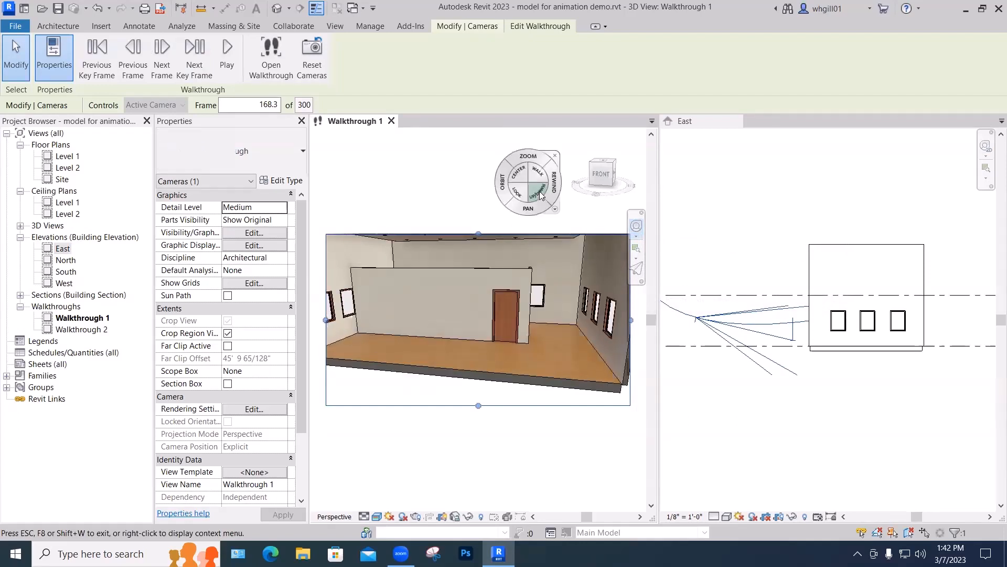
{"action": "left_click", "coordinate": [193, 64]}
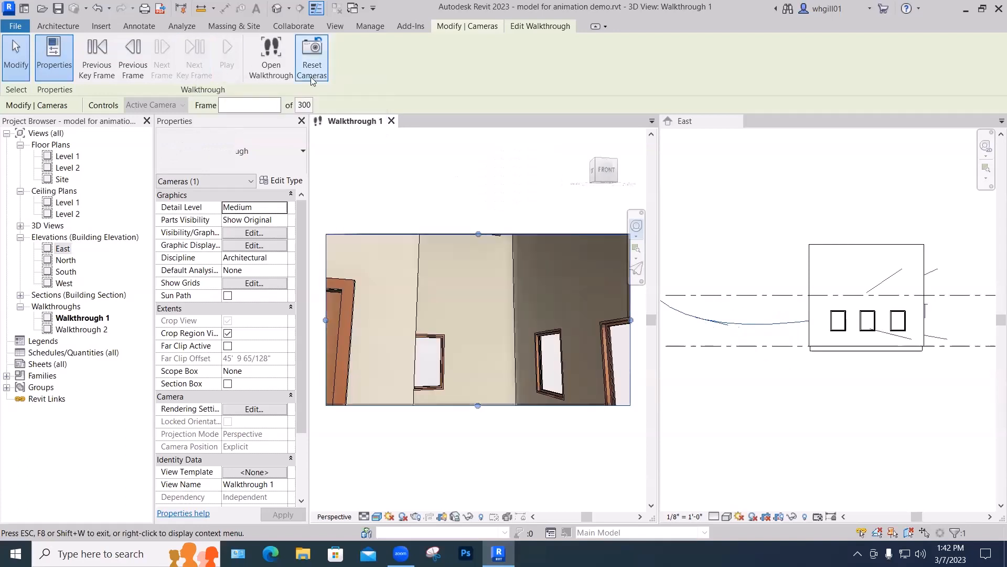
{"action": "left_click", "coordinate": [96, 63]}
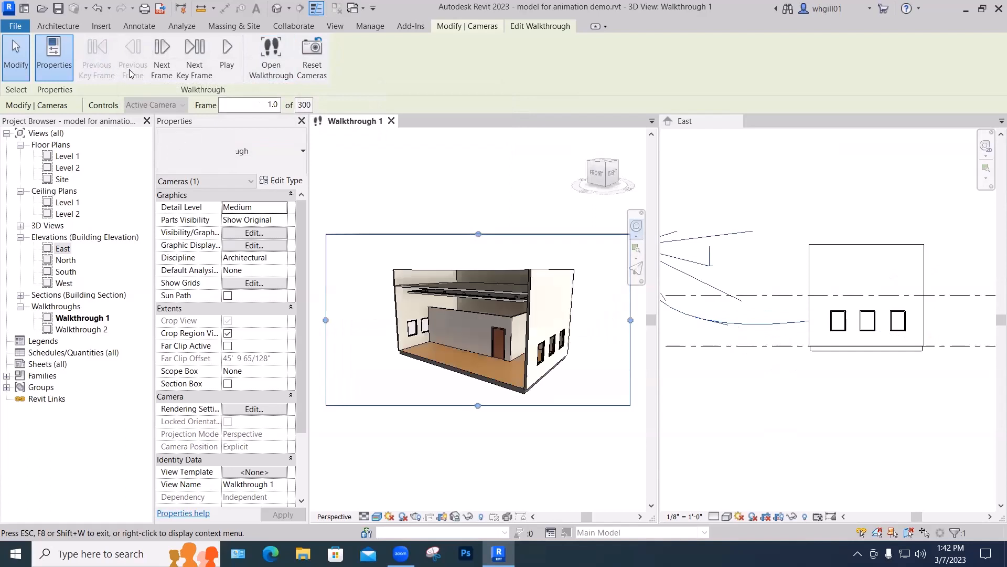
{"action": "left_click", "coordinate": [195, 71]}
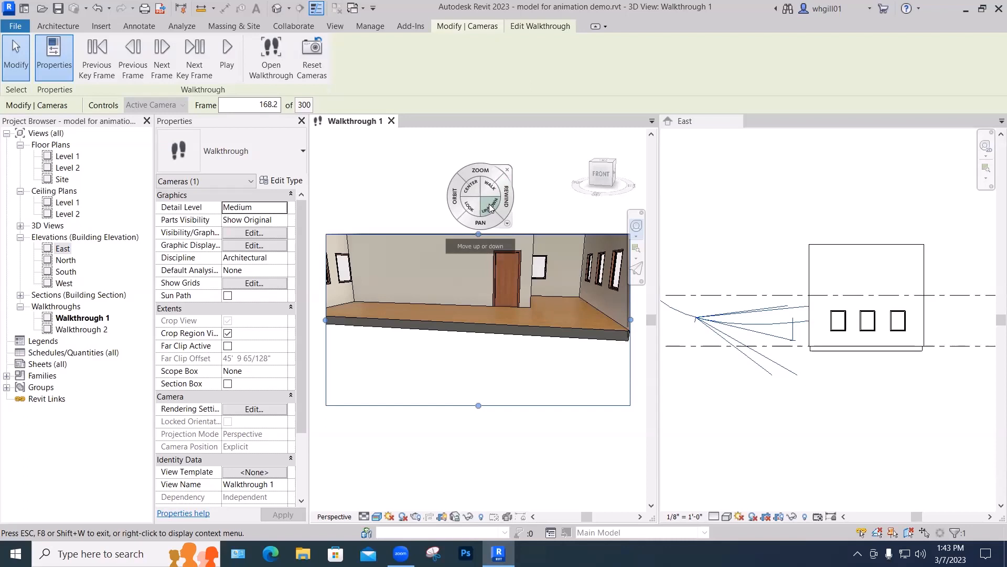
Step: Return to the middle key frame from the last one, try raising its camera even higher, and close the navigation wheel
{"action": "left_click", "coordinate": [195, 55]}
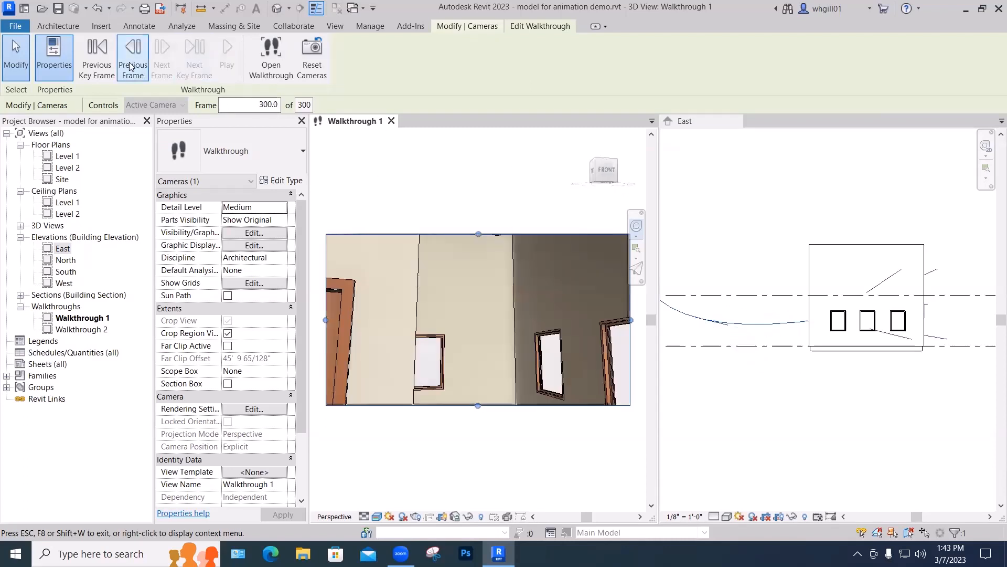
{"action": "left_click", "coordinate": [103, 75]}
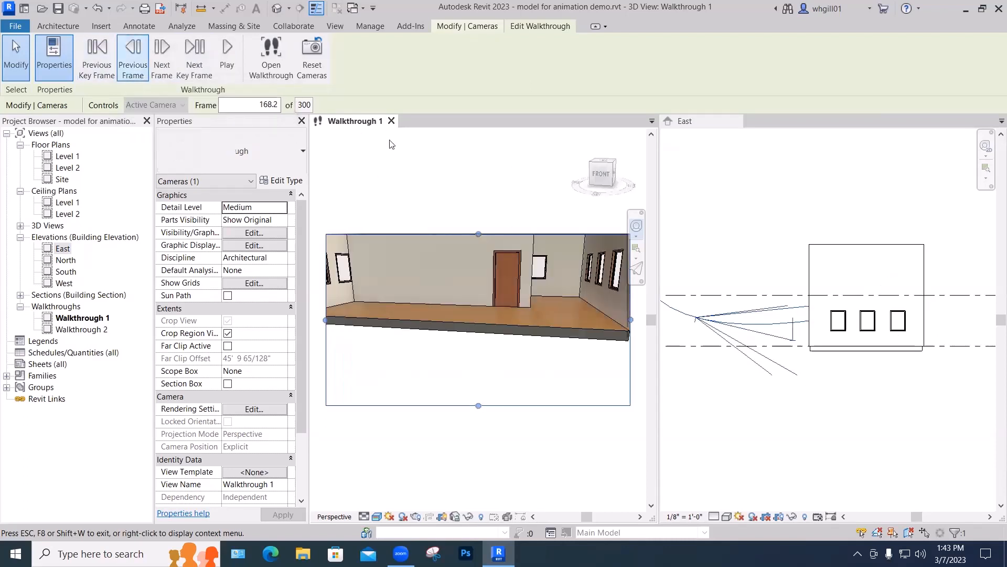
{"action": "mouse_move", "coordinate": [483, 216]}
{"action": "left_mouse_down"}
{"action": "mouse_move", "coordinate": [479, 307]}
{"action": "mouse_move", "coordinate": [493, 203]}
{"action": "left_mouse_up"}
{"action": "left_click_drag", "start_coordinate": [500, 273], "coordinate": [500, 199]}
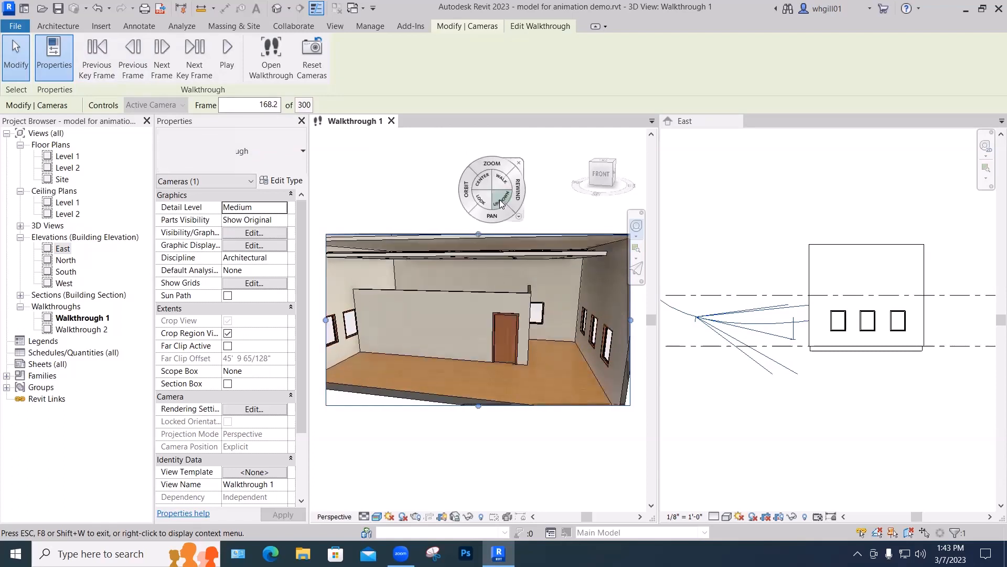
{"action": "left_click", "coordinate": [519, 163]}
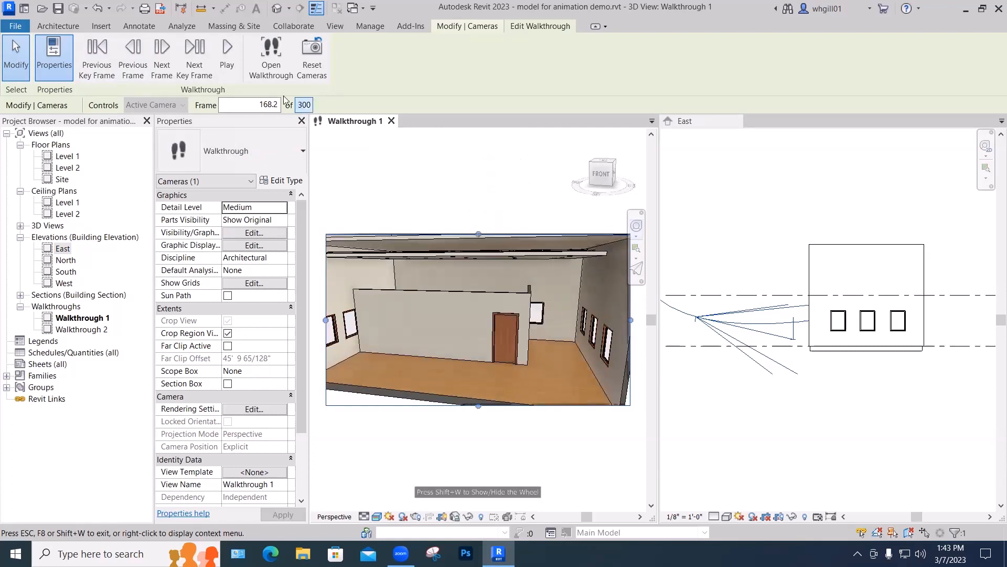
Step: Recheck the middle key frame's camera height by stepping to the last key frame and back
{"action": "left_click", "coordinate": [190, 77]}
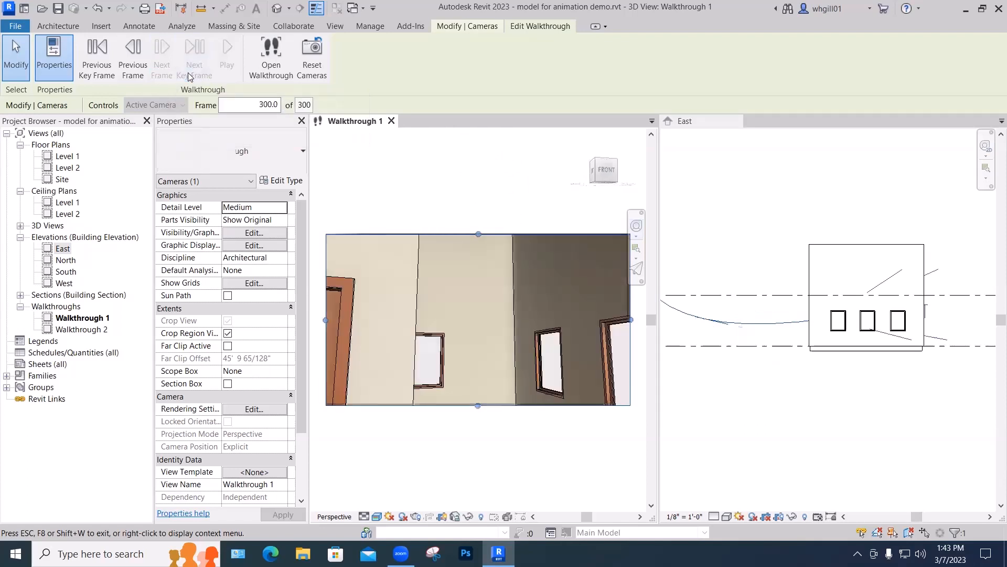
{"action": "left_click", "coordinate": [96, 73]}
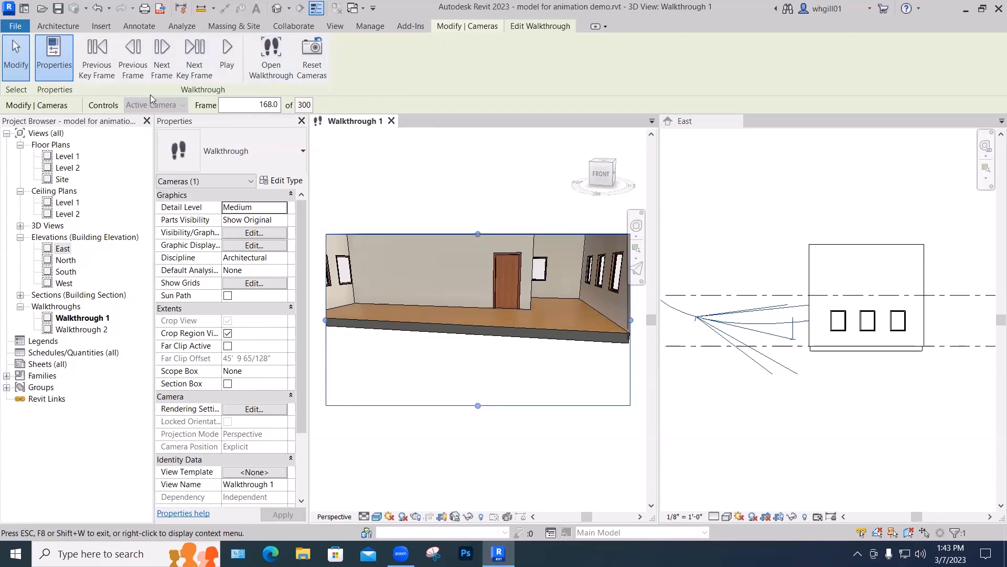
{"action": "left_click", "coordinate": [185, 73]}
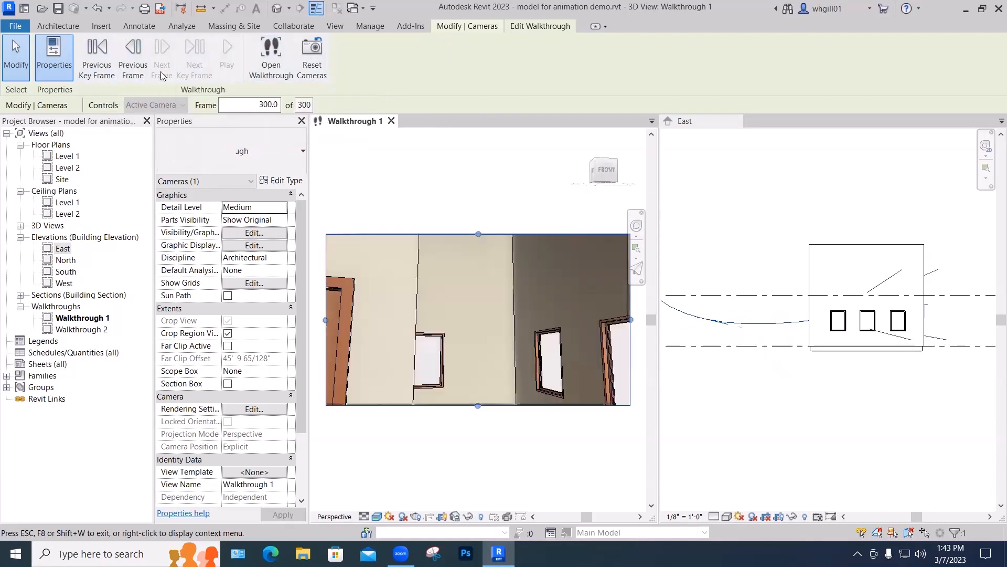
{"action": "left_click", "coordinate": [98, 73]}
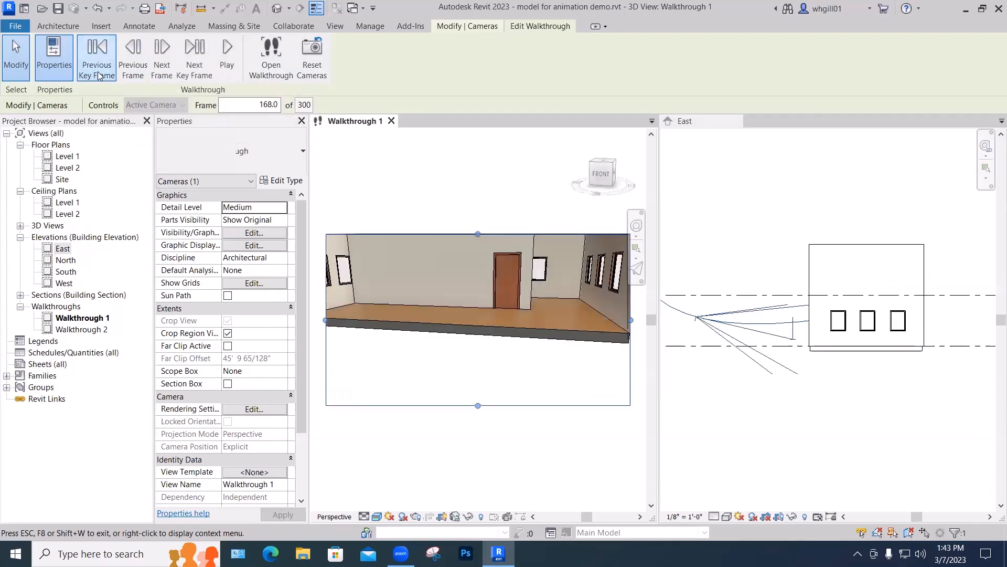
Step: Leave walkthrough editing from the East elevation and reopen Walkthrough 1 for editing through its crop boundary
{"action": "left_click", "coordinate": [744, 391]}
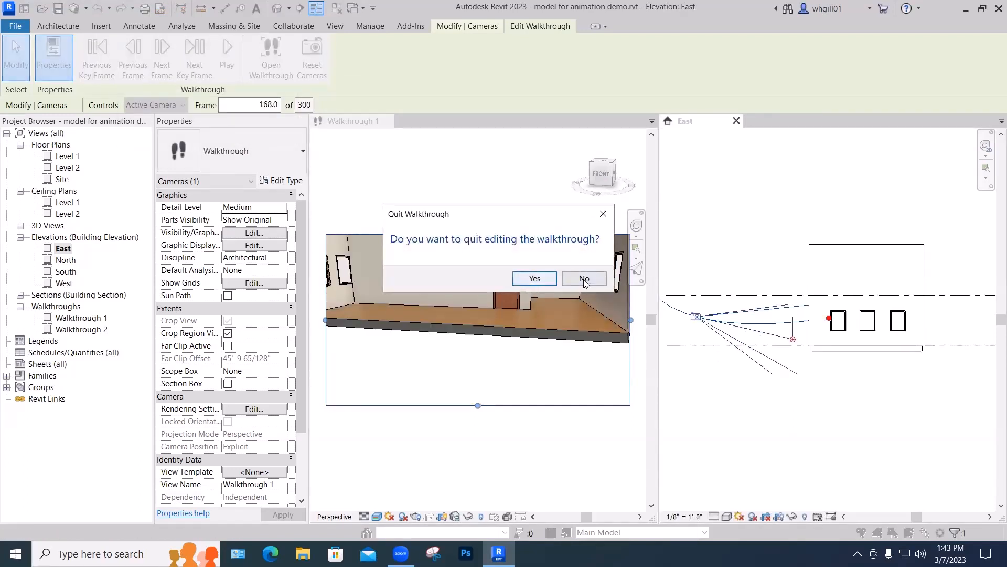
{"action": "left_click", "coordinate": [584, 279]}
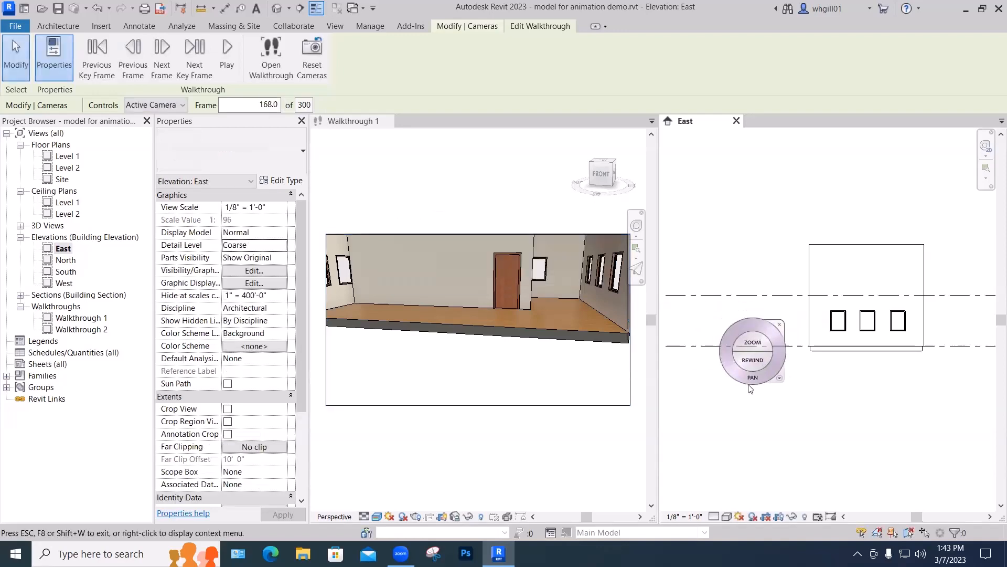
{"action": "key", "text": "Escape"}
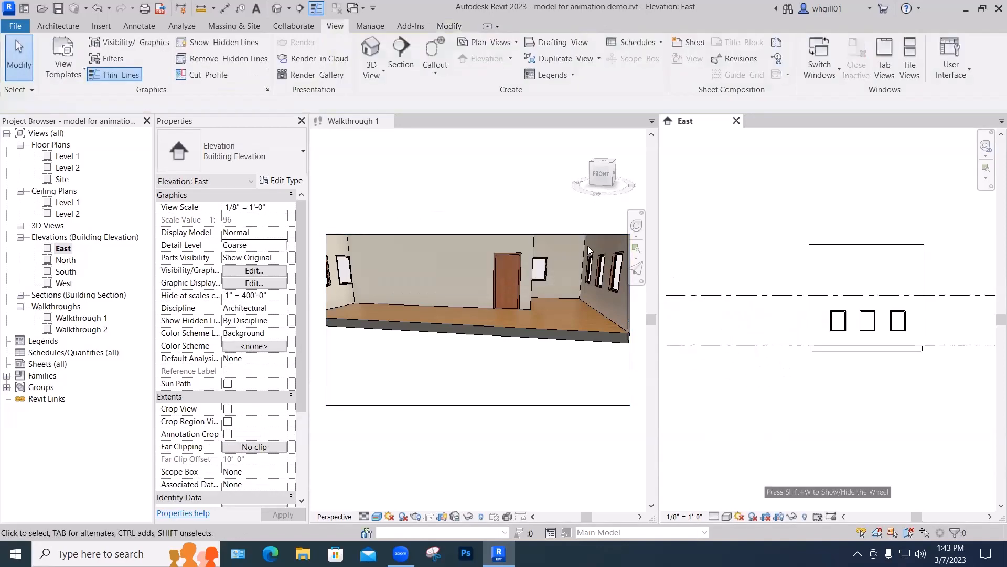
{"action": "left_click", "coordinate": [561, 234]}
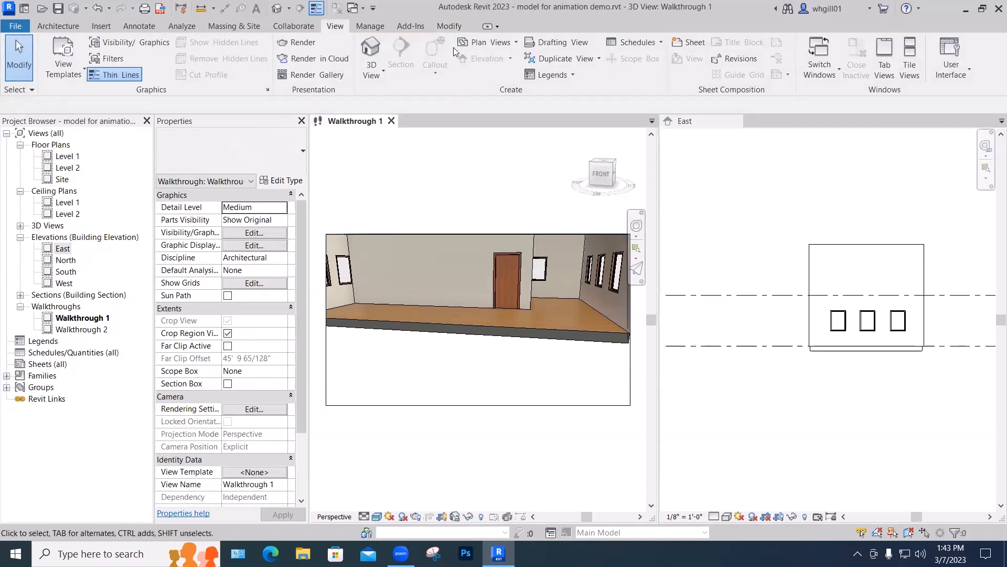
{"action": "left_click", "coordinate": [458, 234]}
{"action": "left_click", "coordinate": [637, 60]}
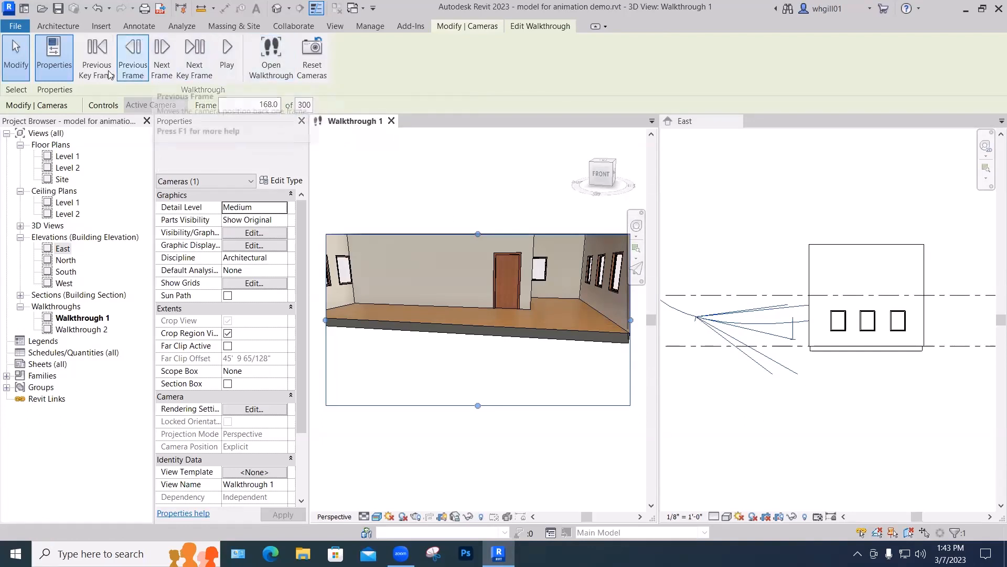
Step: In the East elevation, raise the target point of the middle key frame's camera so that it aims higher
{"action": "left_click", "coordinate": [193, 74]}
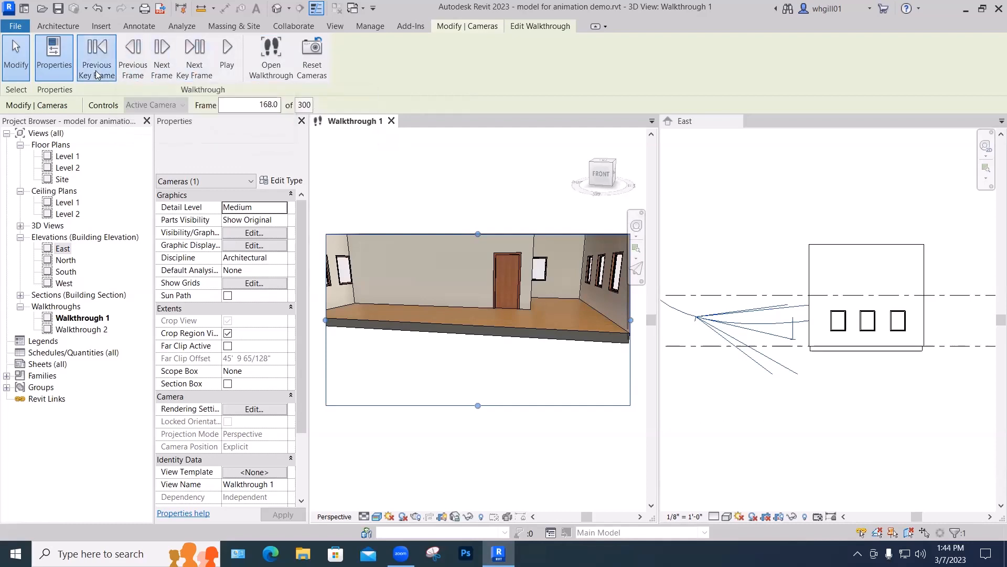
{"action": "left_click", "coordinate": [193, 74]}
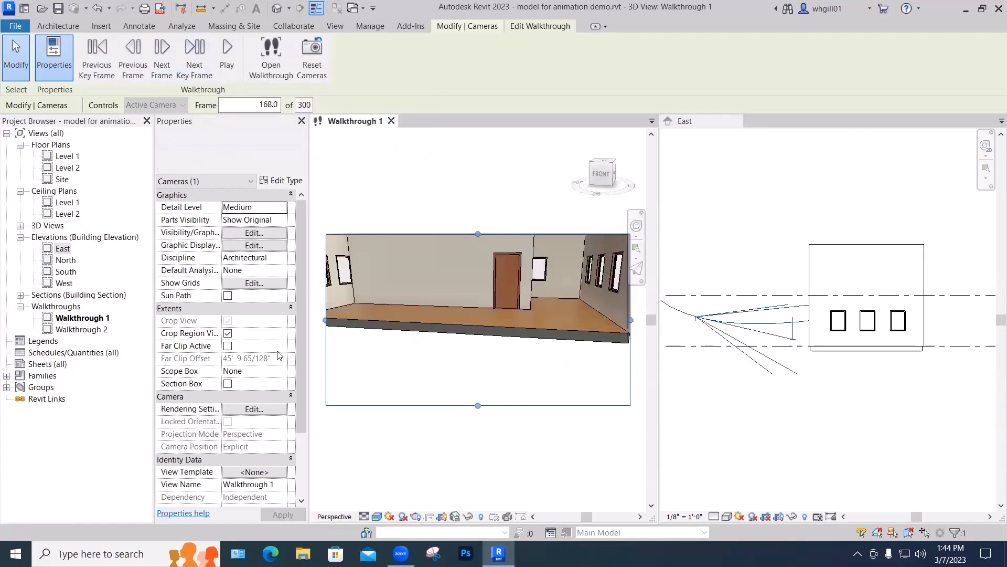
{"action": "mouse_move", "coordinate": [298, 319]}
{"action": "left_mouse_down"}
{"action": "mouse_move", "coordinate": [303, 401]}
{"action": "mouse_move", "coordinate": [299, 311]}
{"action": "left_mouse_up"}
{"action": "left_click", "coordinate": [722, 374]}
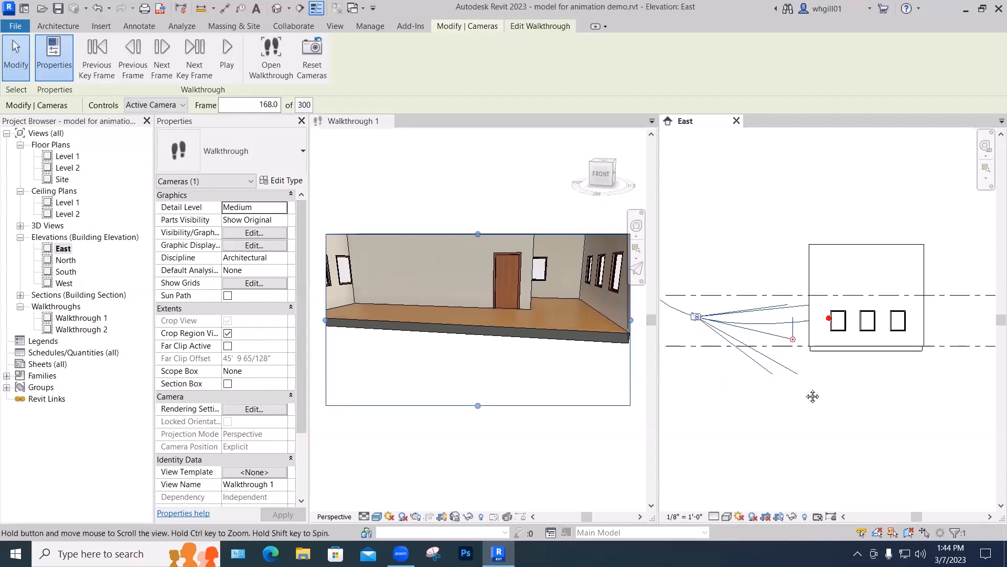
{"action": "left_click_drag", "start_coordinate": [847, 338], "coordinate": [850, 325]}
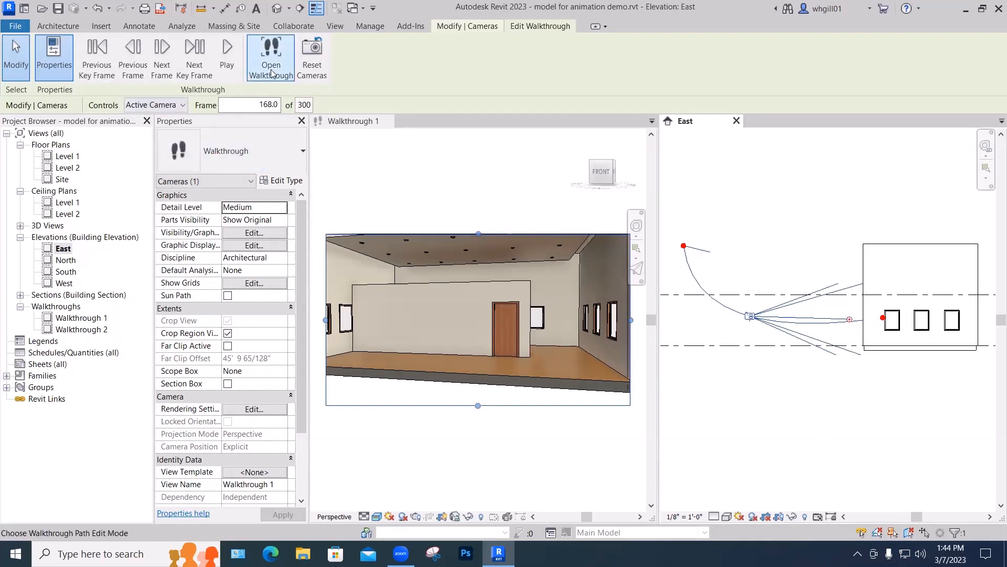
Step: Set the walkthrough controls to Path and move the middle key frame's point slightly higher in the East elevation
{"action": "left_click", "coordinate": [165, 105]}
{"action": "left_click", "coordinate": [138, 126]}
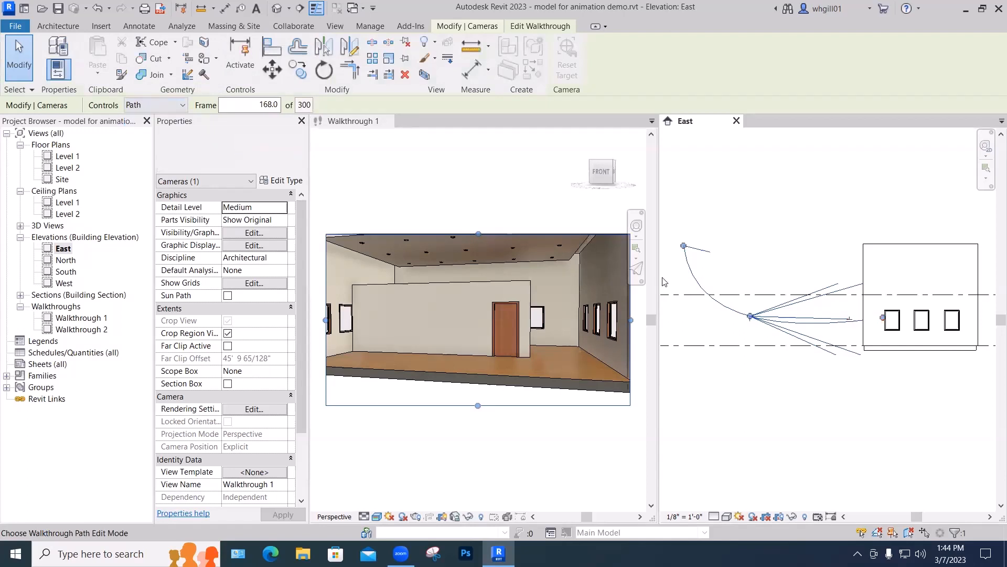
{"action": "left_click_drag", "start_coordinate": [750, 315], "coordinate": [749, 305]}
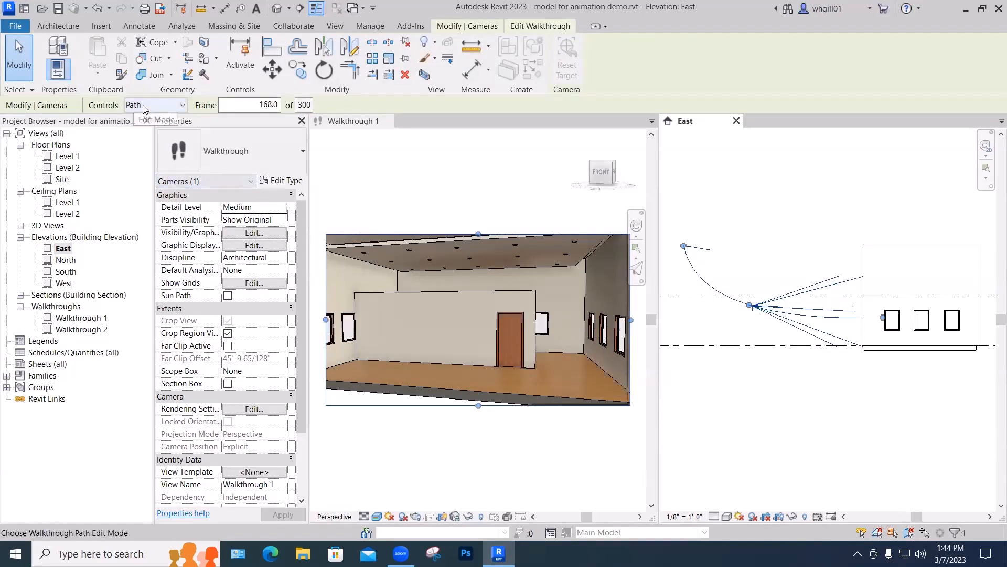
{"action": "left_click", "coordinate": [181, 107]}
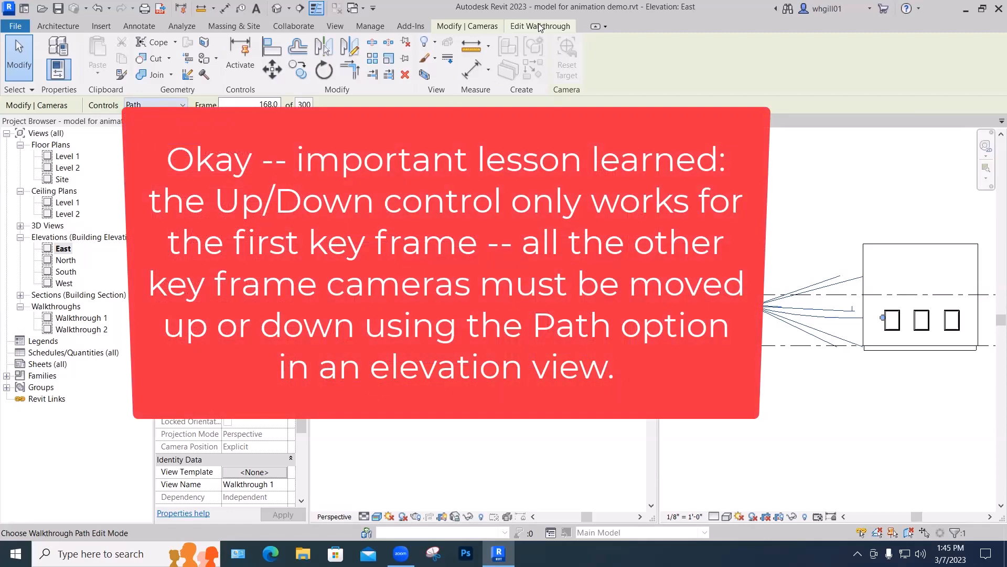
Step: Reopen Walkthrough 1 for editing from its own view, rewind it to frame 1, and play it
{"action": "left_click", "coordinate": [483, 273]}
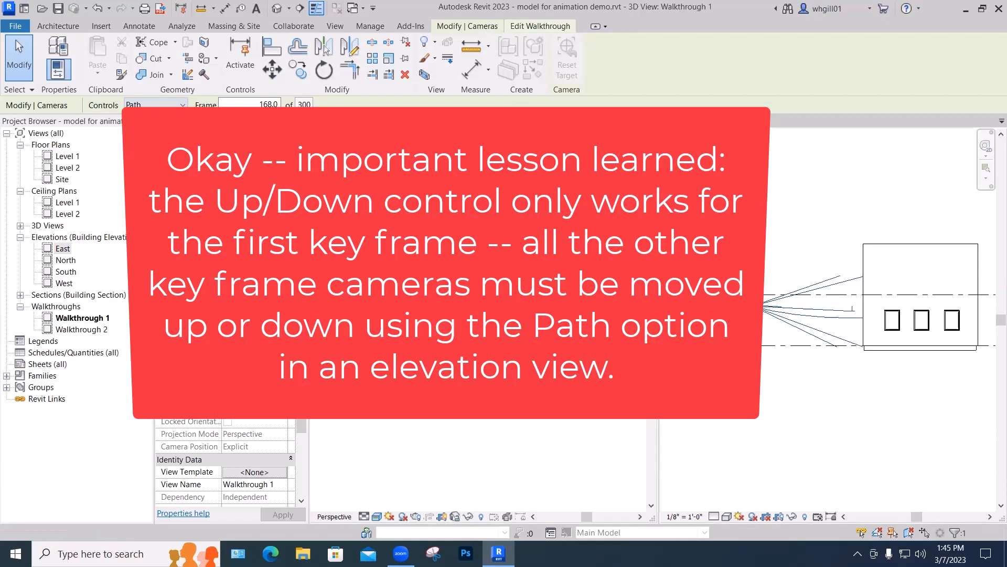
{"action": "key", "text": "Escape"}
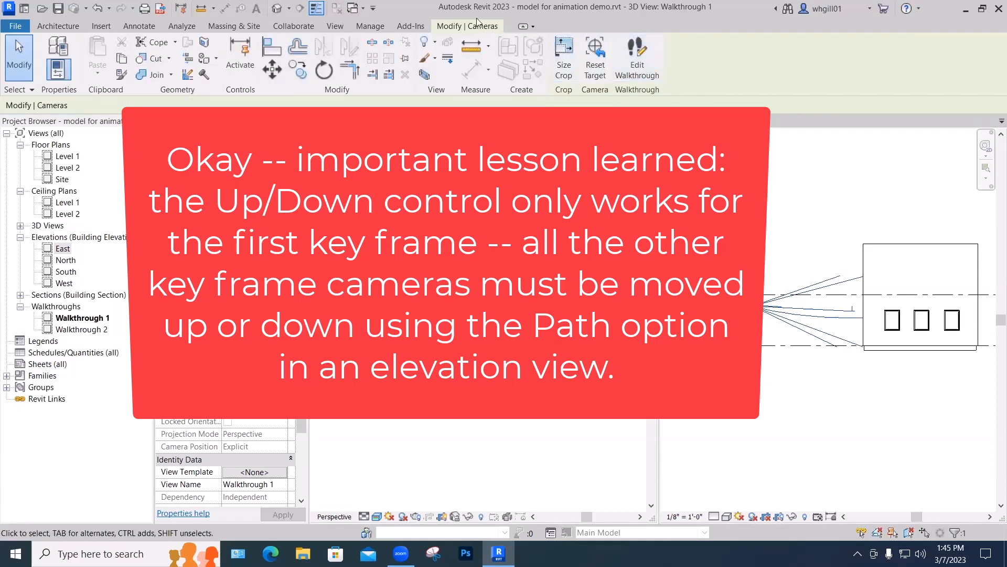
{"action": "left_click", "coordinate": [593, 221]}
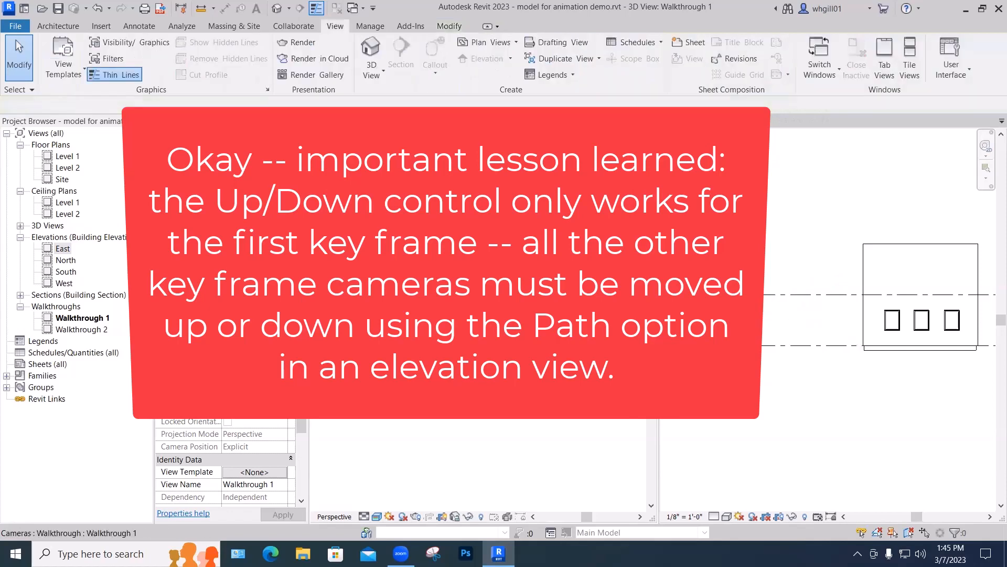
{"action": "left_click", "coordinate": [572, 220]}
{"action": "left_click", "coordinate": [636, 66]}
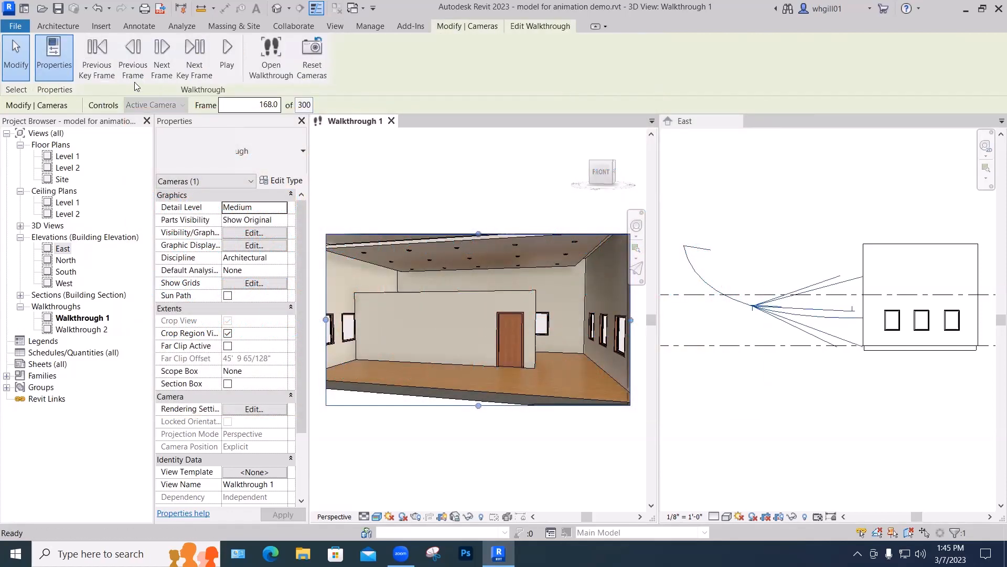
{"action": "left_click", "coordinate": [99, 74]}
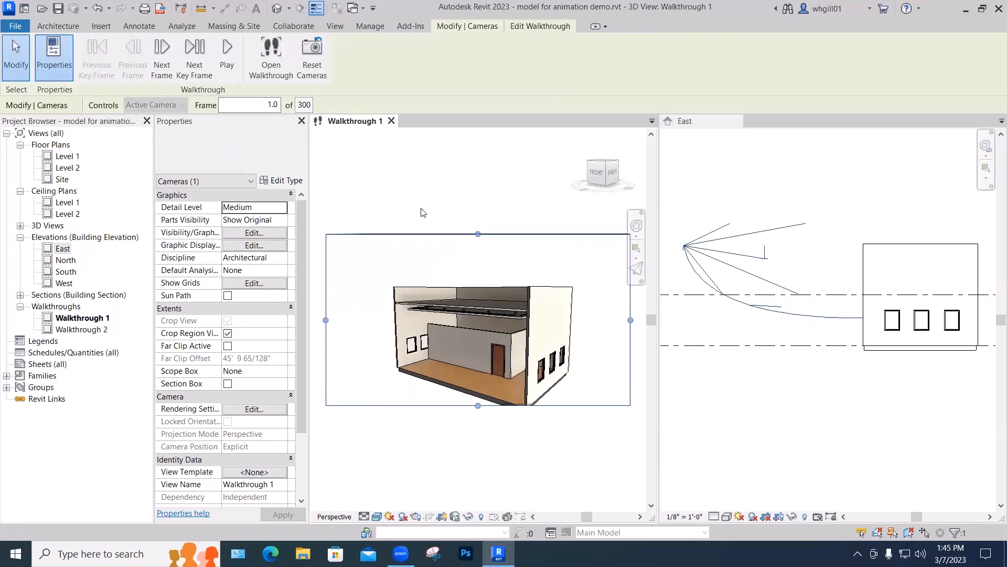
{"action": "left_click", "coordinate": [228, 65]}
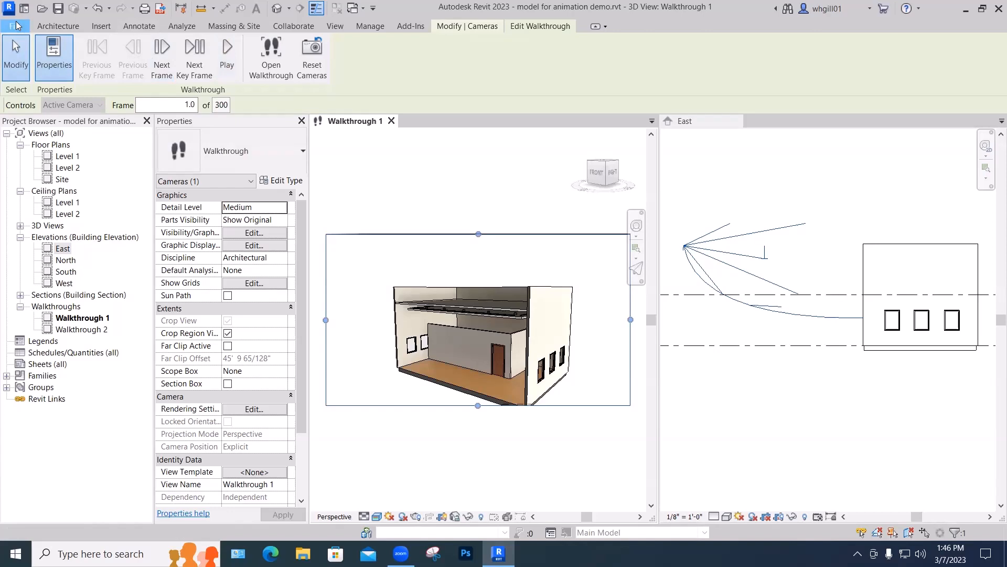
Step: Start exporting Walkthrough 1 as an animation with all frames at 15 frames per second, Realistic with Edges, 768 by 432
{"action": "left_click", "coordinate": [16, 25]}
{"action": "mouse_move", "coordinate": [62, 238]}
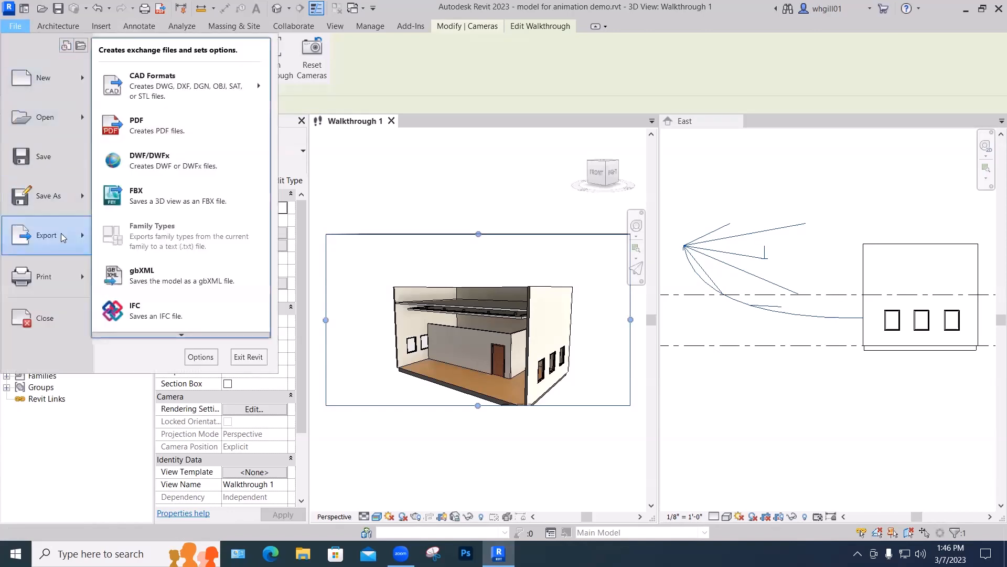
{"action": "mouse_move", "coordinate": [180, 336]}
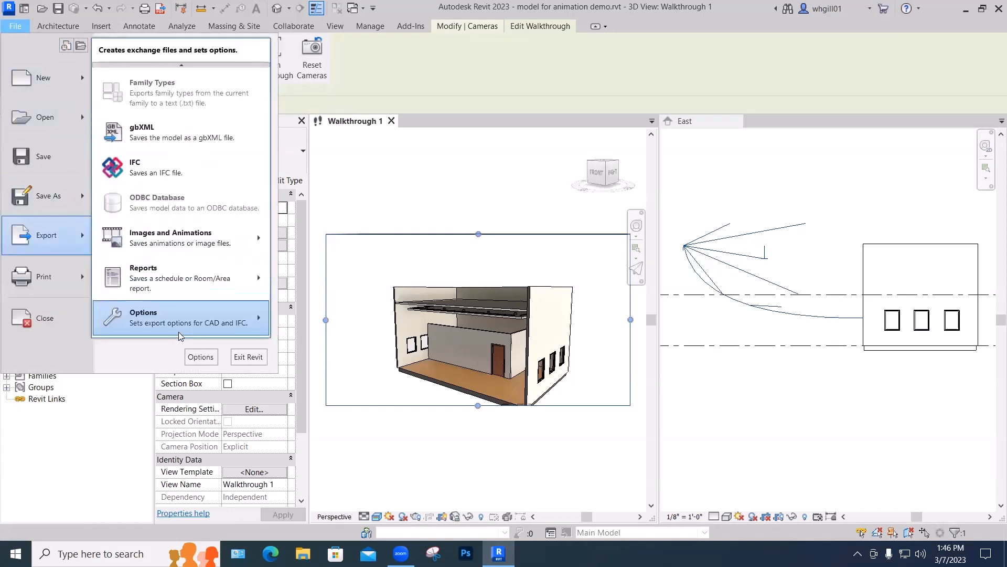
{"action": "mouse_move", "coordinate": [200, 249]}
{"action": "left_click", "coordinate": [319, 237]}
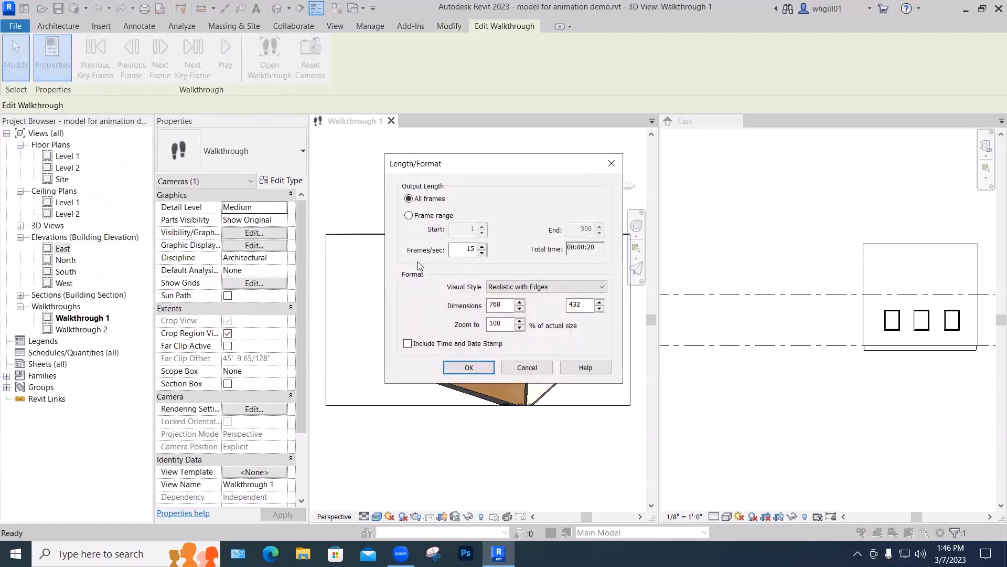
{"action": "left_click", "coordinate": [476, 367]}
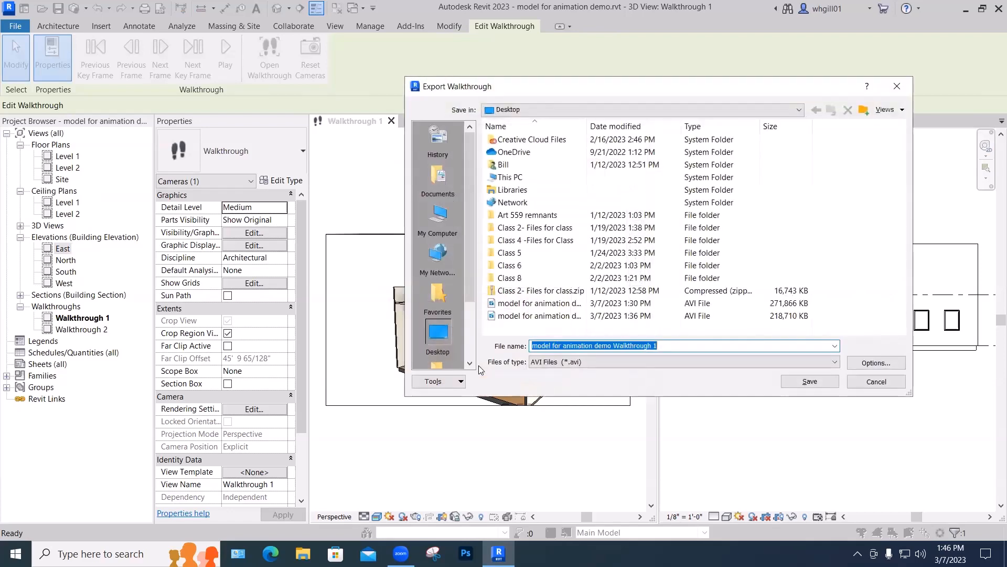
Step: Save the AVI to the Desktop over the existing Walkthrough 1 file with Full Frames (Uncompressed) compression, and save the project
{"action": "left_click", "coordinate": [805, 382]}
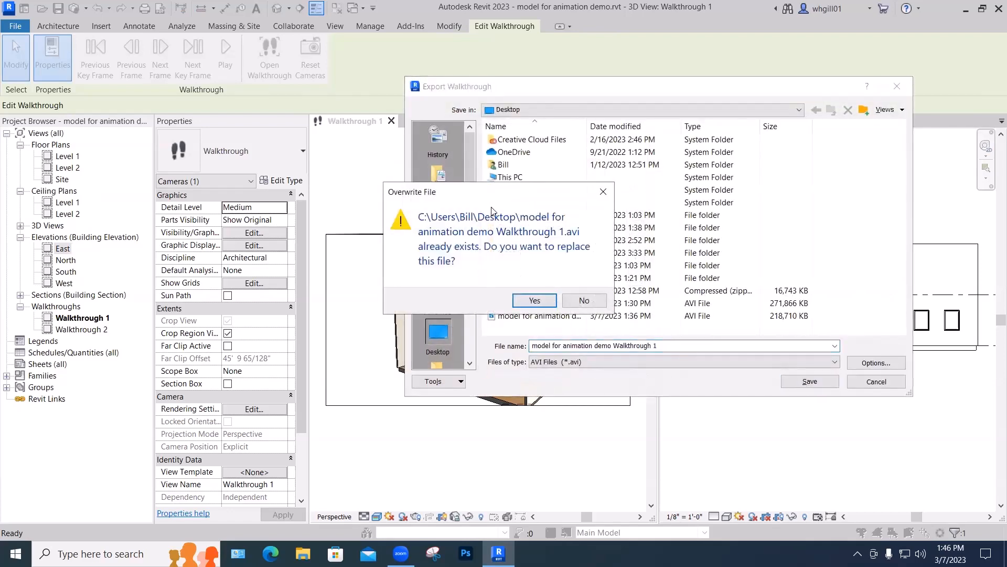
{"action": "left_click", "coordinate": [533, 300]}
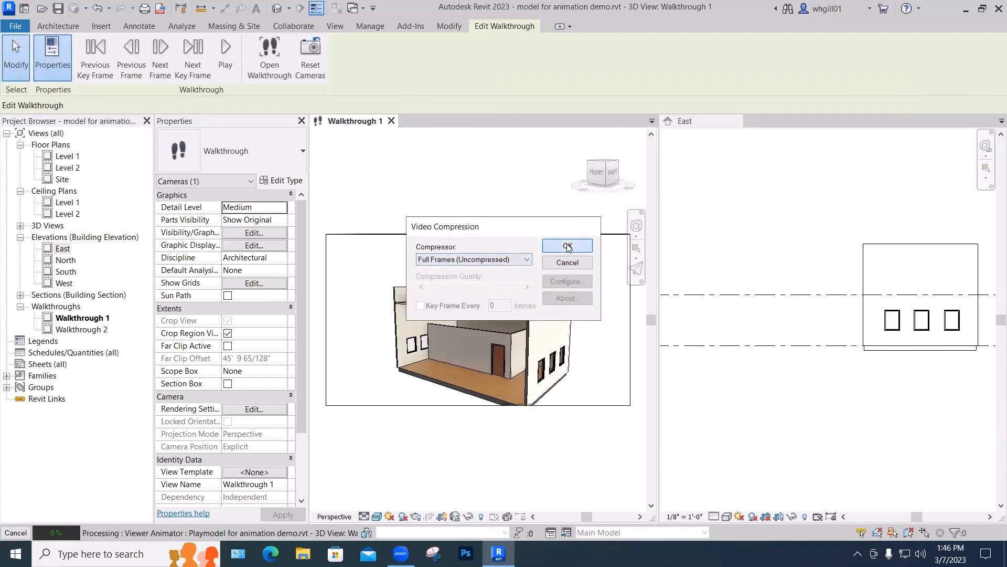
{"action": "left_click", "coordinate": [569, 245]}
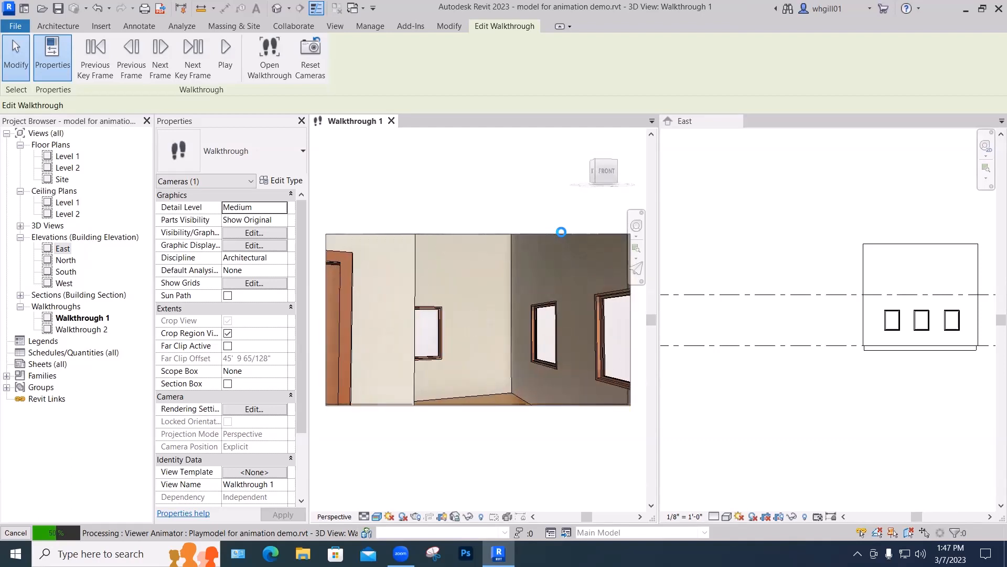
{"action": "key", "text": "Escape"}
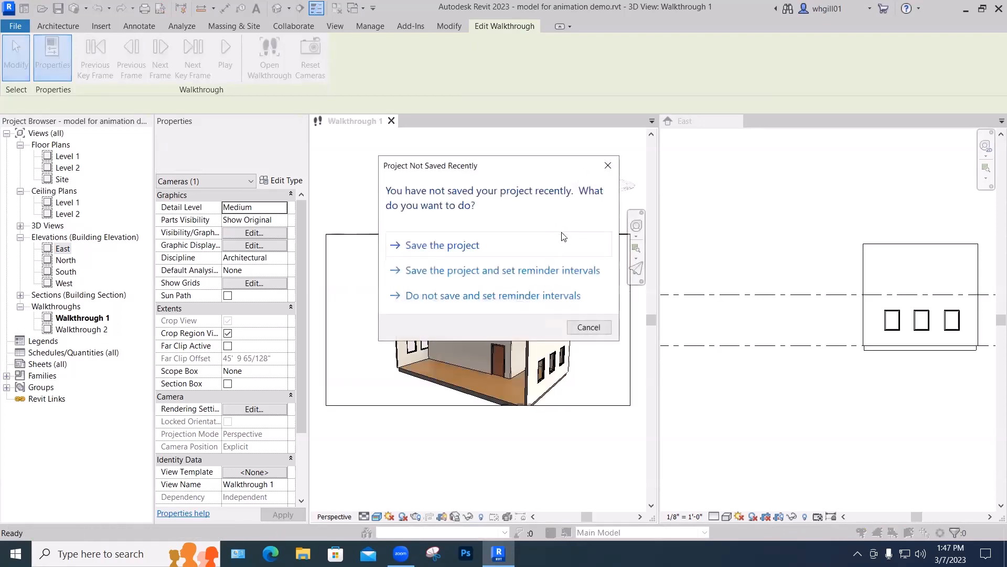
{"action": "left_click", "coordinate": [466, 248]}
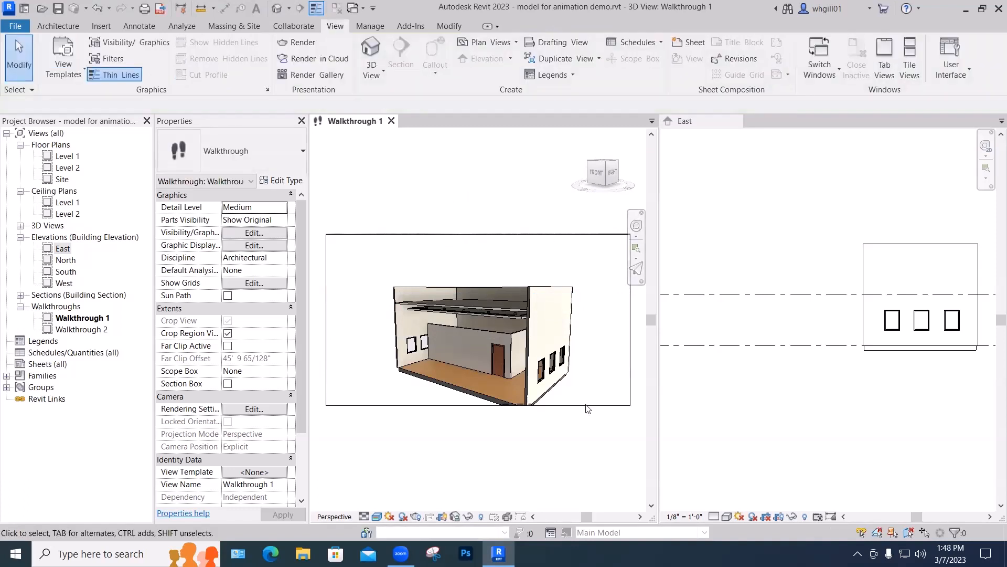
Step: Minimize Revit, play the exported Walkthrough 1 video from the desktop, and close the video player
{"action": "left_click", "coordinate": [966, 8]}
{"action": "left_click", "coordinate": [381, 162]}
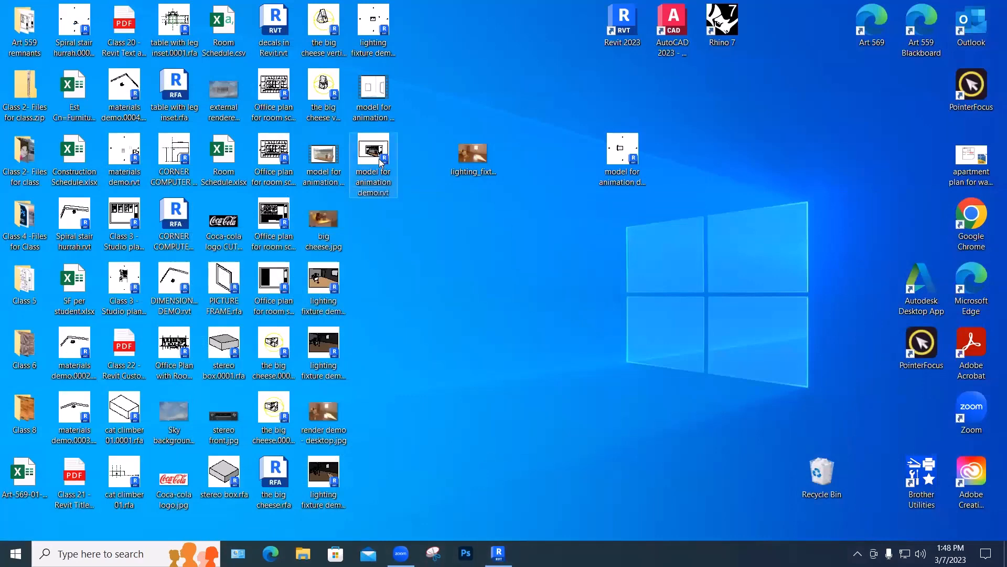
{"action": "left_click", "coordinate": [318, 153]}
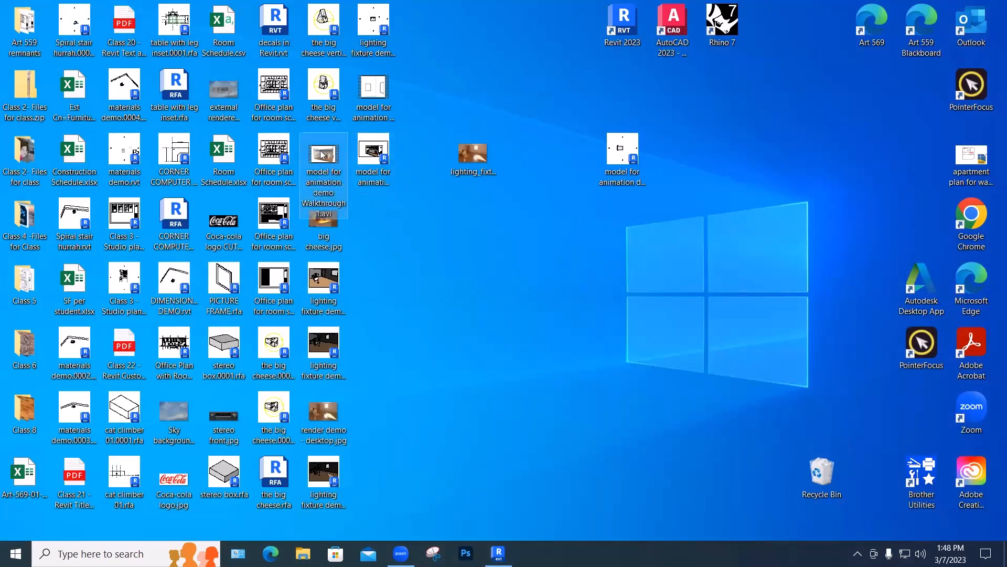
{"action": "double_click", "coordinate": [322, 154]}
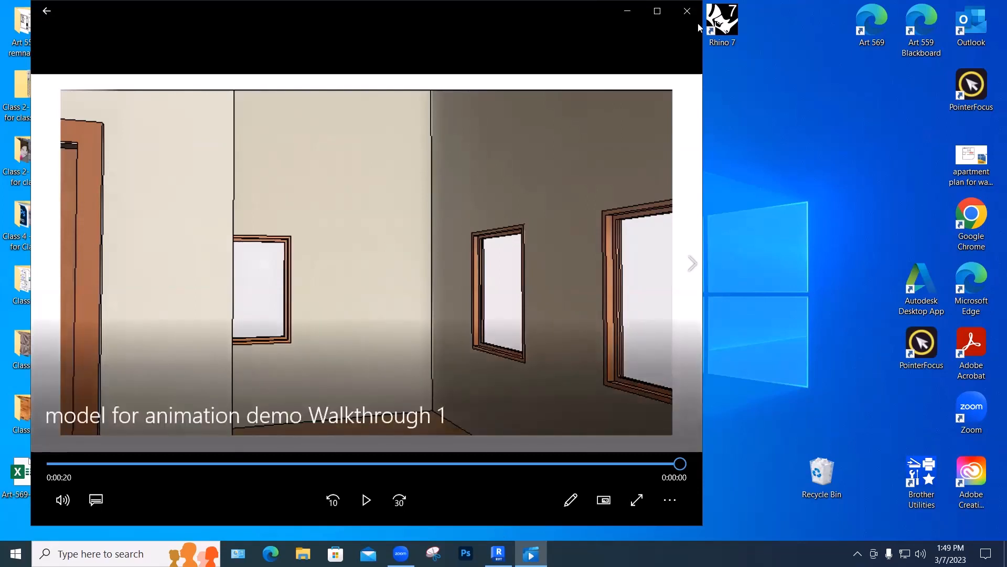
{"action": "left_click", "coordinate": [687, 12]}
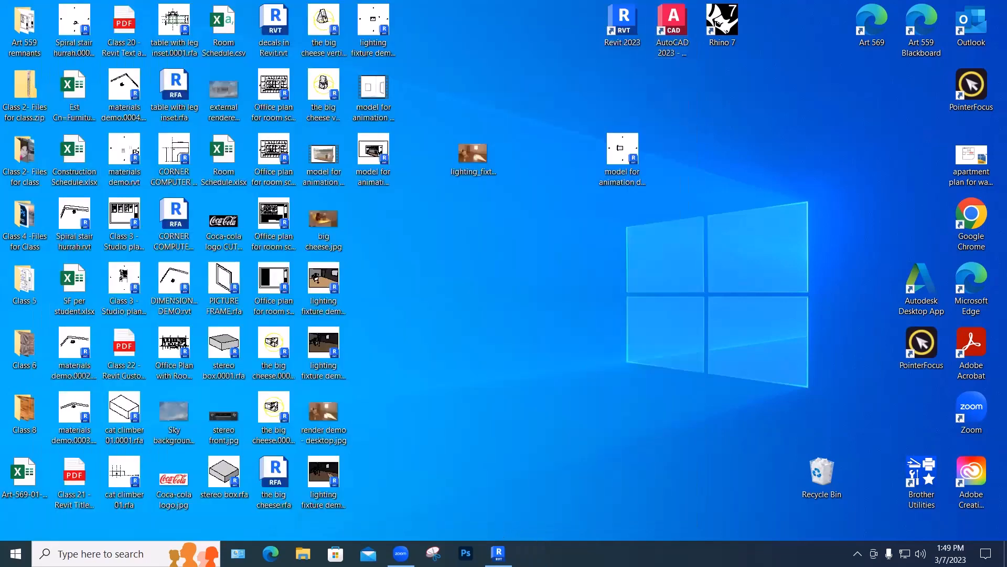
Step: Return to Revit and, in Walkthrough 1's graphic display options, turn off Show Edges and turn on Smooth lines with anti-aliasing
{"action": "mouse_move", "coordinate": [498, 554]}
{"action": "left_click", "coordinate": [520, 488]}
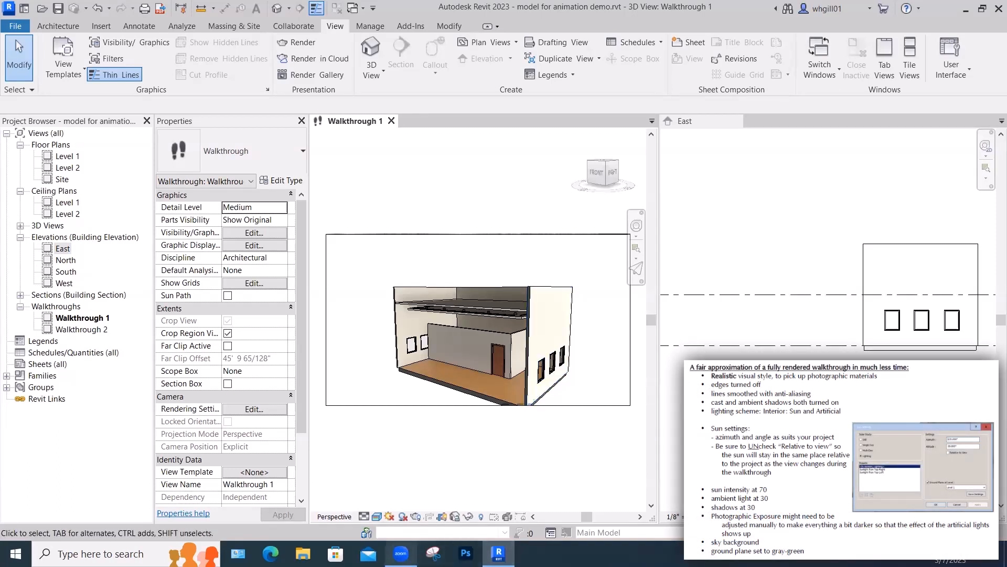
{"action": "left_click", "coordinate": [376, 517]}
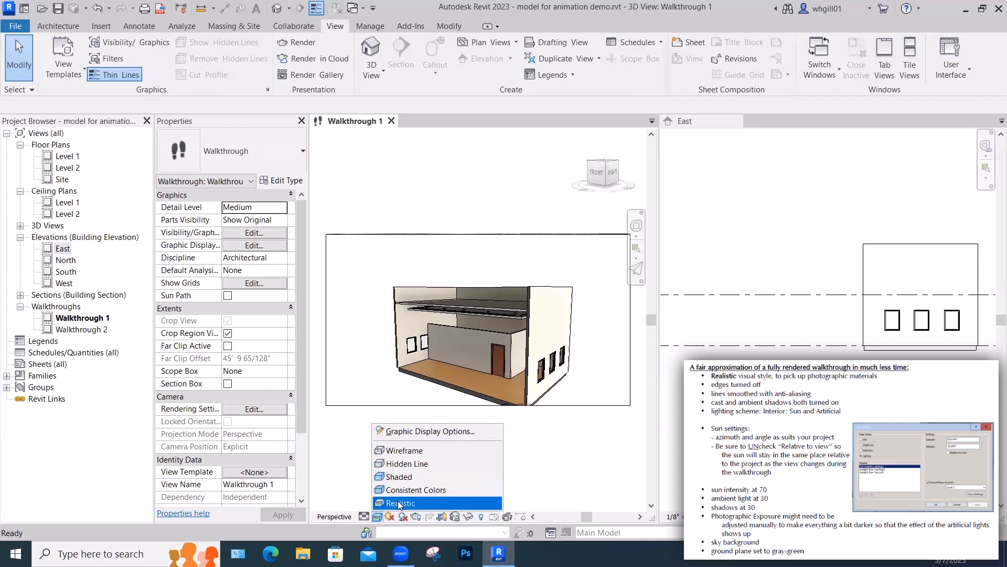
{"action": "left_click", "coordinate": [410, 434]}
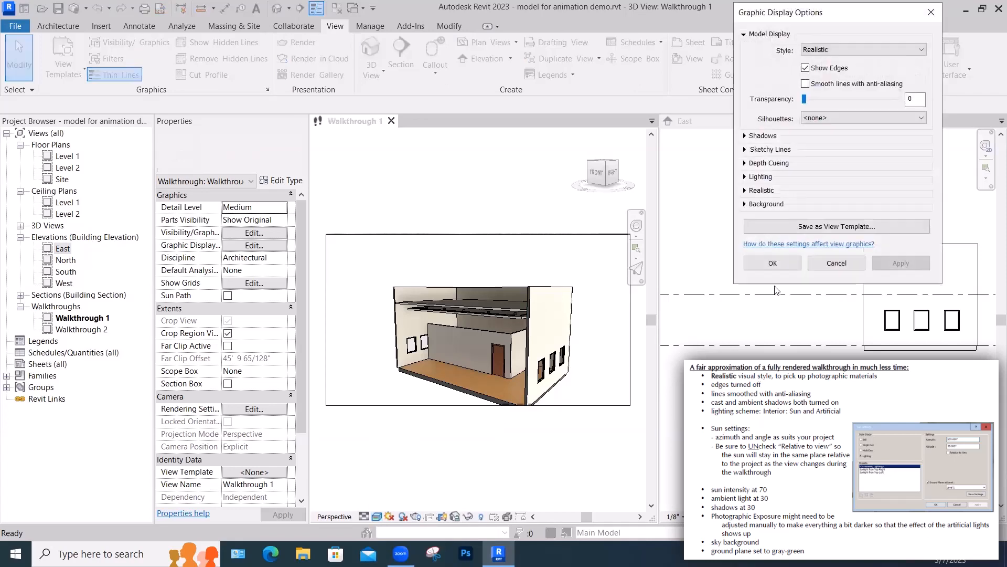
{"action": "left_click", "coordinate": [806, 69]}
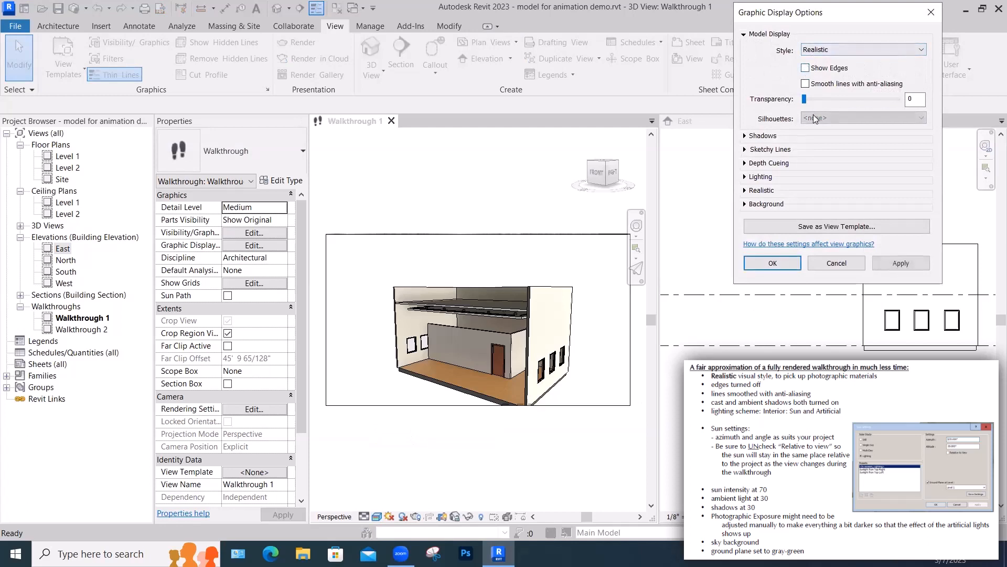
{"action": "left_click", "coordinate": [806, 84]}
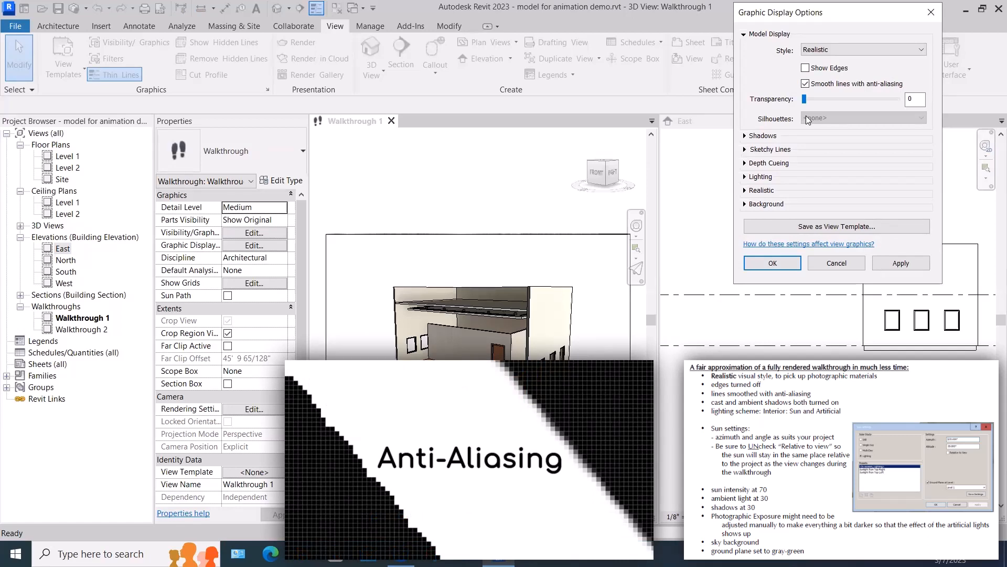
Step: Turn on Cast Shadows and Show Ambient Shadows for the Walkthrough 1 view
{"action": "left_click", "coordinate": [747, 137]}
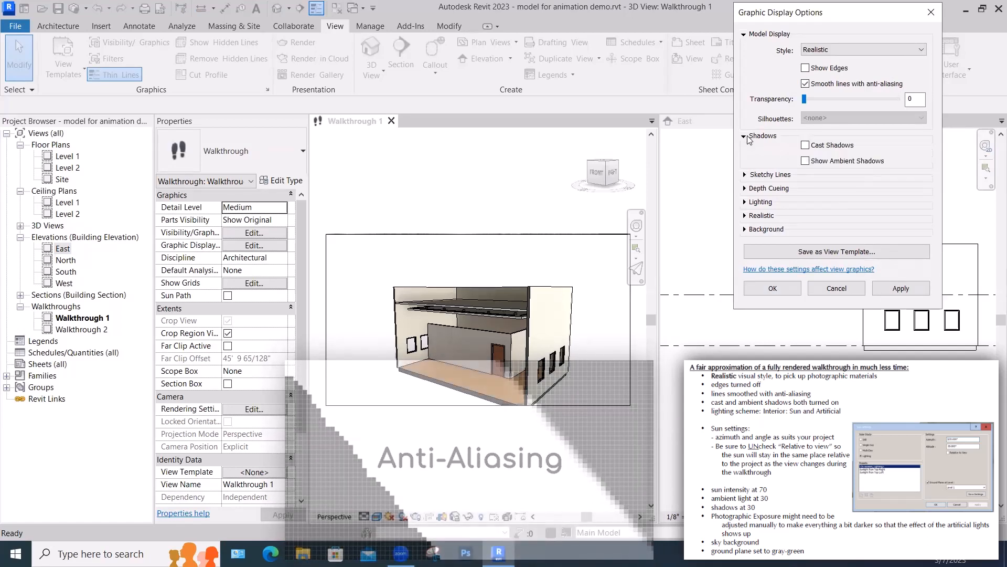
{"action": "left_click", "coordinate": [805, 145]}
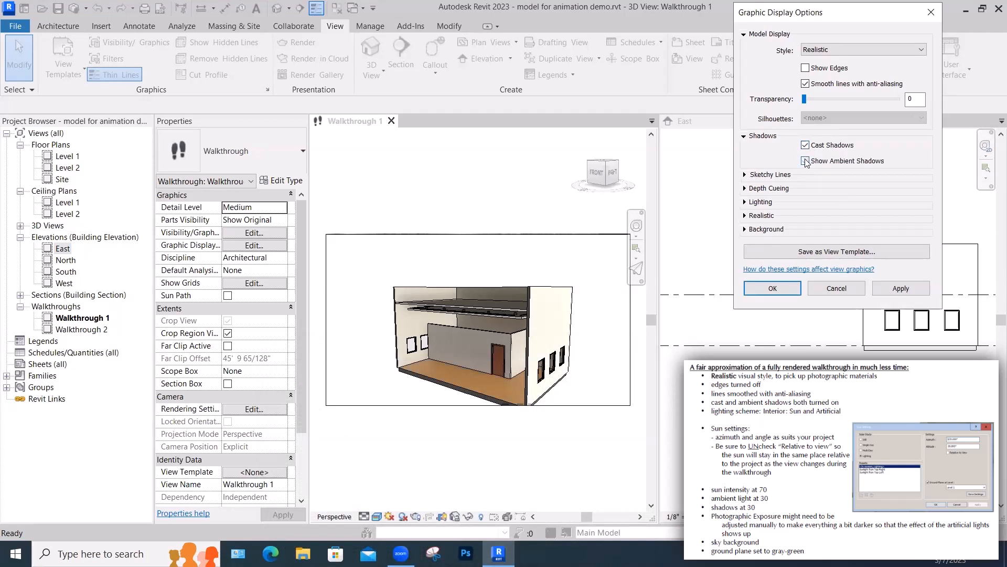
{"action": "left_click", "coordinate": [806, 161]}
Step: In the lighting sun settings, turn off Relative to View for the in-session lighting study
{"action": "left_click", "coordinate": [745, 202]}
{"action": "left_click", "coordinate": [871, 237]}
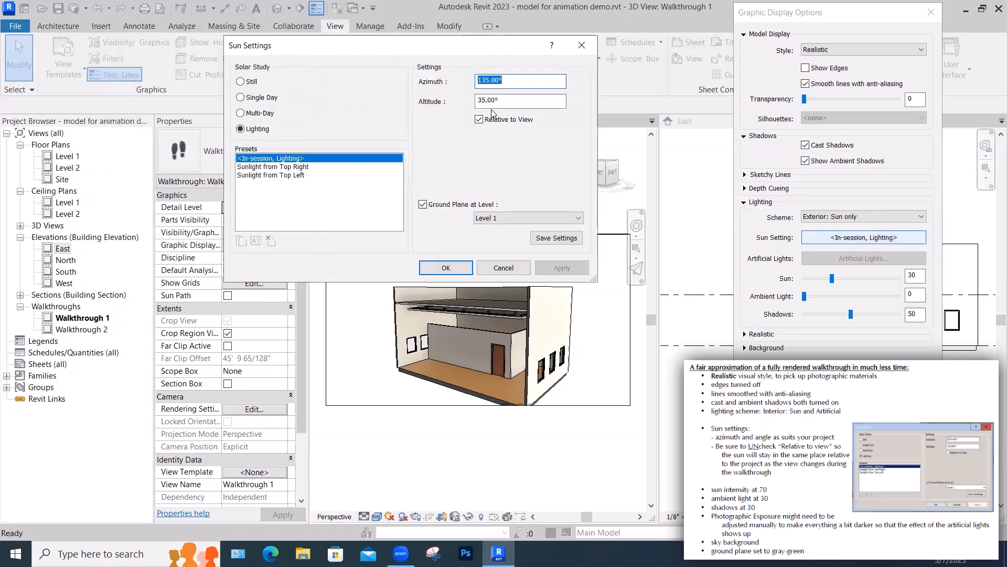
{"action": "left_click_drag", "start_coordinate": [395, 40], "coordinate": [535, 48]}
{"action": "left_click", "coordinate": [479, 120]}
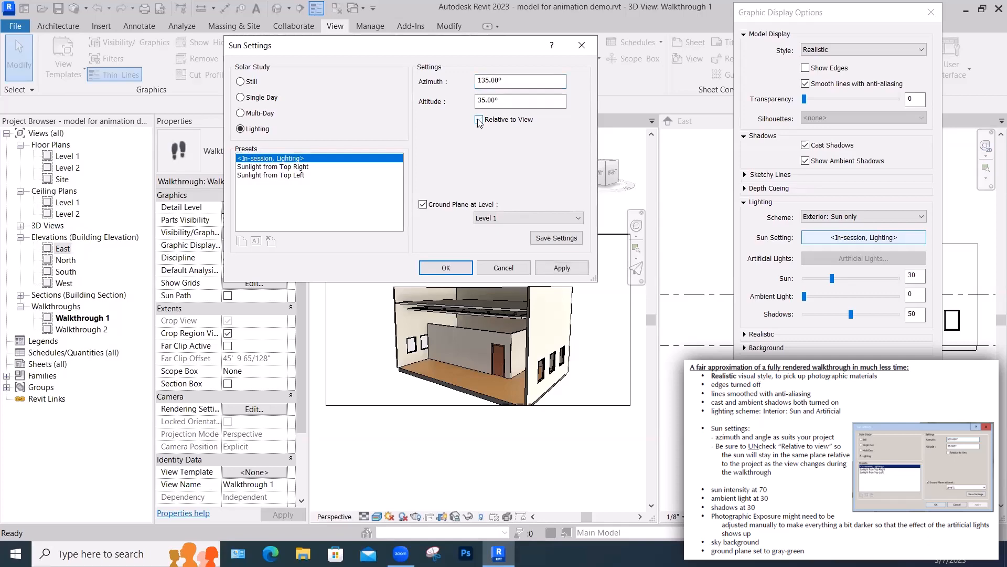
{"action": "left_click", "coordinate": [445, 267]}
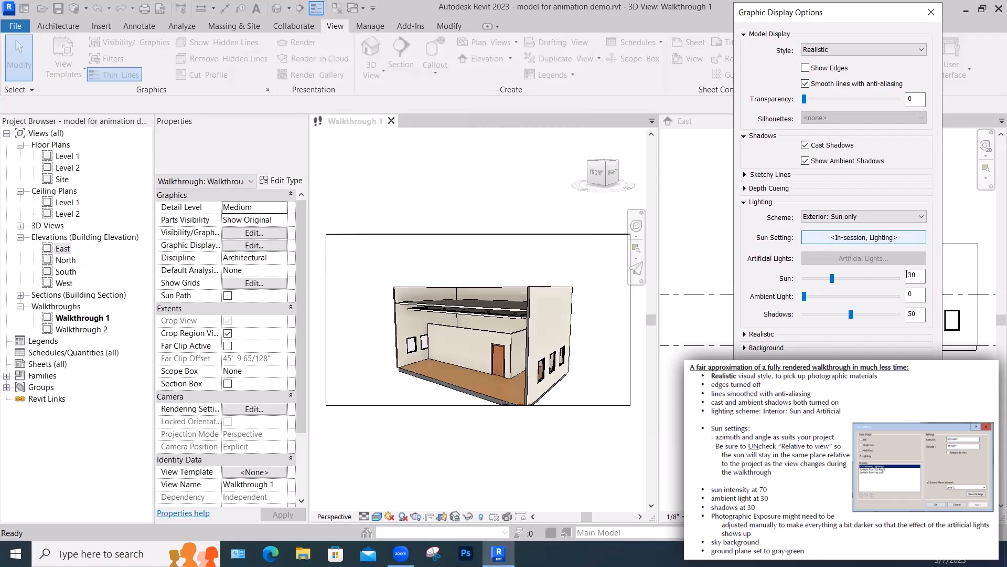
Step: Set the view's lighting to Sun 70, Ambient Light 30 and Shadows 30, and accept the graphic display options
{"action": "left_click_drag", "start_coordinate": [916, 275], "coordinate": [905, 278]}
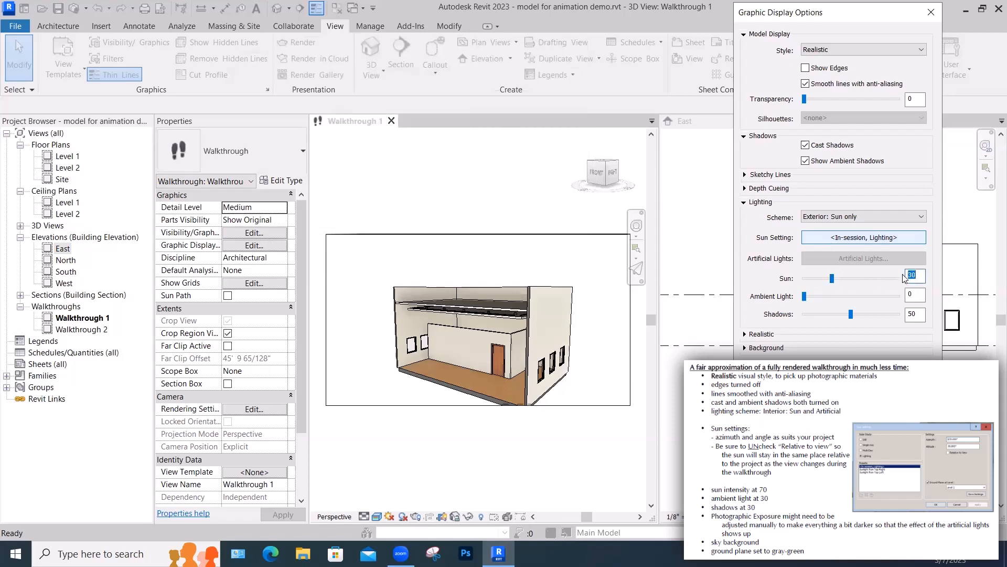
{"action": "type", "text": "70"}
{"action": "left_click", "coordinate": [914, 292]}
{"action": "type", "text": "30"}
{"action": "left_click", "coordinate": [915, 313]}
{"action": "double_click", "coordinate": [915, 313]}
{"action": "type", "text": "3"}
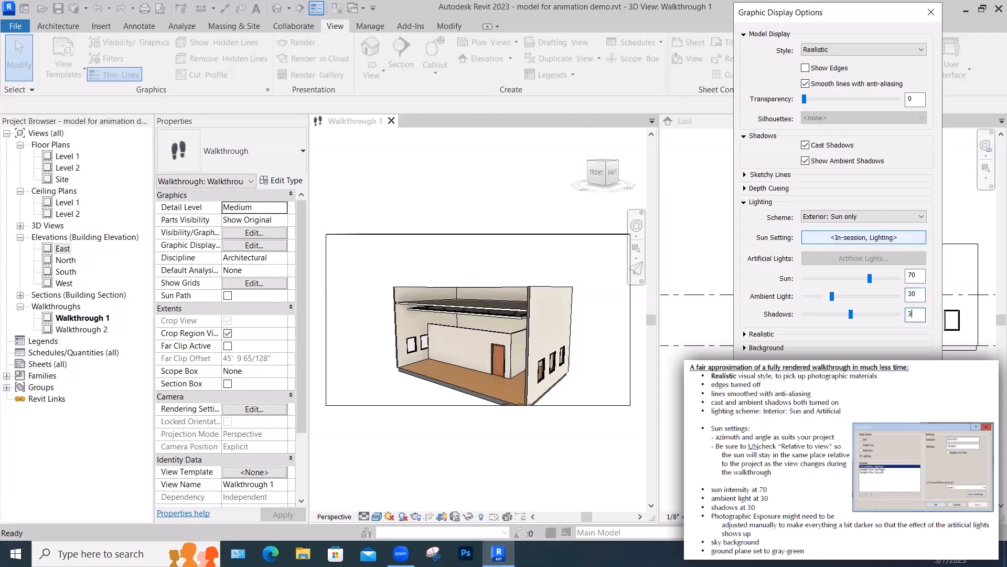
{"action": "type", "text": "0"}
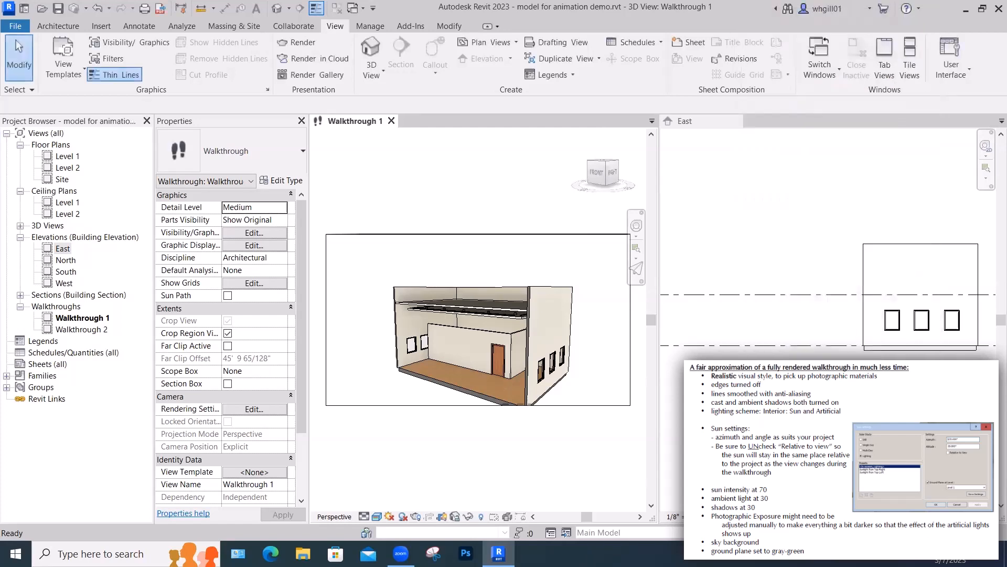
{"action": "key", "text": "Return"}
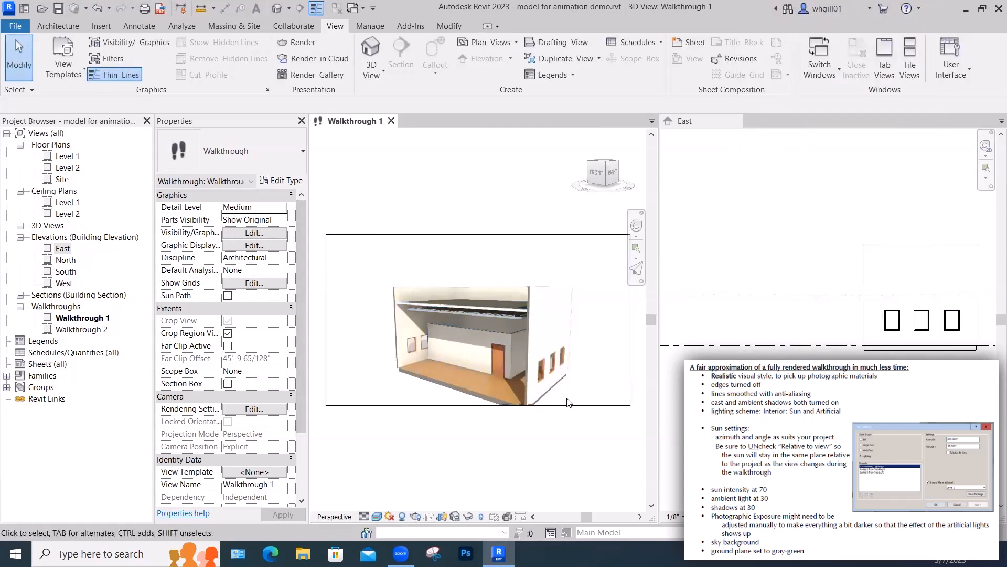
Step: Reopen Walkthrough 1 for editing through its crop boundary and check the camera's rendering settings
{"action": "left_click", "coordinate": [428, 234]}
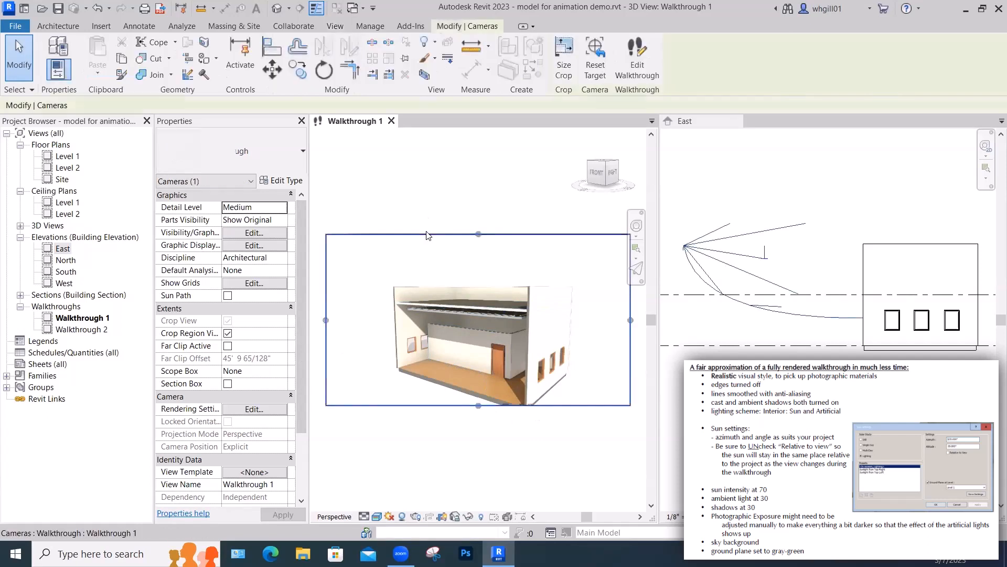
{"action": "left_click", "coordinate": [637, 63]}
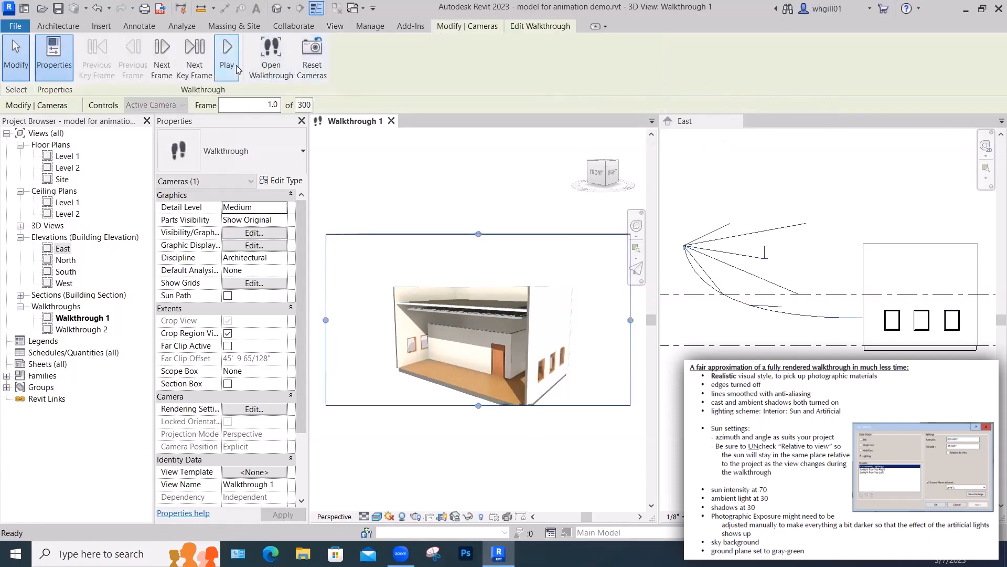
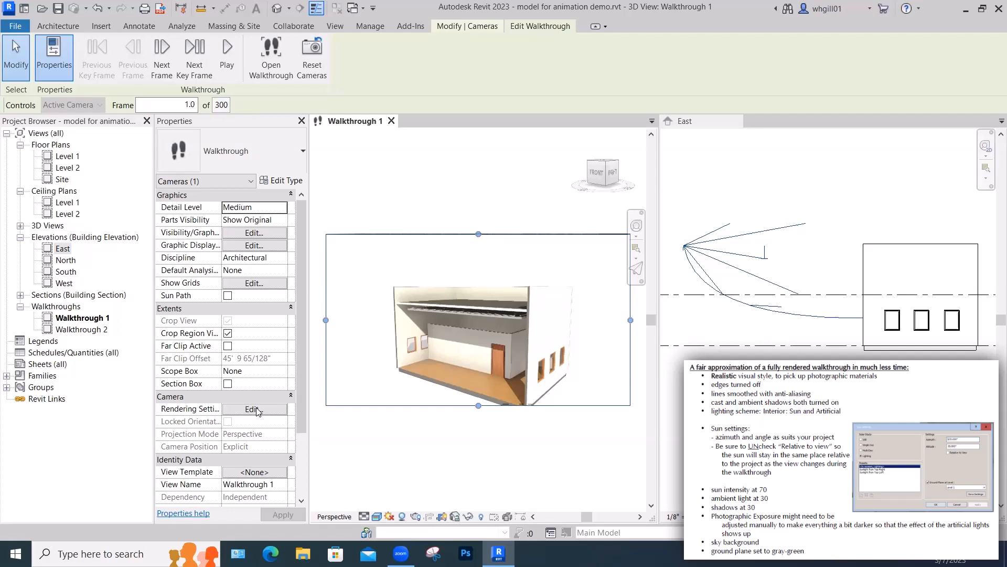
{"action": "scroll", "coordinate": [257, 411], "scroll_direction": "down", "scroll_amount": 3}
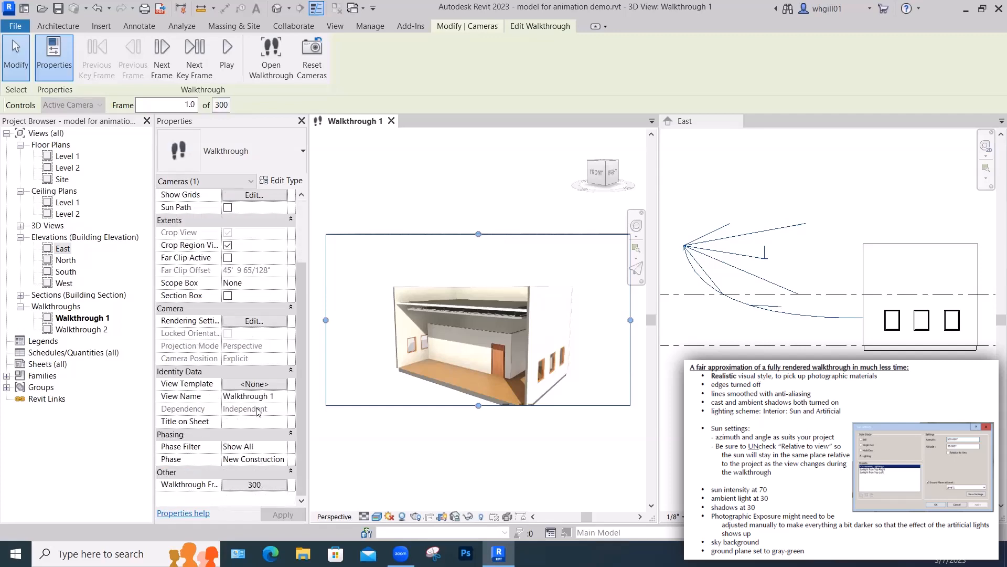
{"action": "scroll", "coordinate": [257, 411], "scroll_direction": "up", "scroll_amount": 1}
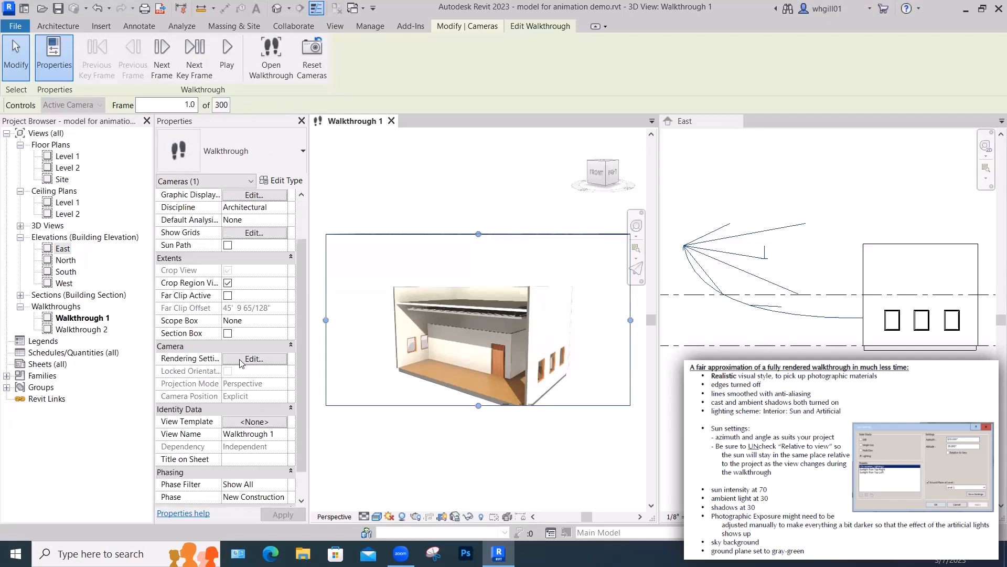
{"action": "left_click", "coordinate": [244, 360]}
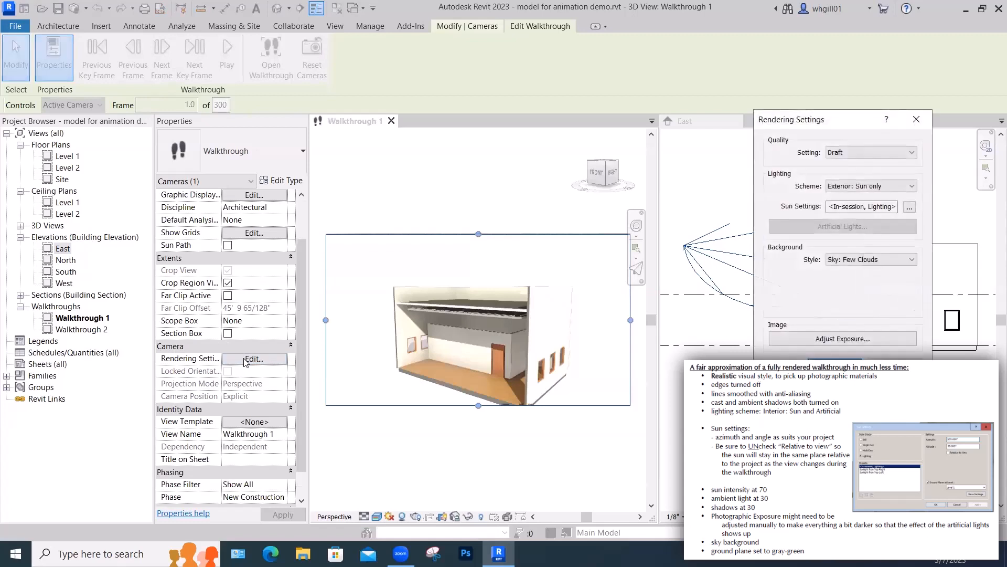
{"action": "left_click", "coordinate": [914, 122]}
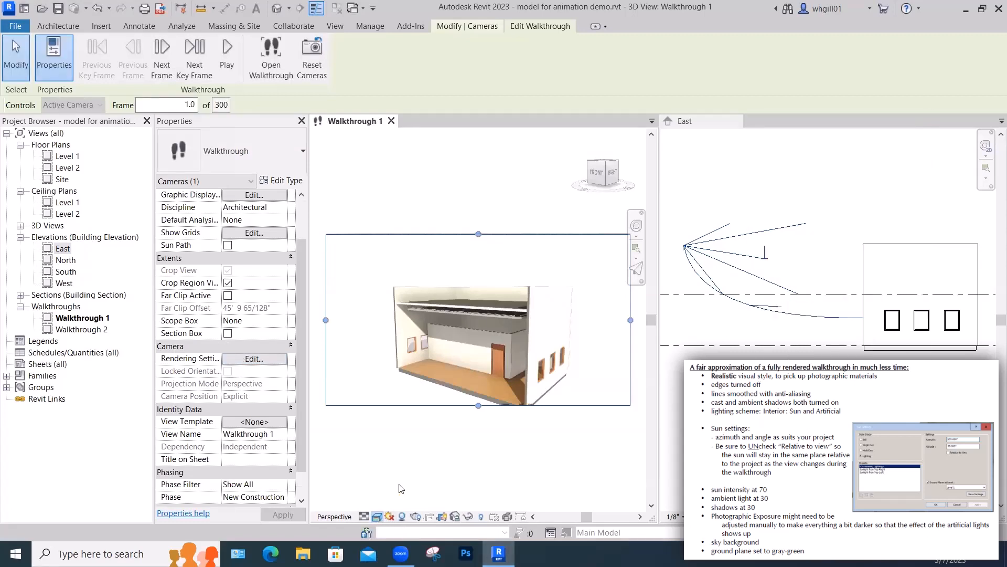
Step: Set the background of the Walkthrough 1 view to Sky in its graphic display options
{"action": "left_click", "coordinate": [377, 517]}
{"action": "left_click", "coordinate": [419, 432]}
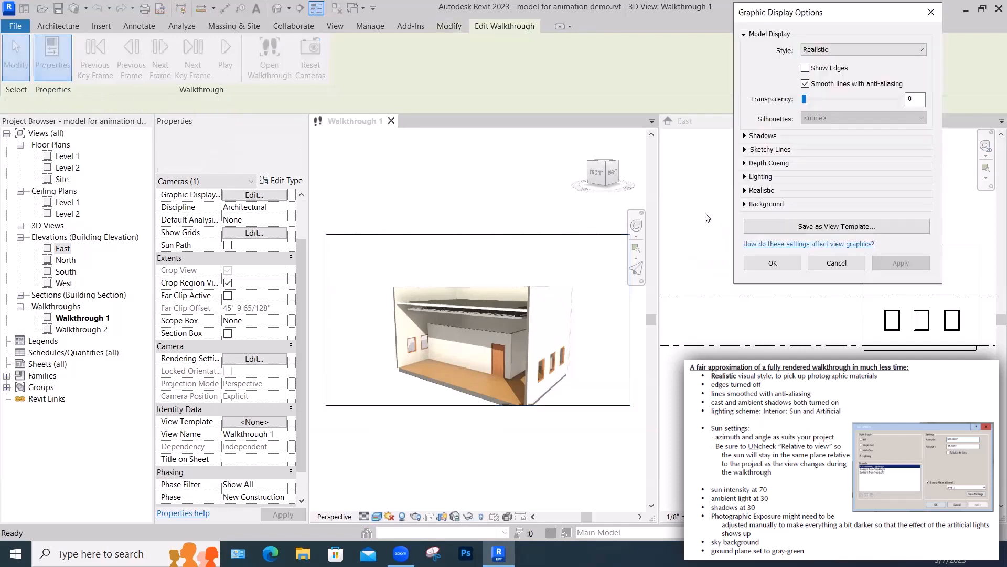
{"action": "left_click", "coordinate": [746, 204]}
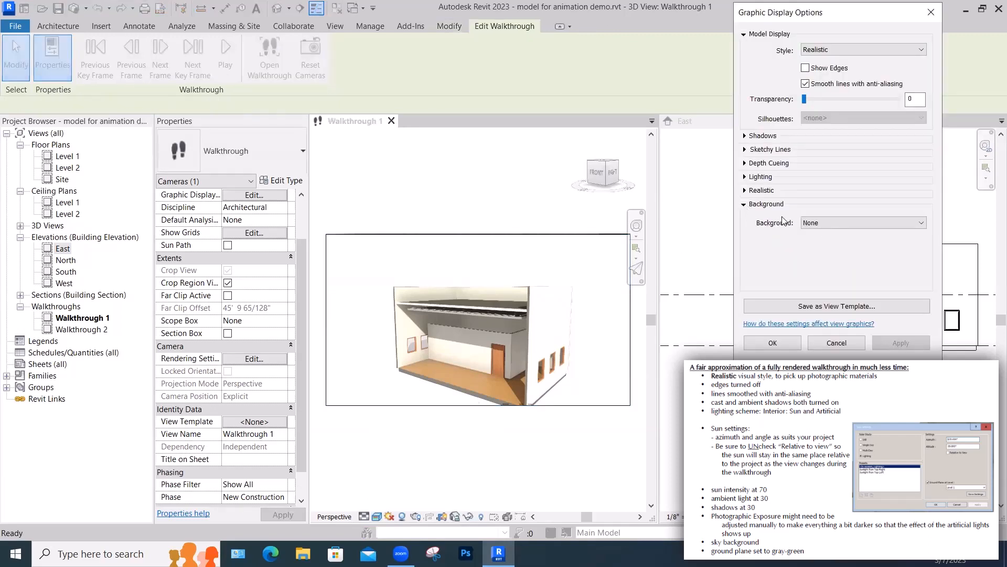
{"action": "left_click", "coordinate": [813, 224]}
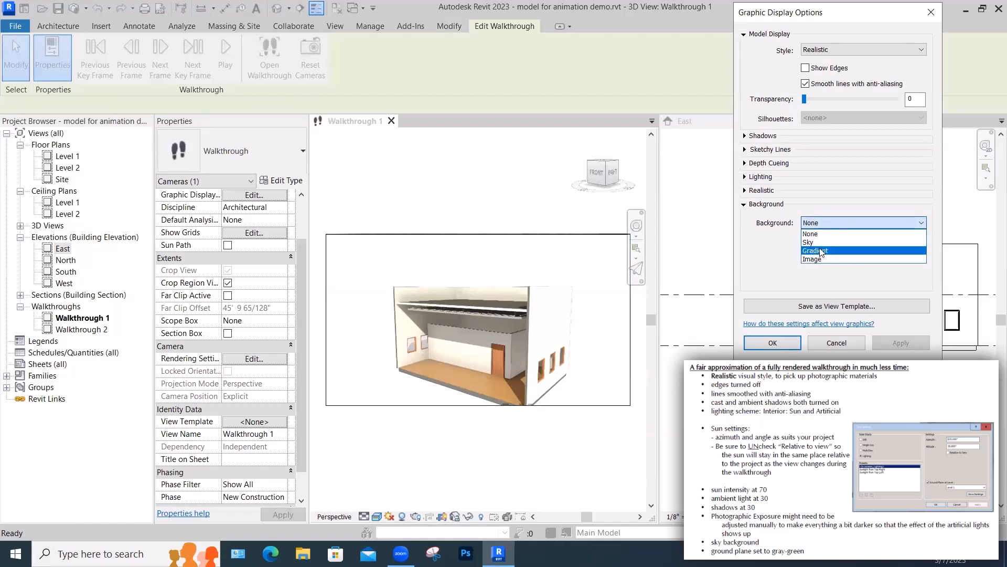
{"action": "left_click", "coordinate": [816, 243]}
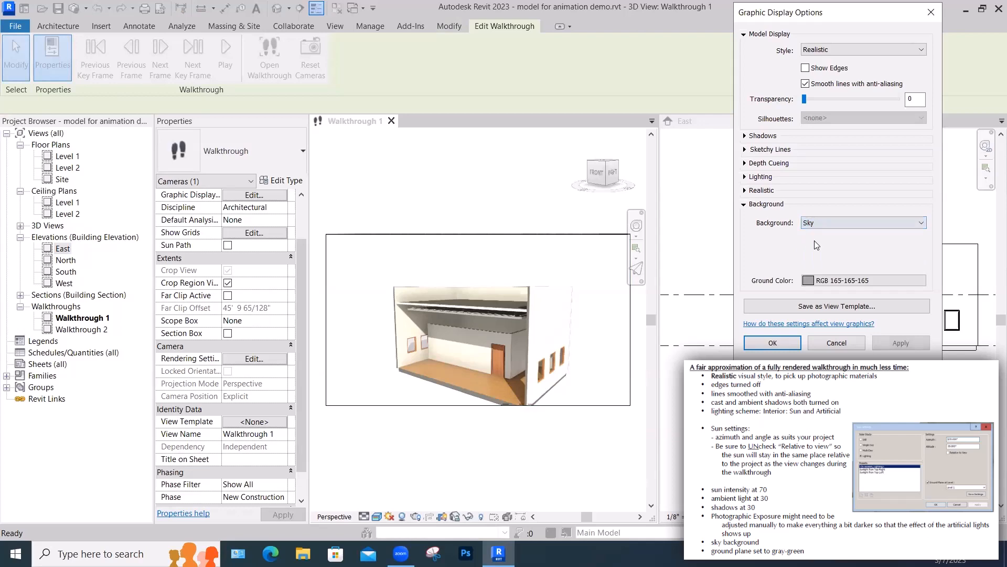
Step: Change the sky background's ground color to the gray-green RGB 153-199-131 and accept the graphic display options
{"action": "left_click", "coordinate": [811, 282]}
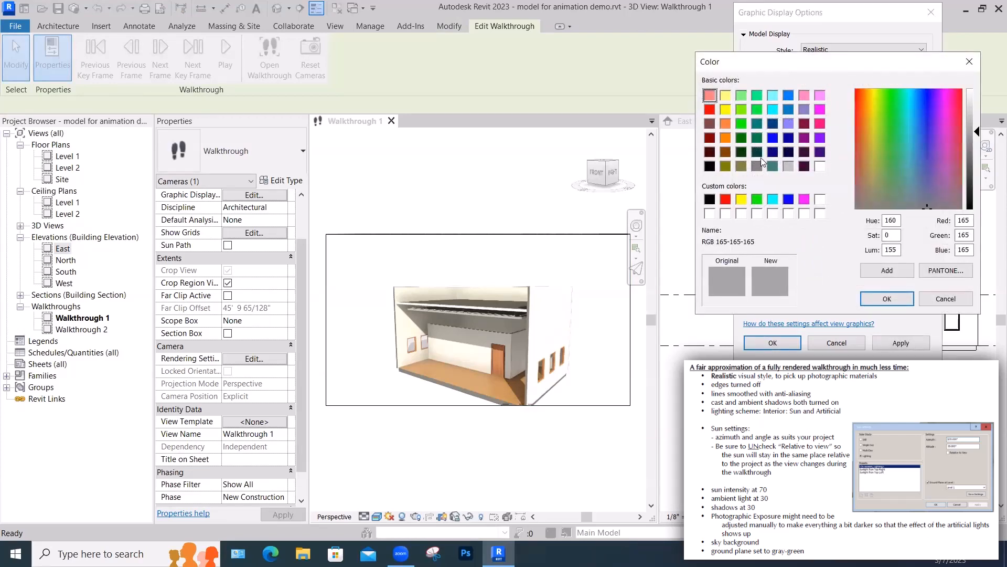
{"action": "left_click", "coordinate": [887, 170]}
{"action": "left_click", "coordinate": [886, 164]}
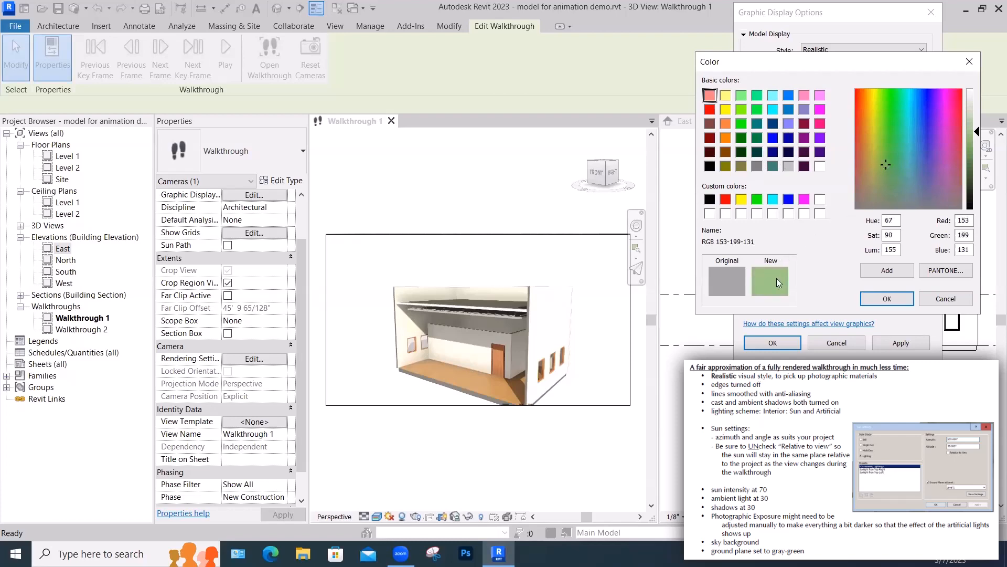
{"action": "left_click", "coordinate": [887, 298]}
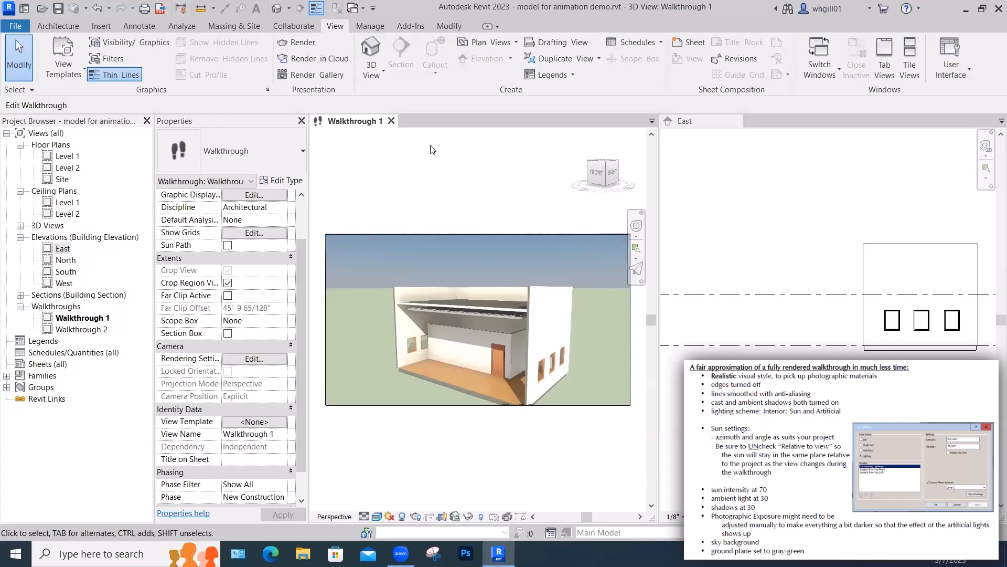
Step: Reopen Walkthrough 1 for editing from its crop boundary and examine the ceiling and its light fixtures up close
{"action": "left_click", "coordinate": [461, 234]}
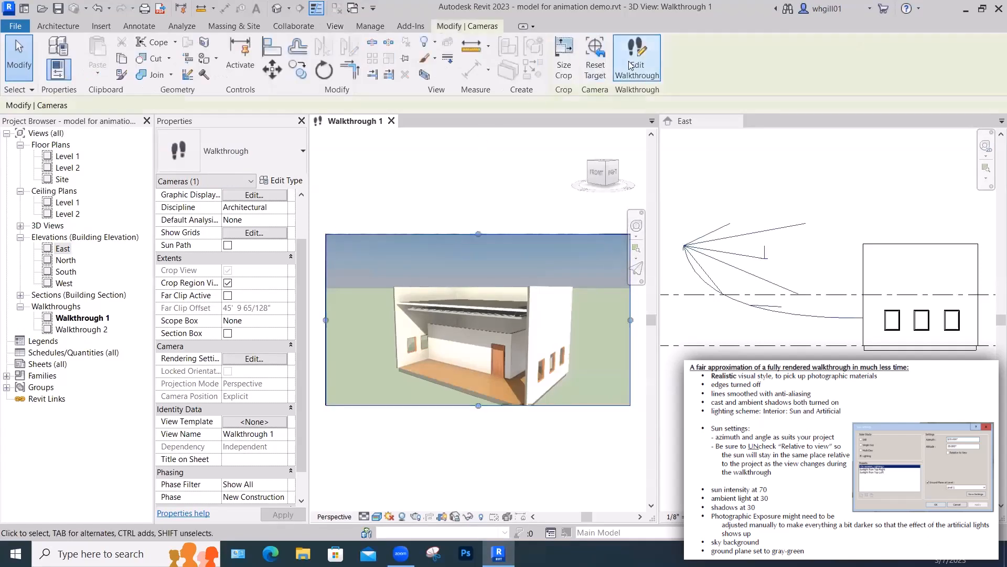
{"action": "left_click", "coordinate": [528, 63]}
{"action": "left_click", "coordinate": [228, 58]}
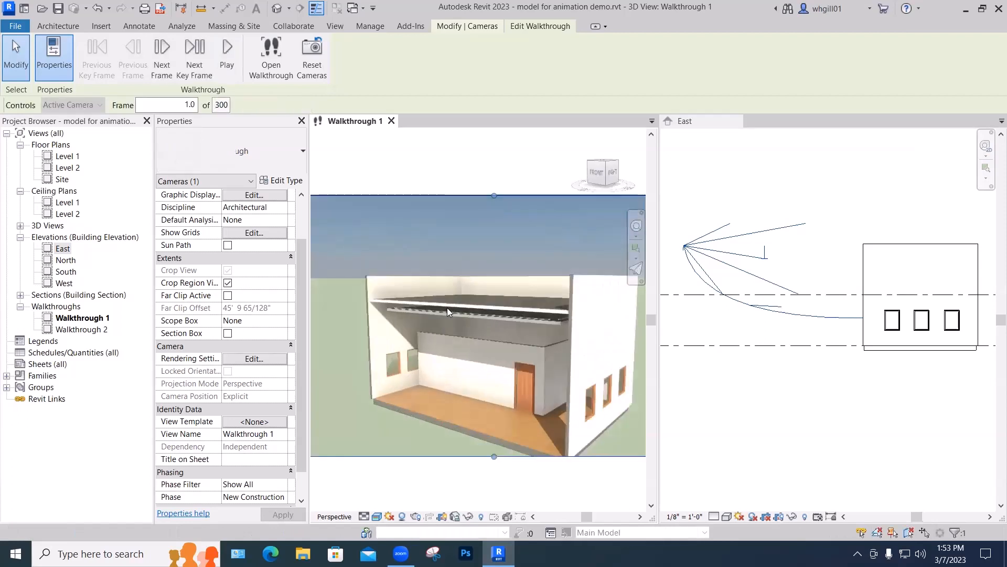
{"action": "scroll", "coordinate": [447, 307], "scroll_direction": "up", "scroll_amount": 3}
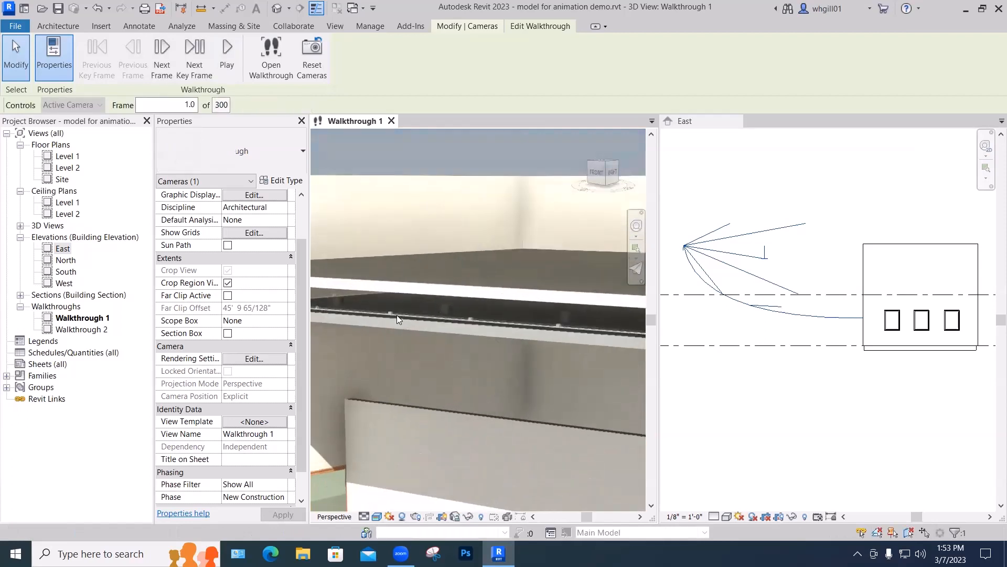
{"action": "scroll", "coordinate": [372, 314], "scroll_direction": "down", "scroll_amount": 3}
{"action": "scroll", "coordinate": [373, 314], "scroll_direction": "down", "scroll_amount": 3}
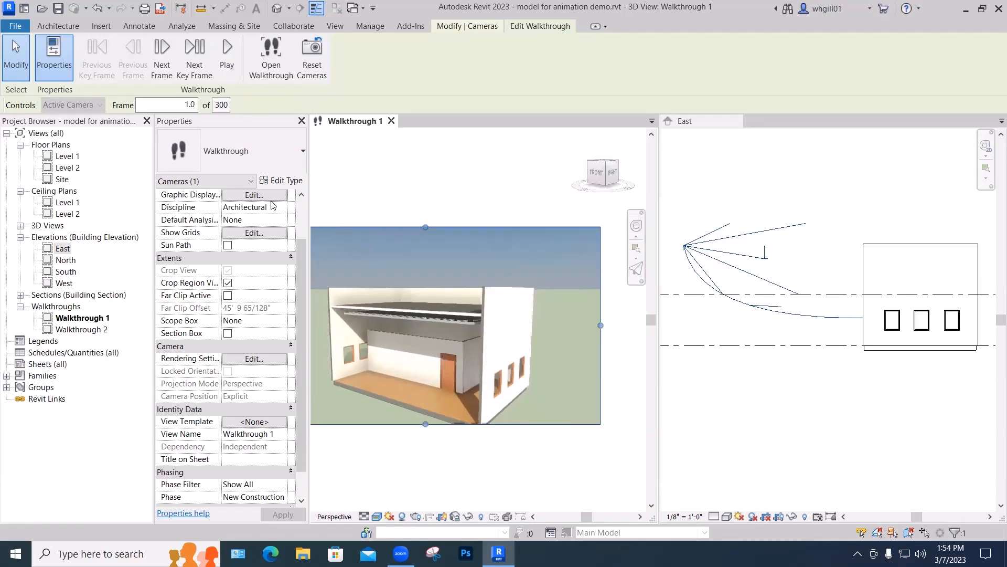
Step: Turn off Cast Shadows in the graphic display options of the Walkthrough 1 view and check the model's appearance
{"action": "left_click", "coordinate": [377, 517]}
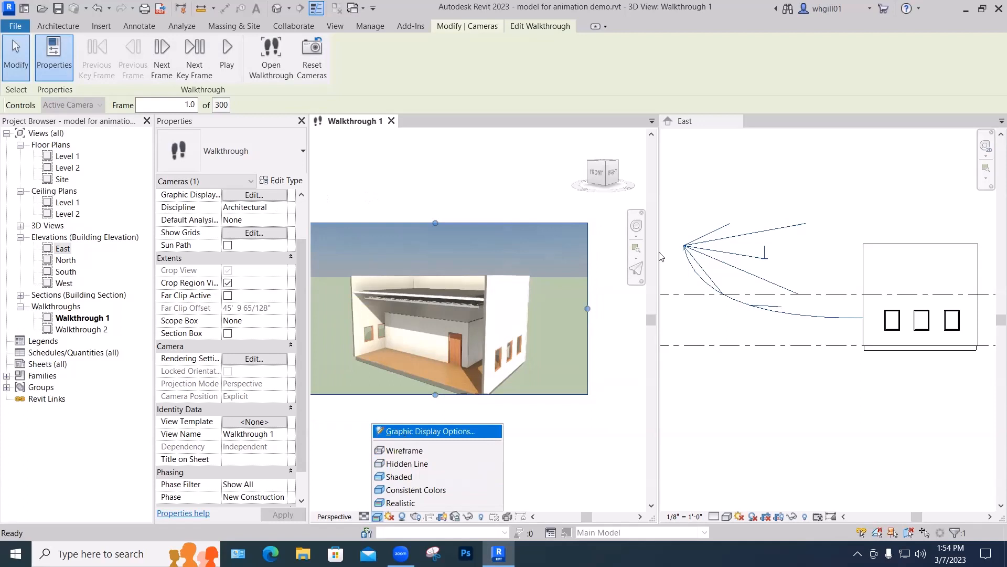
{"action": "left_click", "coordinate": [745, 136]}
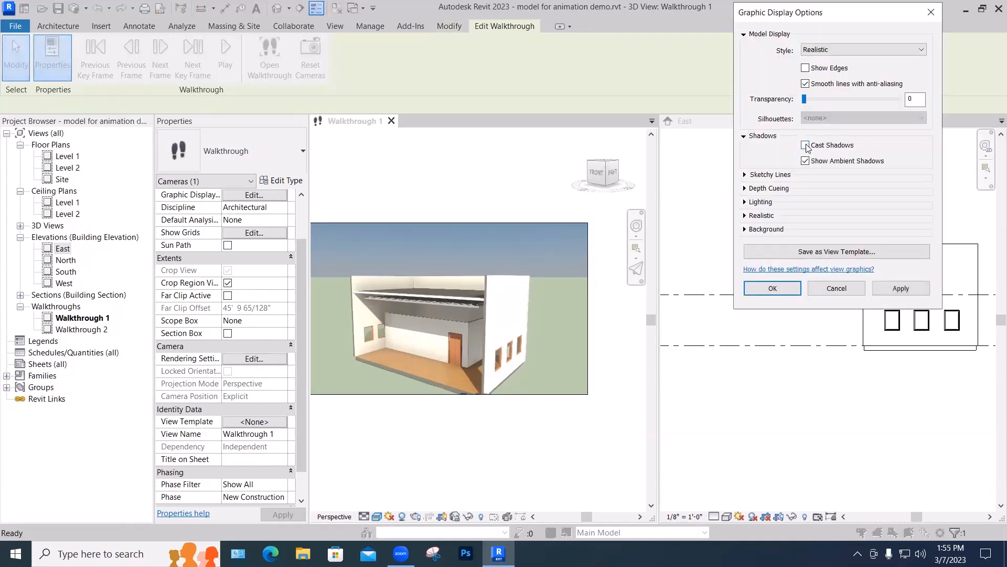
{"action": "left_click", "coordinate": [897, 288]}
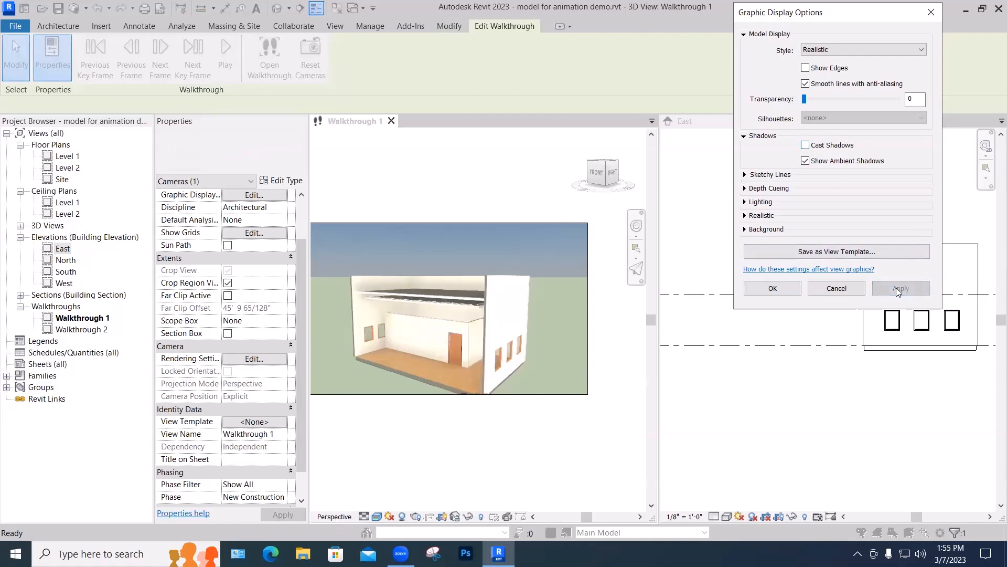
{"action": "left_click", "coordinate": [772, 288]}
{"action": "scroll", "coordinate": [418, 365], "scroll_direction": "up", "scroll_amount": 5}
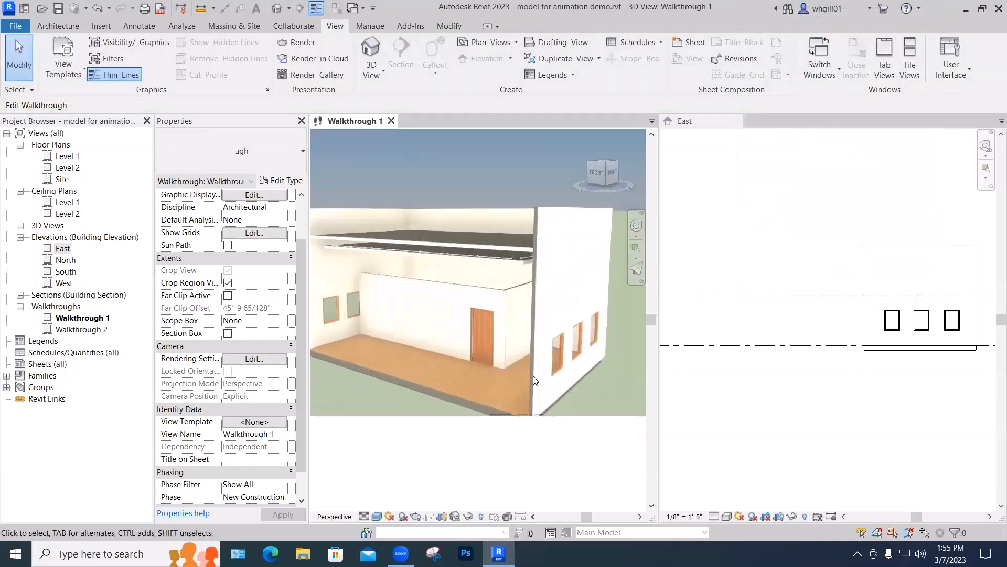
{"action": "scroll", "coordinate": [534, 375], "scroll_direction": "down", "scroll_amount": 5}
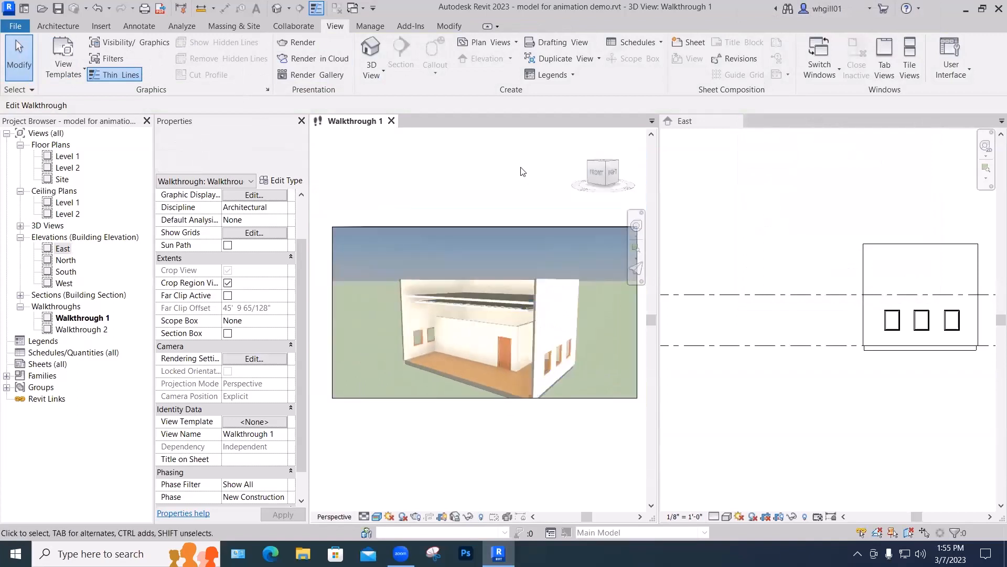
Step: Open Walkthrough 1 for editing, step through its frames and play the camera path from the first frame
{"action": "left_click", "coordinate": [498, 226]}
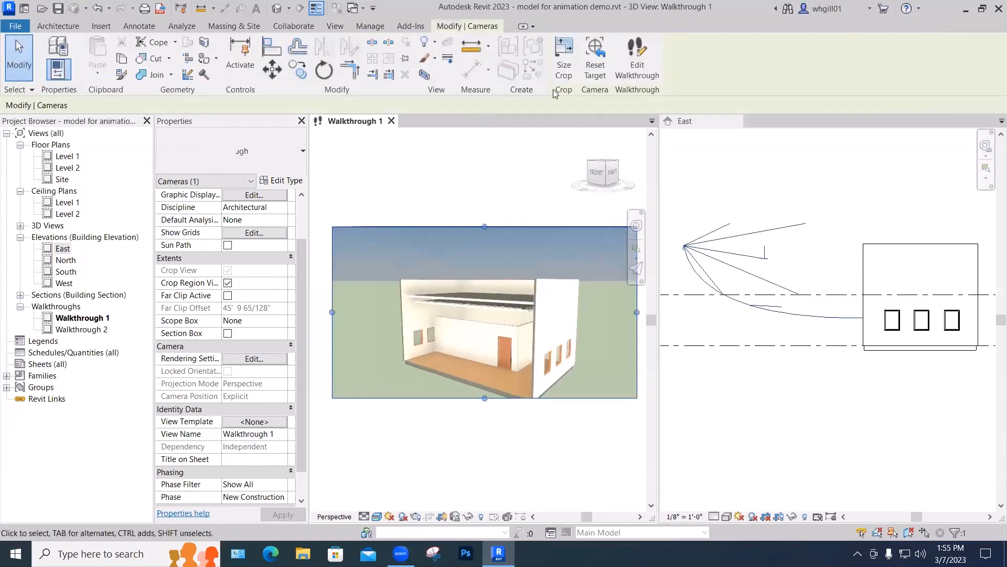
{"action": "left_click", "coordinate": [632, 69]}
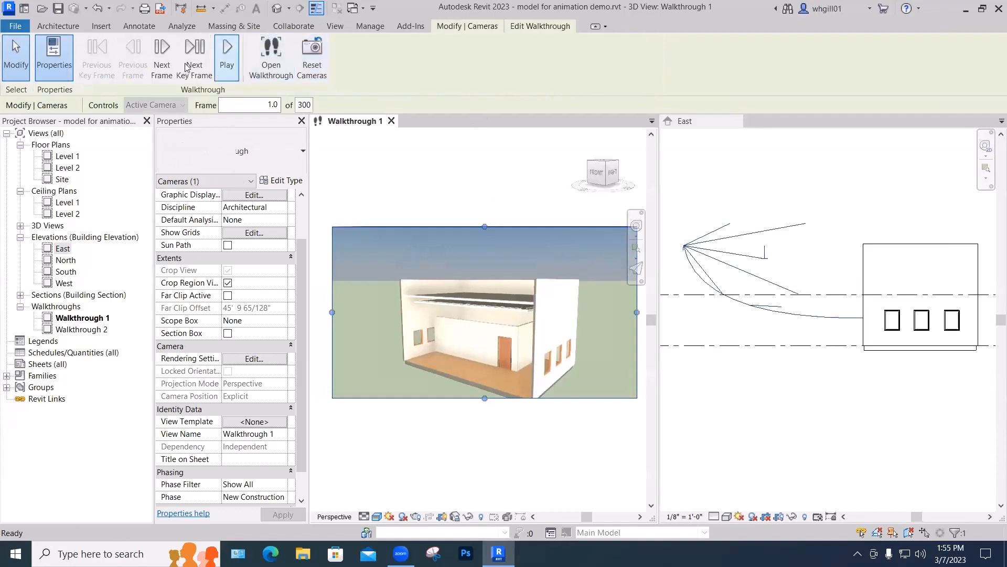
{"action": "left_click", "coordinate": [165, 69]}
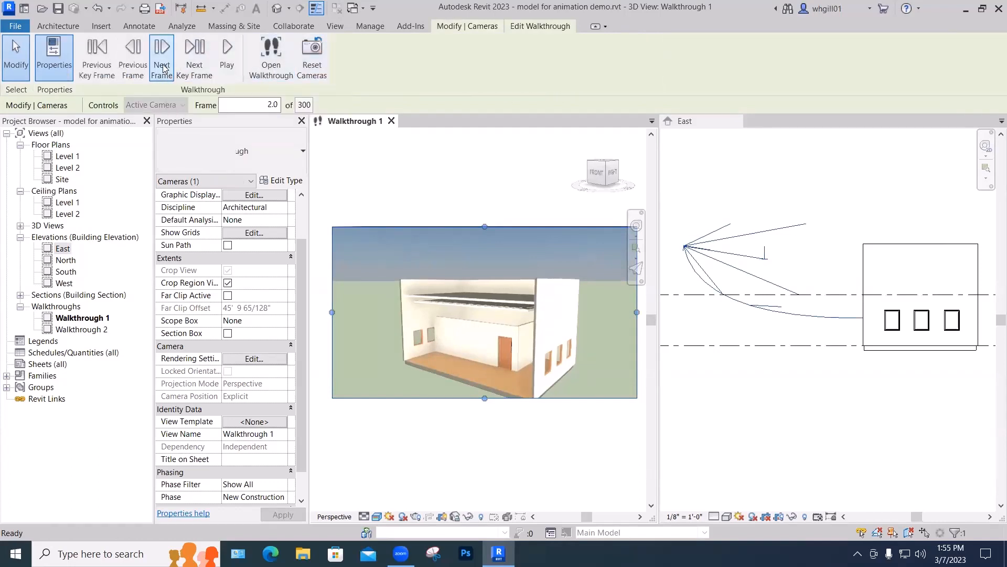
{"action": "left_click", "coordinate": [101, 70]}
{"action": "left_click", "coordinate": [226, 63]}
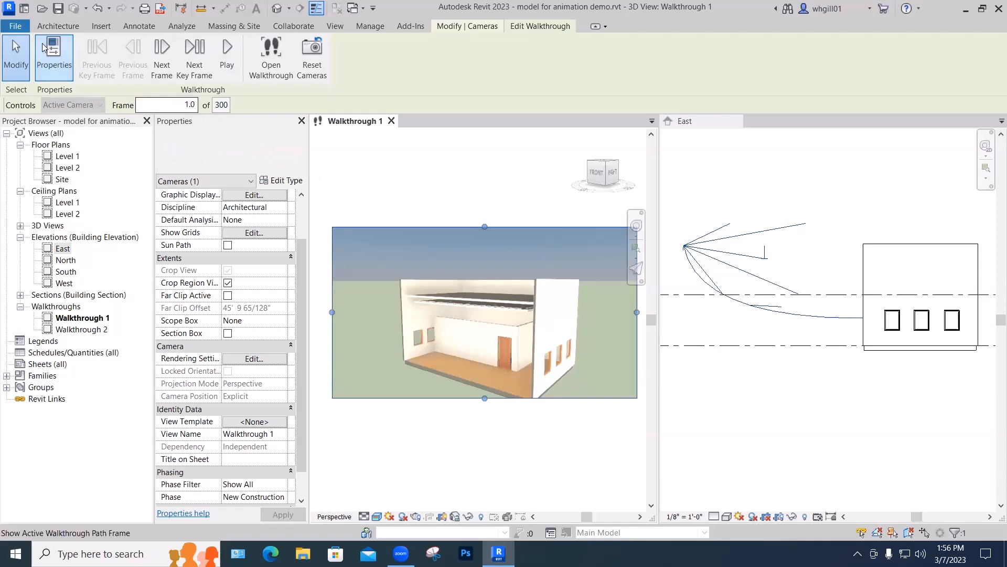
{"action": "left_click", "coordinate": [16, 26]}
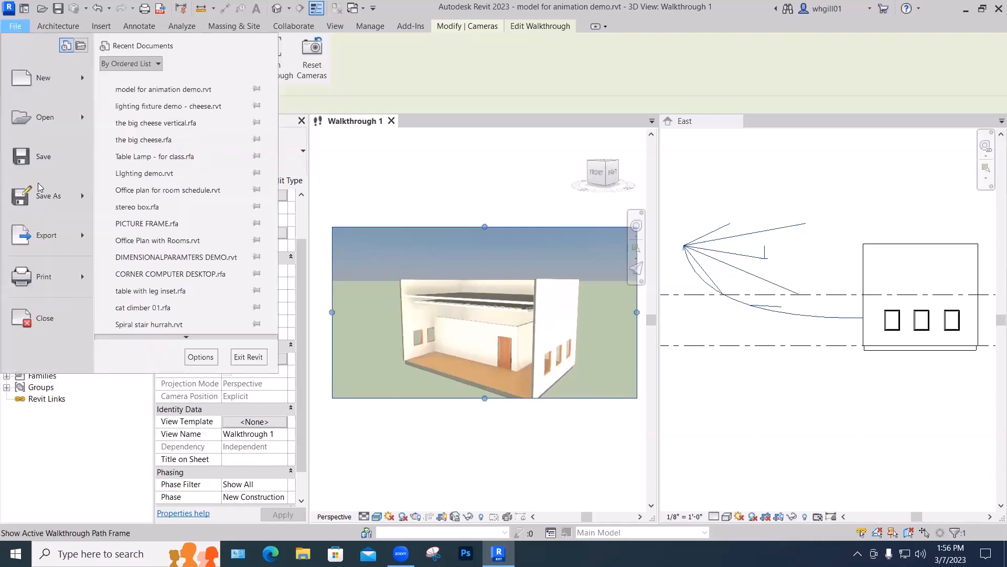
{"action": "mouse_move", "coordinate": [41, 236]}
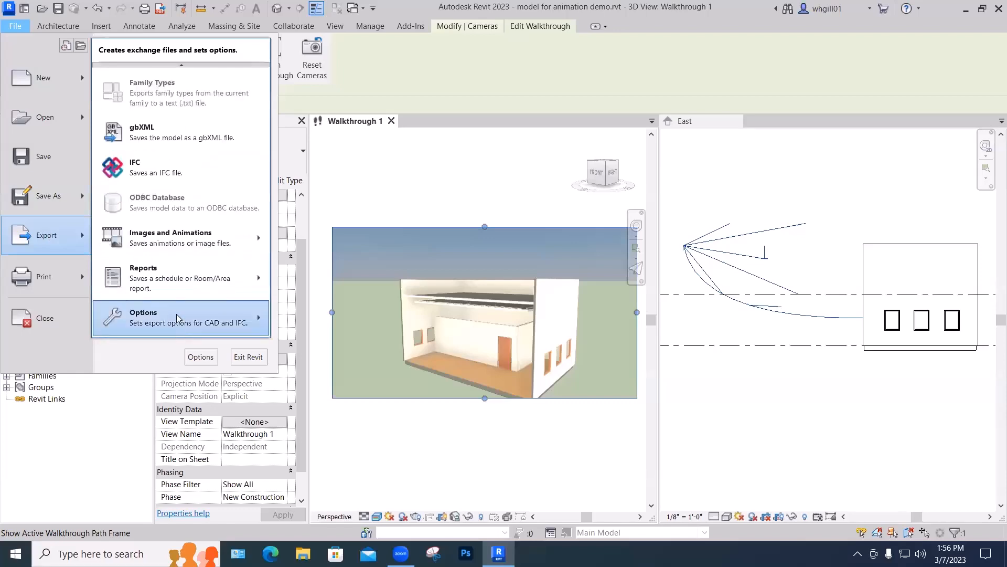
{"action": "mouse_move", "coordinate": [264, 239]}
{"action": "left_click", "coordinate": [314, 234]}
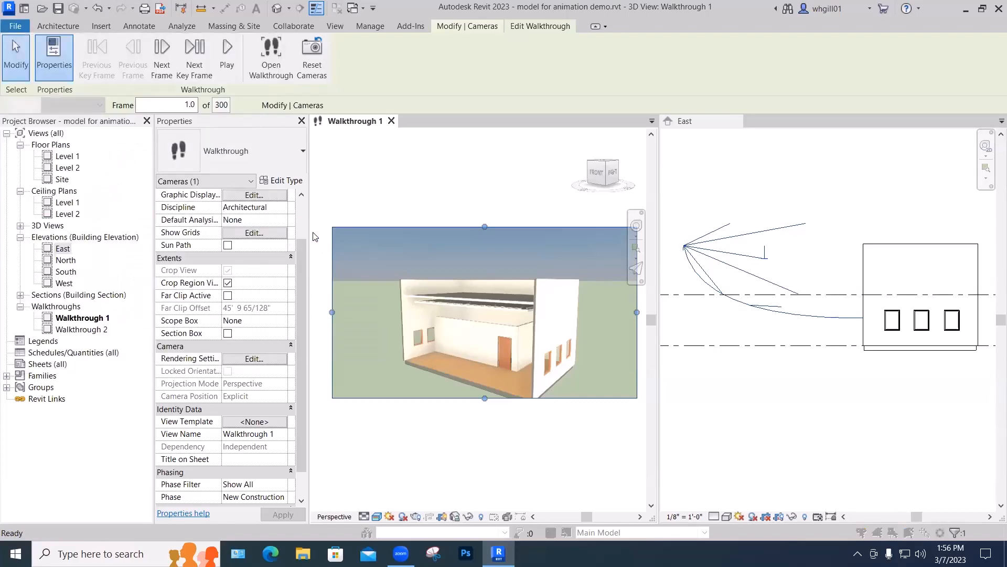
{"action": "left_click", "coordinate": [493, 288]}
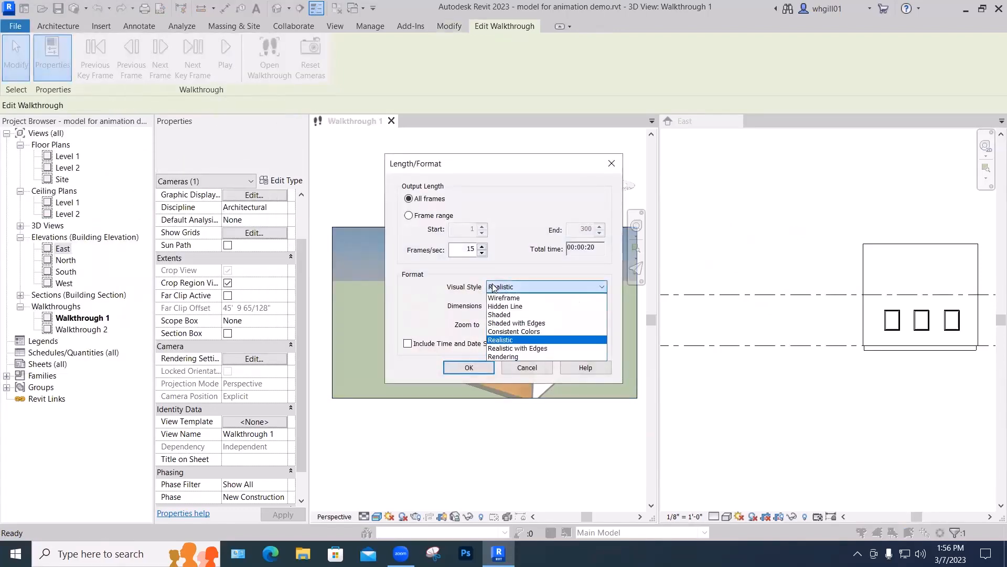
{"action": "left_click", "coordinate": [502, 354]}
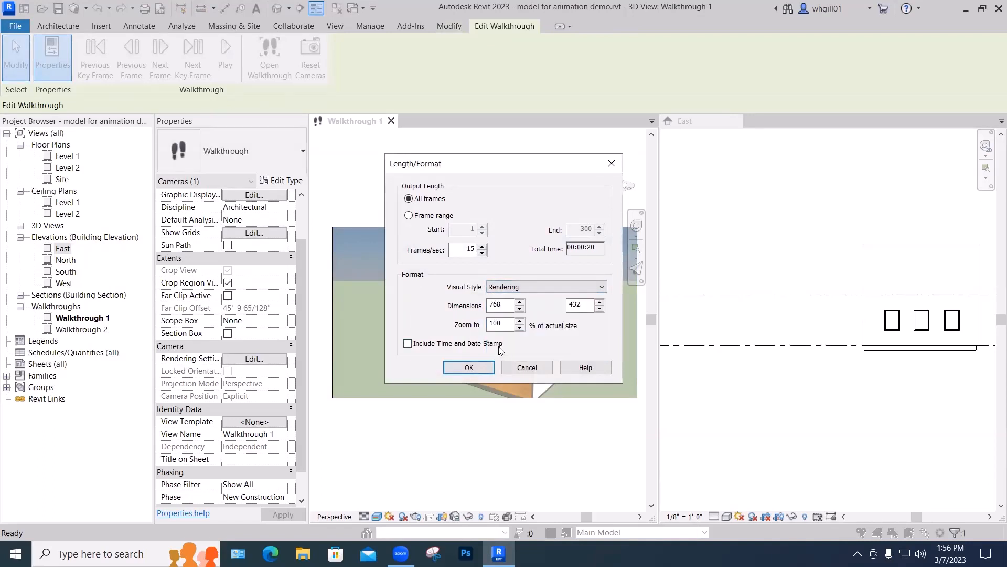
{"action": "left_click", "coordinate": [527, 368]}
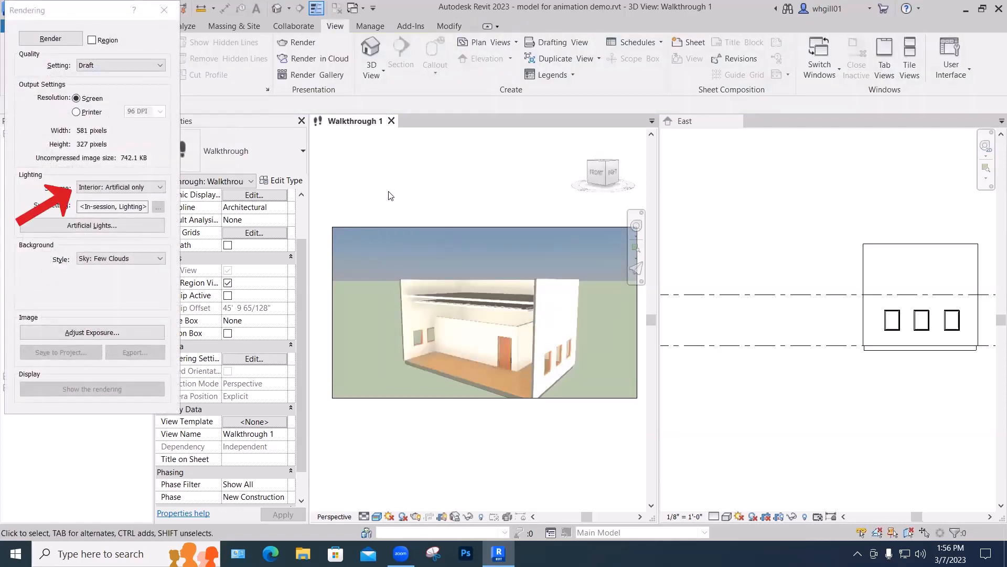
Step: Render a test image of the Walkthrough 1 view at Medium quality with the Interior: Artificial only lighting scheme
{"action": "left_click", "coordinate": [53, 40]}
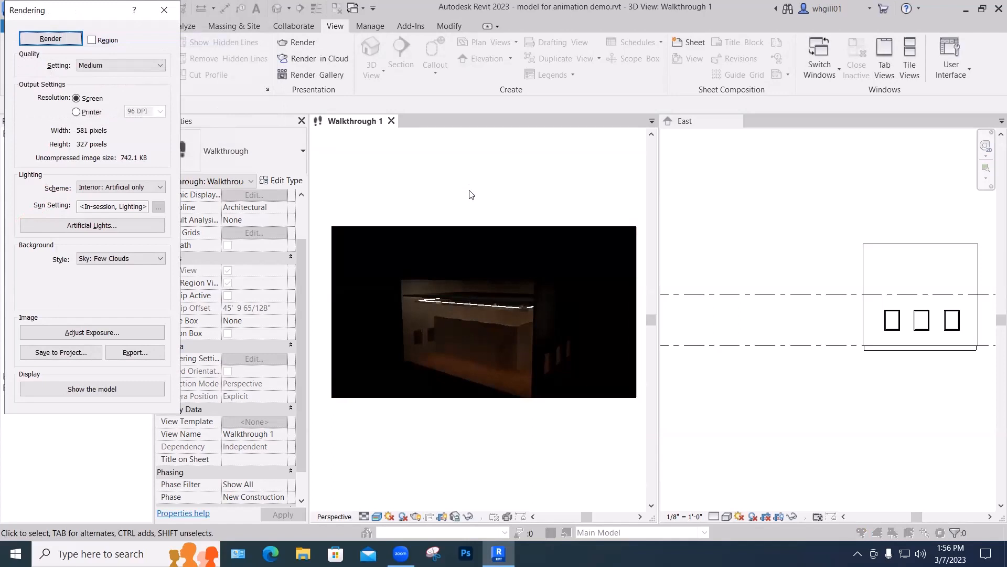
{"action": "left_click", "coordinate": [167, 9]}
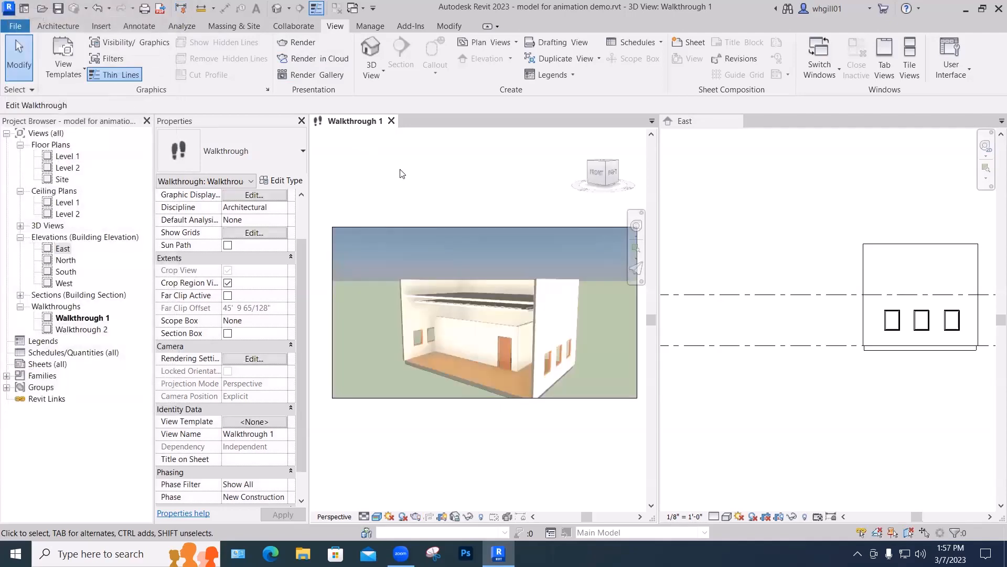
Step: Set up a walkthrough export of all frames using the Rendering visual style
{"action": "left_click", "coordinate": [15, 26]}
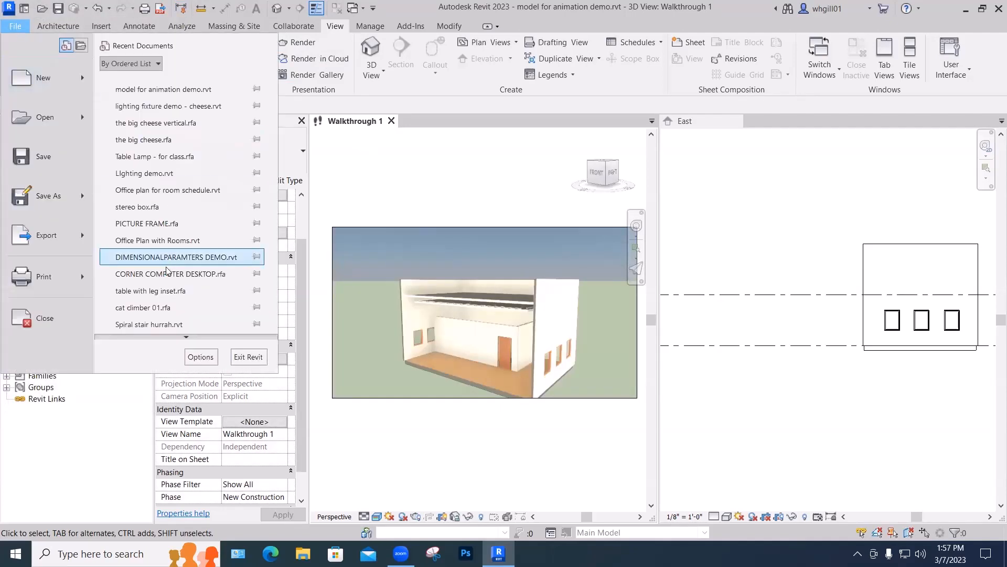
{"action": "mouse_move", "coordinate": [83, 234]}
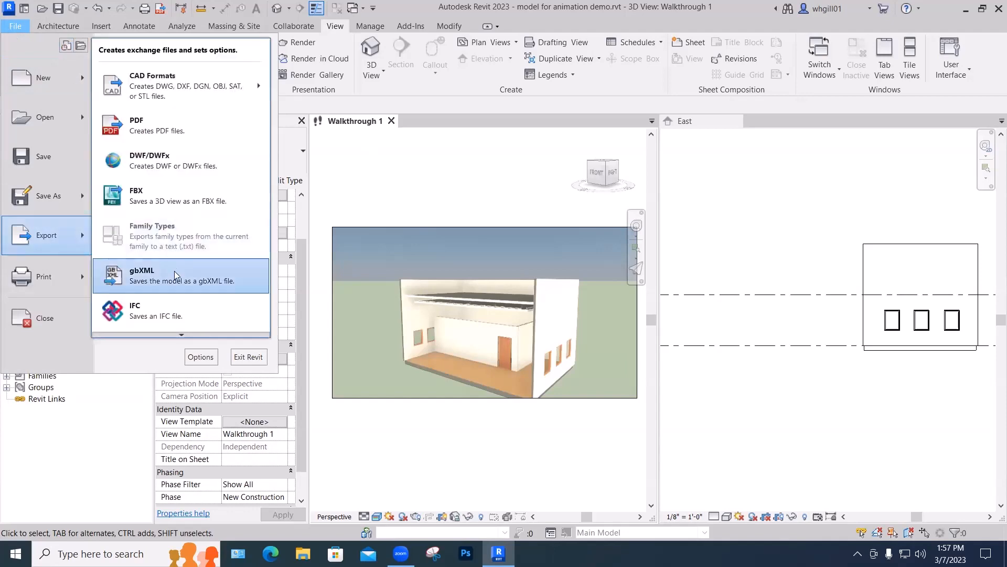
{"action": "scroll", "coordinate": [167, 333], "scroll_direction": "down", "scroll_amount": 2}
{"action": "mouse_move", "coordinate": [244, 303]}
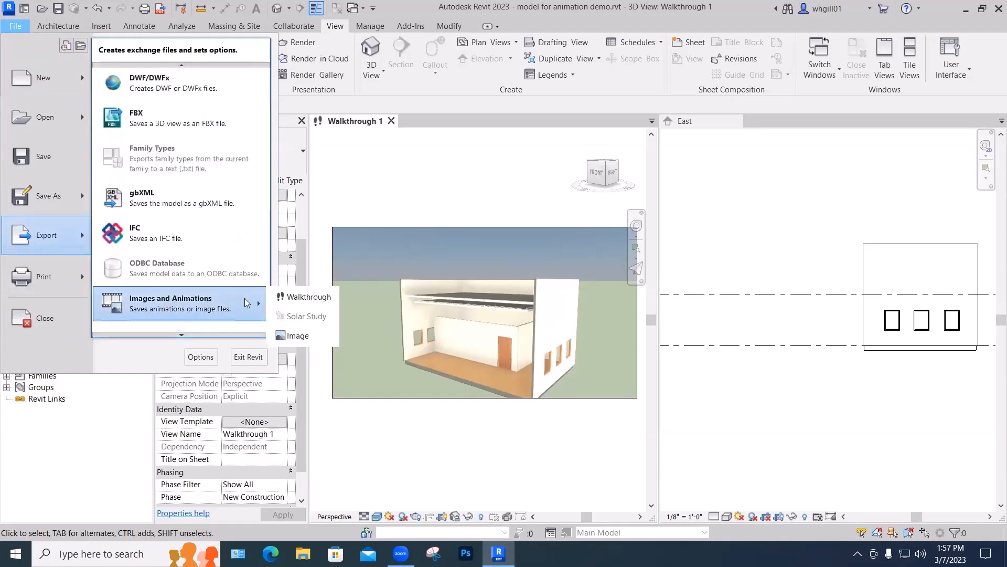
{"action": "left_click", "coordinate": [303, 296]}
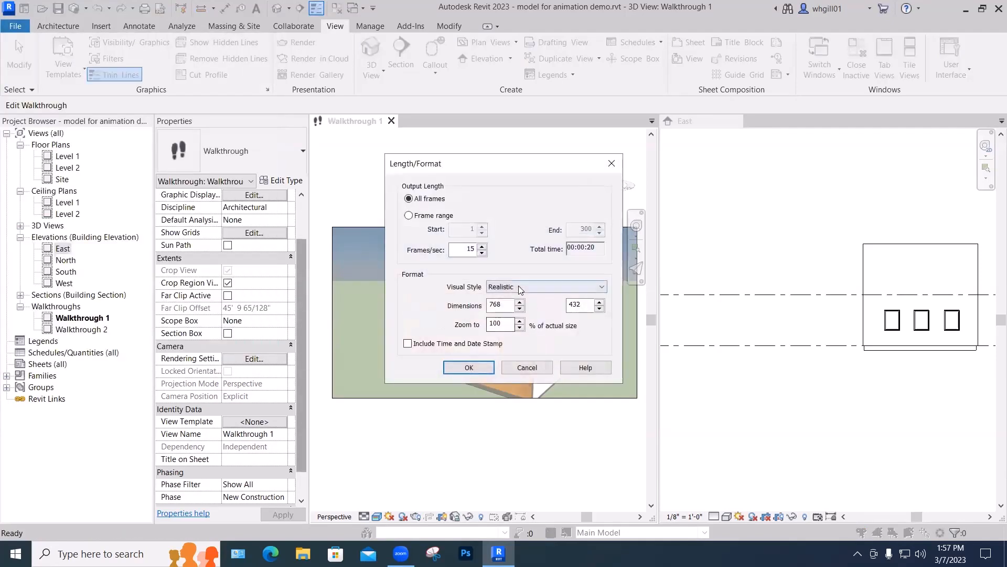
{"action": "left_click", "coordinate": [518, 286]}
{"action": "left_click", "coordinate": [505, 356]}
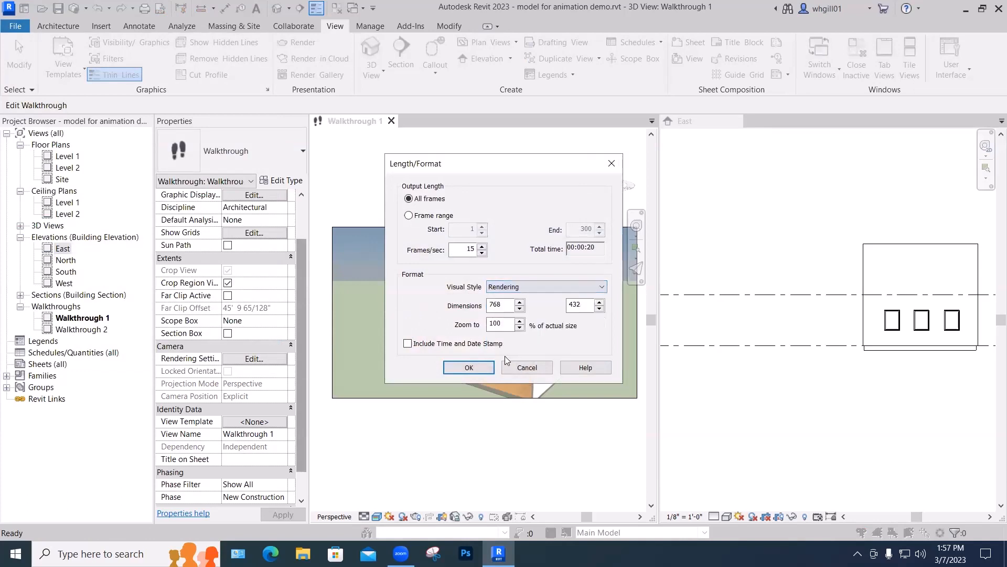
{"action": "left_click", "coordinate": [469, 367]}
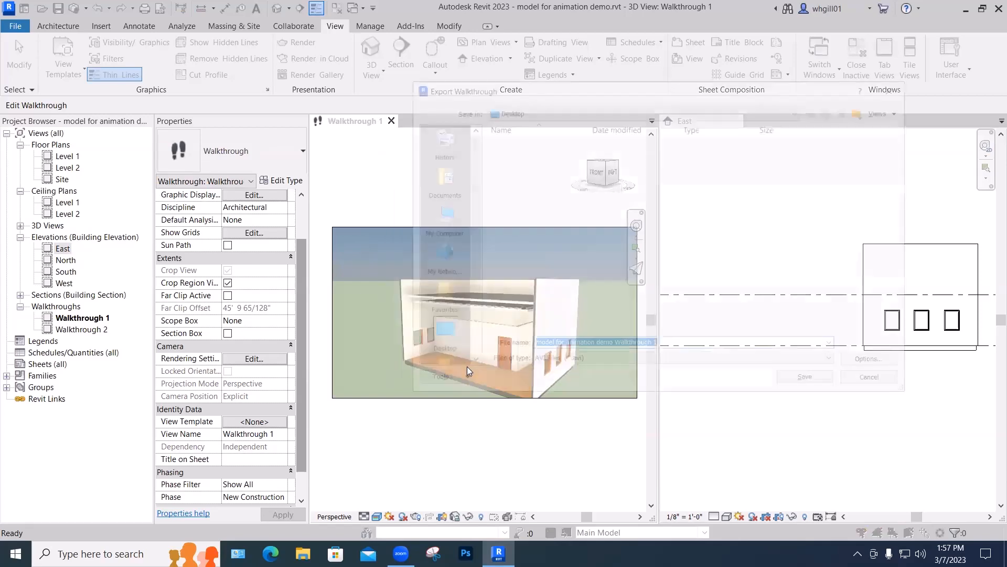
Step: Export the AVI to the Desktop as "model for animation demo Walkthrough 1 rendered" with Full Frames (Uncompressed) compression
{"action": "left_click", "coordinate": [651, 345]}
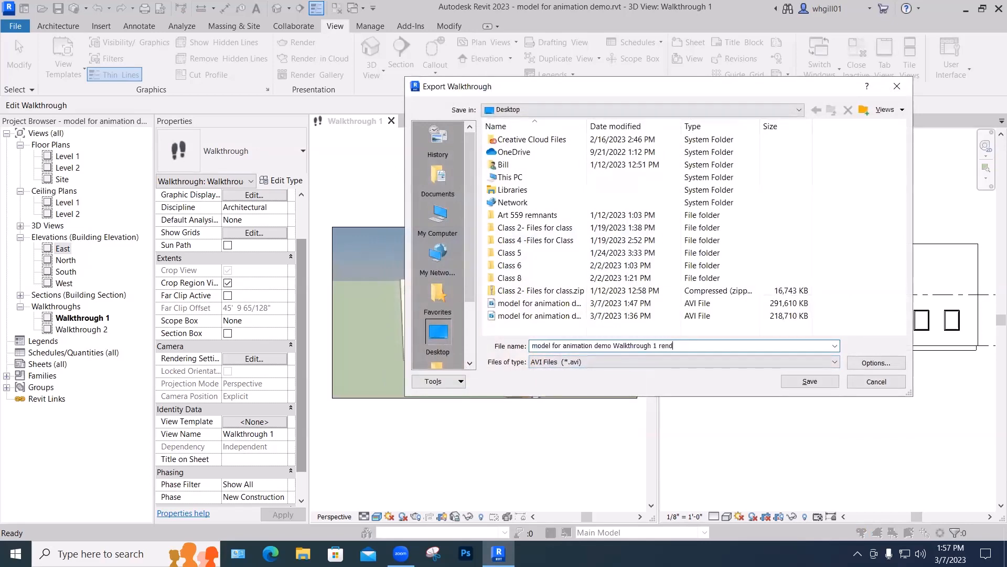
{"action": "type", "text": "rendered\\"}
{"action": "key", "text": "Return"}
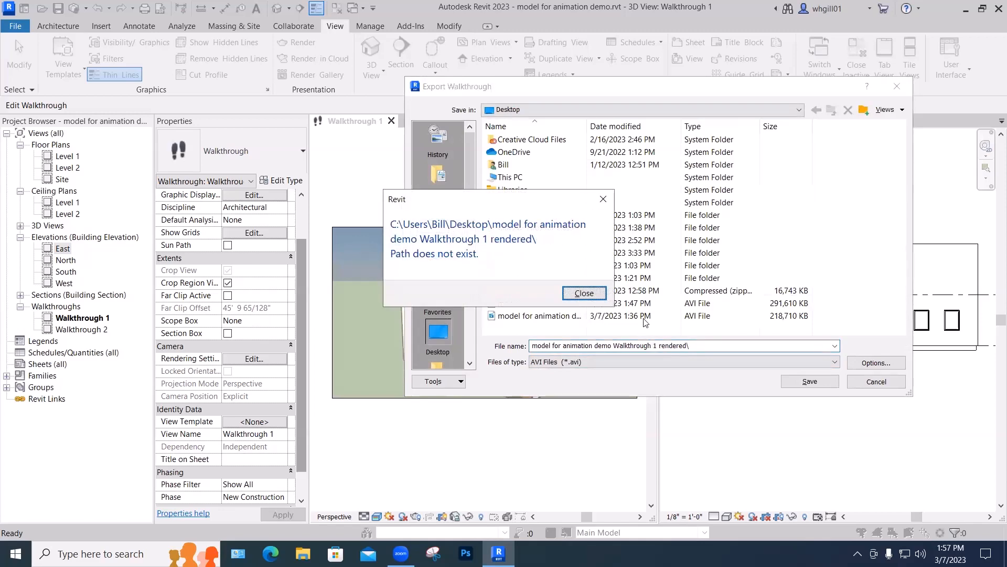
{"action": "left_click", "coordinate": [582, 292]}
{"action": "left_click", "coordinate": [696, 345]}
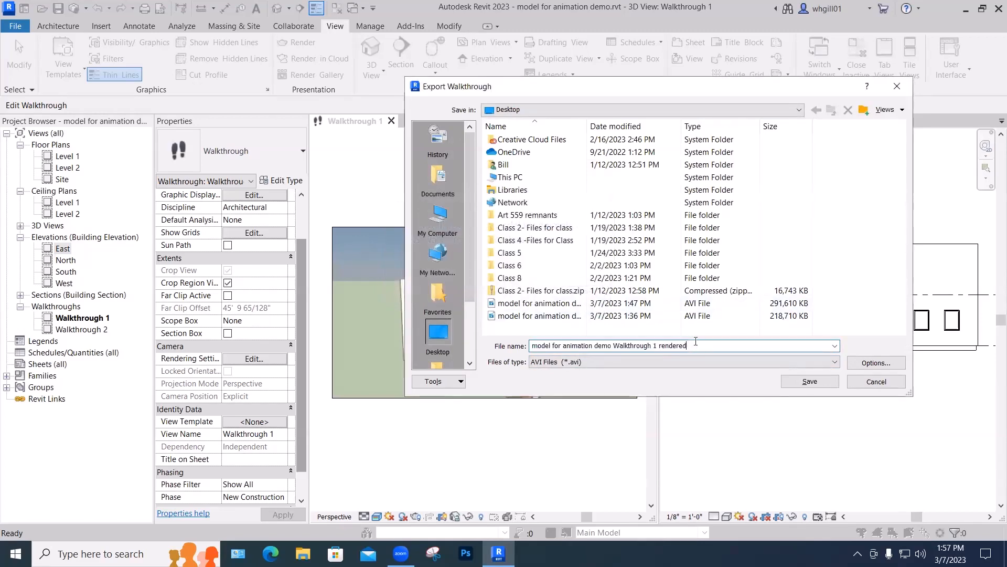
{"action": "key", "text": "Return"}
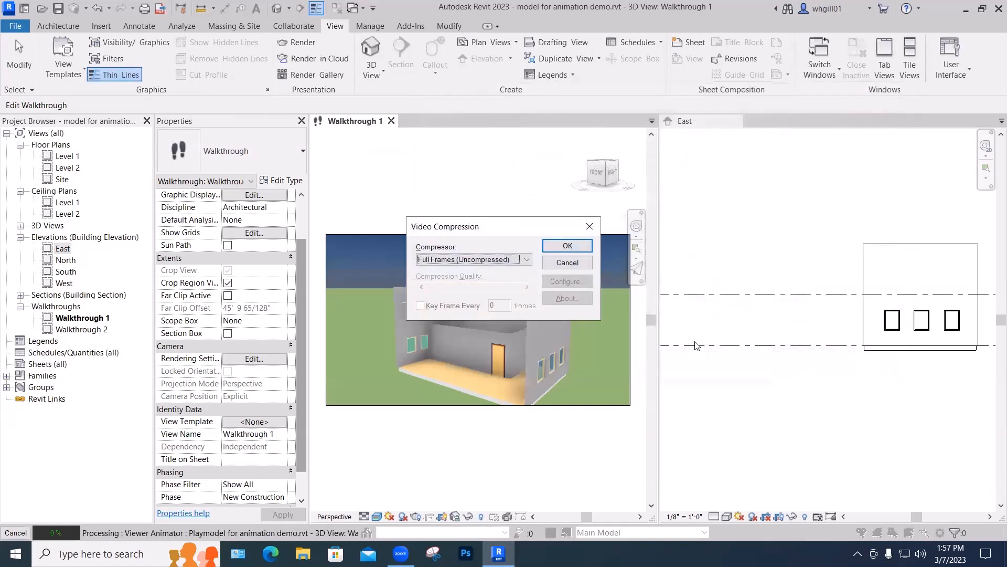
{"action": "left_click", "coordinate": [567, 246]}
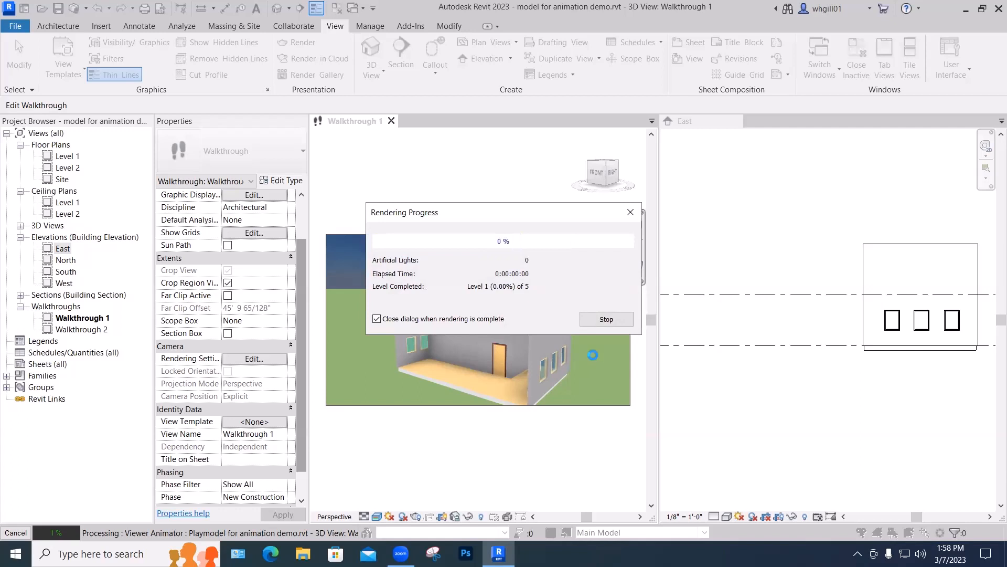
Step: Stop the walkthrough rendering in progress and end the export
{"action": "left_click", "coordinate": [599, 317]}
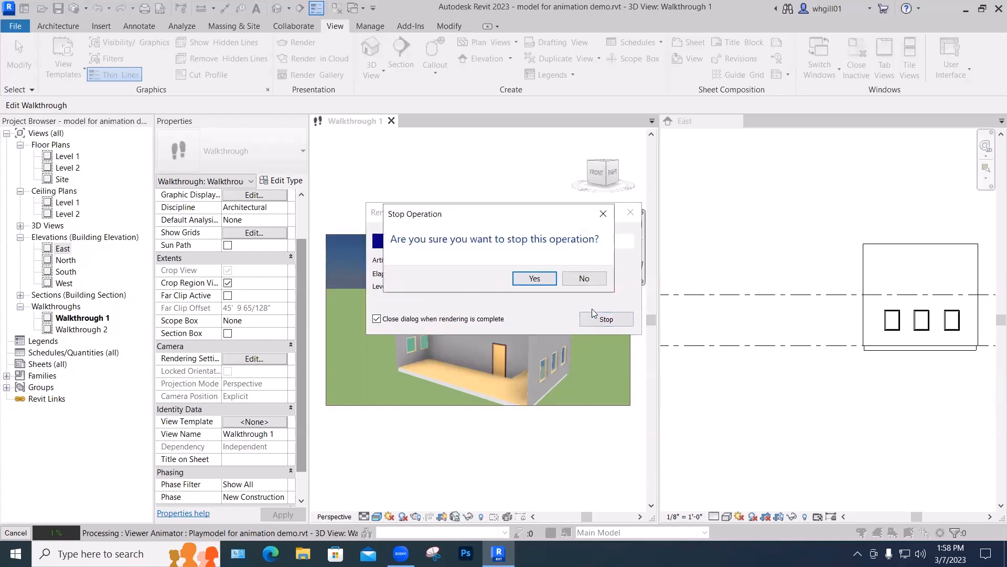
{"action": "left_click", "coordinate": [535, 278]}
{"action": "left_click", "coordinate": [584, 278]}
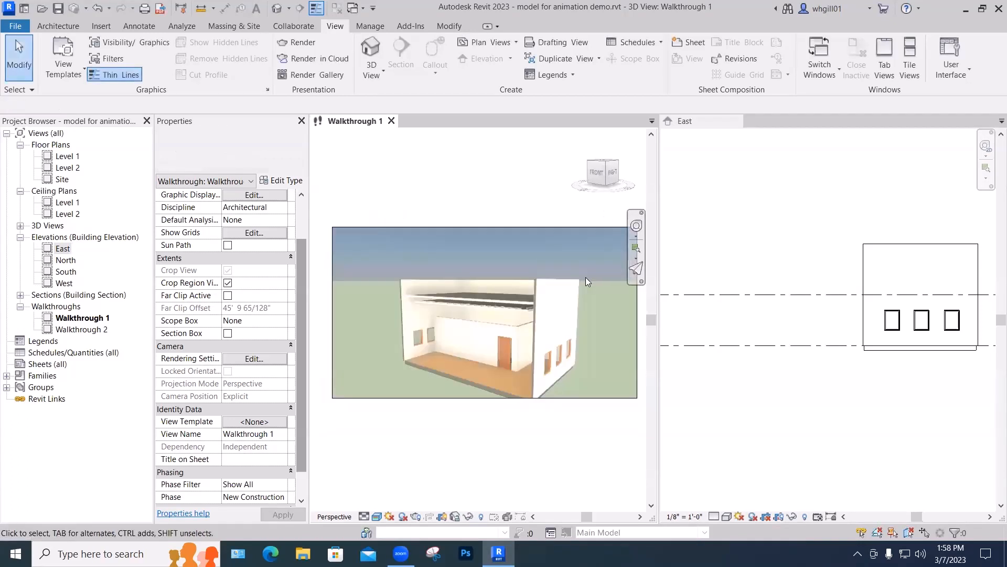
Step: Play the exported "model for animation demo Walkthrough 1 rendered" video from the desktop, close it and return to Revit
{"action": "left_click", "coordinate": [966, 11]}
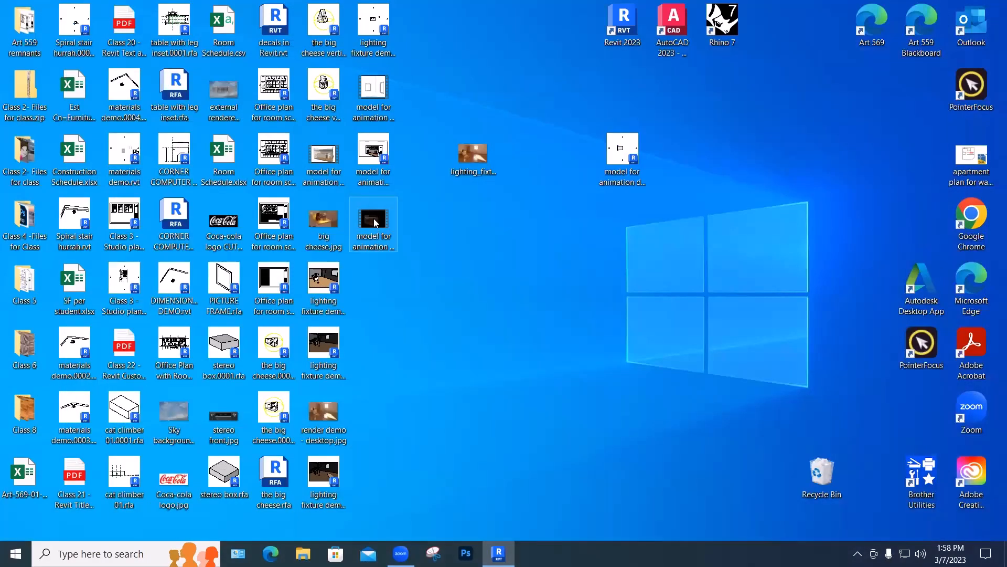
{"action": "left_click", "coordinate": [376, 223]}
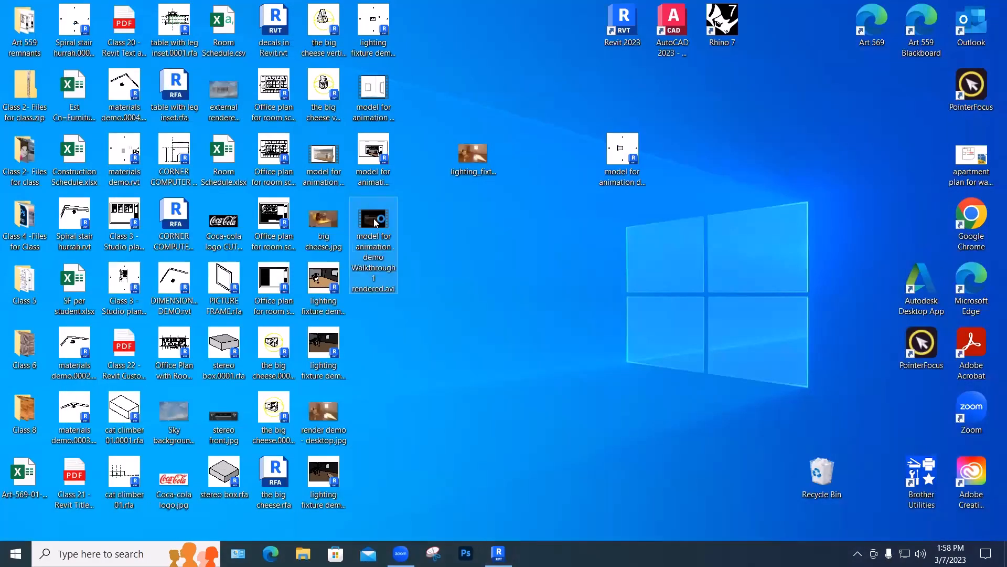
{"action": "double_click", "coordinate": [375, 223]}
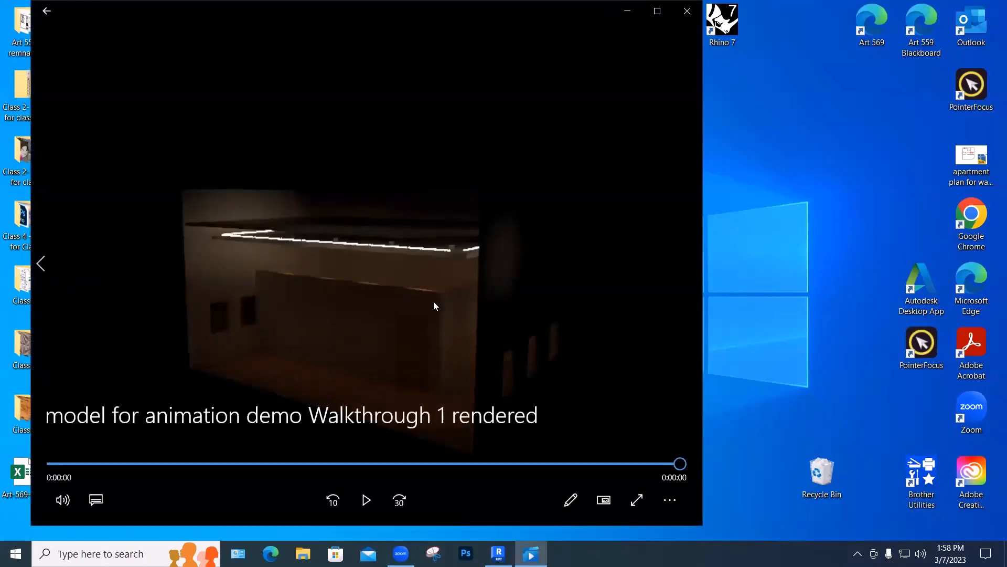
{"action": "left_click", "coordinate": [366, 502]}
{"action": "left_click", "coordinate": [689, 14]}
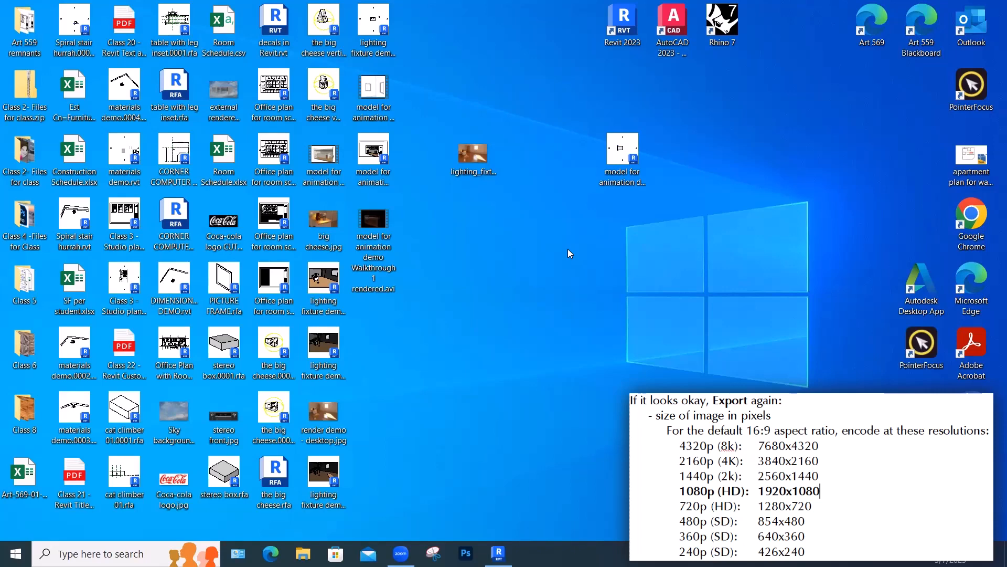
{"action": "left_click", "coordinate": [488, 548]}
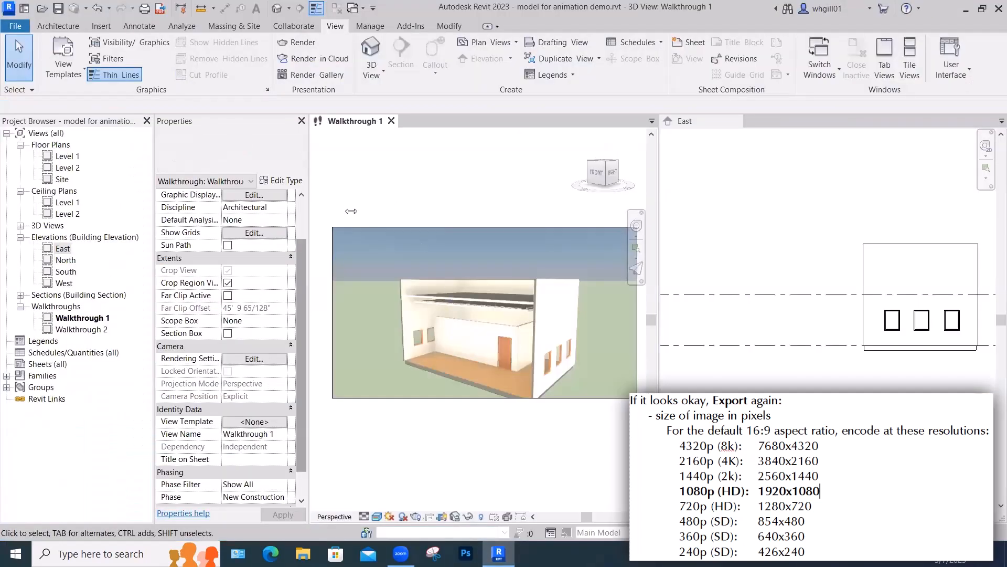
Step: Try a walkthrough export of Walkthrough 1 with the image width set to 1920 pixels
{"action": "left_click", "coordinate": [376, 227]}
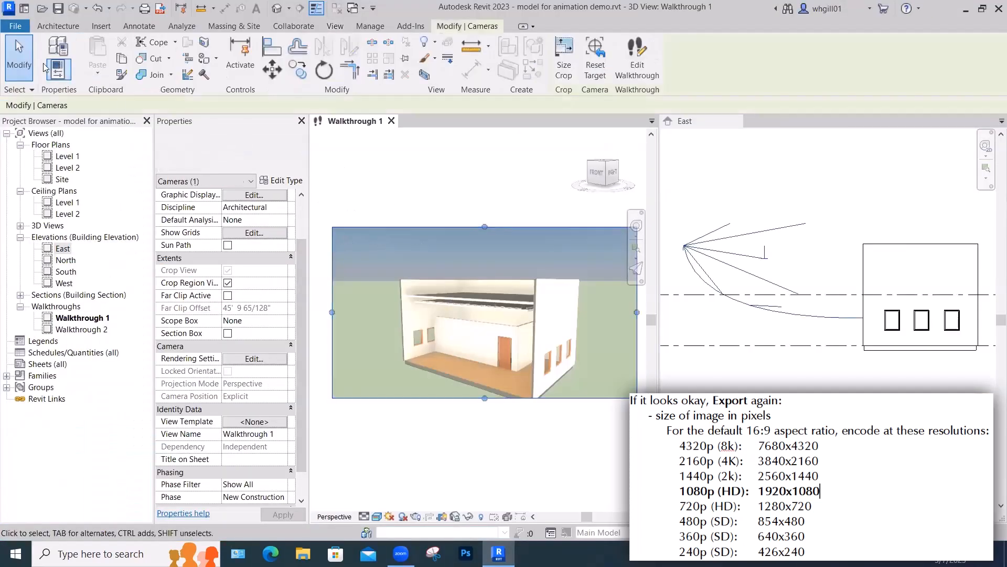
{"action": "left_click", "coordinate": [15, 26]}
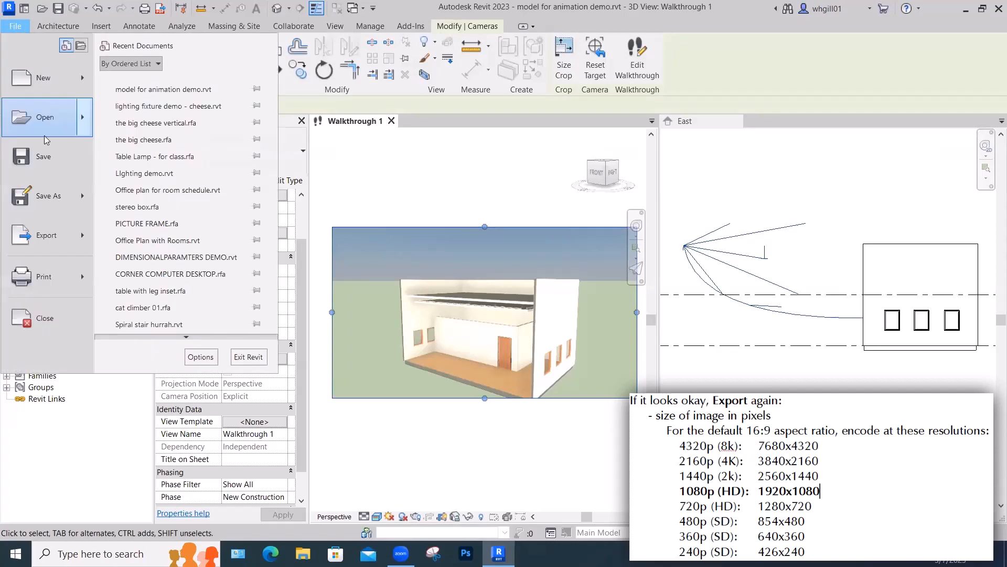
{"action": "mouse_move", "coordinate": [52, 241]}
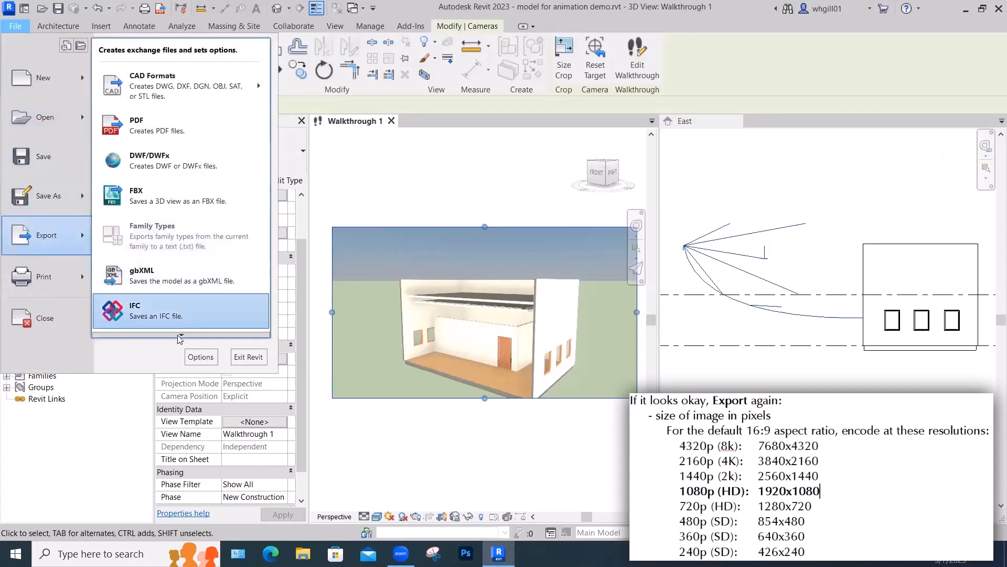
{"action": "mouse_move", "coordinate": [180, 336]}
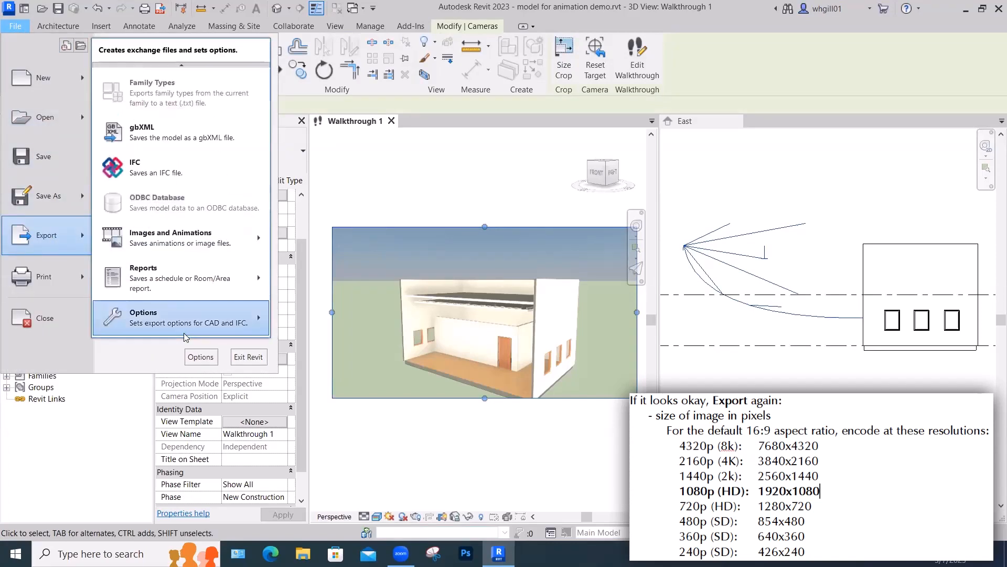
{"action": "mouse_move", "coordinate": [226, 238]}
{"action": "left_click", "coordinate": [316, 238]}
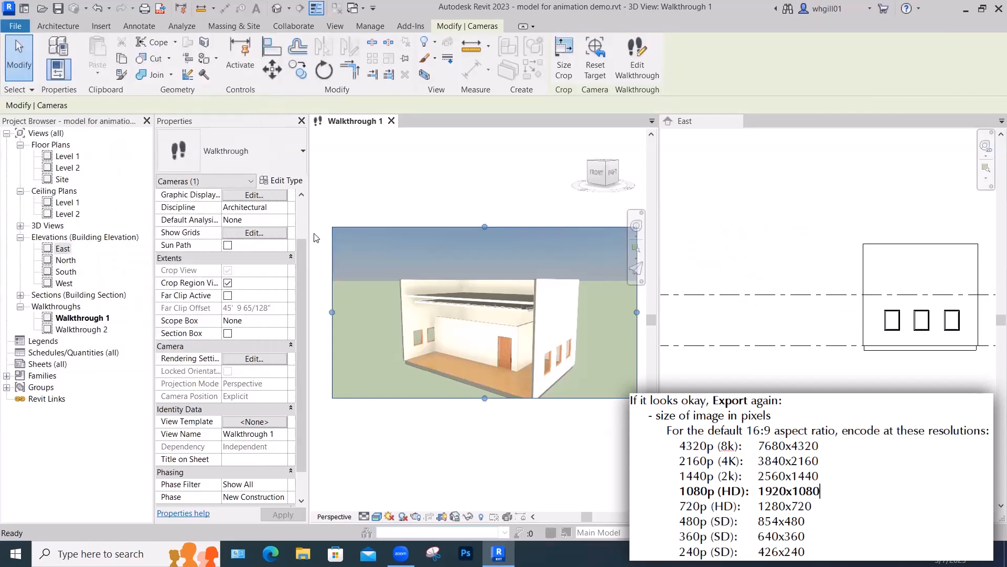
{"action": "left_click_drag", "start_coordinate": [501, 304], "coordinate": [483, 305]}
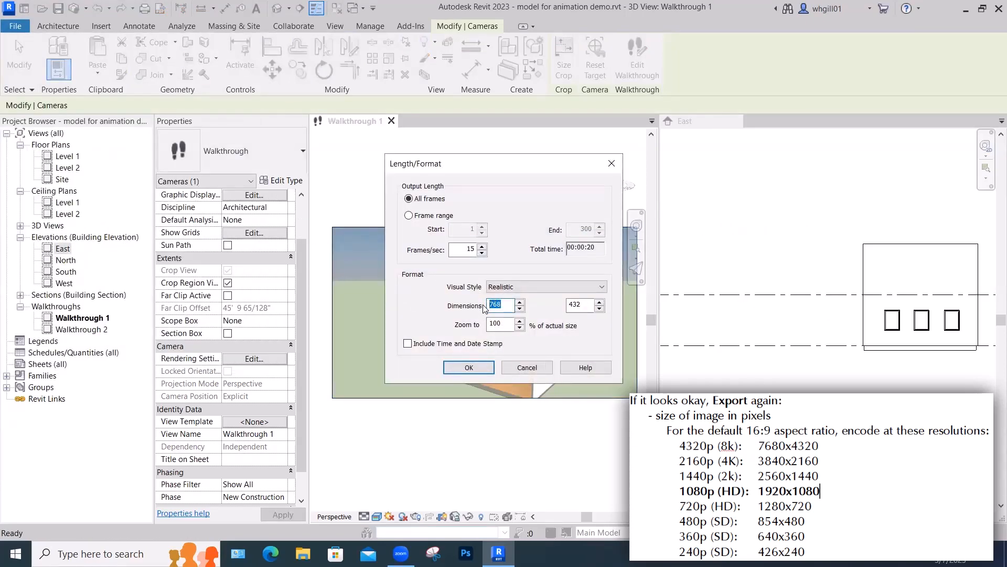
{"action": "type", "text": "1920"}
{"action": "left_click", "coordinate": [584, 305]}
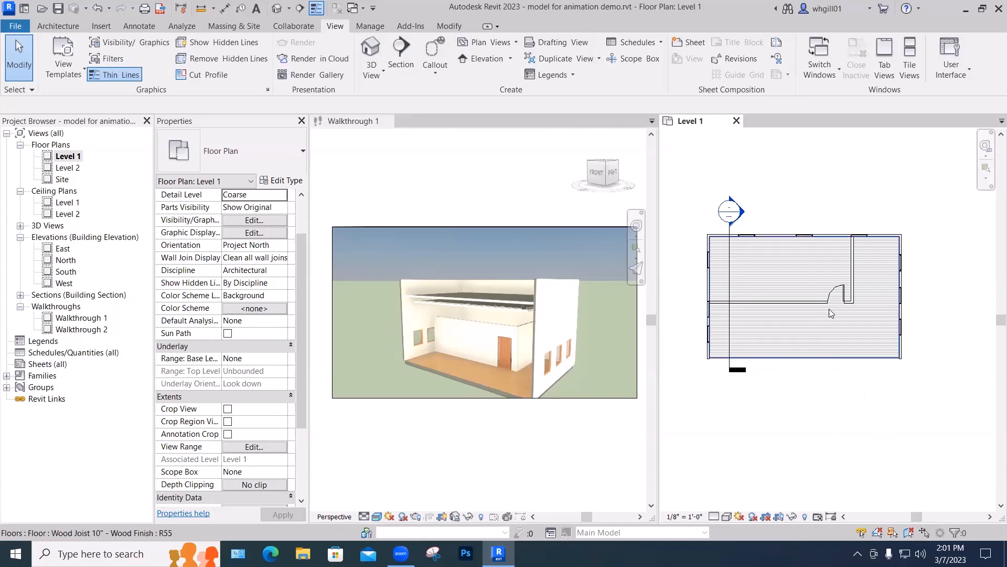
Step: Select Walkthrough 1, start editing it and open its walkthrough frame settings
{"action": "left_click", "coordinate": [578, 226]}
{"action": "left_click", "coordinate": [636, 71]}
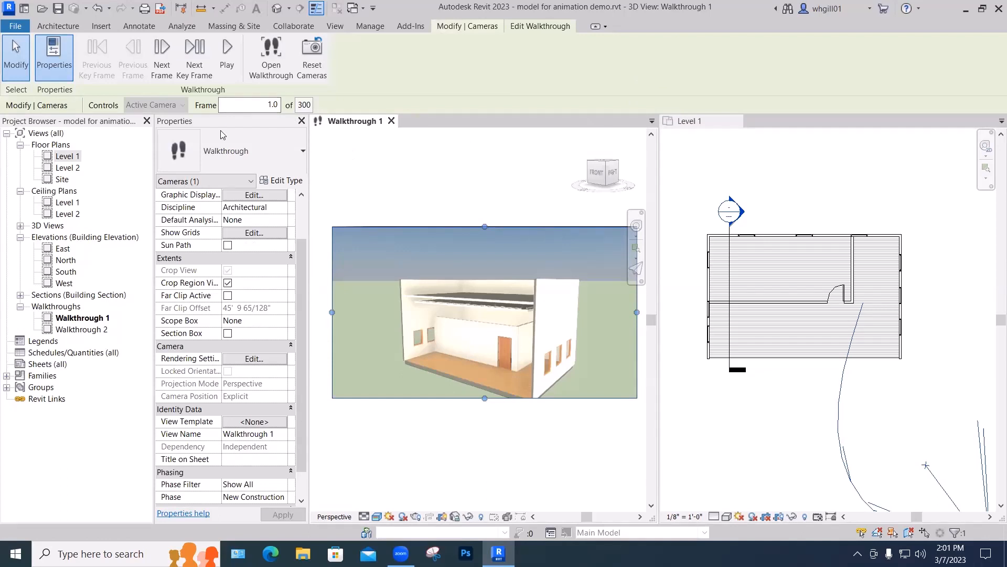
{"action": "scroll", "coordinate": [349, 189], "scroll_direction": "down", "scroll_amount": 1}
{"action": "scroll", "coordinate": [253, 420], "scroll_direction": "down", "scroll_amount": 1}
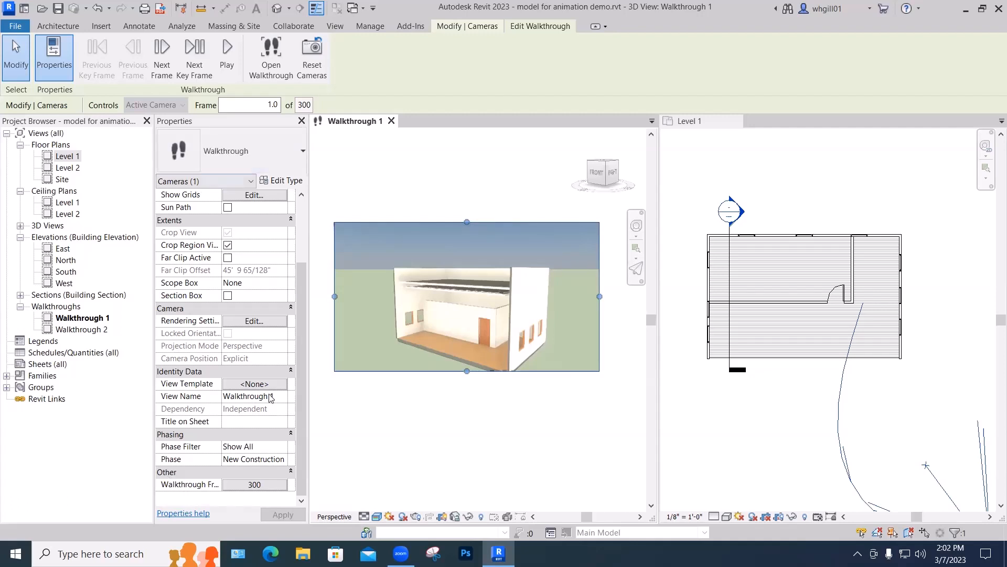
{"action": "left_click", "coordinate": [254, 485]}
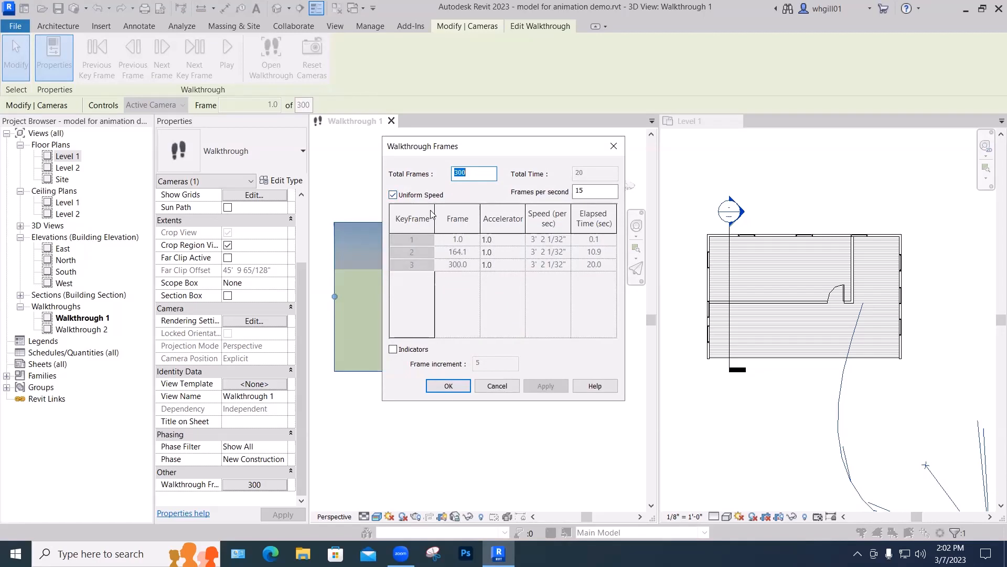
Step: Turn off uniform speed, set the accelerator to 0.7 for key frame 2 and 0.5 for key frame 3, and apply 150 total frames
{"action": "left_click", "coordinate": [393, 195]}
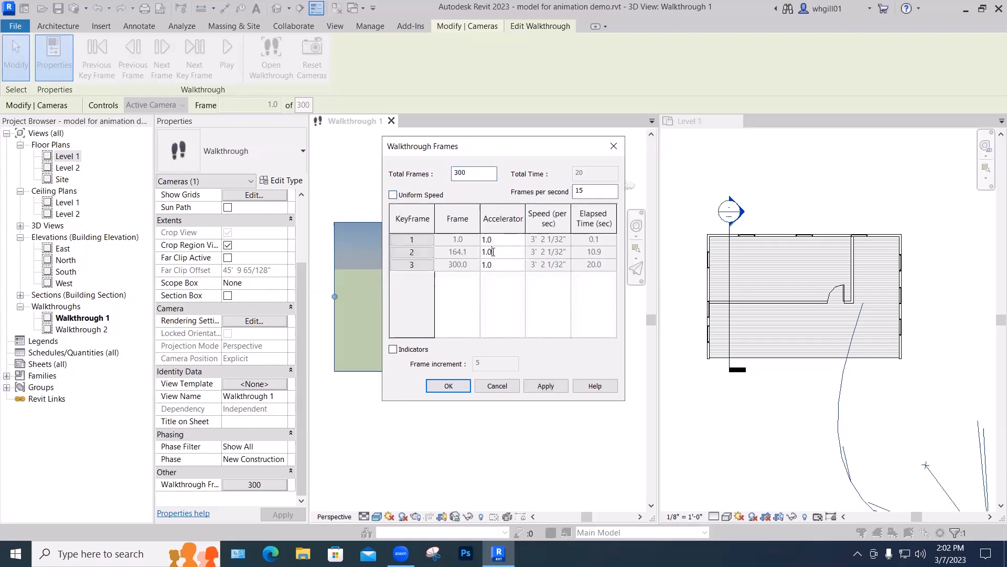
{"action": "left_click_drag", "start_coordinate": [494, 252], "coordinate": [483, 254]}
{"action": "key", "text": "BackSpace"}
{"action": "type", "text": "7"}
{"action": "left_click", "coordinate": [497, 265]}
{"action": "left_click_drag", "start_coordinate": [496, 264], "coordinate": [480, 264]}
{"action": "type", "text": ".5"}
{"action": "key", "text": "Up"}
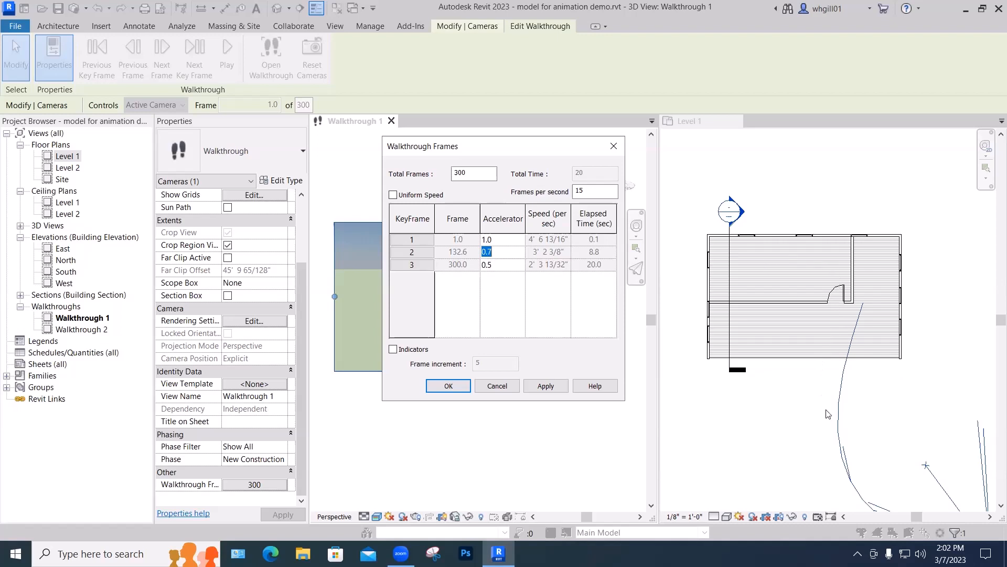
{"action": "left_click", "coordinate": [546, 387]}
{"action": "key", "text": "Return"}
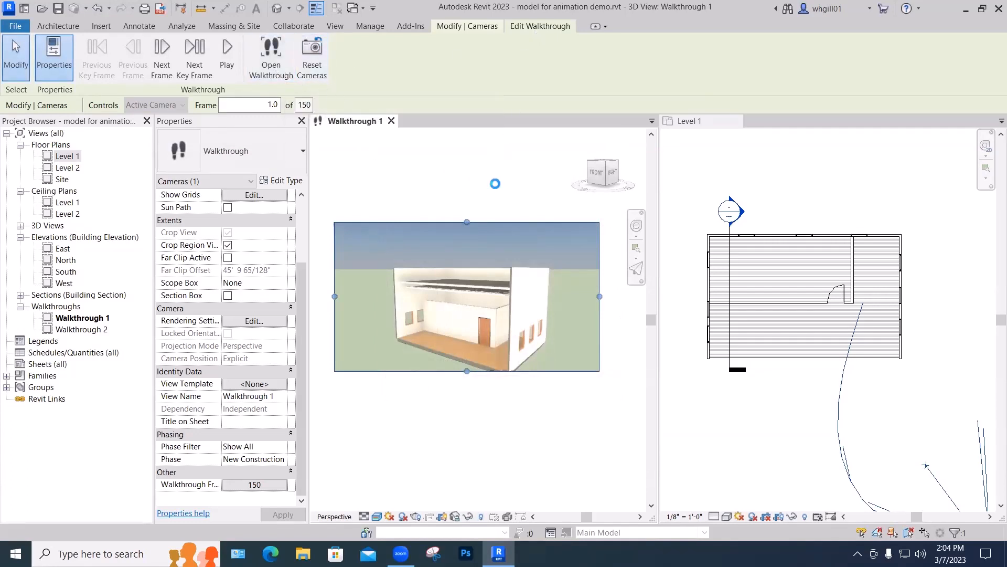
Step: Play Walkthrough 1 and end the walkthrough editing by returning to the Level 1 plan
{"action": "left_click", "coordinate": [584, 278]}
{"action": "left_click", "coordinate": [228, 57]}
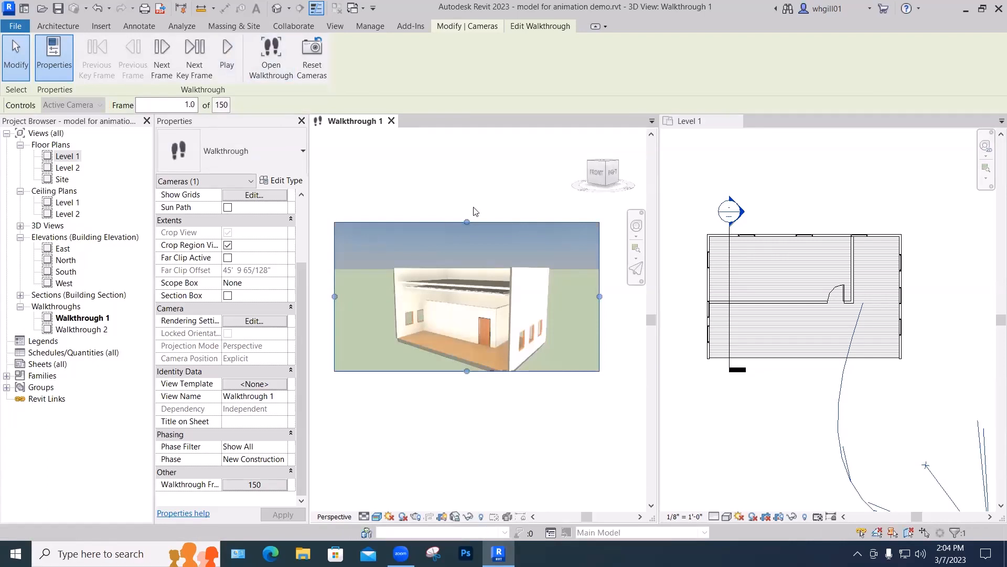
{"action": "scroll", "coordinate": [719, 387], "scroll_direction": "down", "scroll_amount": 4}
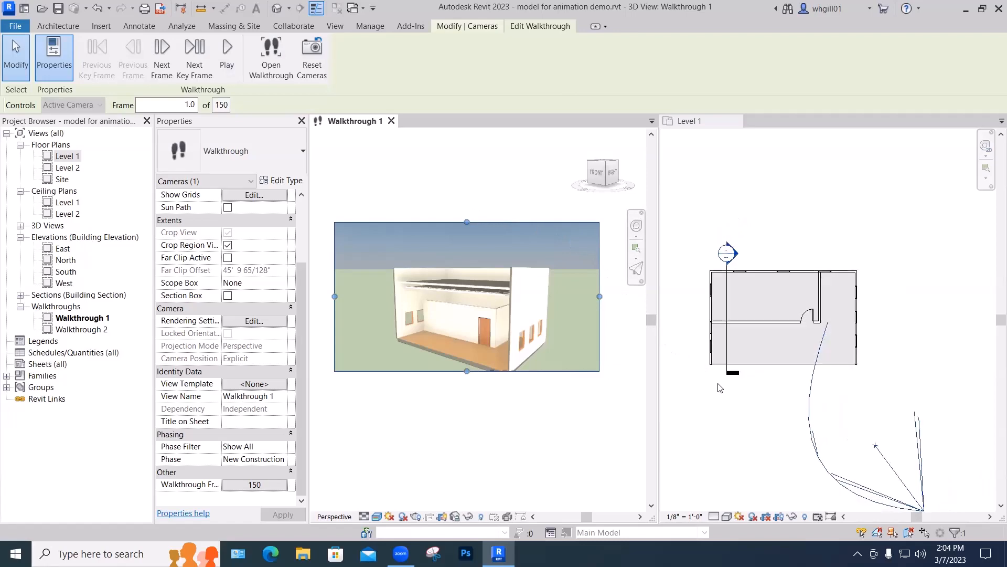
{"action": "left_click", "coordinate": [725, 295]}
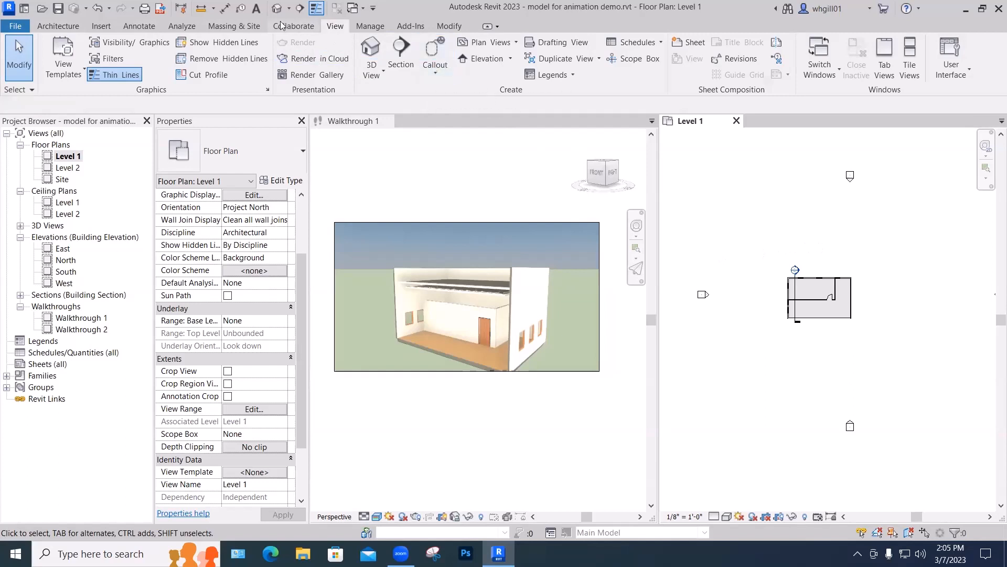
Step: Draw a detail line circle with a radius of about 60' around the building in the Level 1 plan
{"action": "left_click", "coordinate": [139, 26]}
{"action": "left_click", "coordinate": [349, 41]}
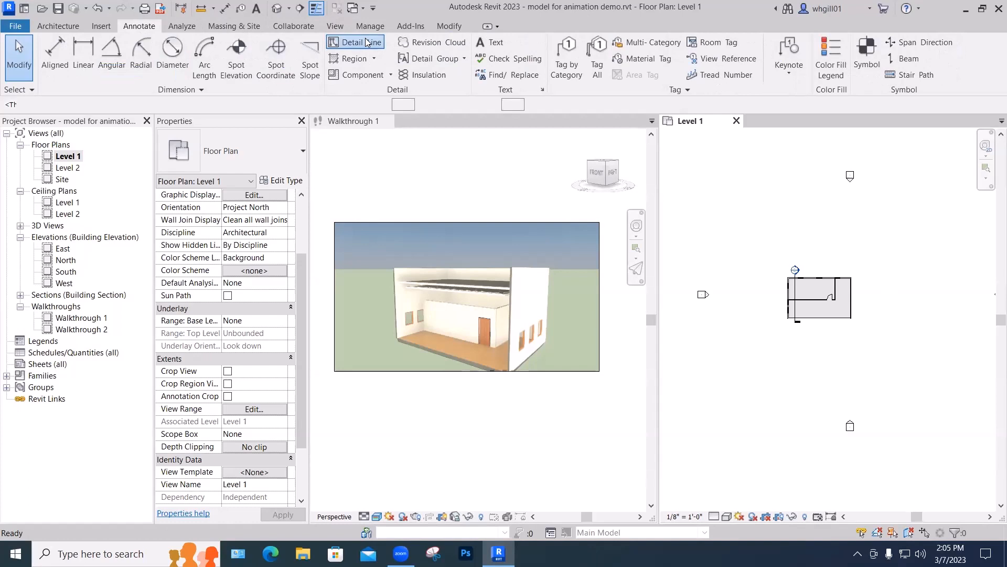
{"action": "left_click", "coordinate": [617, 44]}
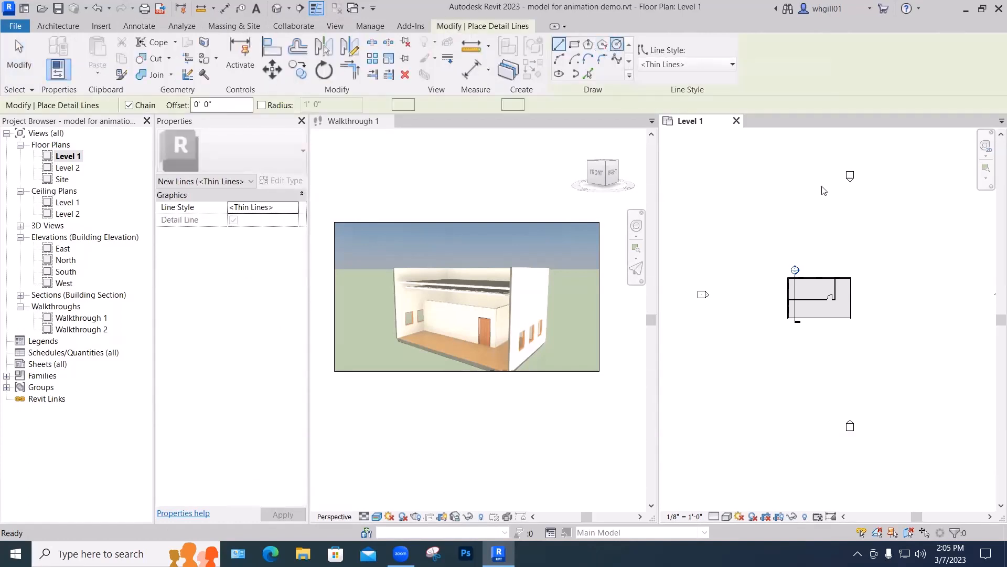
{"action": "left_click", "coordinate": [820, 300]}
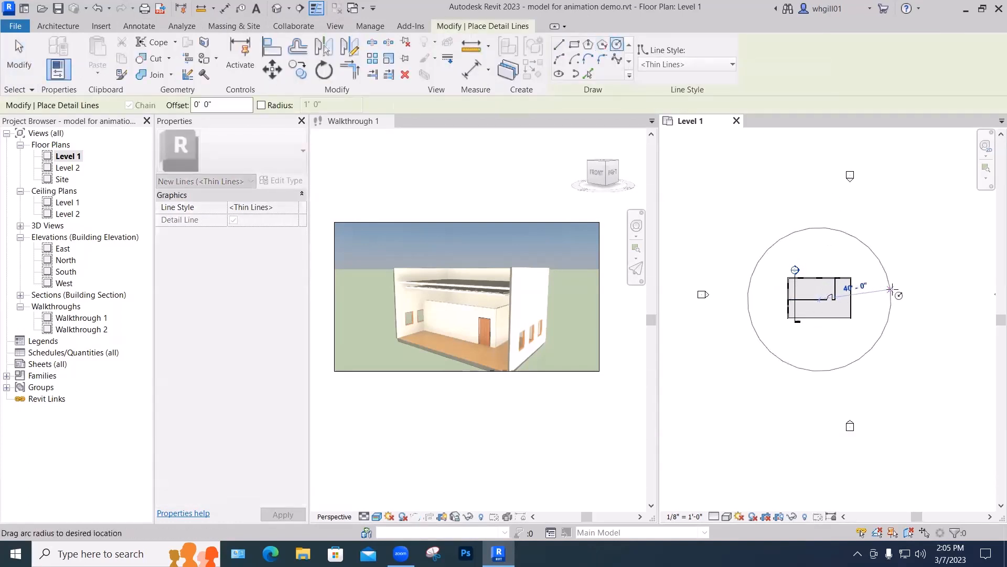
{"action": "left_click", "coordinate": [926, 290]}
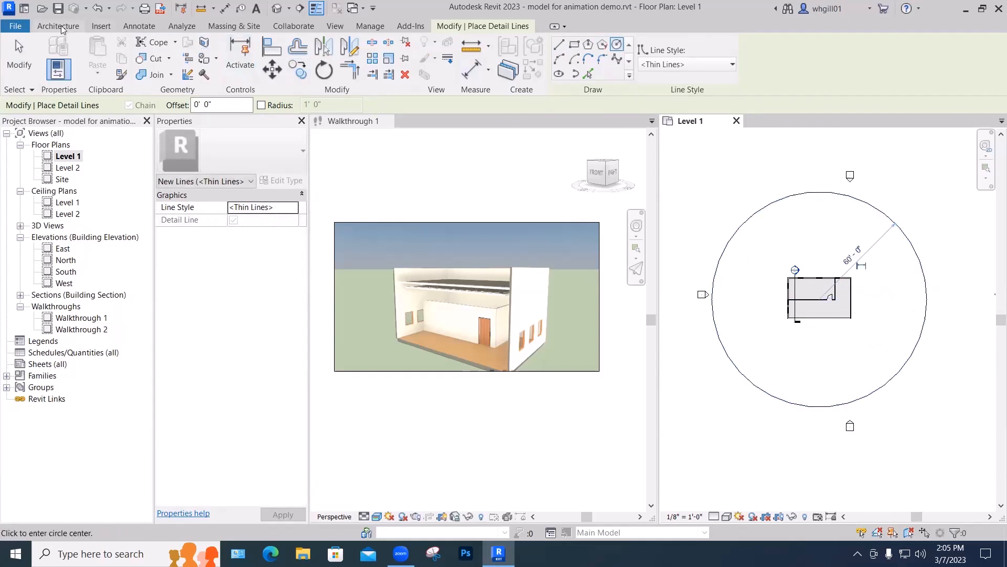
Step: Create a walkthrough with five key frames counterclockwise along the circle, starting and ending at its north point, and finish the path
{"action": "left_click", "coordinate": [336, 26]}
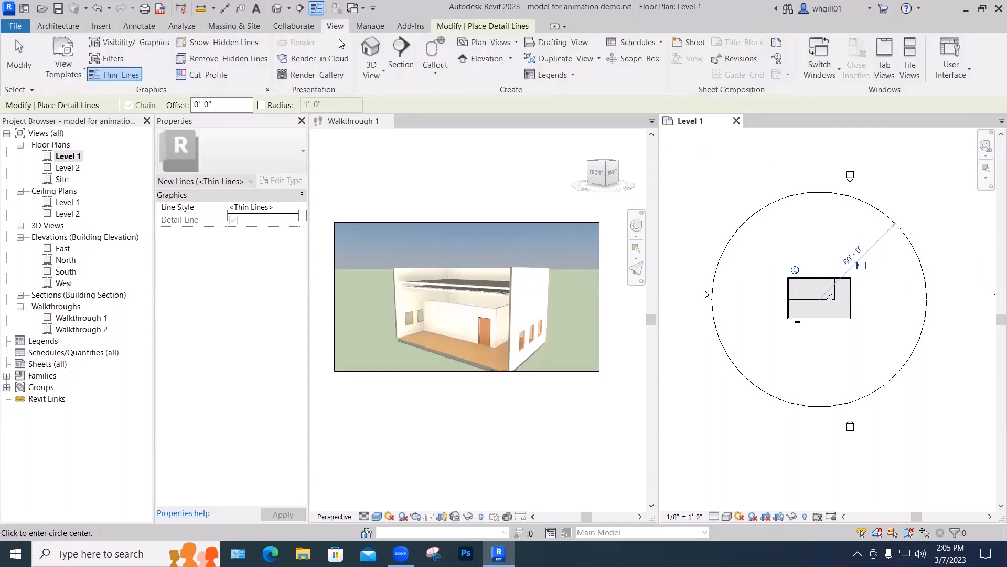
{"action": "left_click", "coordinate": [375, 73]}
{"action": "left_click", "coordinate": [401, 146]}
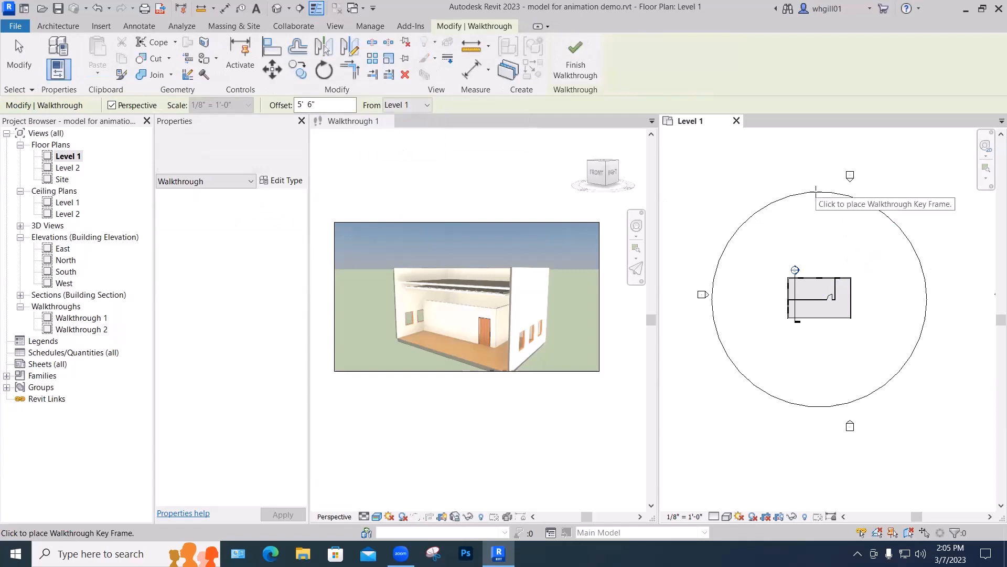
{"action": "left_click", "coordinate": [816, 193]}
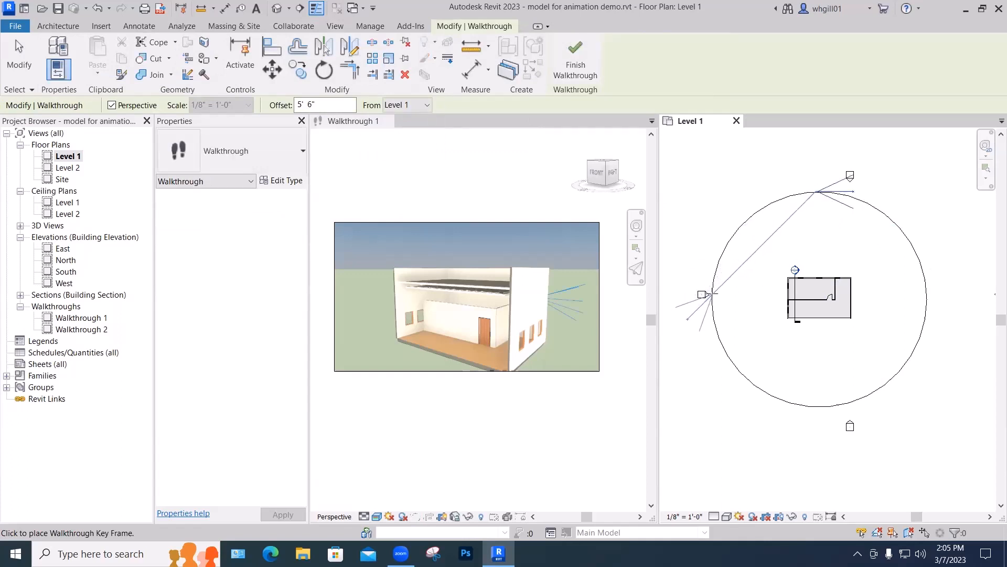
{"action": "left_click", "coordinate": [711, 295]}
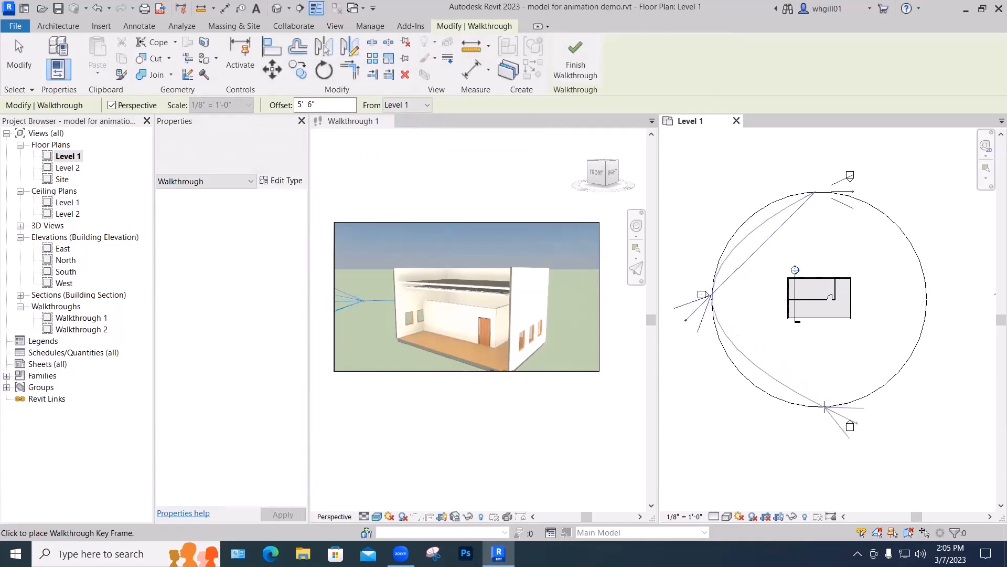
{"action": "left_click", "coordinate": [826, 408]}
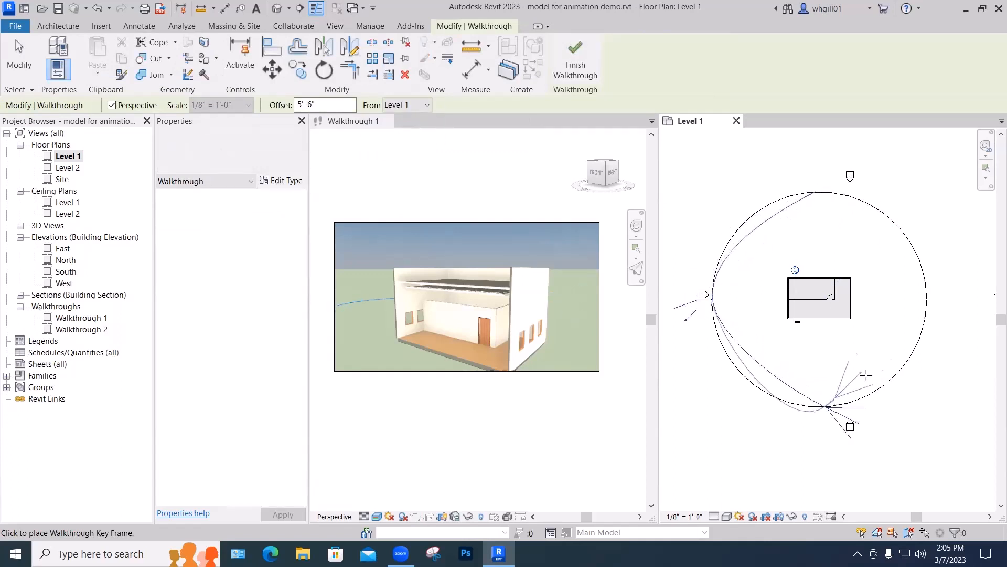
{"action": "left_click", "coordinate": [926, 301]}
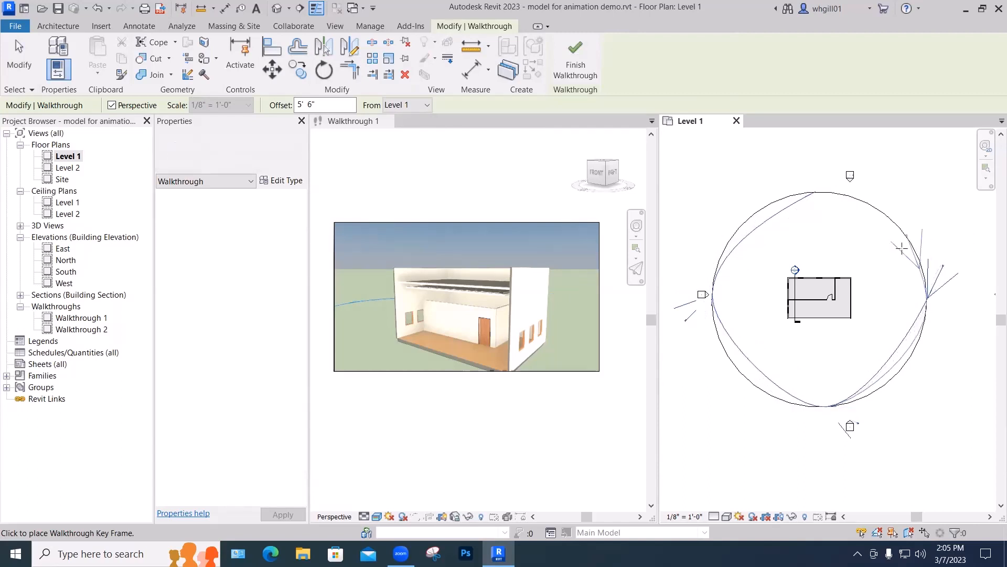
{"action": "left_click", "coordinate": [825, 194]}
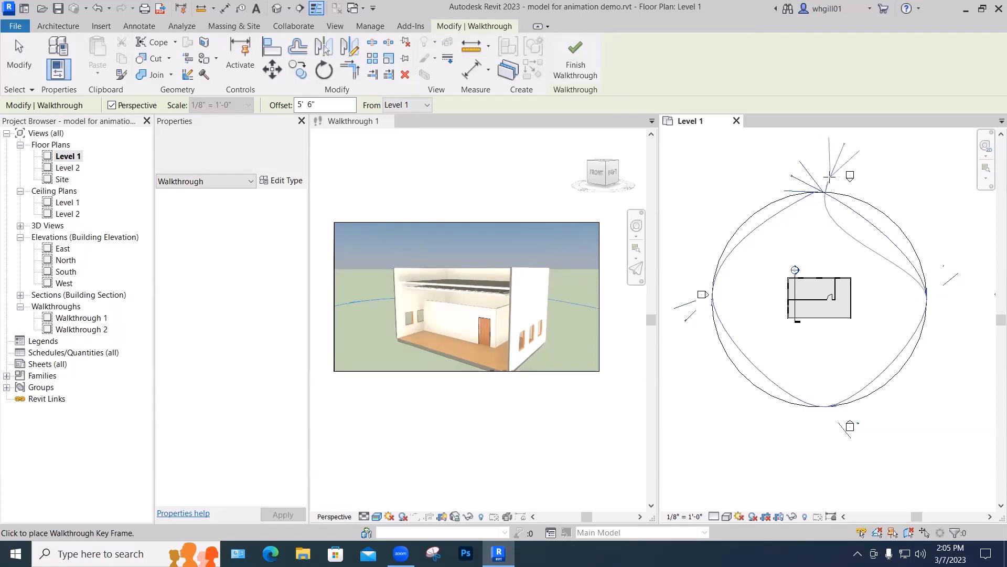
{"action": "left_click", "coordinate": [576, 67]}
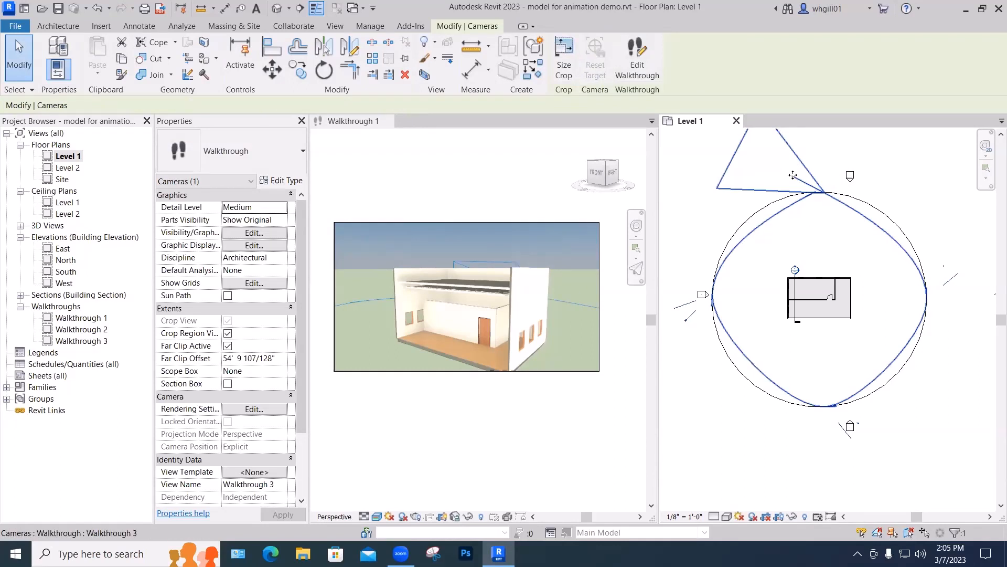
Step: Edit the new walkthrough and aim the camera at the building at the last key frame and the eastern key frame
{"action": "left_click", "coordinate": [627, 65]}
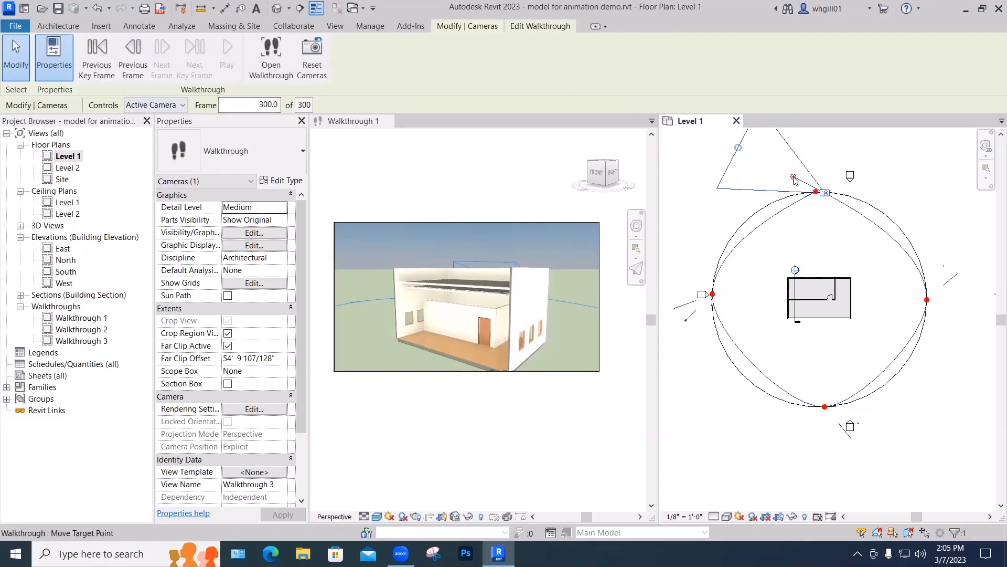
{"action": "left_click_drag", "start_coordinate": [794, 177], "coordinate": [825, 245]}
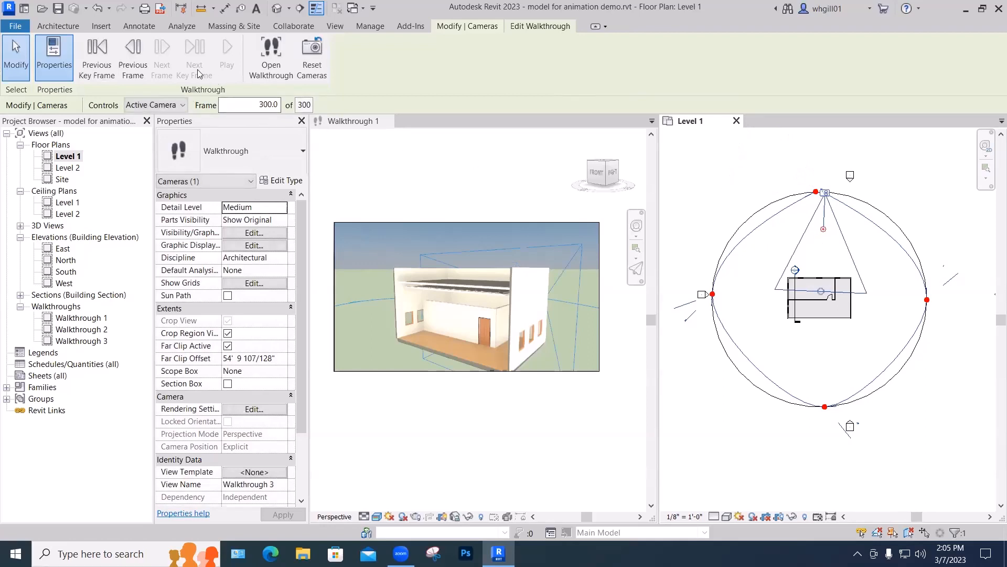
{"action": "left_click", "coordinate": [103, 68]}
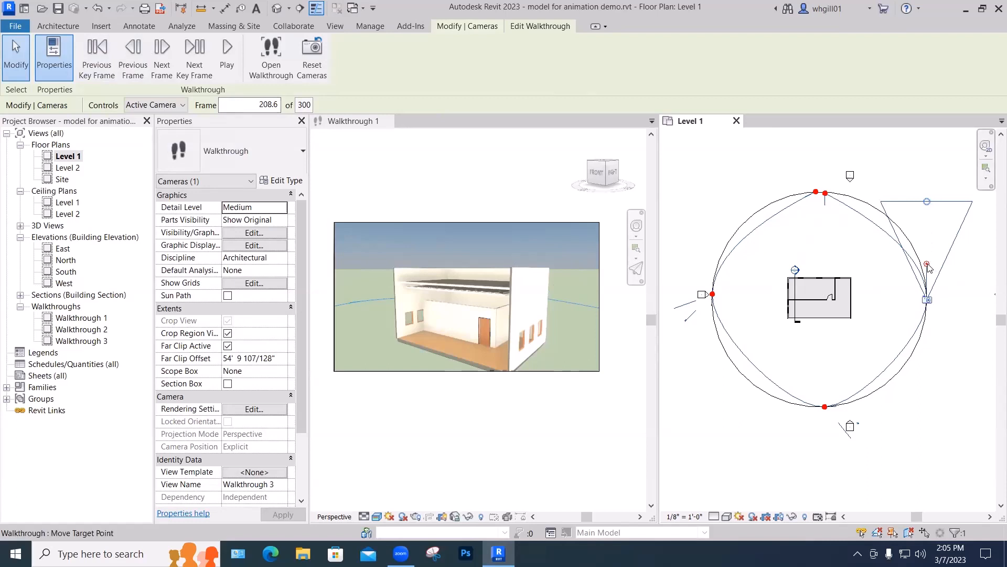
{"action": "left_click_drag", "start_coordinate": [927, 264], "coordinate": [891, 299]}
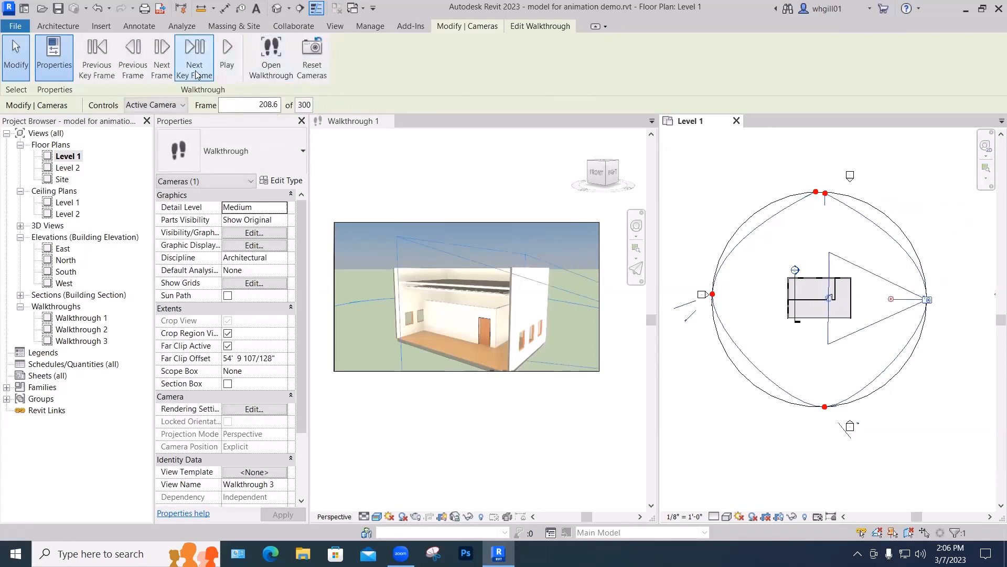
Step: Go back to the southern key frame and aim its camera at the building
{"action": "left_click", "coordinate": [133, 55]}
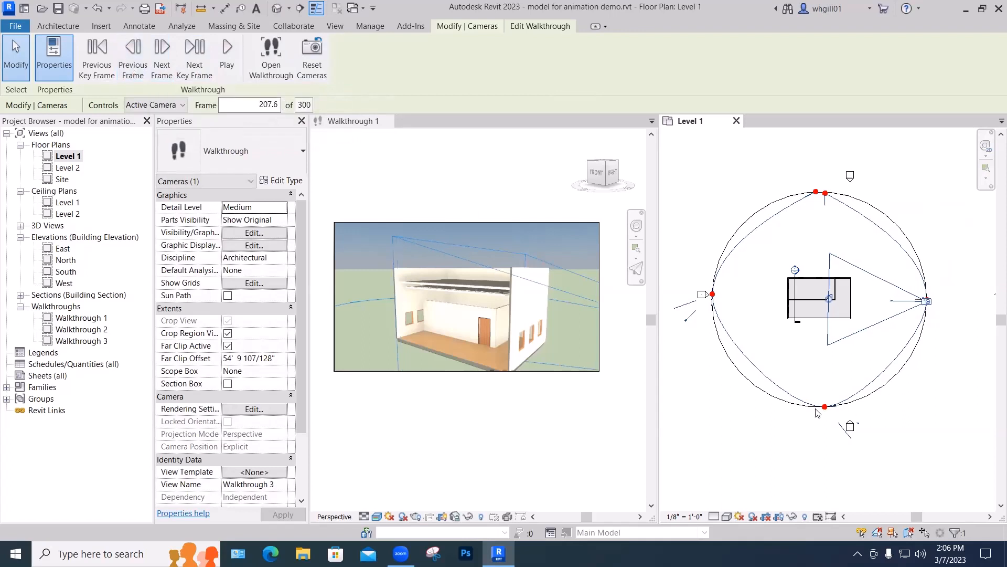
{"action": "left_click", "coordinate": [131, 72]}
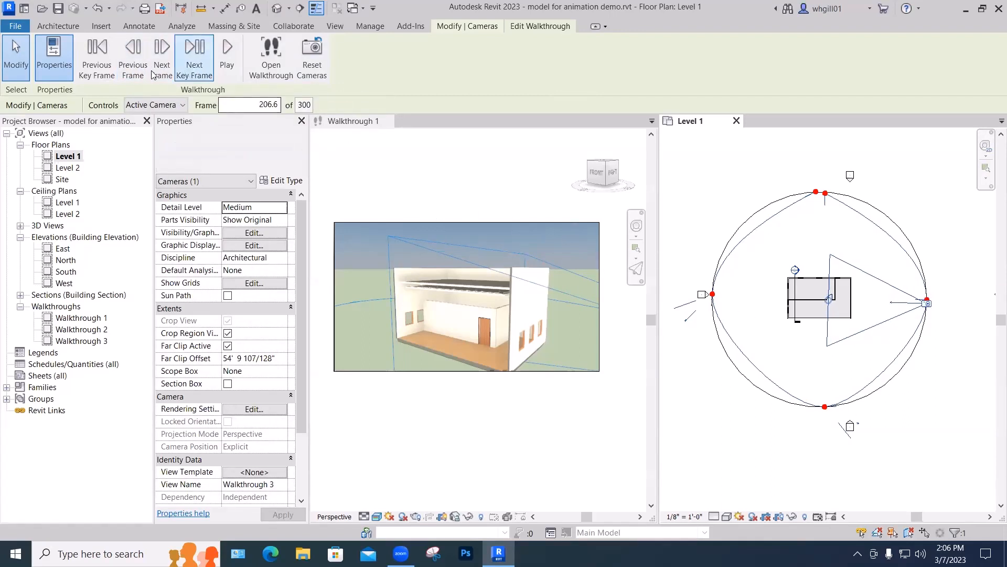
{"action": "left_click", "coordinate": [97, 72]}
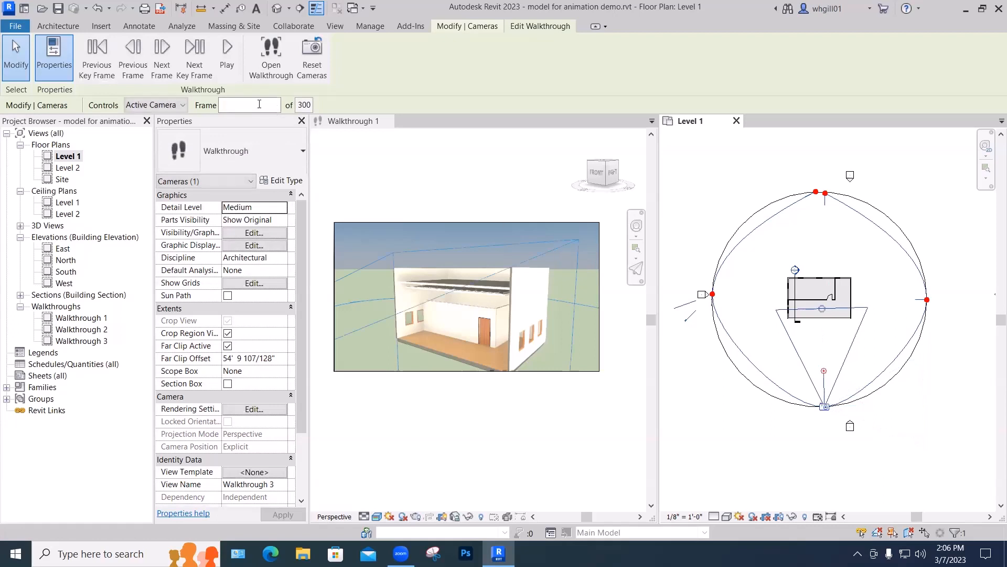
Step: Aim the walkthrough camera at the building at the western key frame and the first northern key frame, and stay in walkthrough editing
{"action": "left_click", "coordinate": [97, 63]}
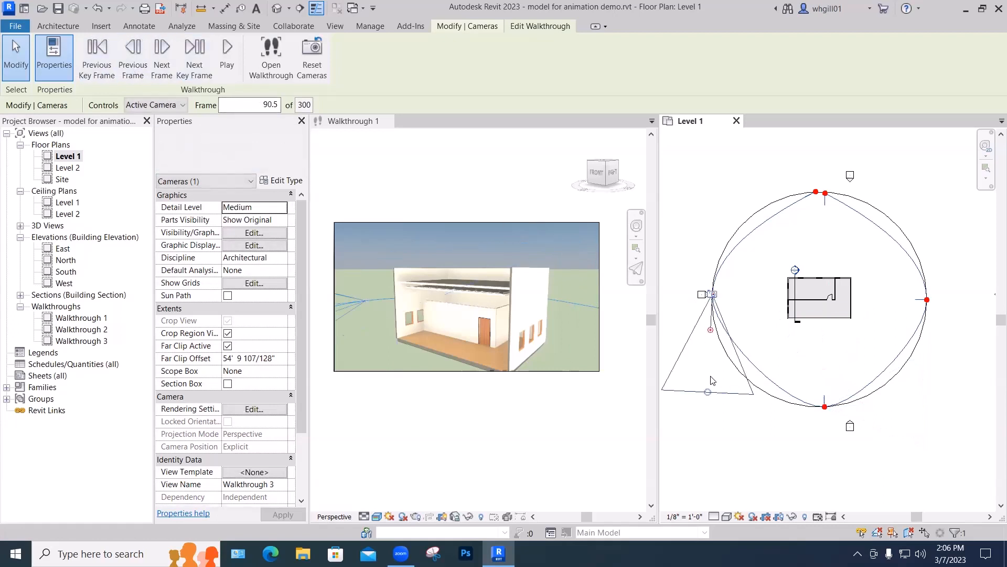
{"action": "left_click_drag", "start_coordinate": [710, 331], "coordinate": [784, 297]}
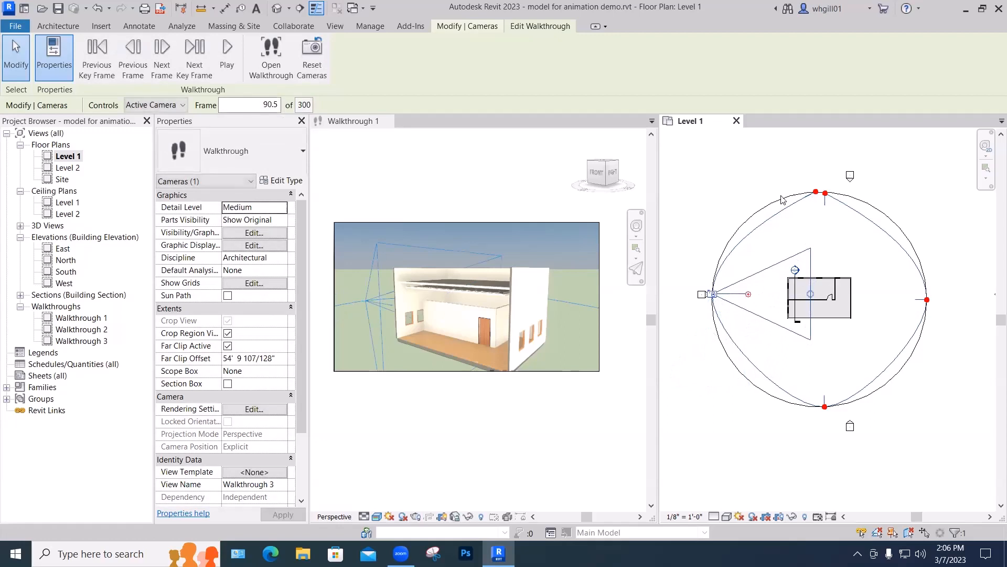
{"action": "left_click", "coordinate": [98, 63]}
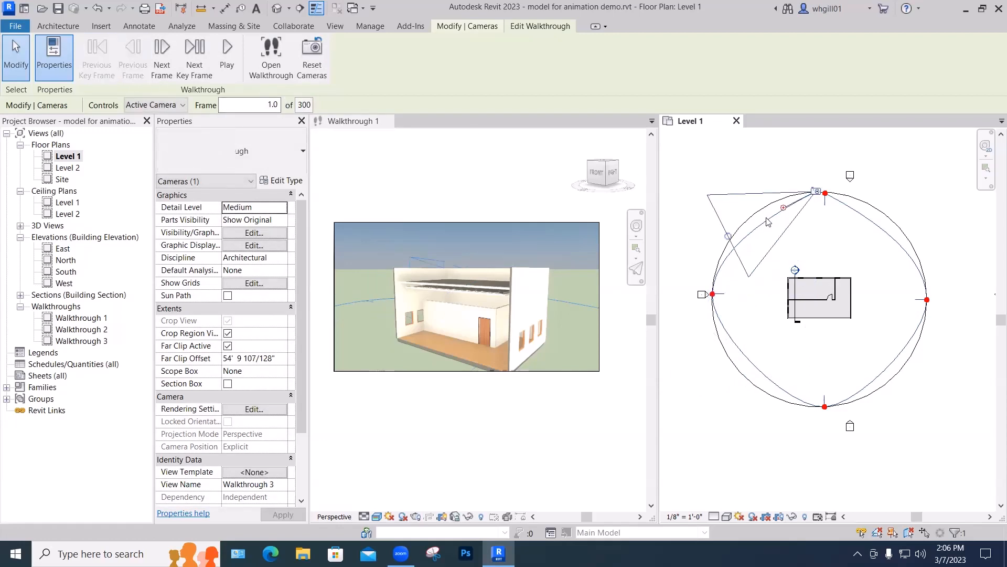
{"action": "left_click_drag", "start_coordinate": [785, 213], "coordinate": [820, 260]}
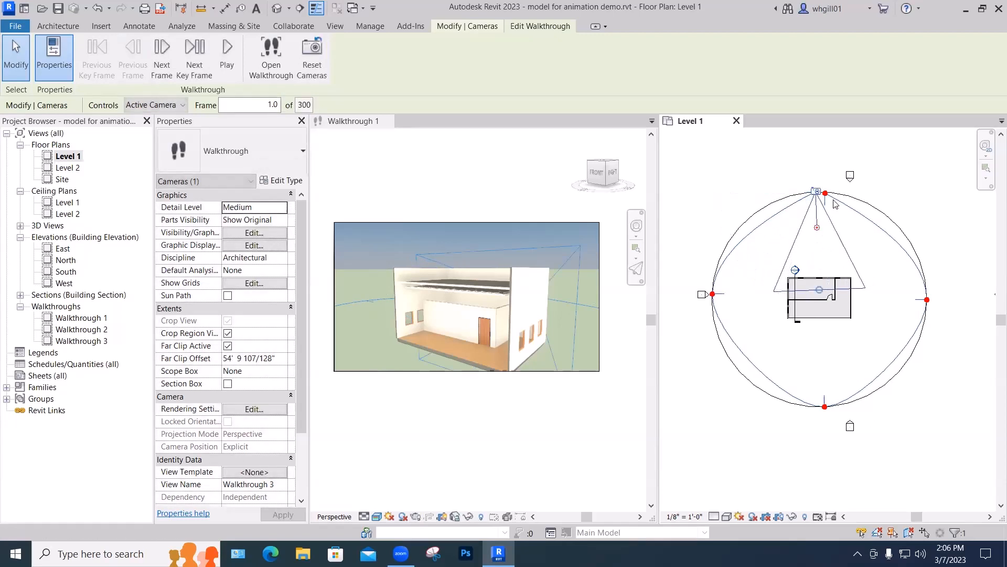
{"action": "left_click", "coordinate": [889, 157]}
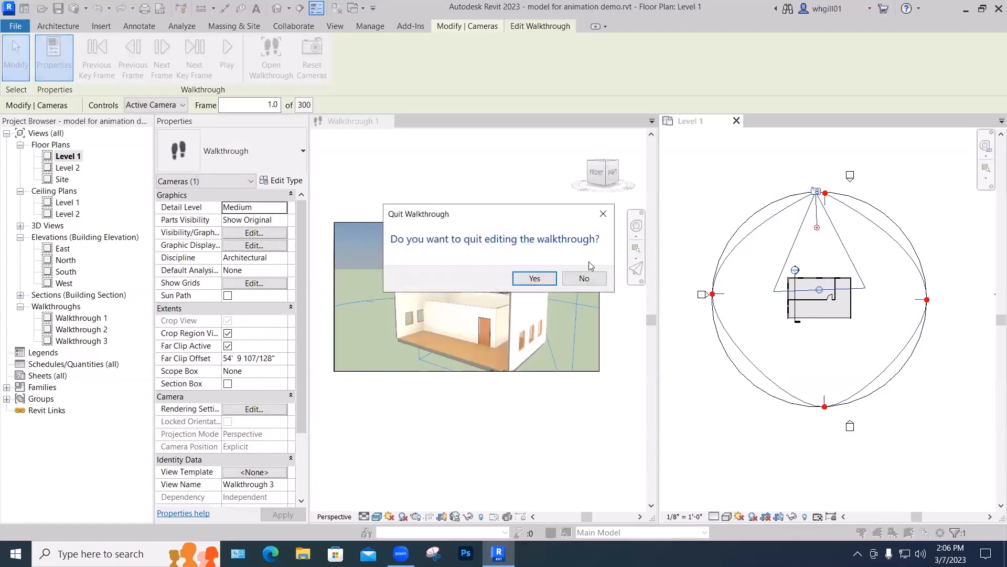
{"action": "left_click", "coordinate": [585, 280]}
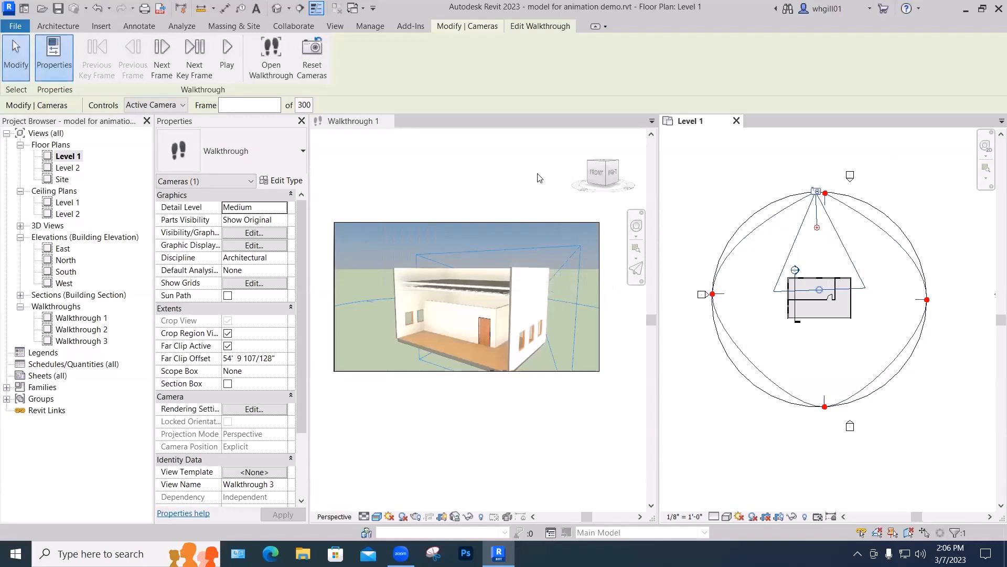
Step: Play the walkthrough from frame 1 with the Walkthrough 1 view active, stop the playback, and quit editing the walkthrough
{"action": "left_click", "coordinate": [482, 176]}
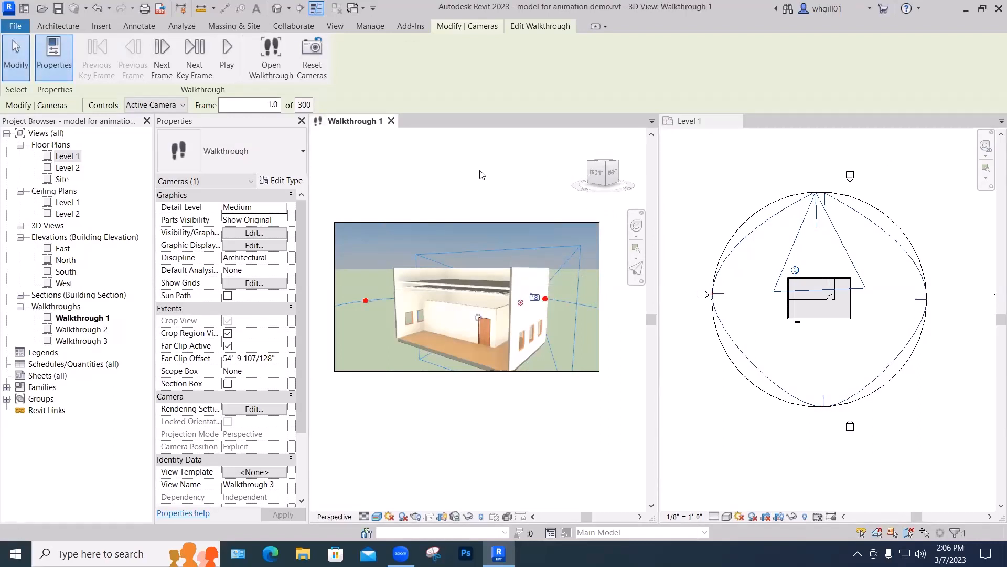
{"action": "left_click", "coordinate": [509, 221]}
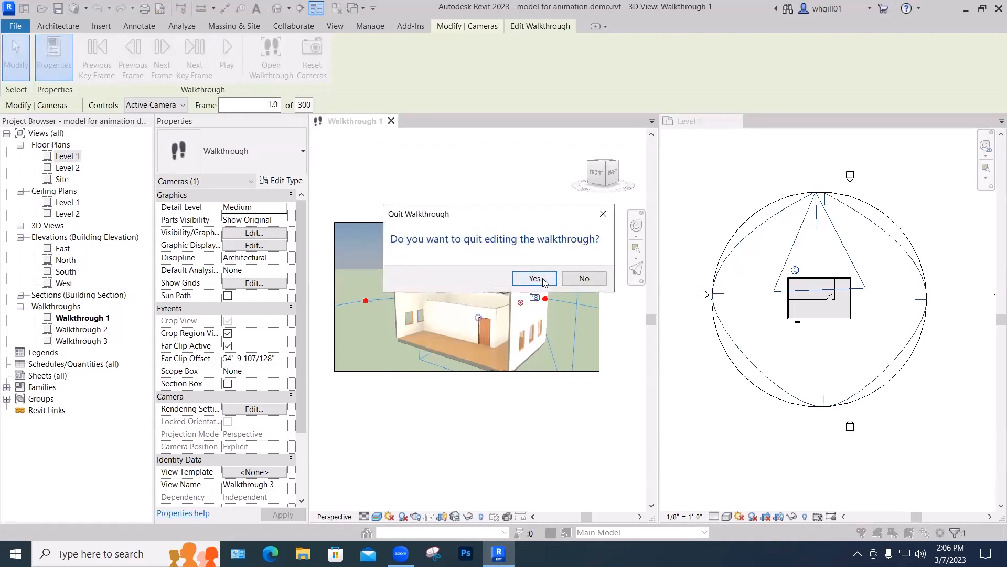
{"action": "left_click", "coordinate": [584, 278]}
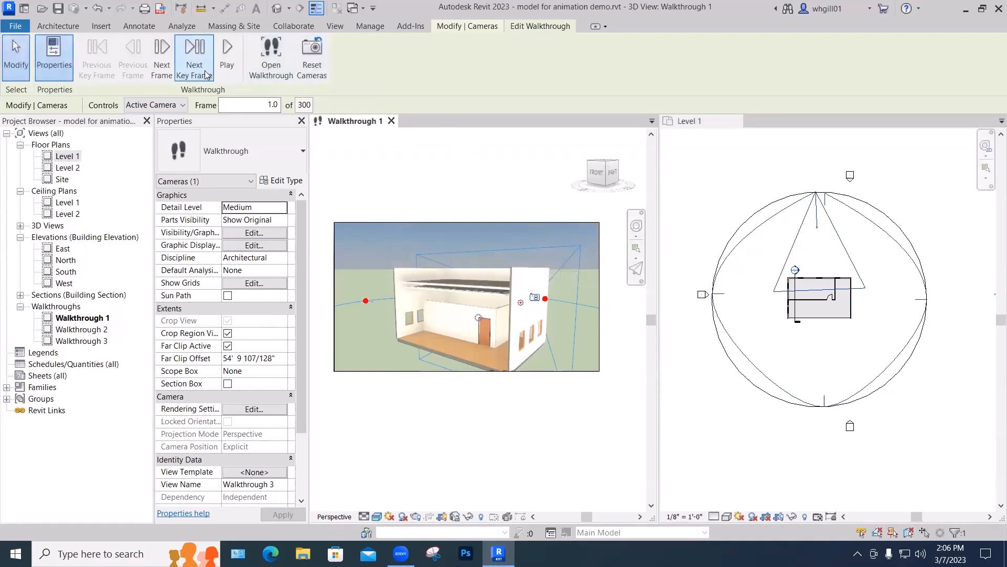
{"action": "left_click", "coordinate": [228, 70]}
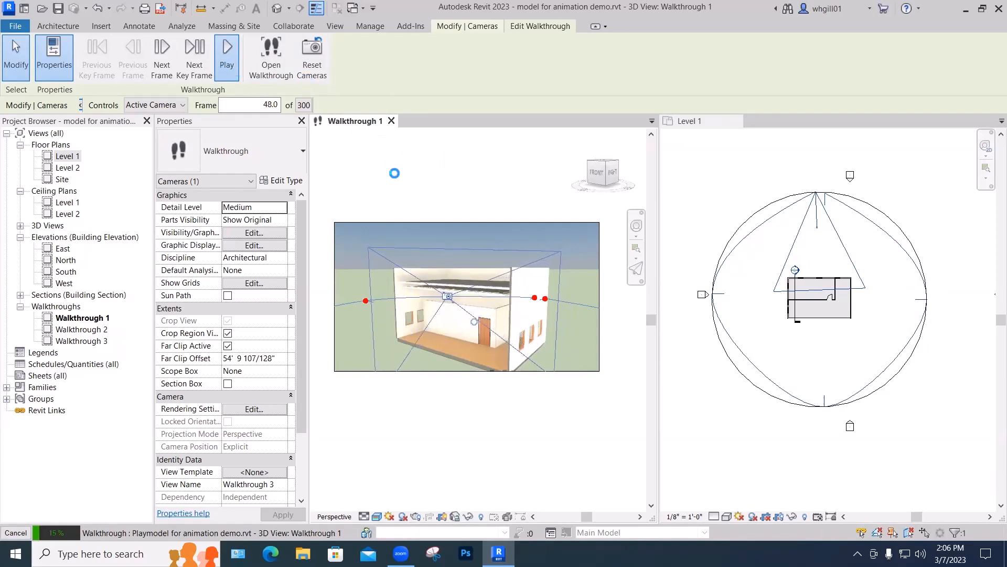
{"action": "key", "text": "Escape"}
{"action": "left_click", "coordinate": [536, 292]}
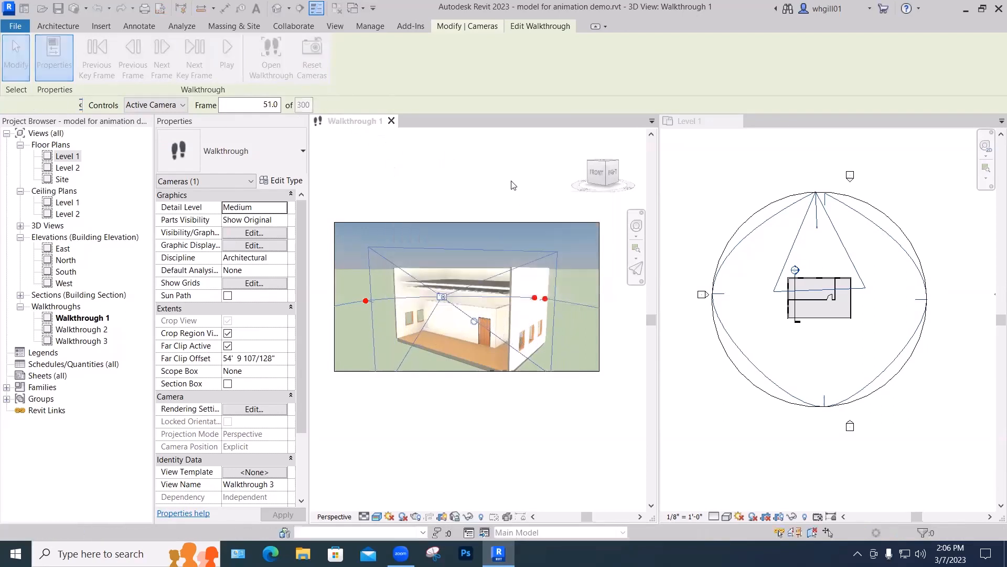
{"action": "key", "text": "Escape"}
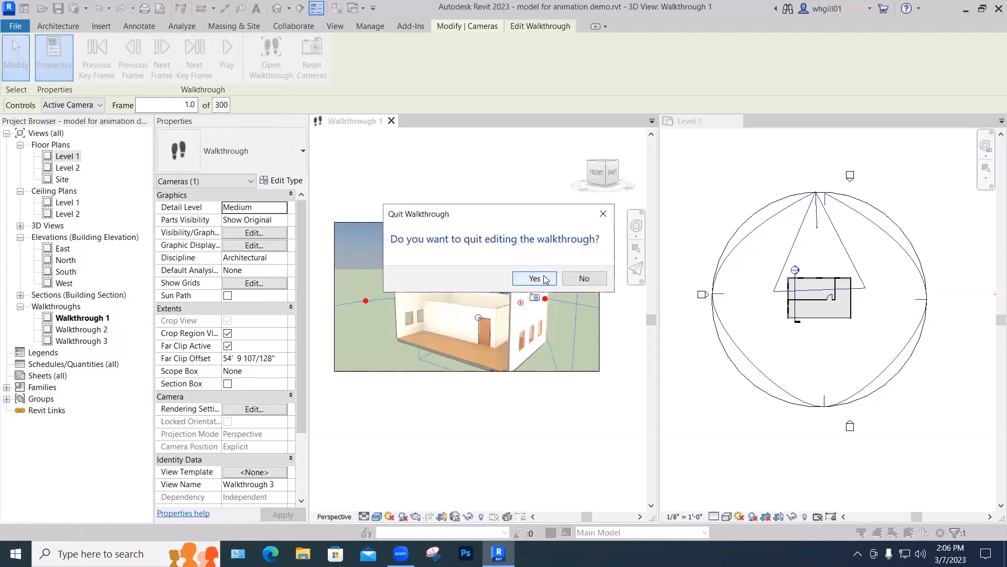
{"action": "left_click", "coordinate": [534, 278]}
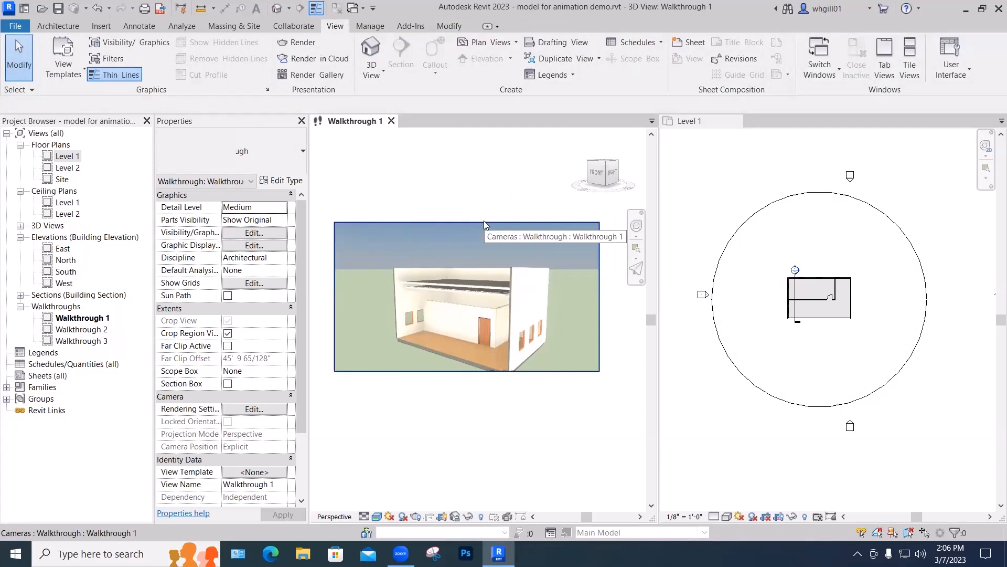
Step: Close the Walkthrough 1 view and tile the Walkthrough 3 view beside the Level 1 plan
{"action": "left_click", "coordinate": [391, 121]}
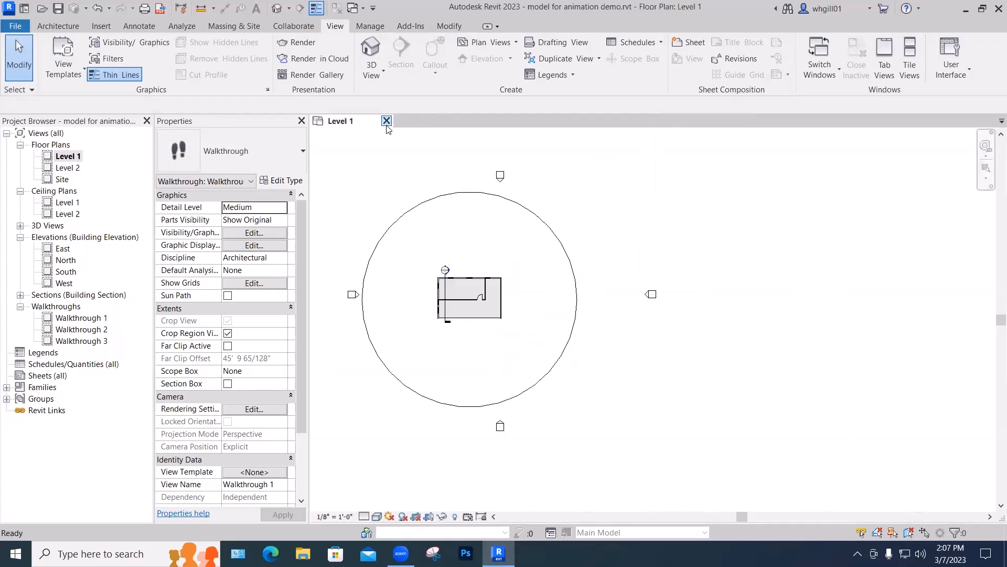
{"action": "double_click", "coordinate": [84, 341]}
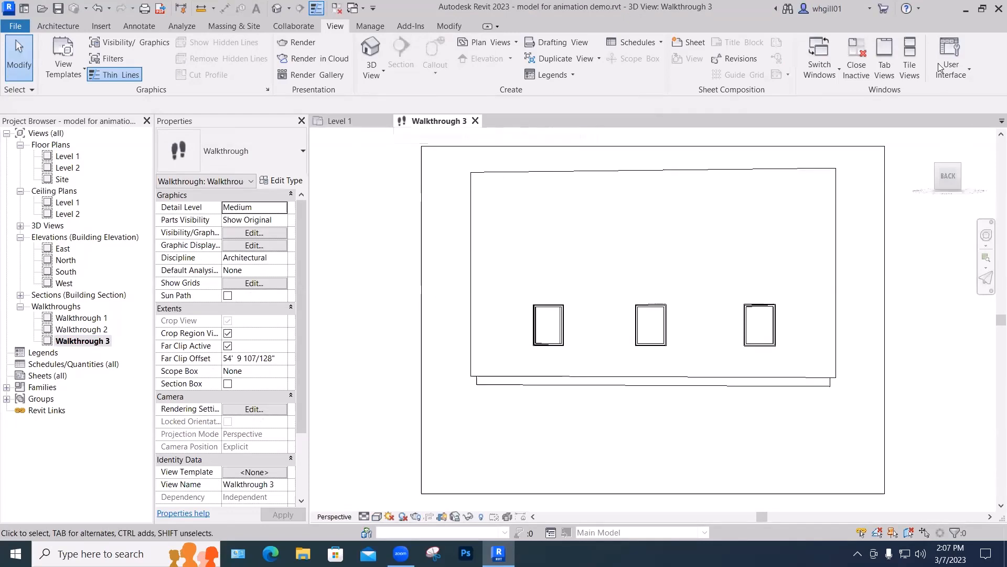
{"action": "left_click", "coordinate": [914, 75]}
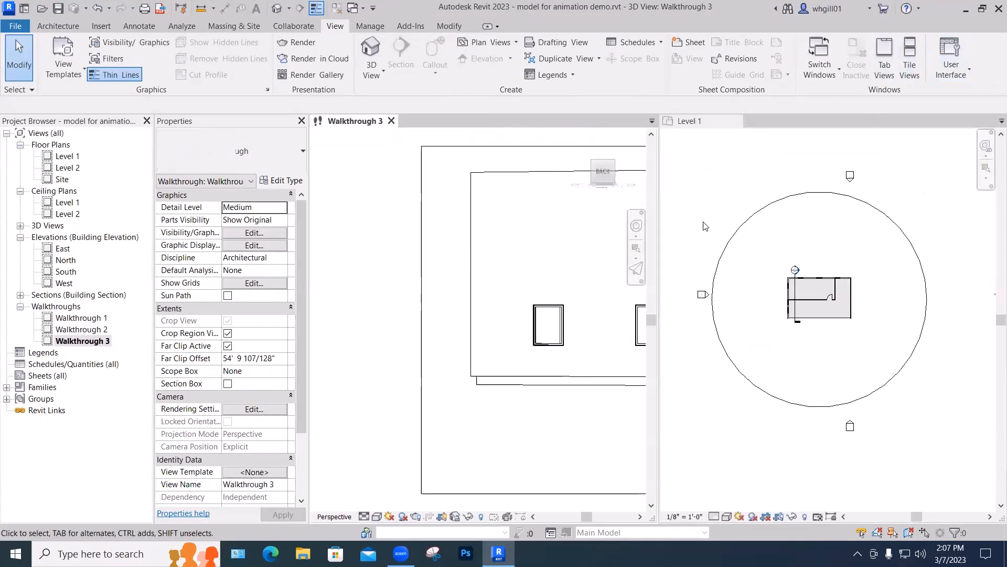
{"action": "middle_click_drag", "start_coordinate": [589, 270], "coordinate": [484, 299]}
{"action": "scroll", "coordinate": [497, 282], "scroll_direction": "down", "scroll_amount": 3}
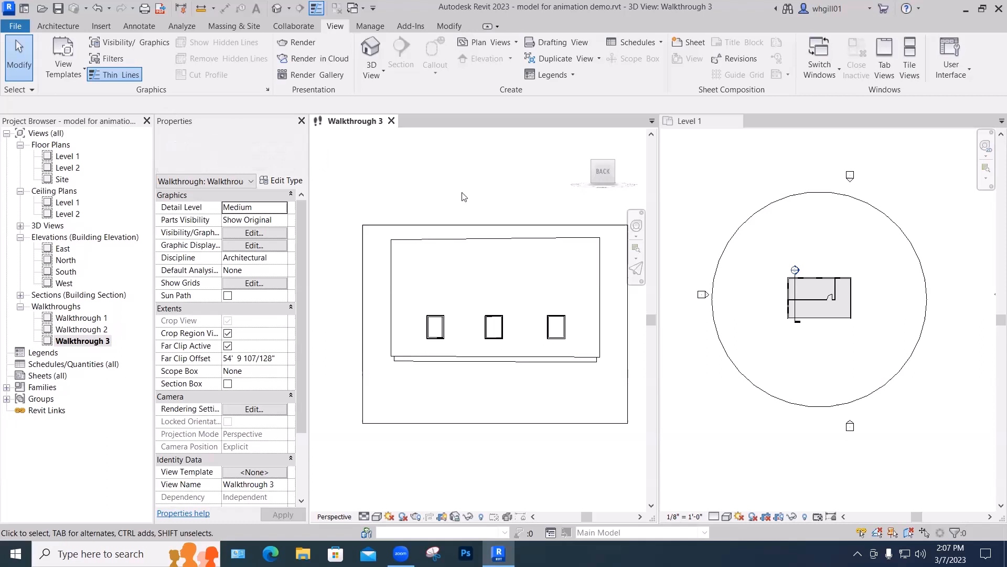
Step: Edit Walkthrough 3 from its camera view, play it from frame 1, and turn off Far Clip Active
{"action": "left_click", "coordinate": [469, 225]}
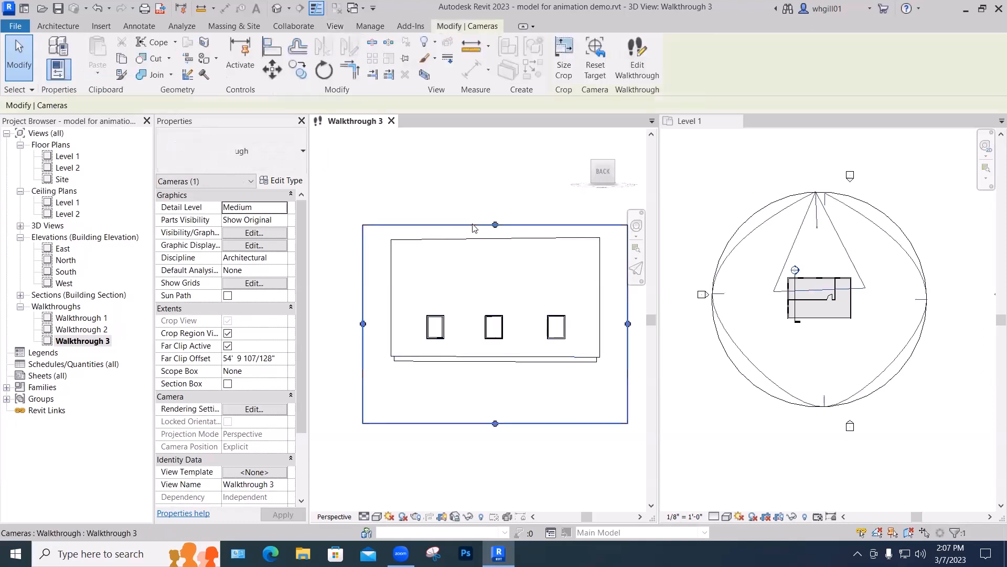
{"action": "left_click", "coordinate": [636, 62]}
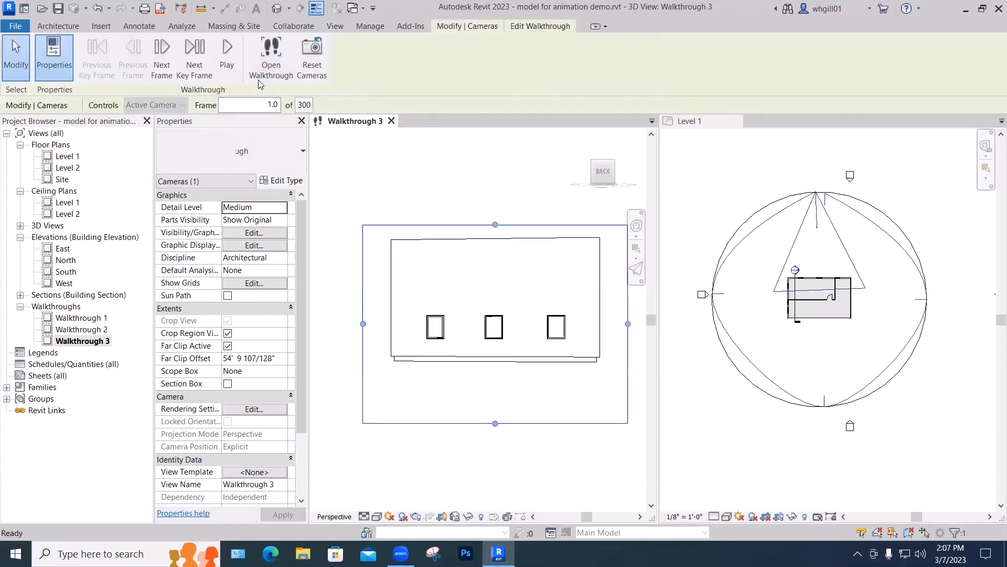
{"action": "left_click", "coordinate": [233, 66]}
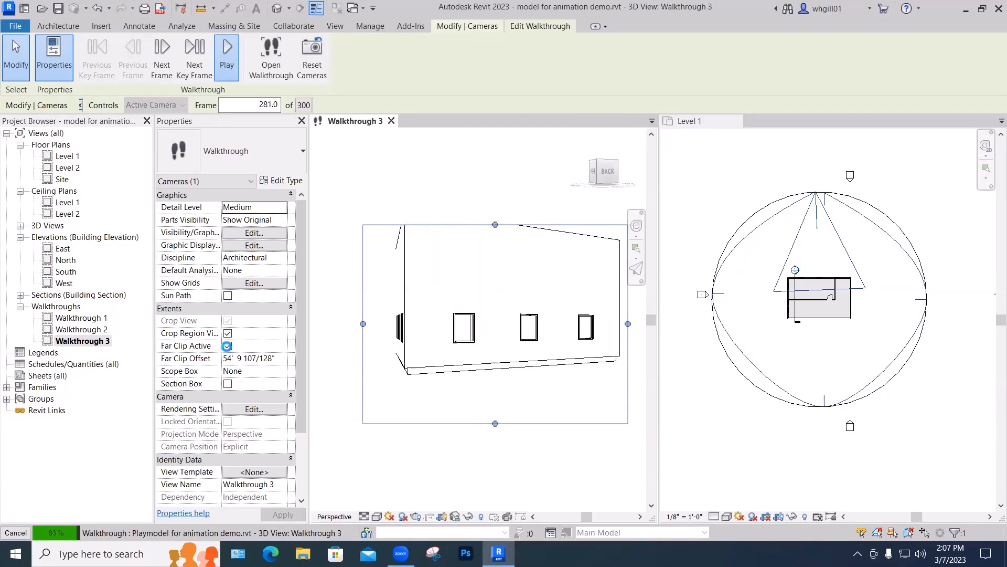
{"action": "left_click", "coordinate": [228, 346]}
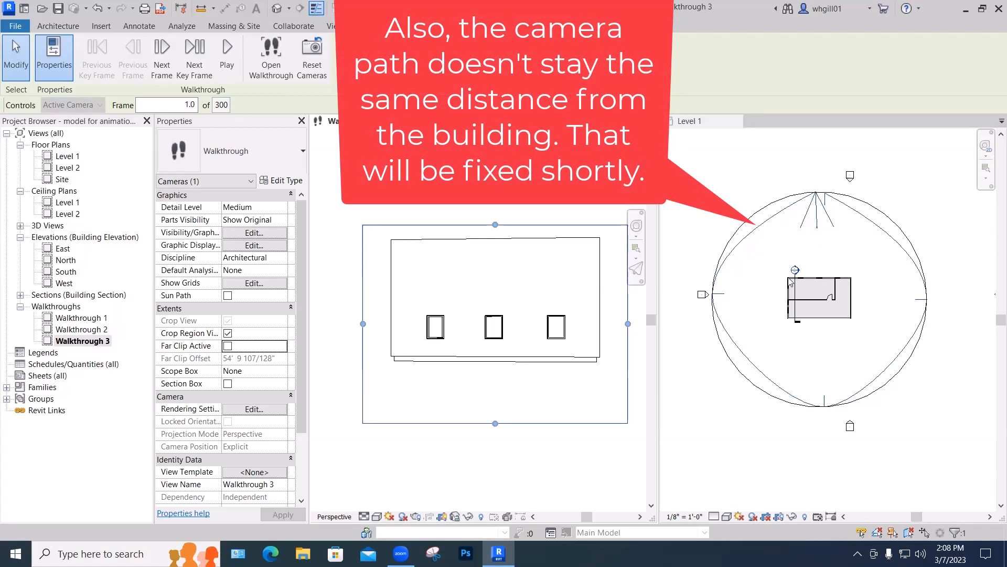
Step: Set the walkthrough controls to Path in the Level 1 plan and move the first northern key frame outward beyond the circle
{"action": "scroll", "coordinate": [792, 281], "scroll_direction": "down", "scroll_amount": 2}
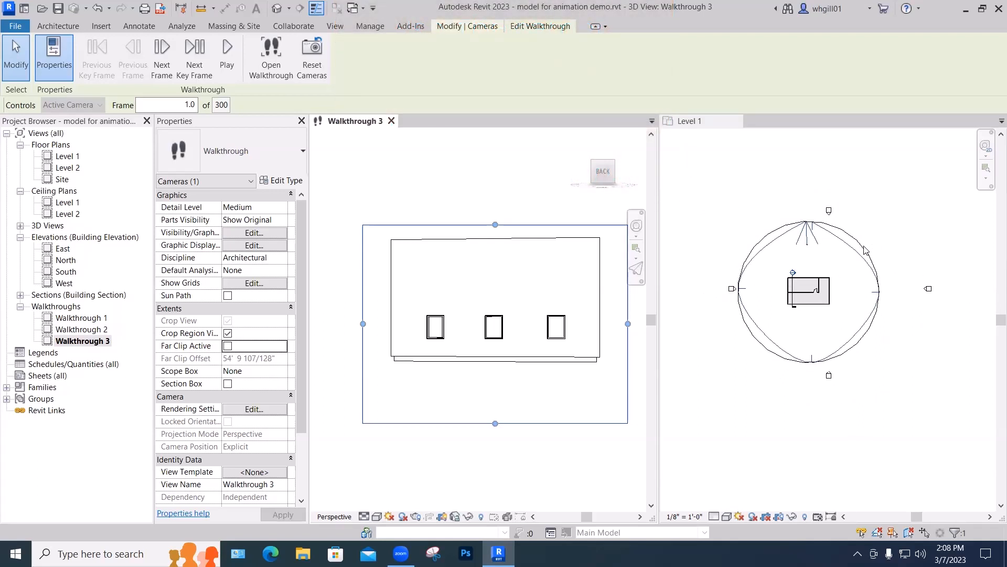
{"action": "left_click", "coordinate": [686, 279]}
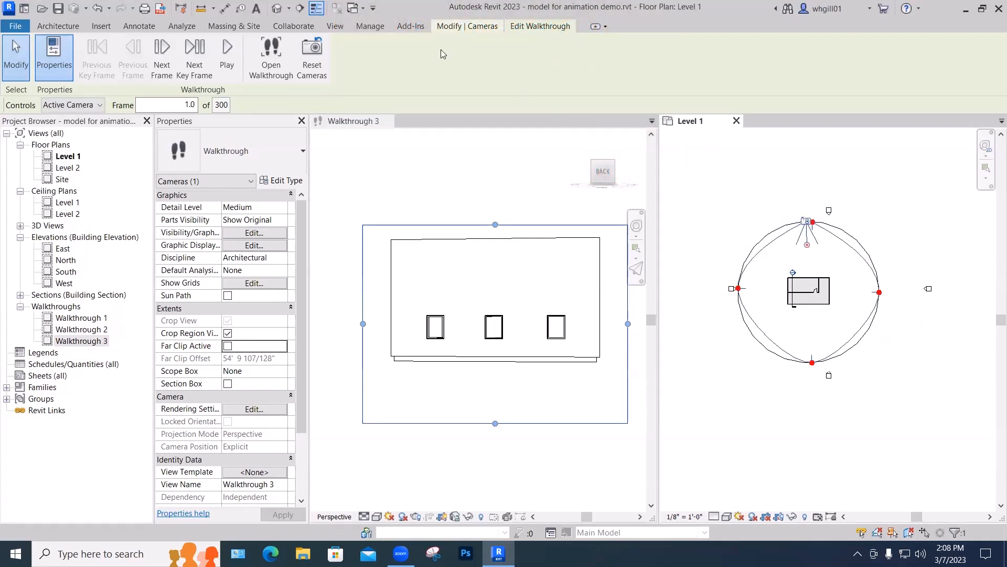
{"action": "left_click", "coordinate": [271, 55]}
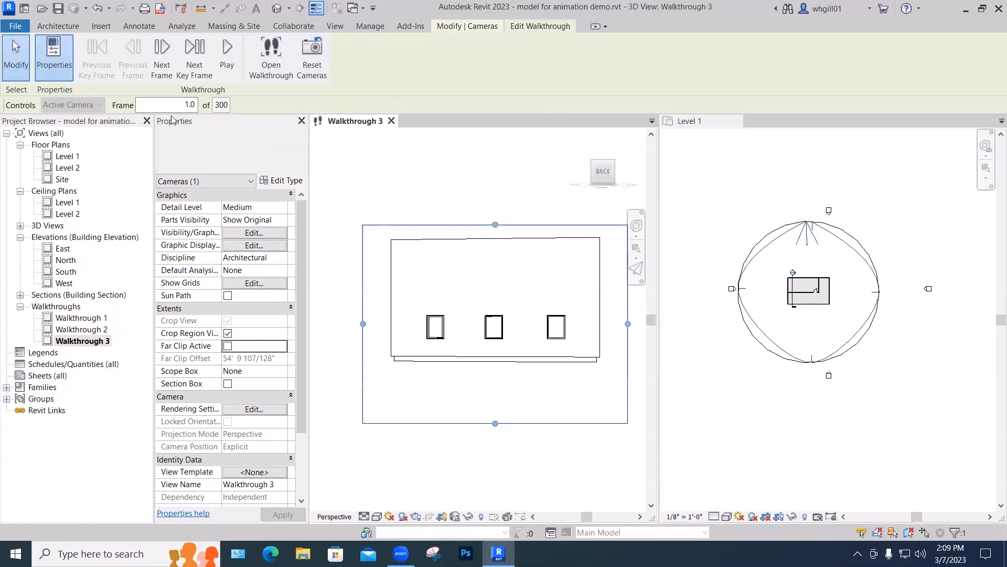
{"action": "left_click", "coordinate": [765, 241]}
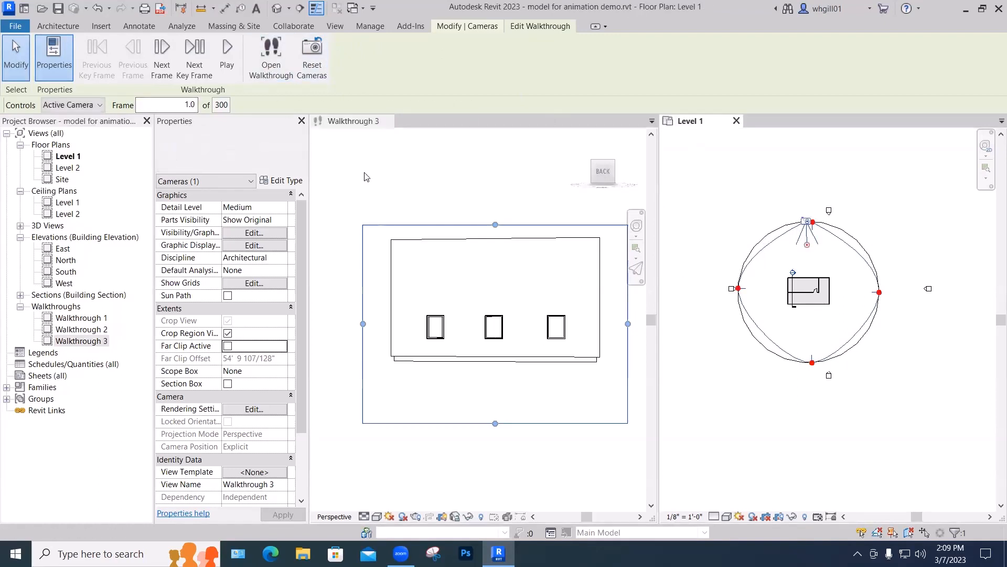
{"action": "left_click", "coordinate": [101, 107]}
{"action": "left_click", "coordinate": [63, 126]}
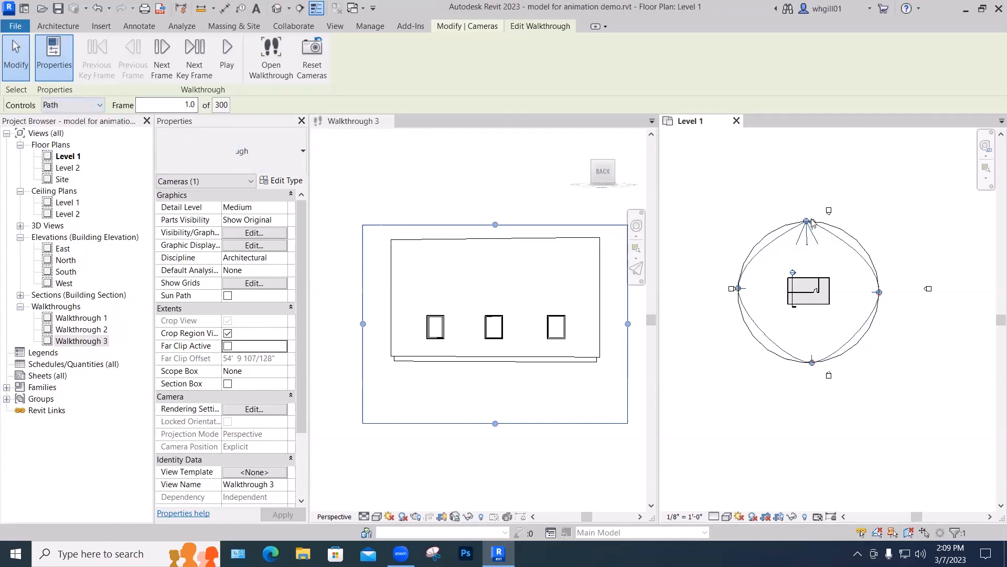
{"action": "left_click_drag", "start_coordinate": [807, 220], "coordinate": [803, 171]}
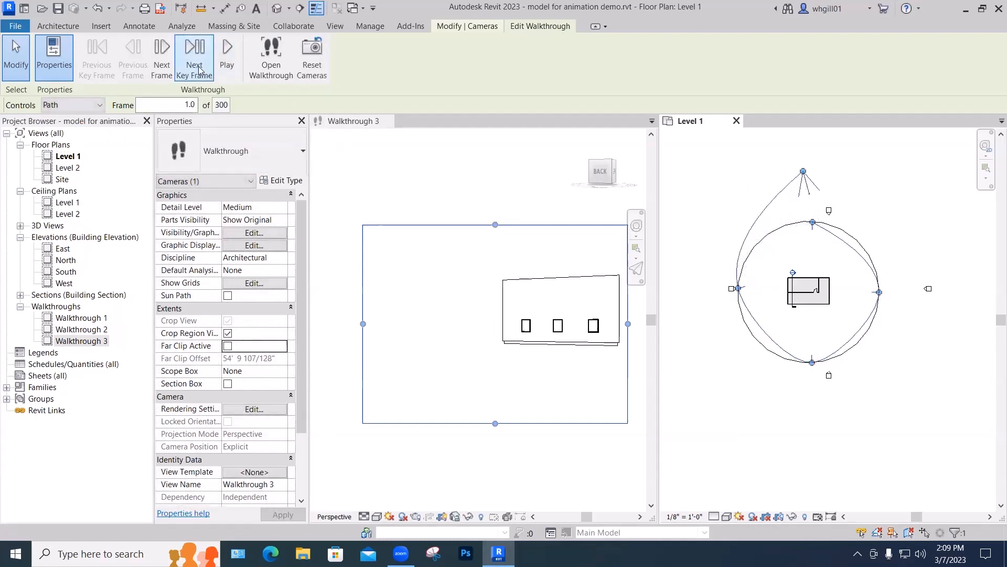
Step: Move the western, southern, eastern and last northern key frames outward beyond the circle, farther from the building
{"action": "left_click", "coordinate": [195, 55]}
{"action": "left_click_drag", "start_coordinate": [738, 288], "coordinate": [701, 291]}
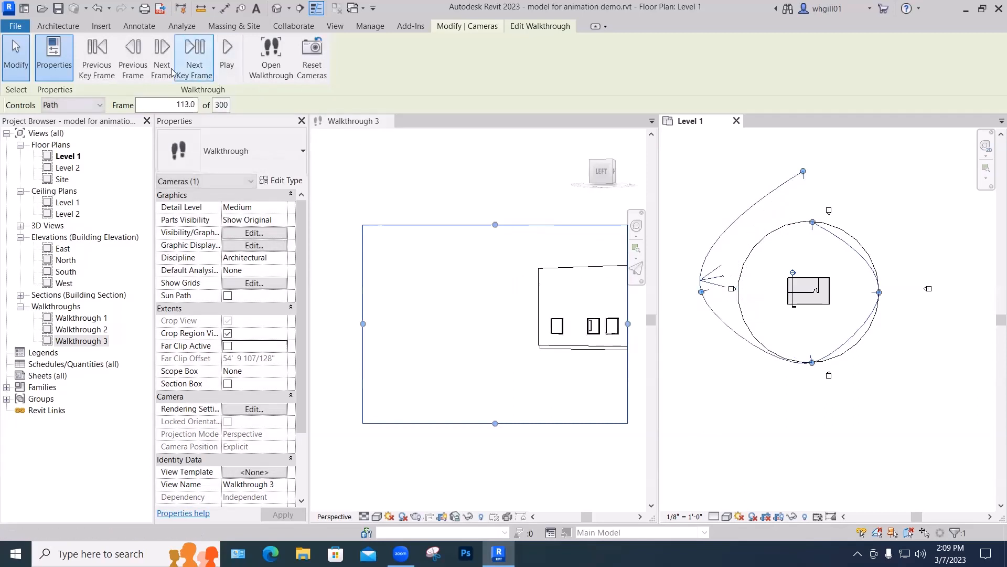
{"action": "left_click", "coordinate": [193, 58]}
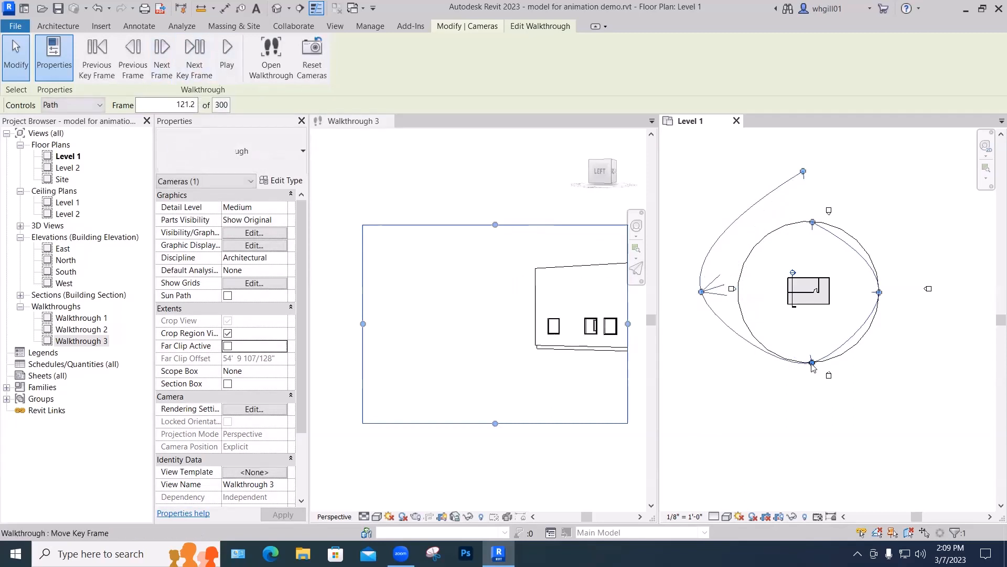
{"action": "left_click_drag", "start_coordinate": [813, 369], "coordinate": [813, 394]}
{"action": "left_click_drag", "start_coordinate": [880, 292], "coordinate": [922, 293]}
{"action": "left_click_drag", "start_coordinate": [813, 223], "coordinate": [810, 183]}
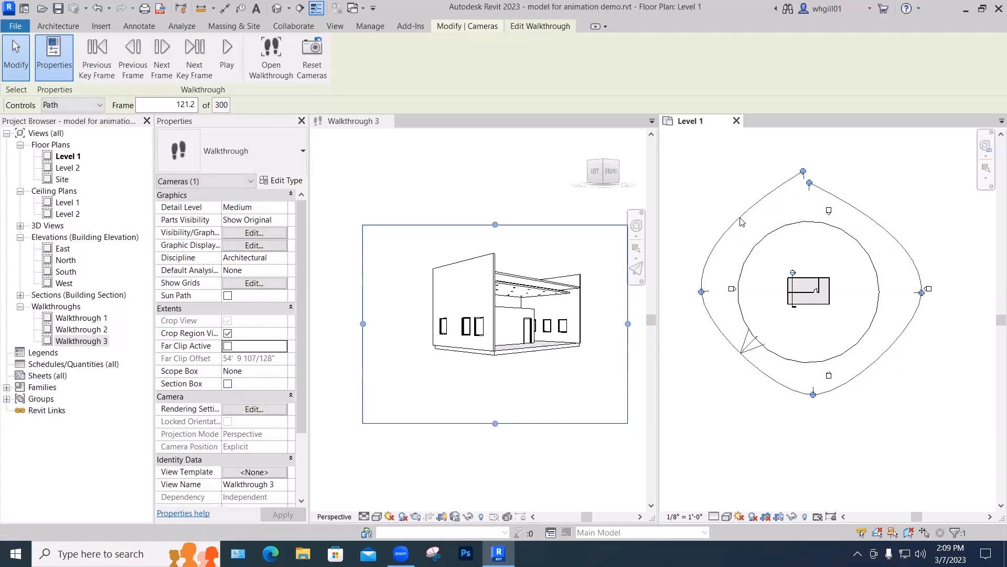
Step: Add four key frames to the walkthrough path, one each on its northwest, southwest, southeast and northeast stretches
{"action": "left_click", "coordinate": [100, 107]}
{"action": "left_click", "coordinate": [66, 139]}
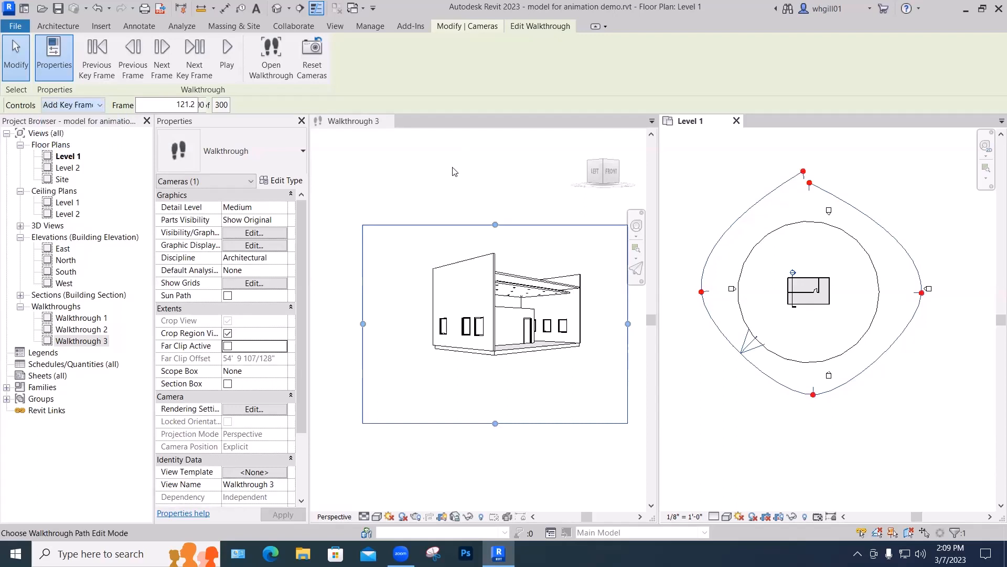
{"action": "left_click", "coordinate": [739, 218]}
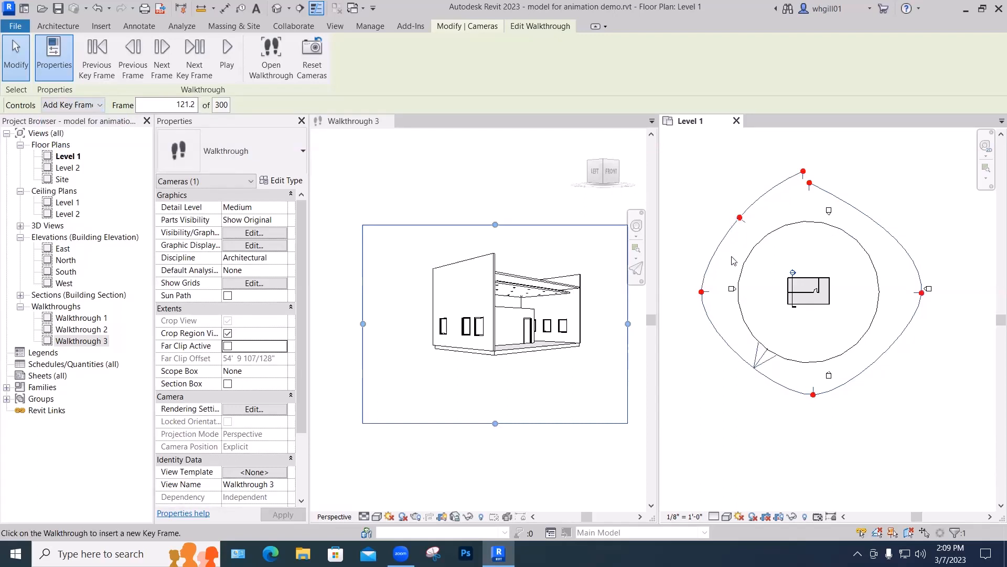
{"action": "left_click", "coordinate": [739, 357]}
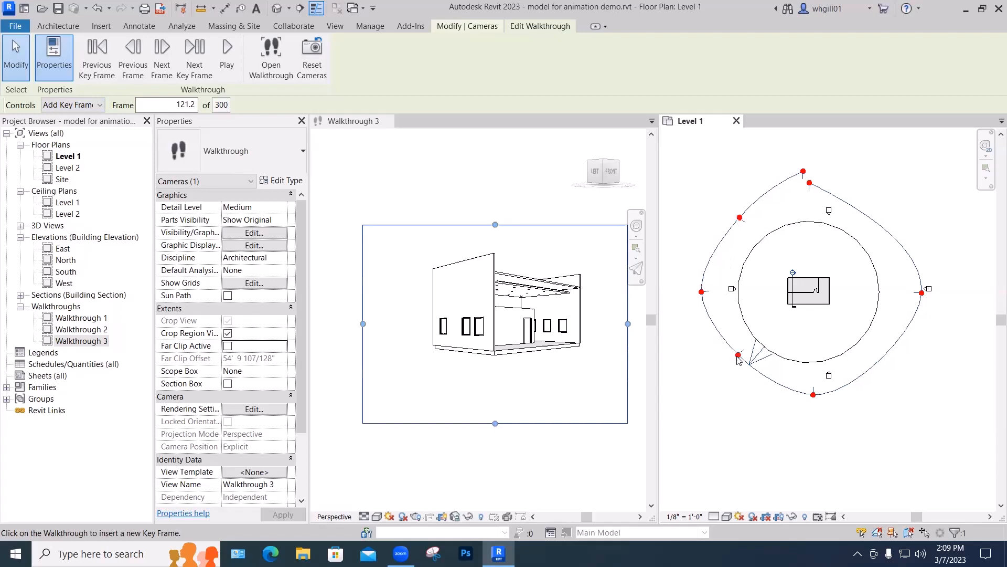
{"action": "left_click", "coordinate": [882, 359]}
{"action": "left_click", "coordinate": [874, 215]}
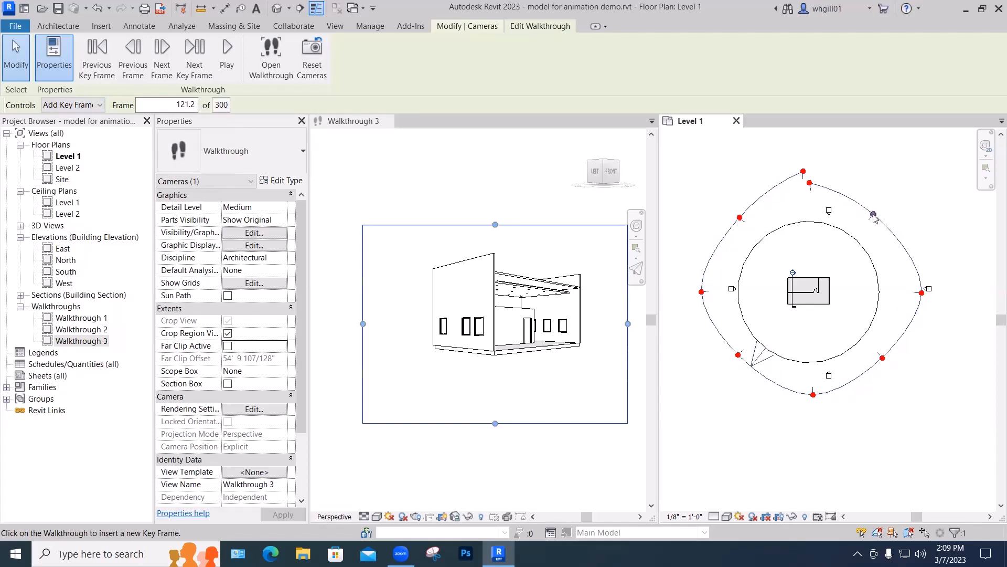
Step: Set the walkthrough controls to Path and move the northeast key frame outward, then nudge the path at the northwest key frame
{"action": "left_click", "coordinate": [100, 105]}
{"action": "left_click", "coordinate": [58, 127]}
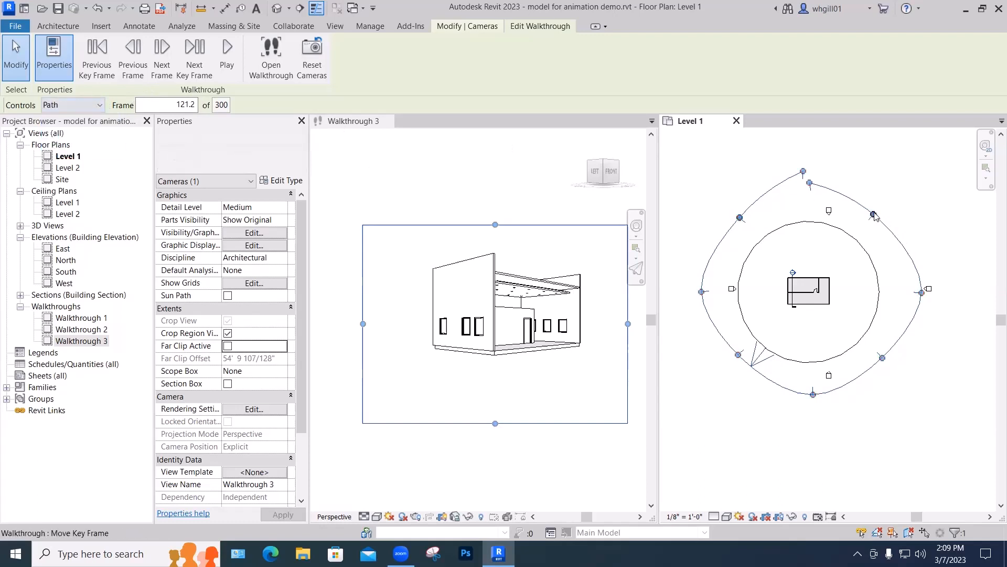
{"action": "left_click_drag", "start_coordinate": [872, 214], "coordinate": [880, 202]}
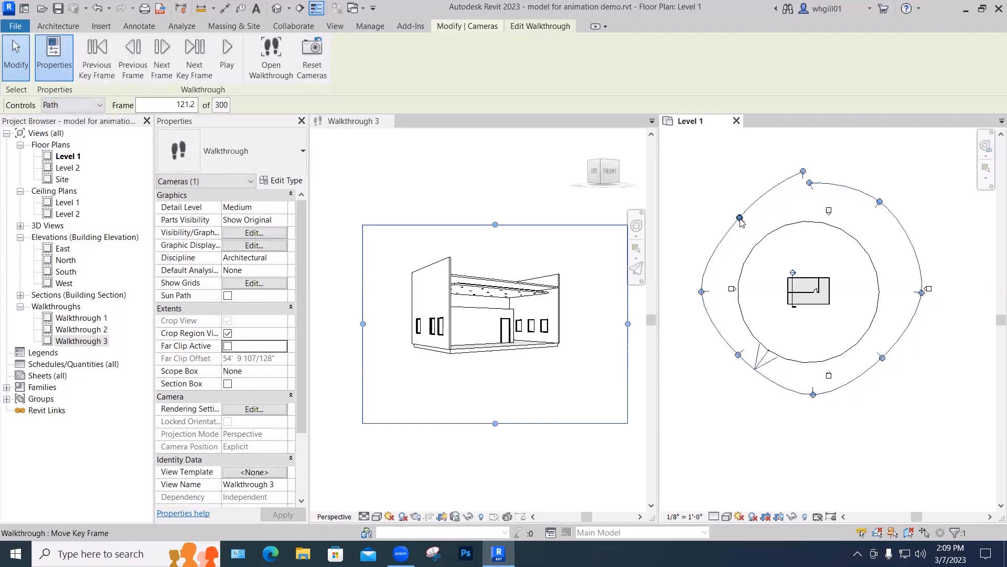
{"action": "mouse_move", "coordinate": [741, 219]}
{"action": "left_mouse_down"}
{"action": "mouse_move", "coordinate": [733, 229]}
{"action": "mouse_move", "coordinate": [738, 216]}
{"action": "left_mouse_up"}
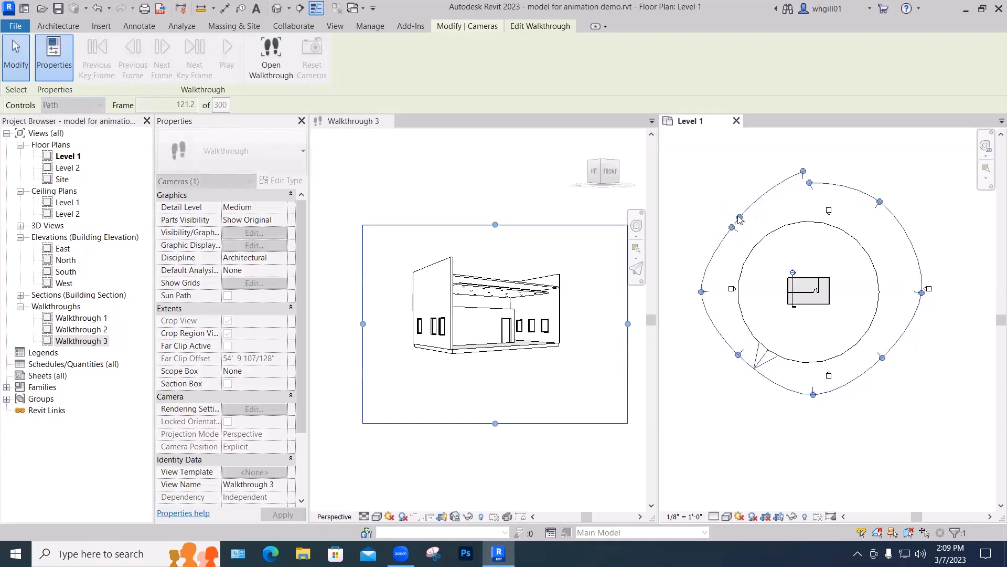
{"action": "left_click", "coordinate": [744, 217]}
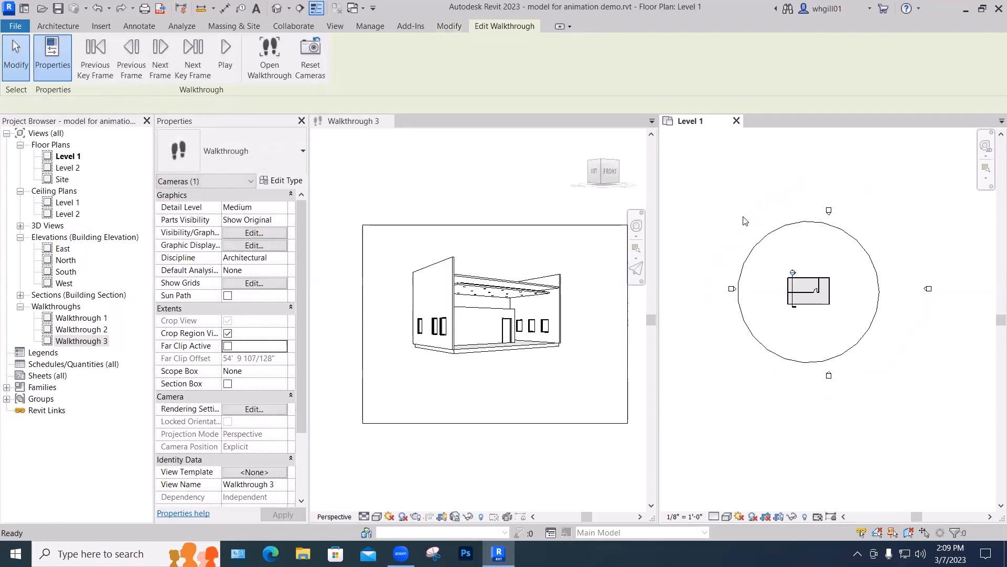
Step: Reopen Walkthrough 3 for editing and remove the extra key frame just below the northwest one in the Level 1 plan
{"action": "left_click", "coordinate": [573, 226]}
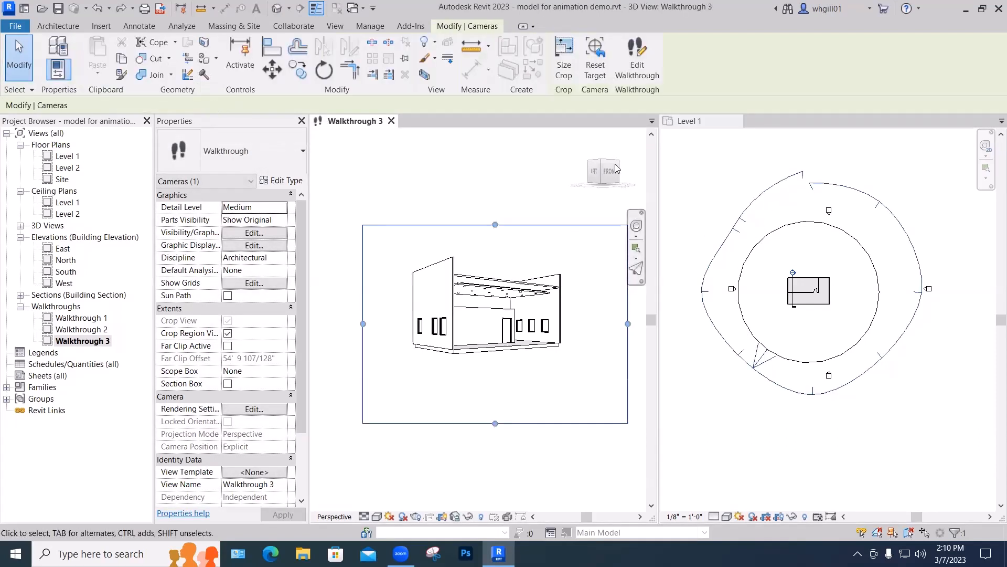
{"action": "left_click", "coordinate": [638, 60]}
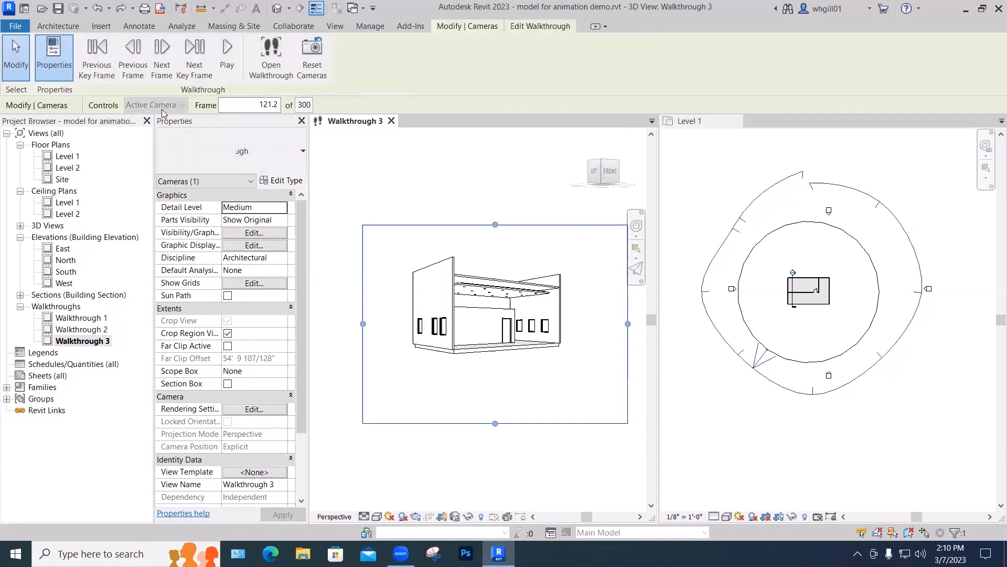
{"action": "left_click", "coordinate": [712, 222]}
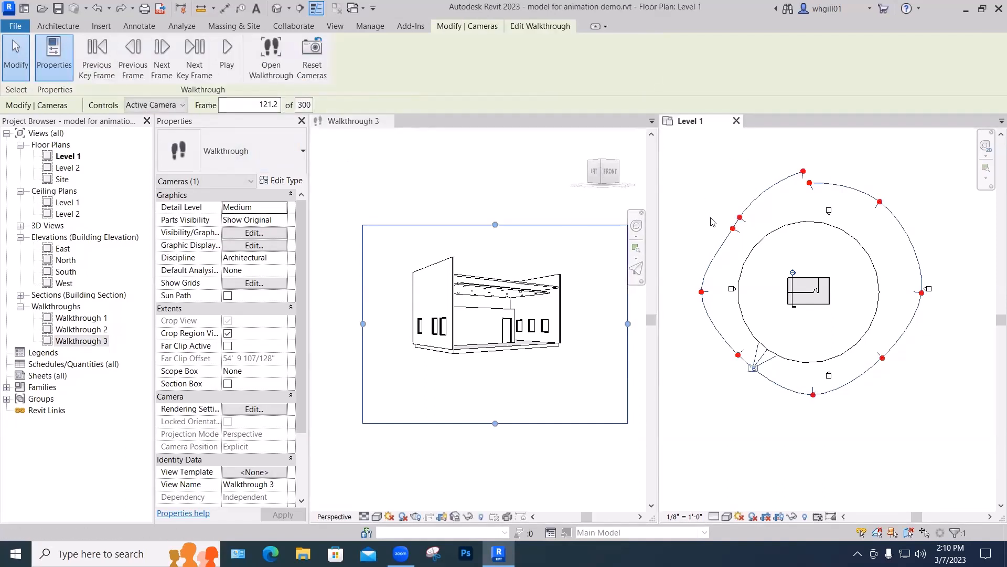
{"action": "left_click", "coordinate": [183, 108]}
{"action": "left_click", "coordinate": [158, 150]}
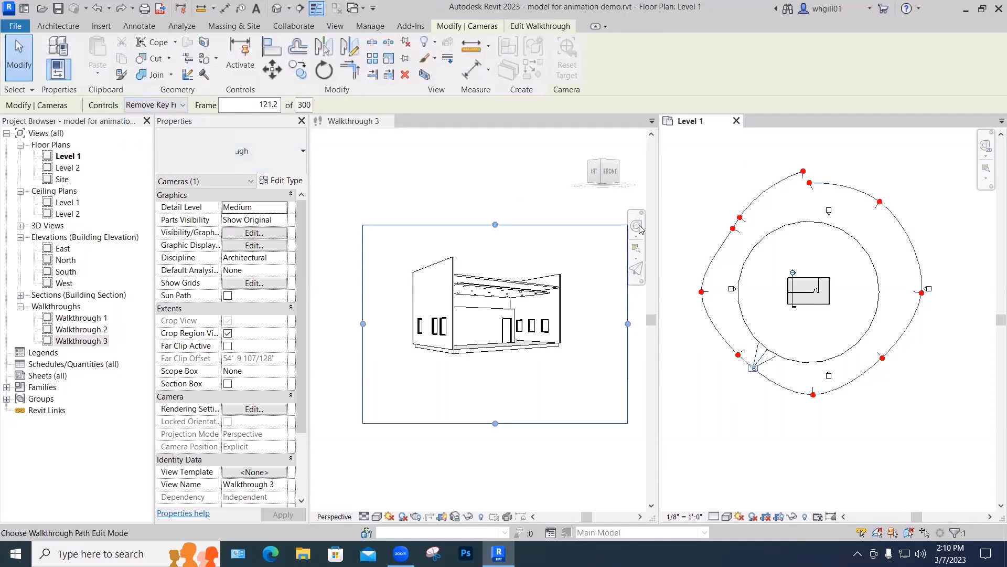
{"action": "left_click", "coordinate": [733, 228]}
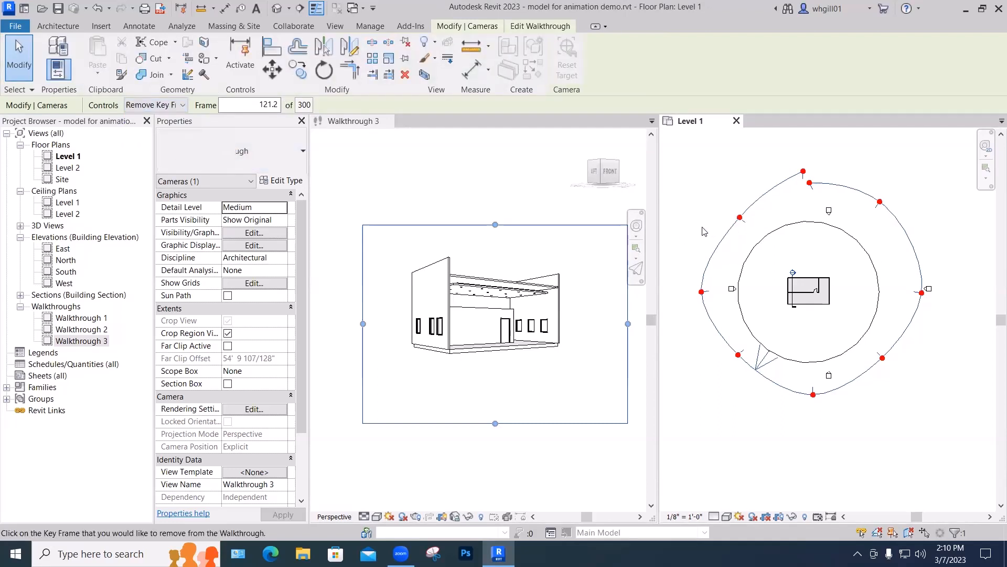
Step: Set the controls to Path and move the northwest, southwest, southeast, northeast and last northern key frames outward to round the path
{"action": "left_click", "coordinate": [183, 108]}
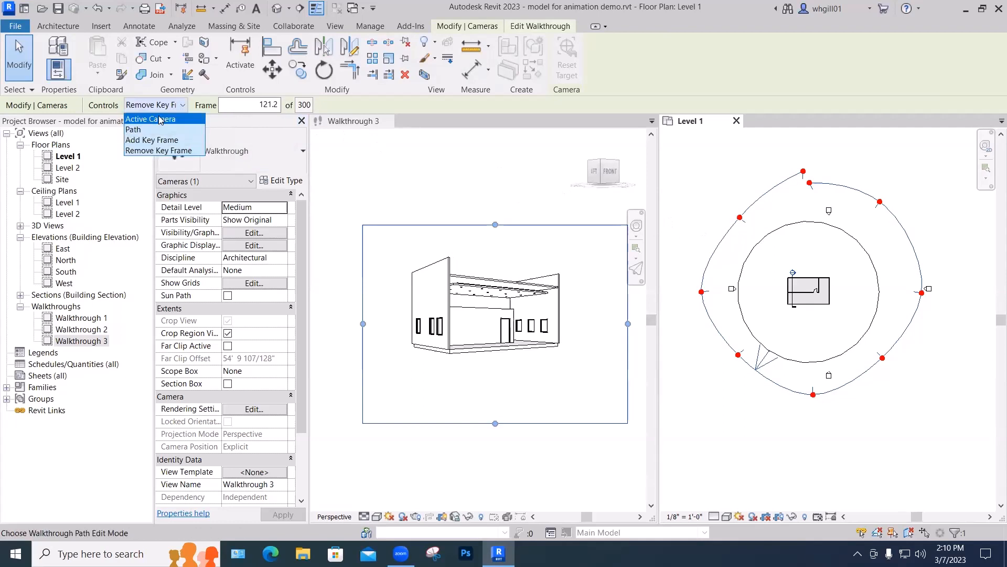
{"action": "left_click", "coordinate": [139, 124]}
{"action": "left_click_drag", "start_coordinate": [740, 217], "coordinate": [725, 211]}
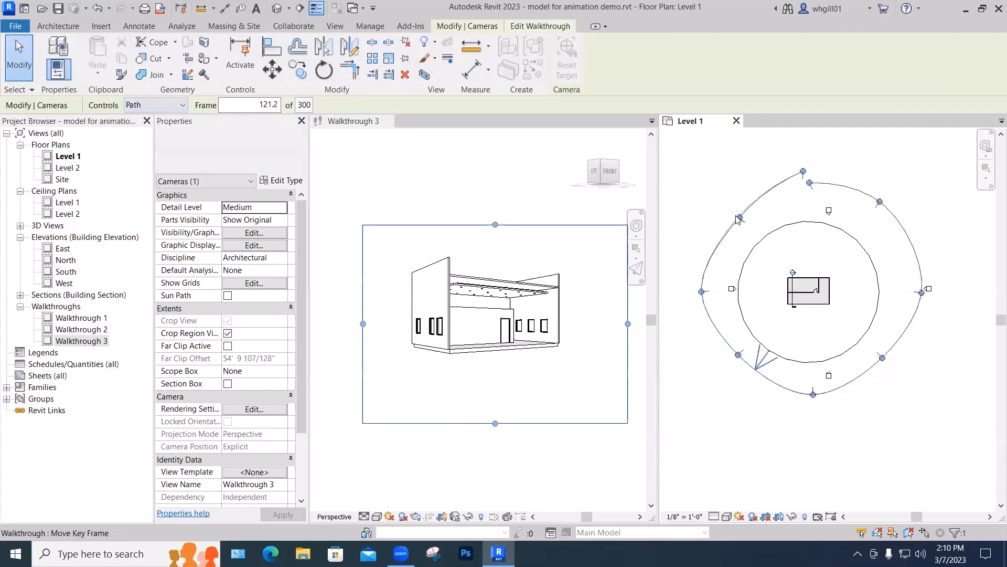
{"action": "left_click_drag", "start_coordinate": [739, 355], "coordinate": [737, 362]}
{"action": "left_click_drag", "start_coordinate": [883, 358], "coordinate": [895, 363]}
{"action": "left_click_drag", "start_coordinate": [880, 202], "coordinate": [885, 198]}
{"action": "left_click_drag", "start_coordinate": [810, 182], "coordinate": [813, 173]}
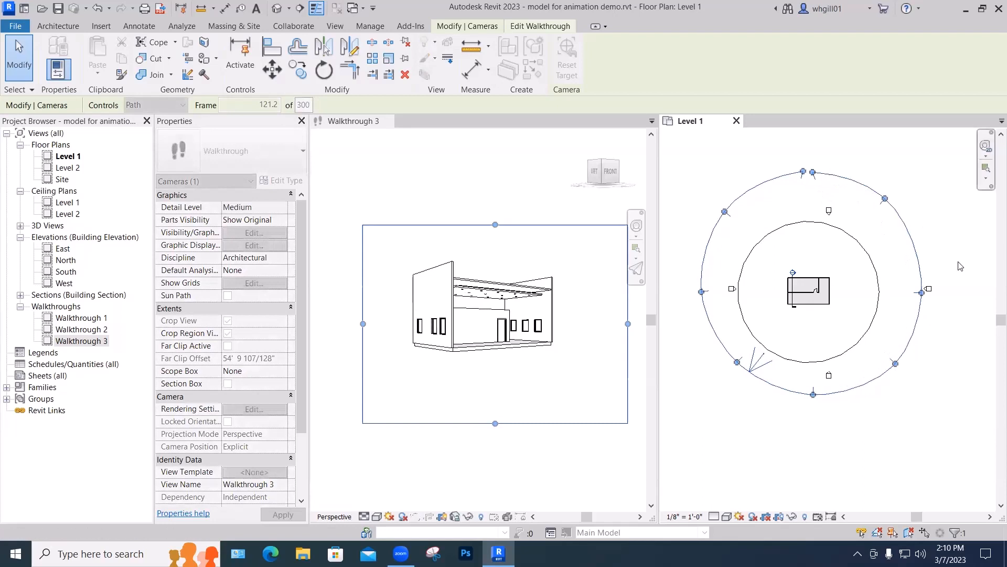
Step: Fine-tune the eastern, southern, southwest, western, southeast and northeast key frames slightly outward so the path forms an even circle
{"action": "left_click_drag", "start_coordinate": [922, 292], "coordinate": [926, 290]}
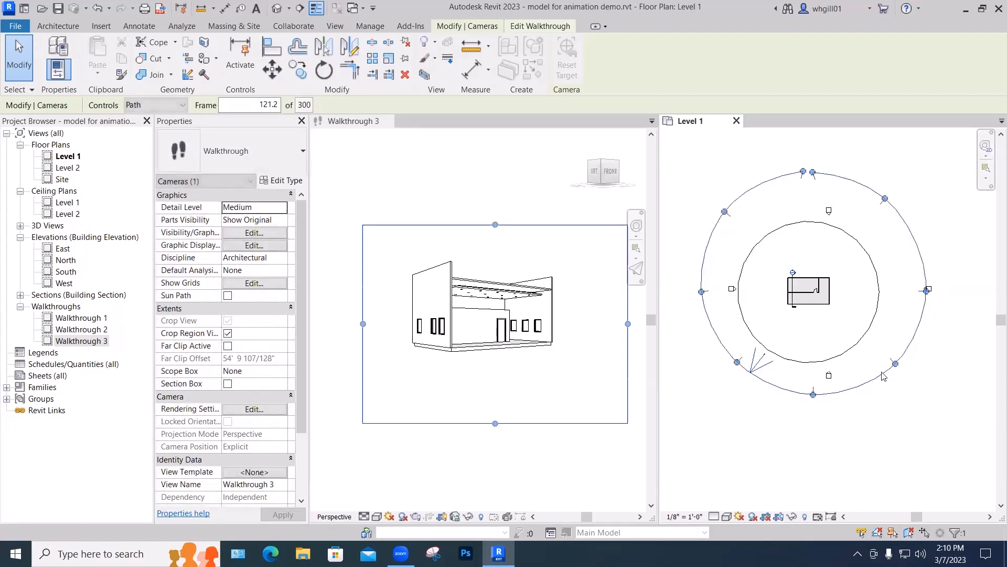
{"action": "left_click_drag", "start_coordinate": [814, 398], "coordinate": [815, 397]}
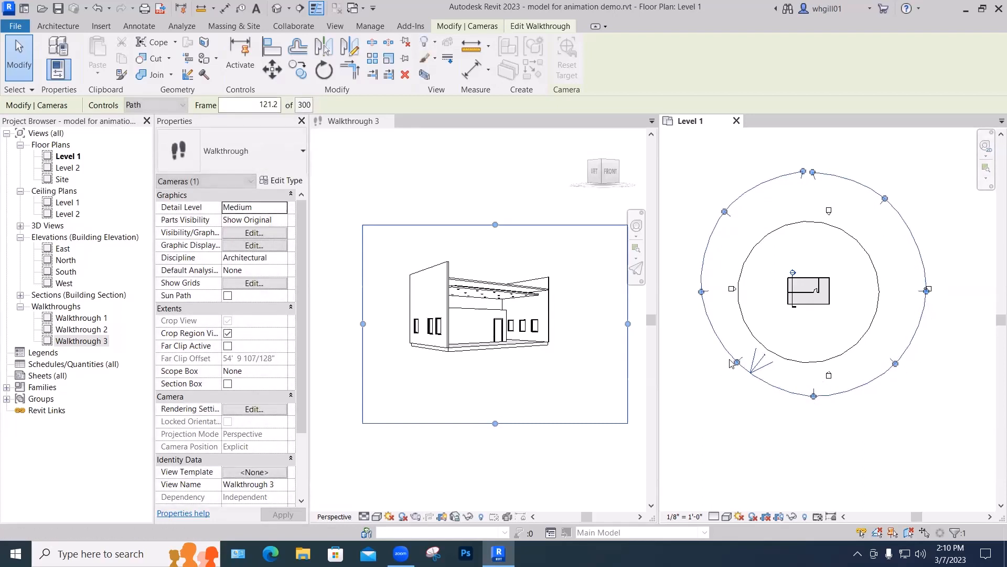
{"action": "left_click_drag", "start_coordinate": [736, 363], "coordinate": [731, 369]}
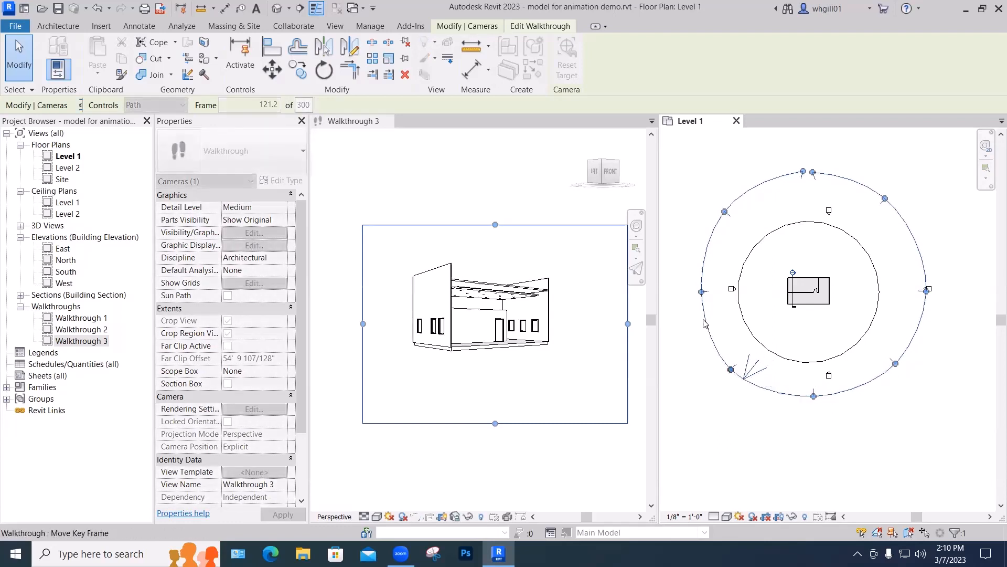
{"action": "left_click_drag", "start_coordinate": [702, 292], "coordinate": [694, 289]}
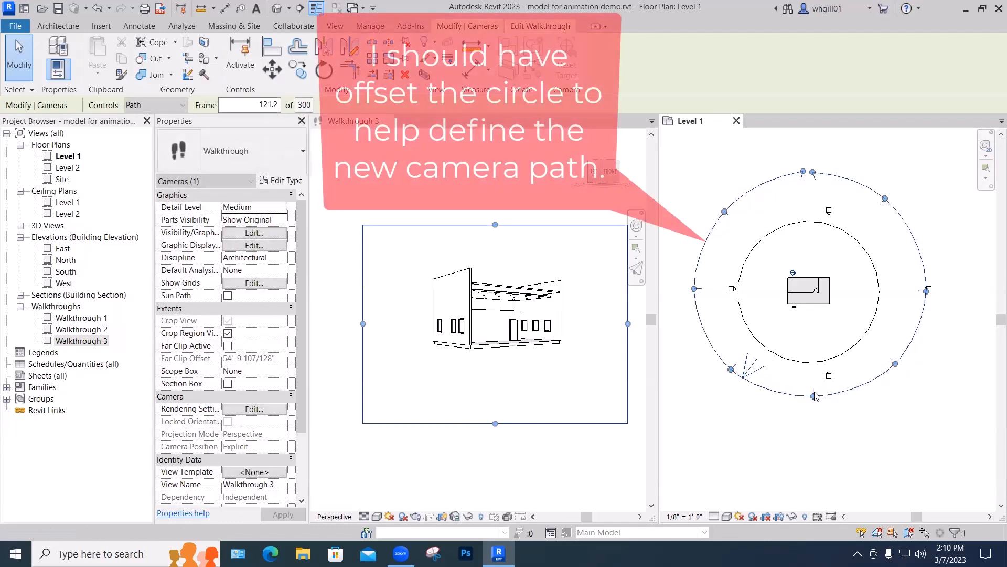
{"action": "left_click_drag", "start_coordinate": [814, 395], "coordinate": [814, 399]}
{"action": "mouse_move", "coordinate": [896, 364]}
{"action": "left_mouse_down"}
{"action": "mouse_move", "coordinate": [907, 356]}
{"action": "mouse_move", "coordinate": [900, 364]}
{"action": "left_mouse_up"}
{"action": "left_click_drag", "start_coordinate": [886, 199], "coordinate": [889, 200]}
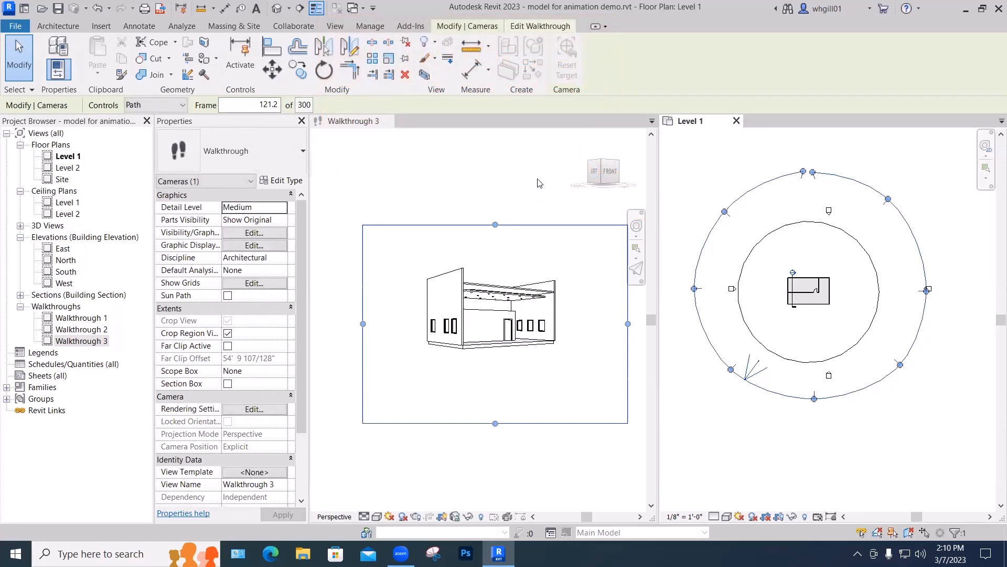
Step: Play Walkthrough 3 from its camera view to check the reshaped path
{"action": "left_click", "coordinate": [538, 182]}
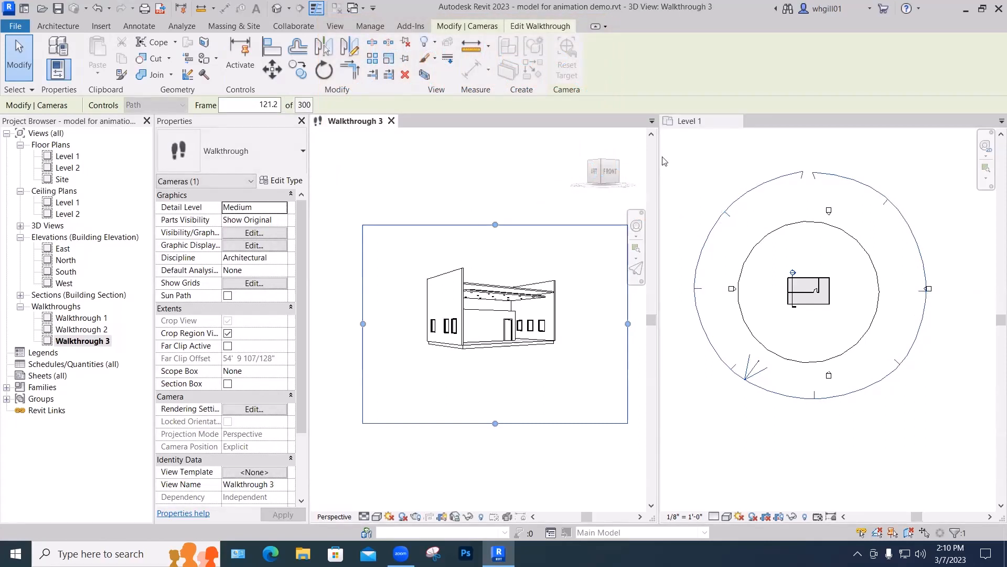
{"action": "left_click", "coordinate": [512, 230]}
{"action": "left_click", "coordinate": [583, 280]}
{"action": "left_click", "coordinate": [539, 26]}
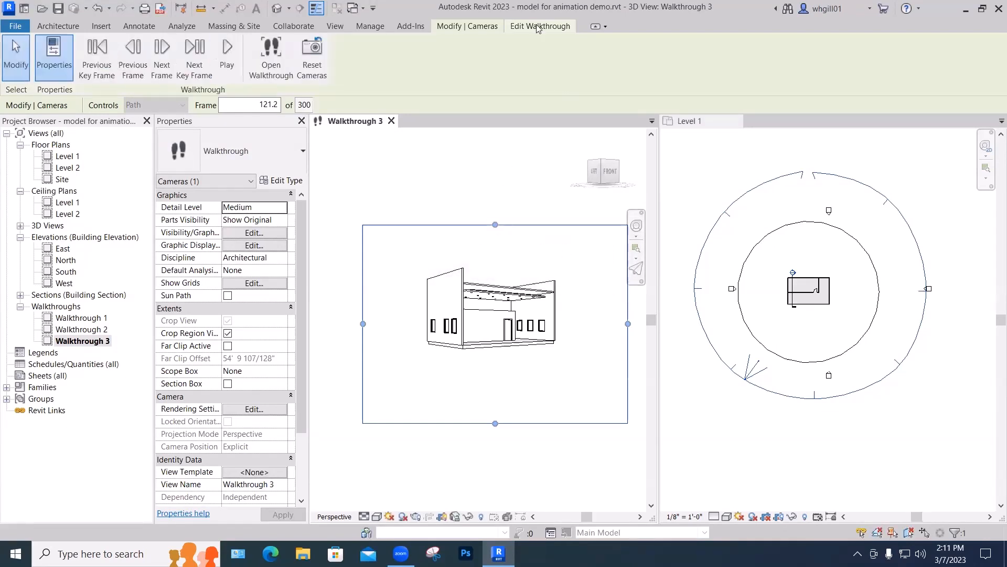
{"action": "left_click", "coordinate": [228, 67]}
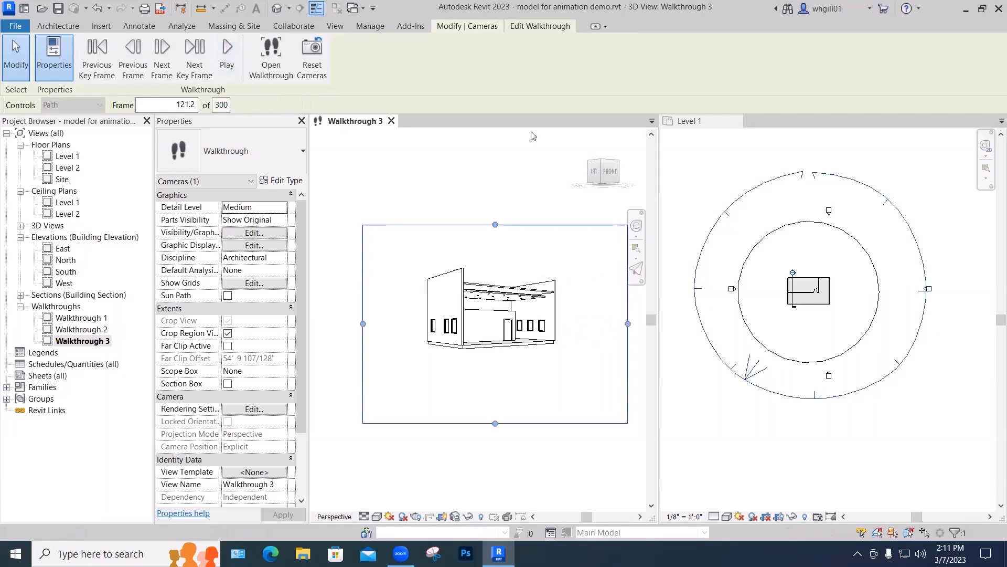
Step: Set the controls to Active Camera in the Level 1 plan and aim the camera at frame 1 toward the building
{"action": "left_click", "coordinate": [765, 185]}
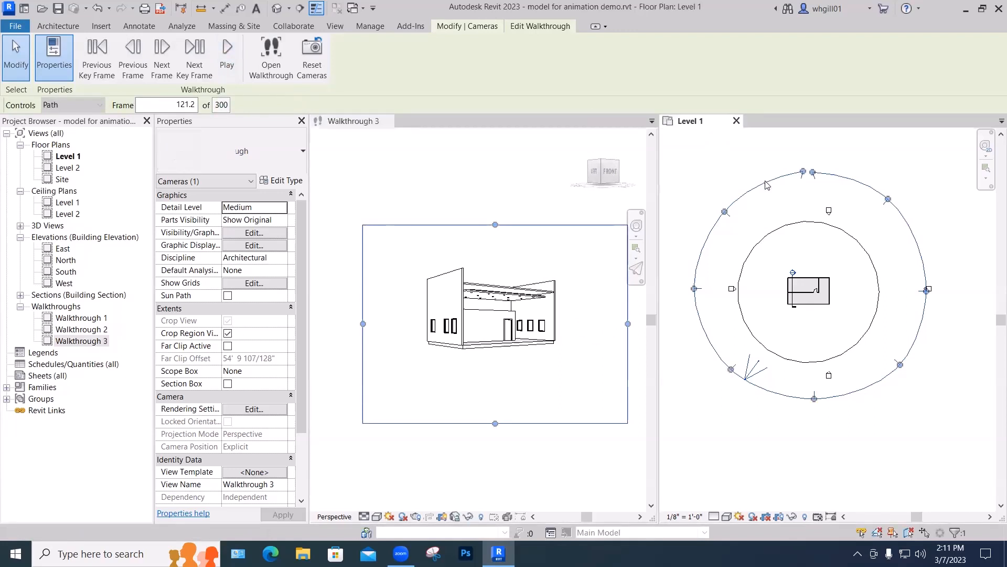
{"action": "left_click", "coordinate": [86, 106]}
{"action": "left_click", "coordinate": [81, 118]}
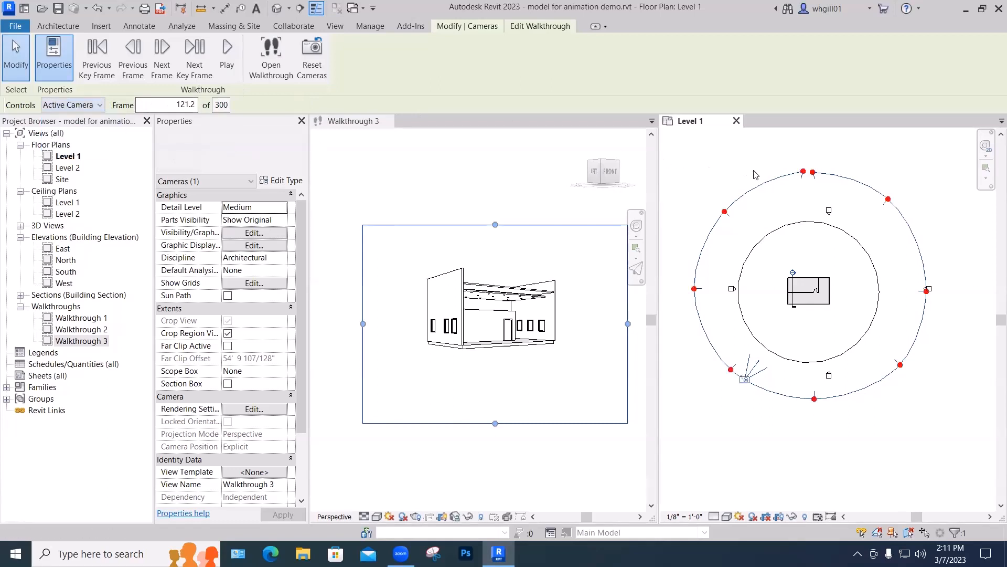
{"action": "left_click", "coordinate": [97, 67]}
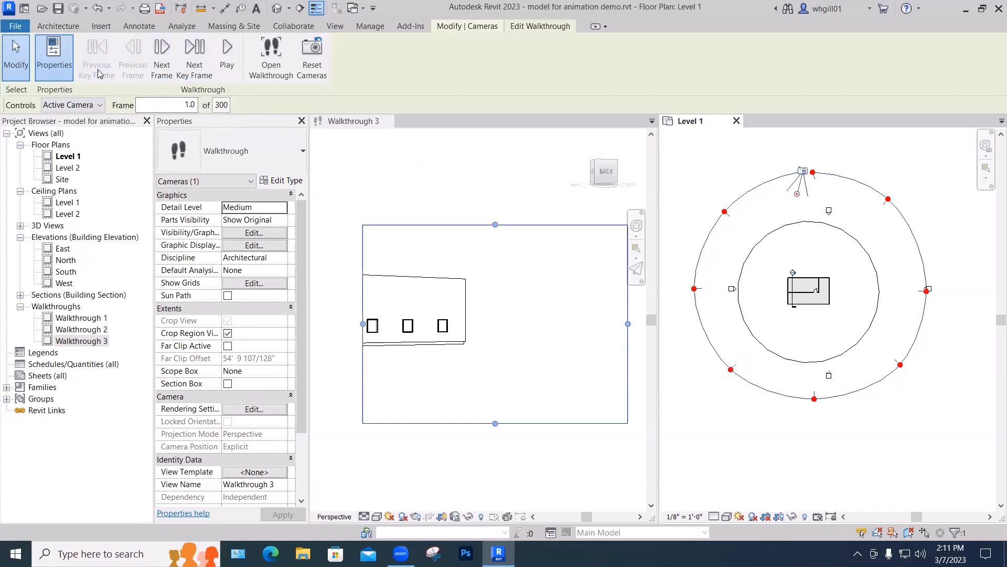
{"action": "left_click_drag", "start_coordinate": [798, 194], "coordinate": [810, 235]}
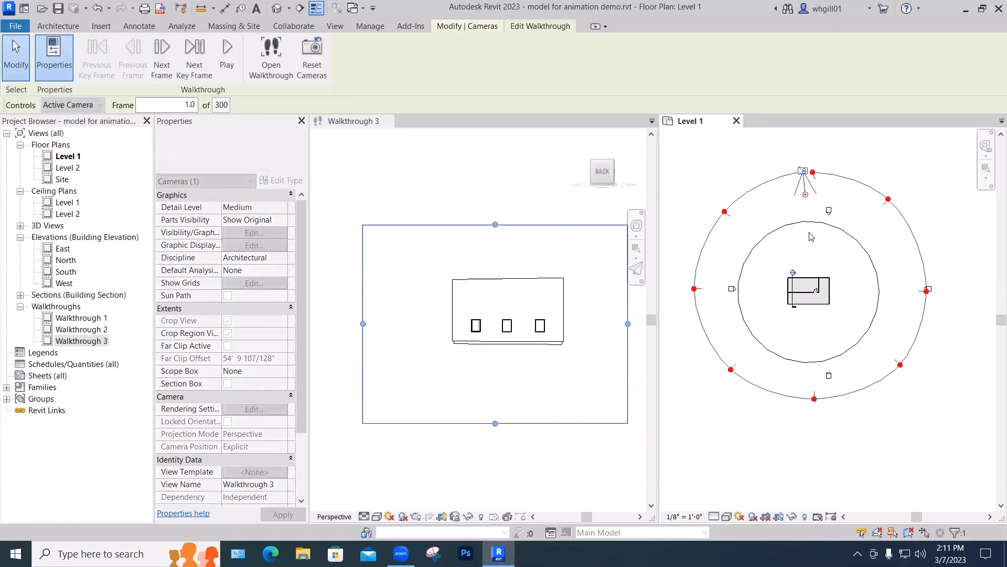
Step: Advance to the last key frame at frame 300 and aim its camera toward the building
{"action": "left_click", "coordinate": [196, 64]}
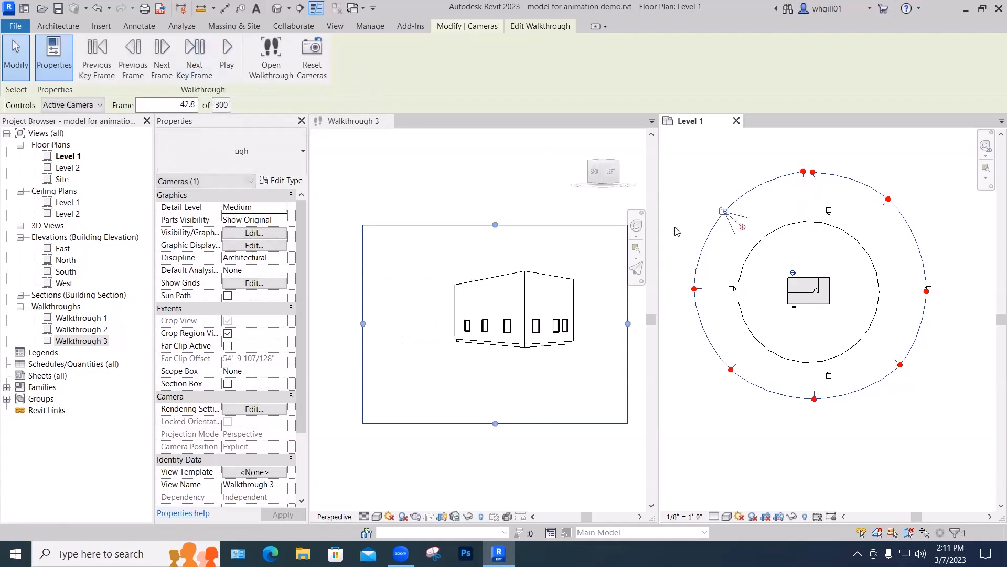
{"action": "left_click", "coordinate": [198, 64]}
{"action": "left_click", "coordinate": [198, 64]}
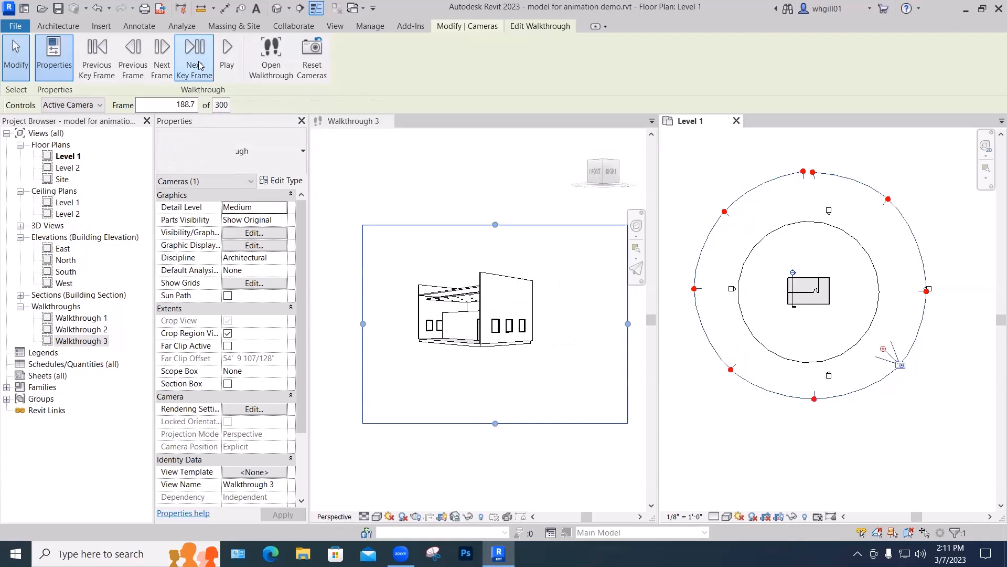
{"action": "left_click", "coordinate": [198, 64]}
{"action": "left_click", "coordinate": [198, 64]}
{"action": "left_click", "coordinate": [199, 64]}
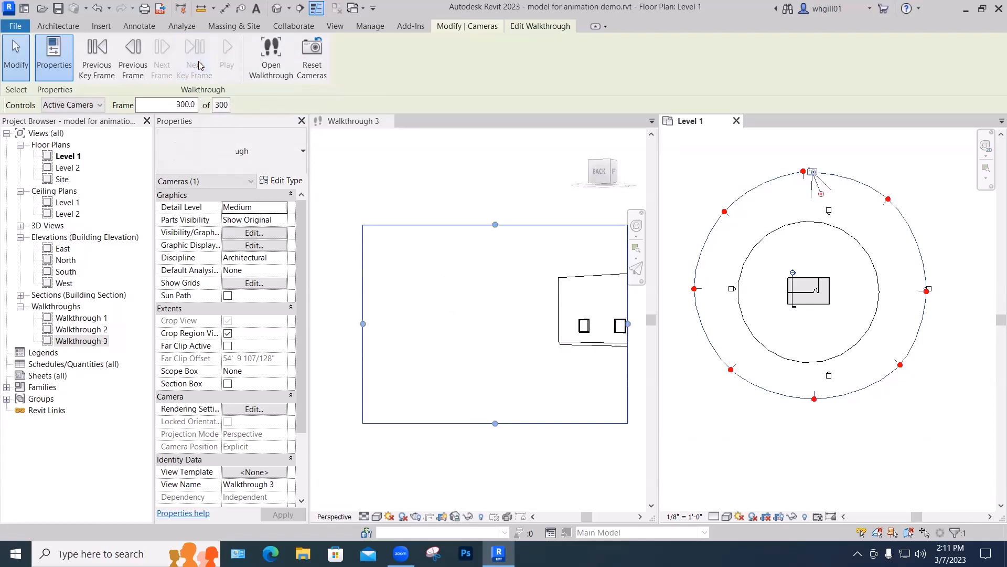
{"action": "left_click_drag", "start_coordinate": [817, 206], "coordinate": [812, 239]}
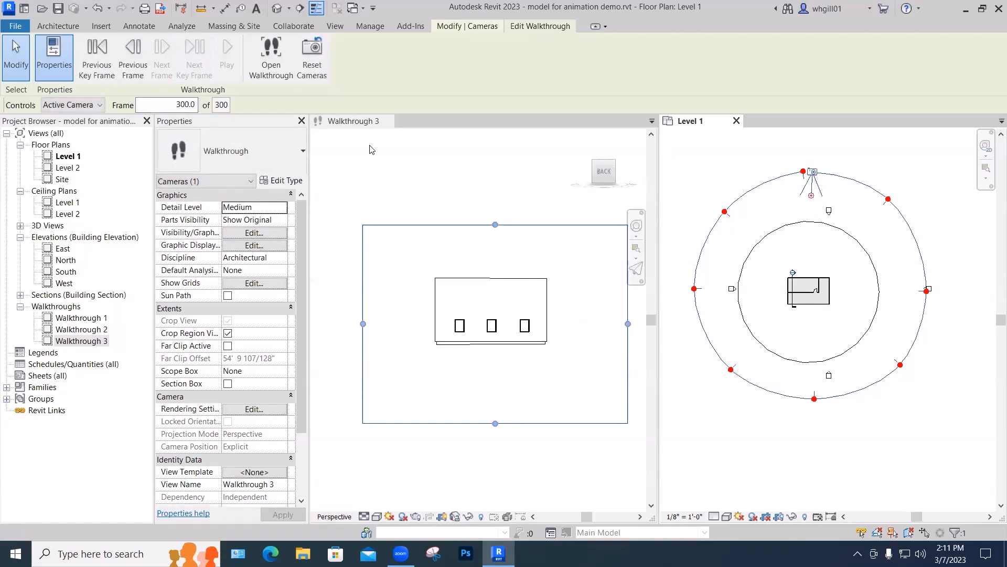
Step: Open the Walkthrough 3 camera view, step back through the key frames to frame 1, and reactivate the Level 1 plan
{"action": "left_click", "coordinate": [271, 73]}
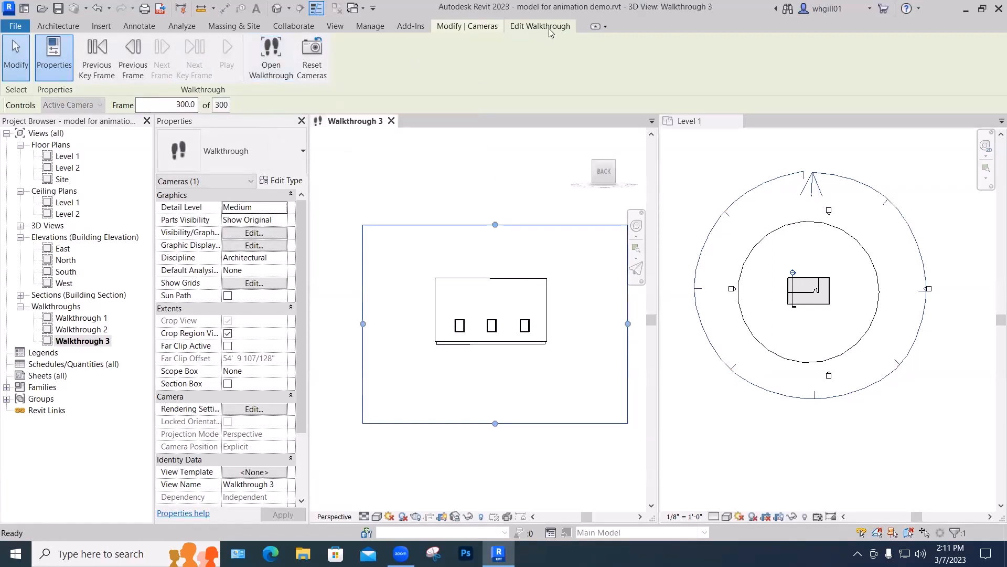
{"action": "key", "text": "Escape"}
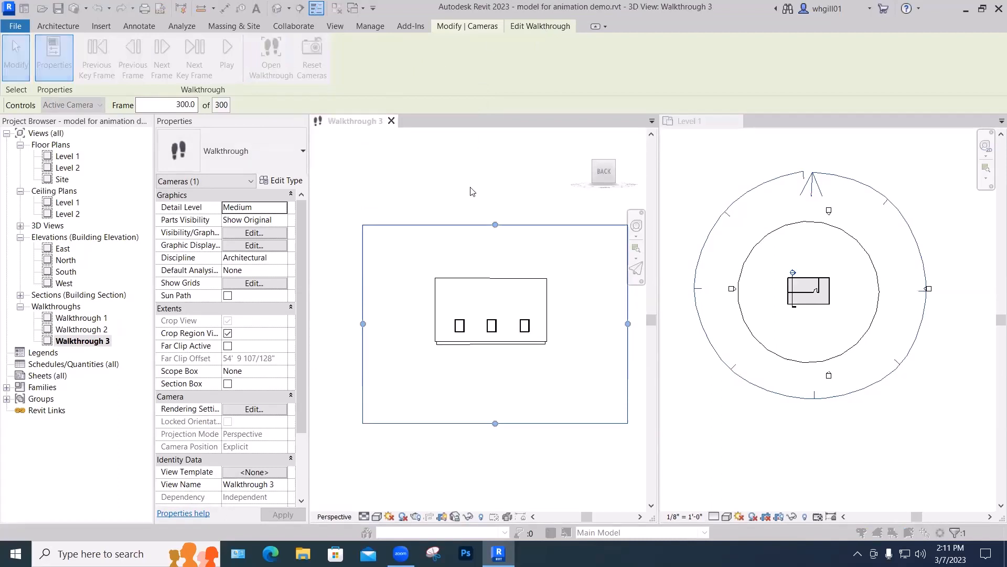
{"action": "left_click", "coordinate": [587, 279]}
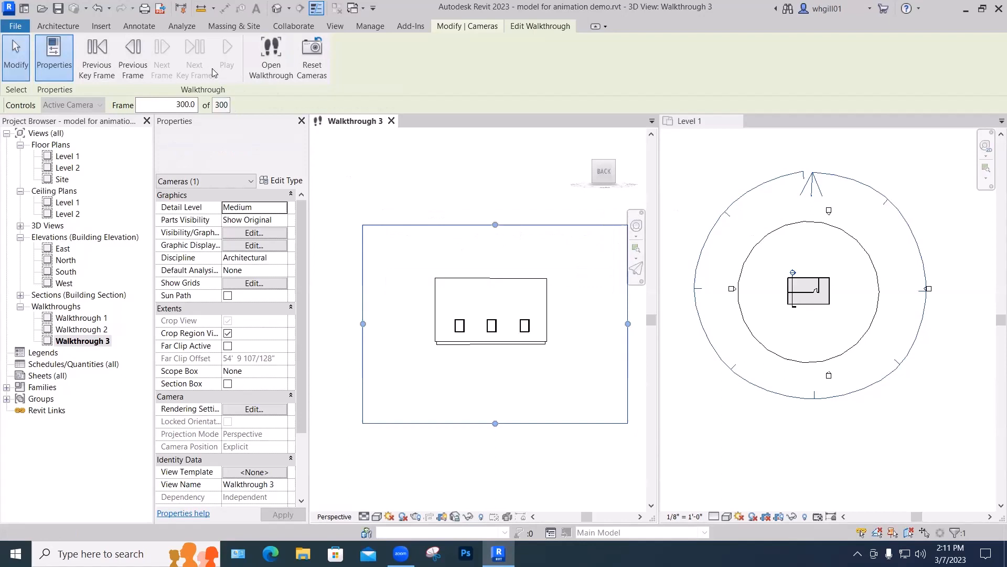
{"action": "left_click", "coordinate": [96, 67]}
{"action": "left_click", "coordinate": [95, 70]}
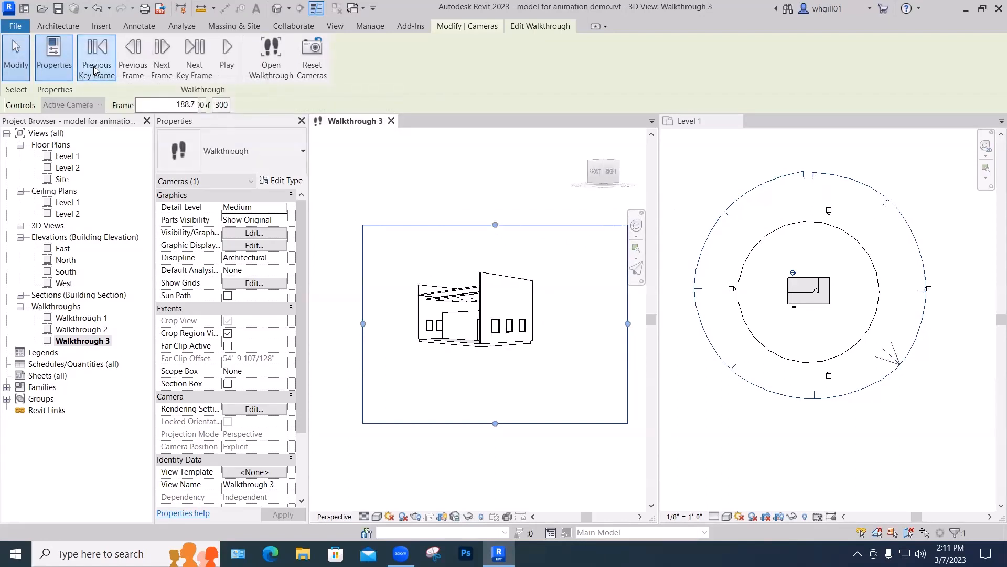
{"action": "left_click", "coordinate": [95, 70]}
{"action": "left_click", "coordinate": [95, 69]}
{"action": "left_click", "coordinate": [95, 70]}
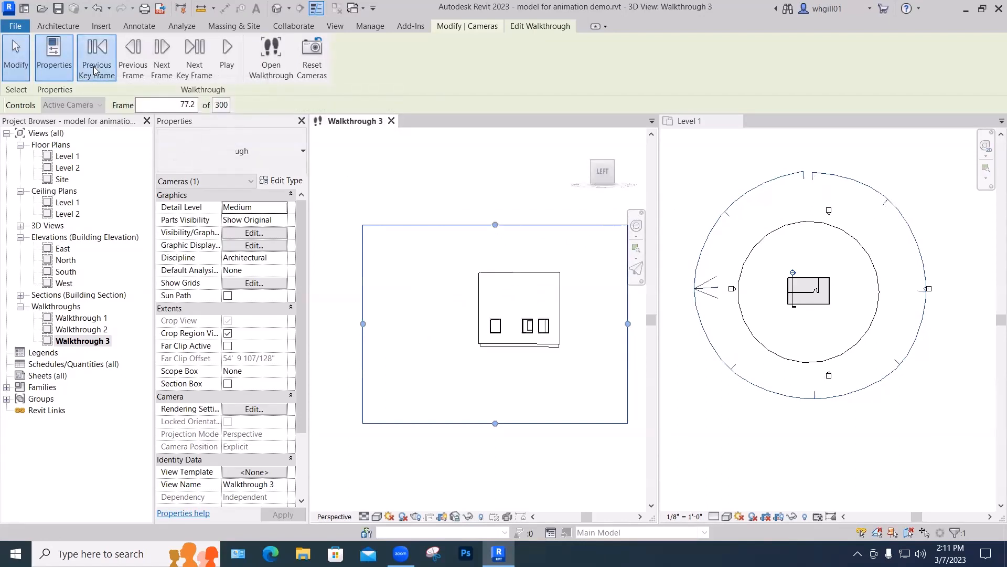
{"action": "left_click", "coordinate": [95, 70]}
{"action": "left_click", "coordinate": [95, 70]}
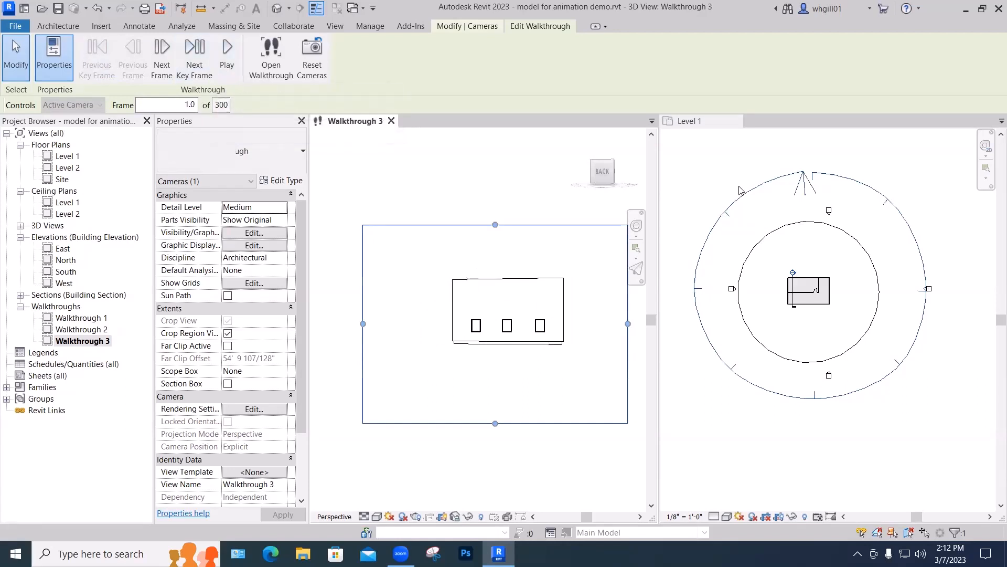
{"action": "left_click", "coordinate": [721, 187]}
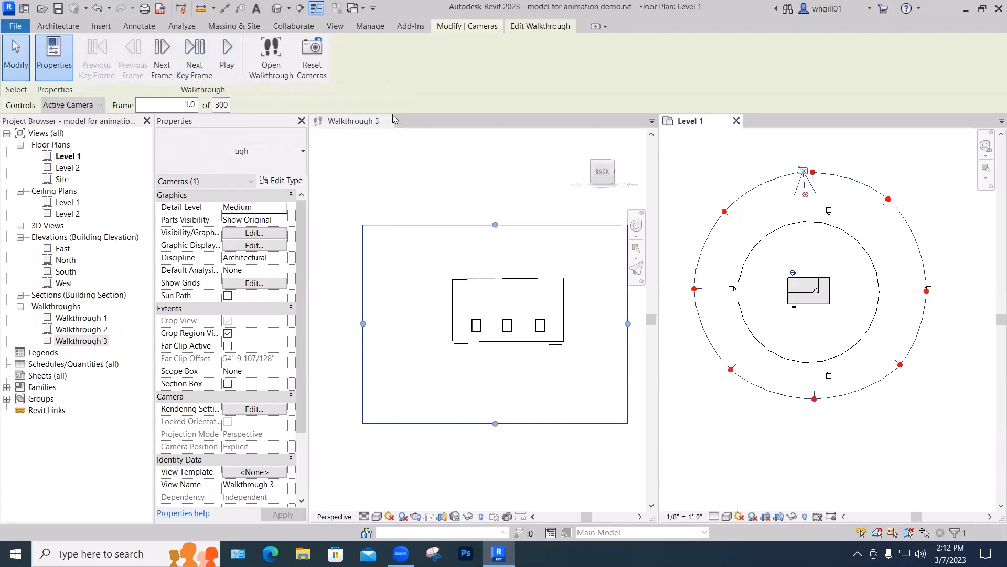
Step: Play Walkthrough 3 from frame 1 to check the newly aimed cameras around the building
{"action": "left_click", "coordinate": [226, 72]}
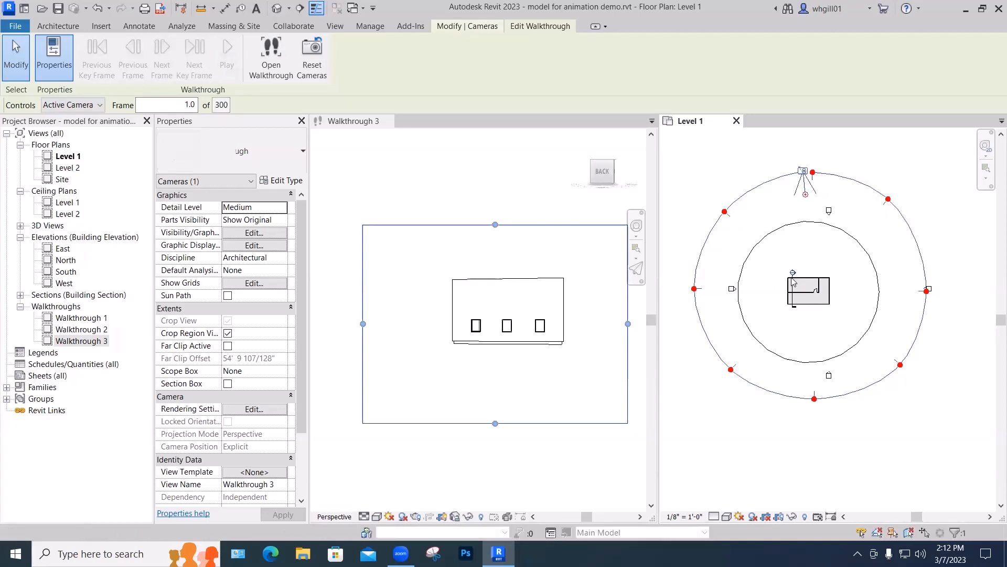
{"action": "left_click", "coordinate": [227, 52]}
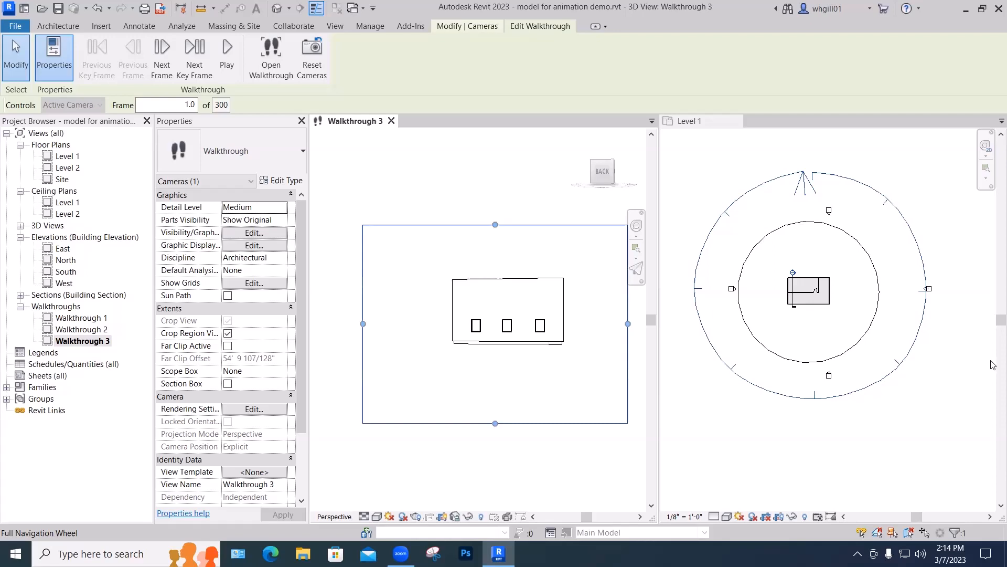
{"action": "left_click", "coordinate": [822, 312]}
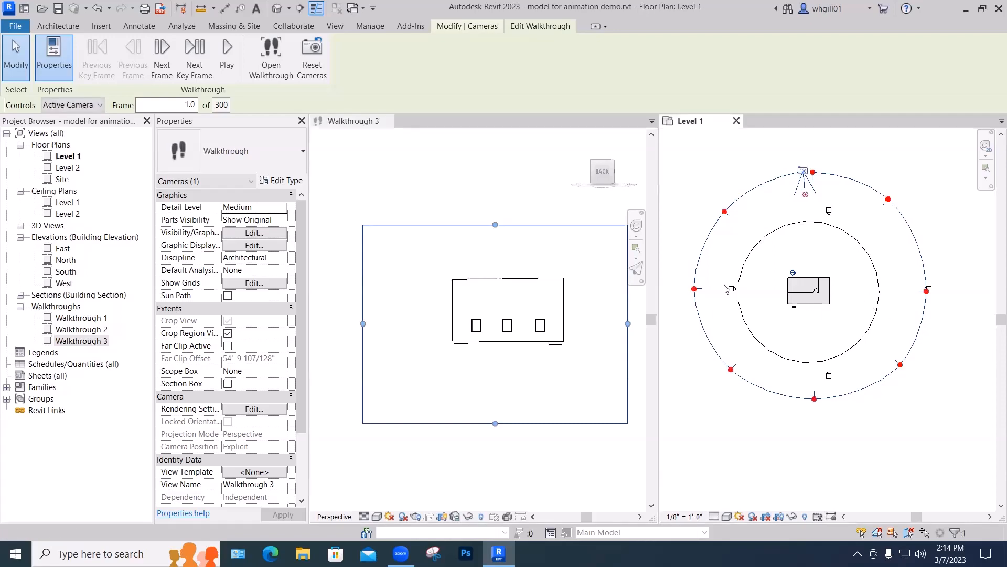
Step: Open Walkthrough 2 and play its interior path, stopping the playback partway through
{"action": "double_click", "coordinate": [79, 318]}
{"action": "left_click", "coordinate": [76, 329]}
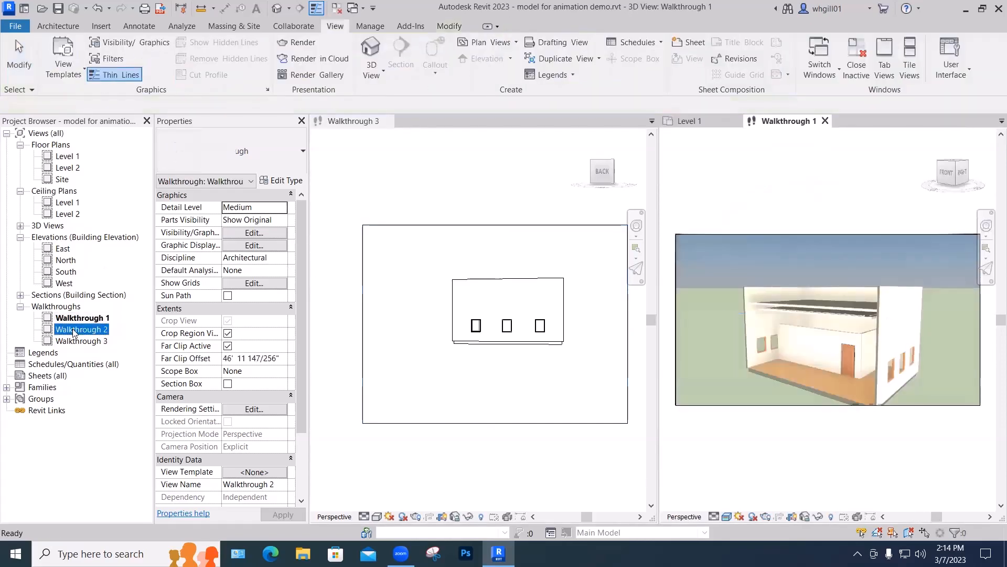
{"action": "double_click", "coordinate": [76, 329]}
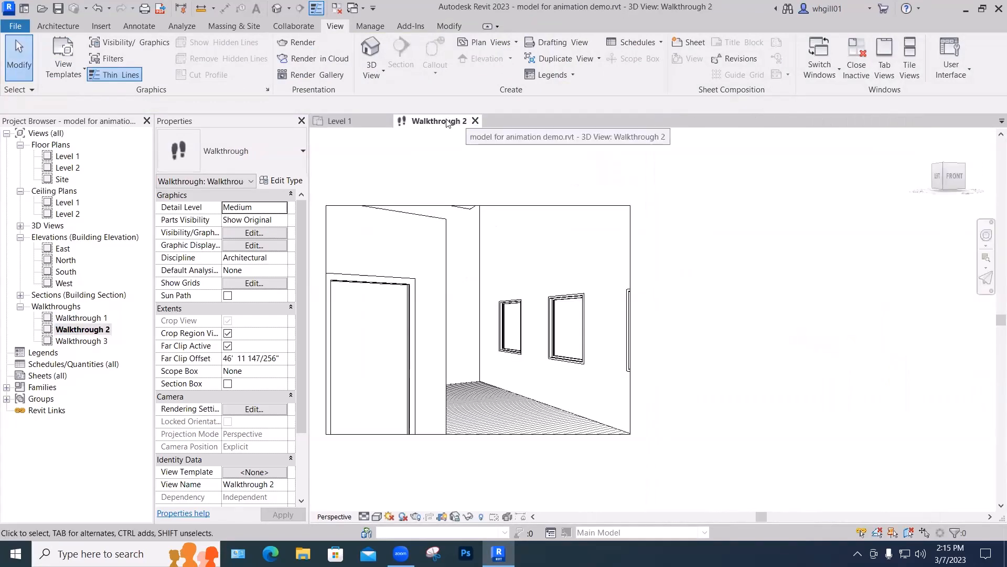
{"action": "left_click", "coordinate": [478, 205]}
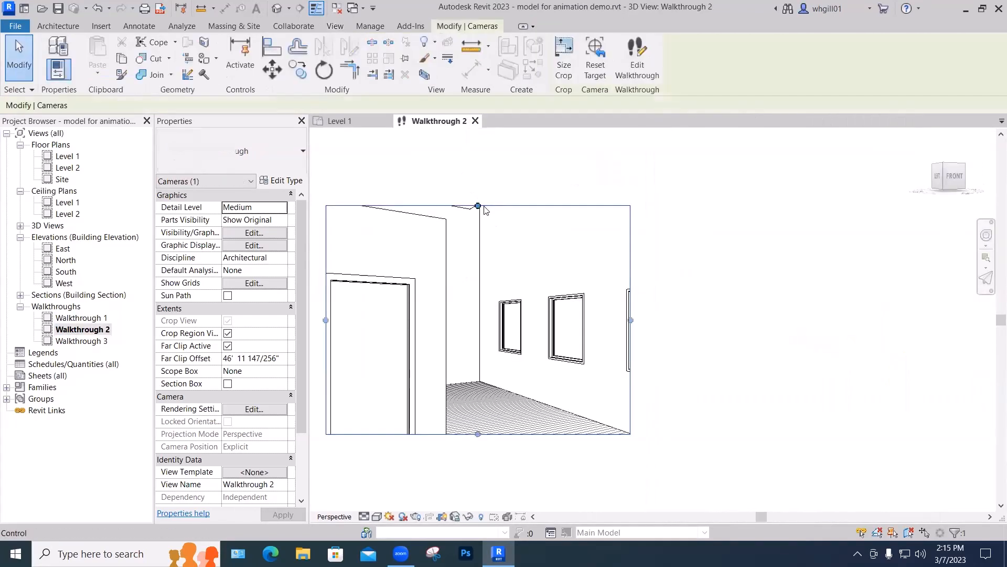
{"action": "left_click", "coordinate": [637, 58]}
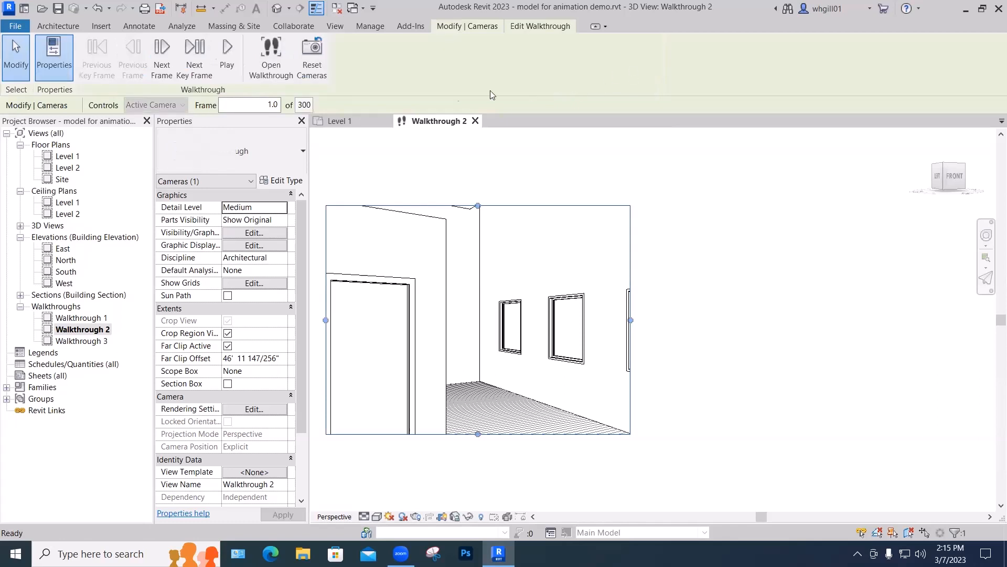
{"action": "left_click", "coordinate": [226, 64]}
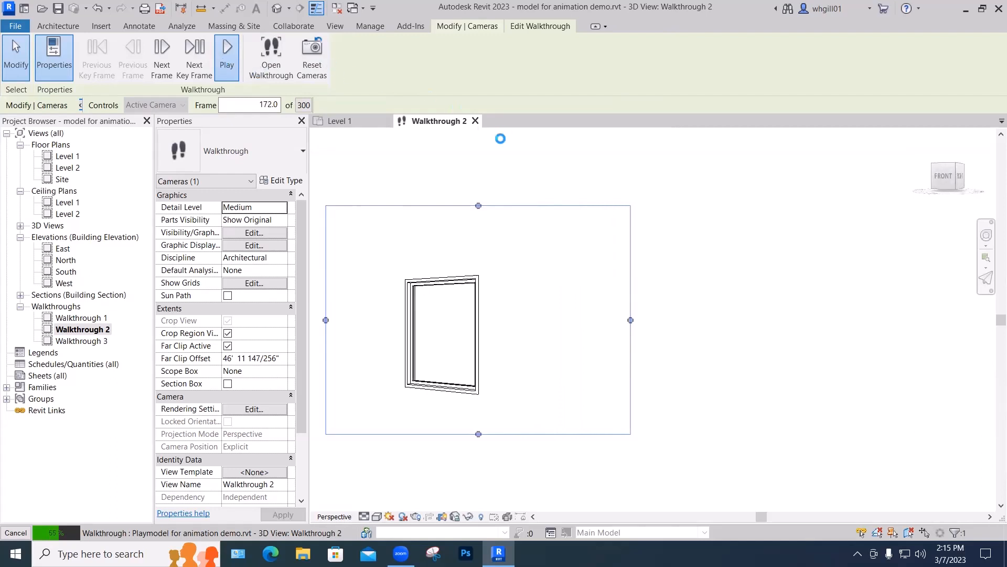
{"action": "key", "text": "Escape"}
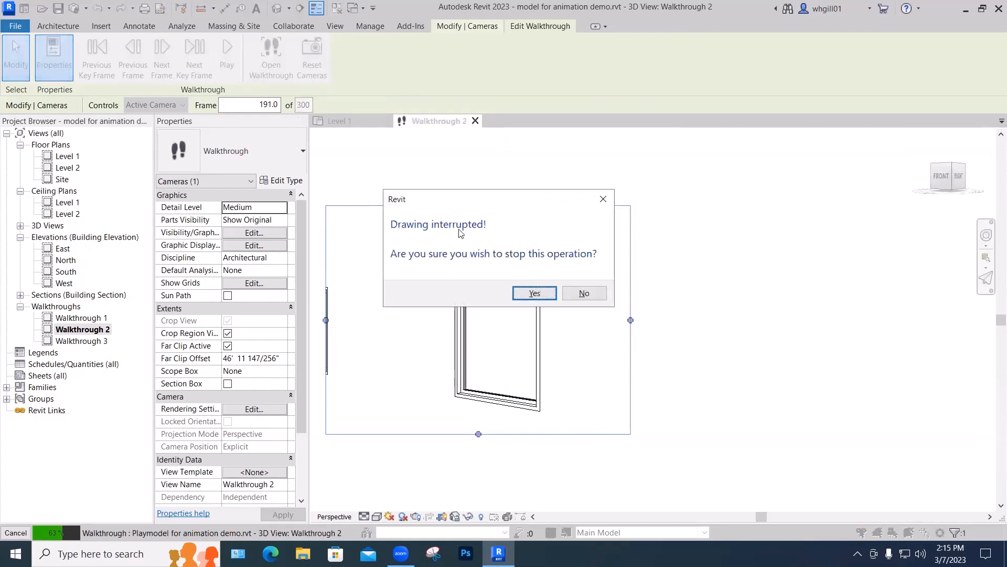
{"action": "left_click", "coordinate": [552, 295]}
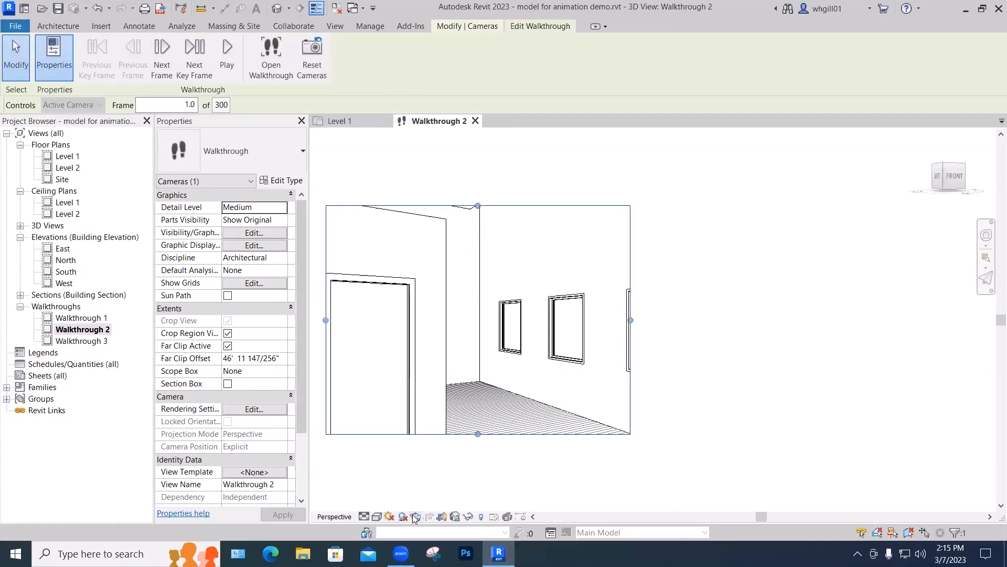
Step: Quit editing Walkthrough 2 and set its camera view's visual style to Realistic
{"action": "key", "text": "Escape"}
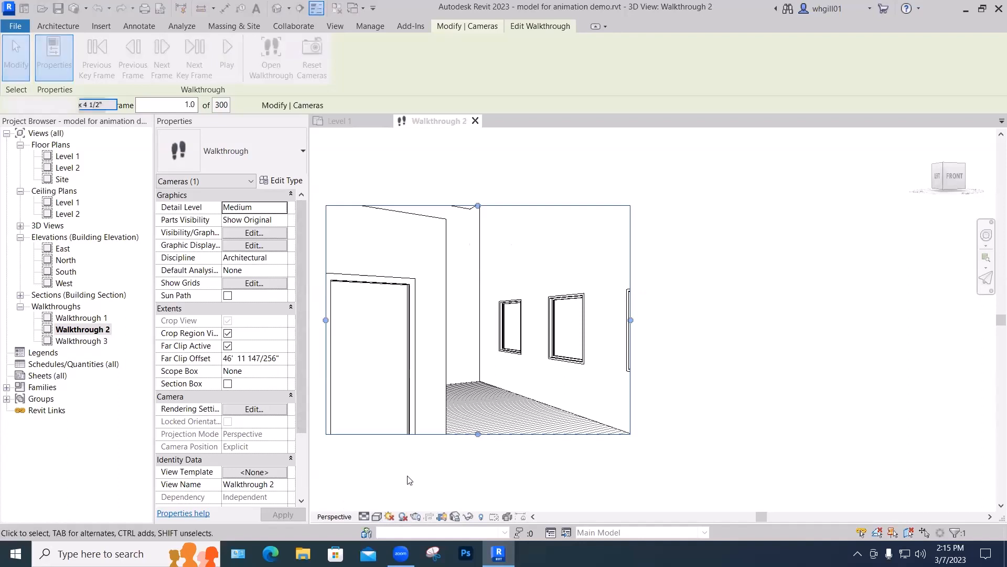
{"action": "left_click", "coordinate": [377, 517]}
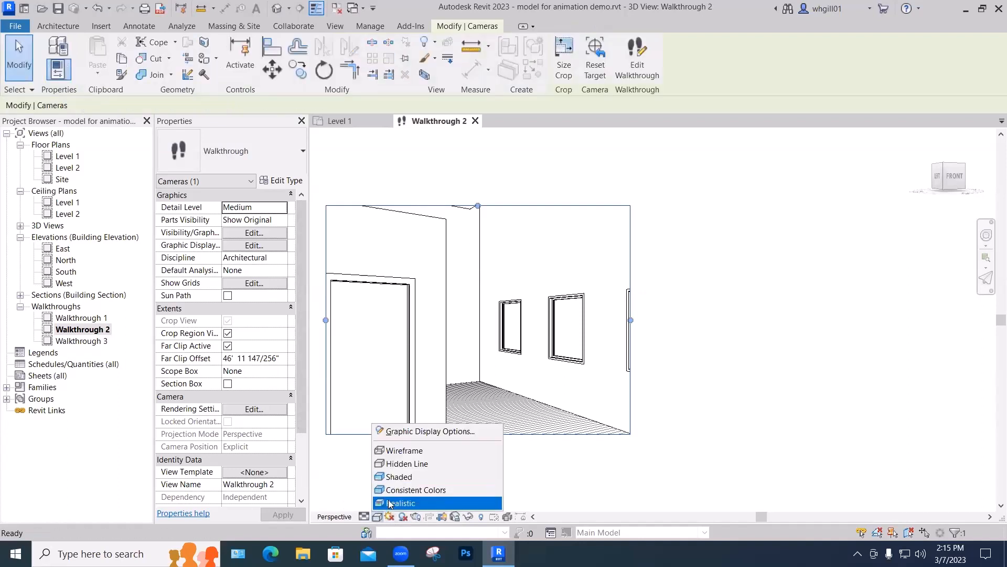
{"action": "left_click", "coordinate": [390, 504]}
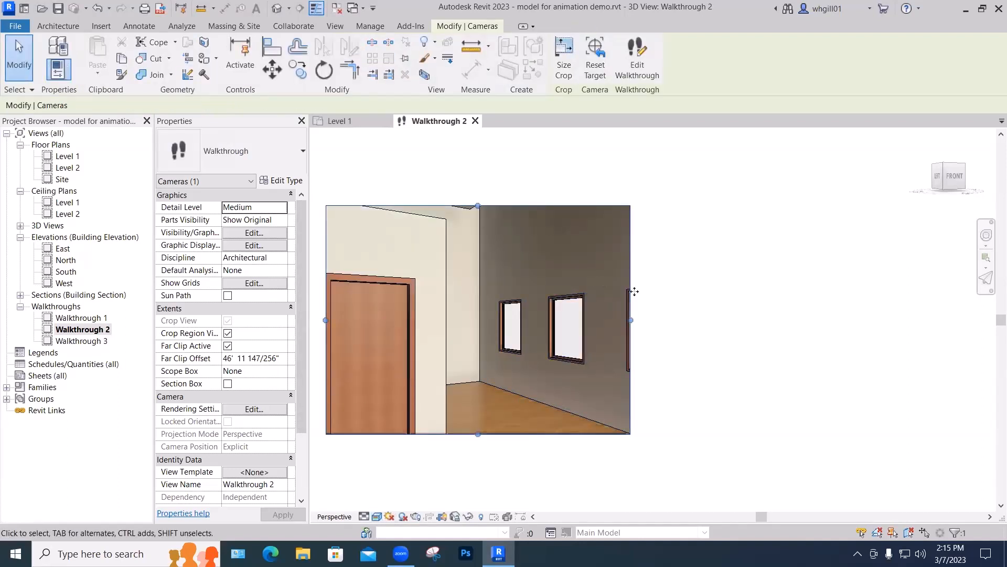
Step: Play Walkthrough 2 in the Realistic style and stop the playback partway through
{"action": "left_click_drag", "start_coordinate": [634, 291], "coordinate": [742, 267]}
{"action": "left_click", "coordinate": [637, 59]}
{"action": "left_click", "coordinate": [226, 57]}
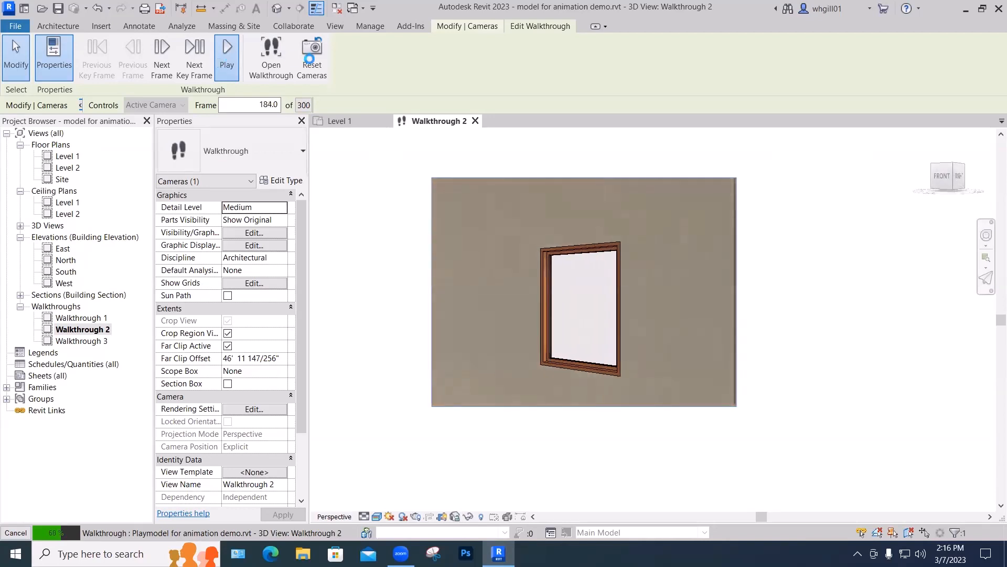
{"action": "key", "text": "Escape"}
{"action": "left_click", "coordinate": [529, 298]}
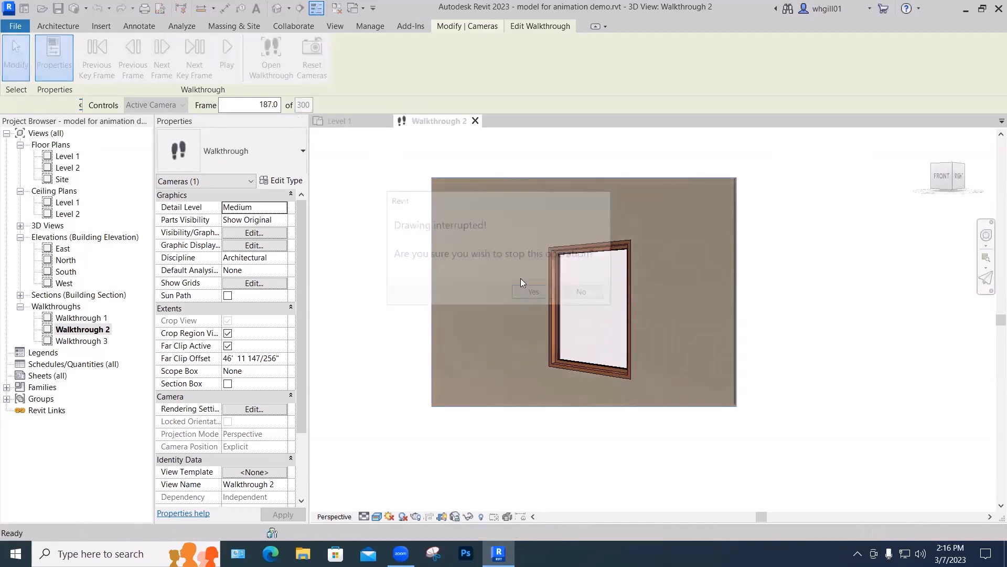
Step: Quit editing and hide the Panel subcategory of Doors in Walkthrough 2's visibility/graphic overrides
{"action": "key", "text": "Escape"}
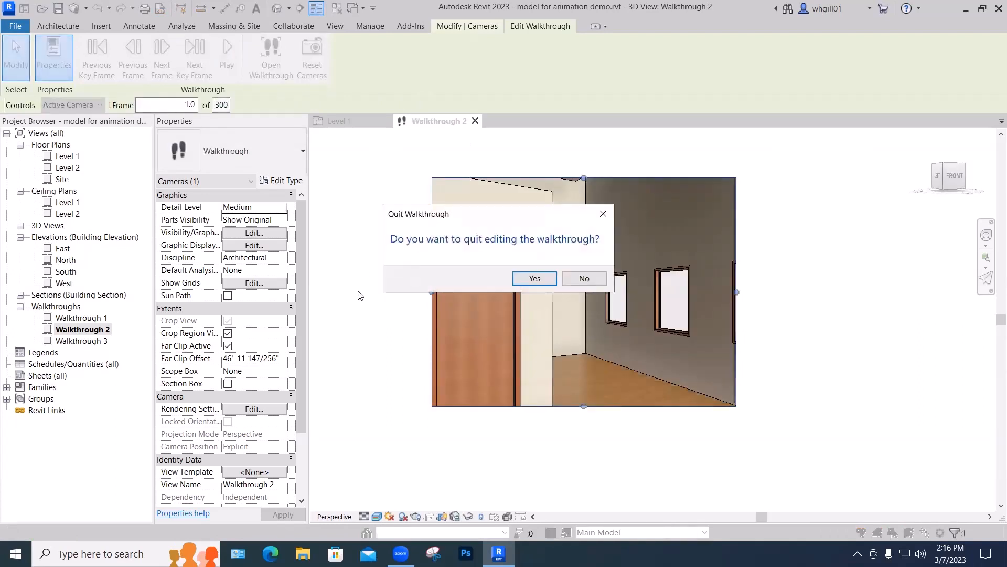
{"action": "left_click", "coordinate": [534, 278]}
{"action": "left_click", "coordinate": [252, 232]}
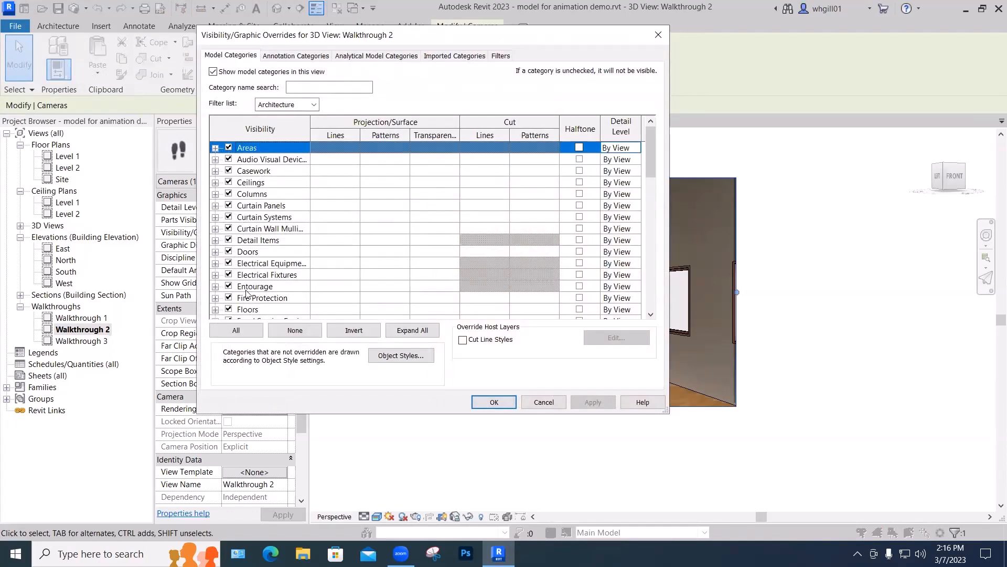
{"action": "left_click", "coordinate": [215, 253]}
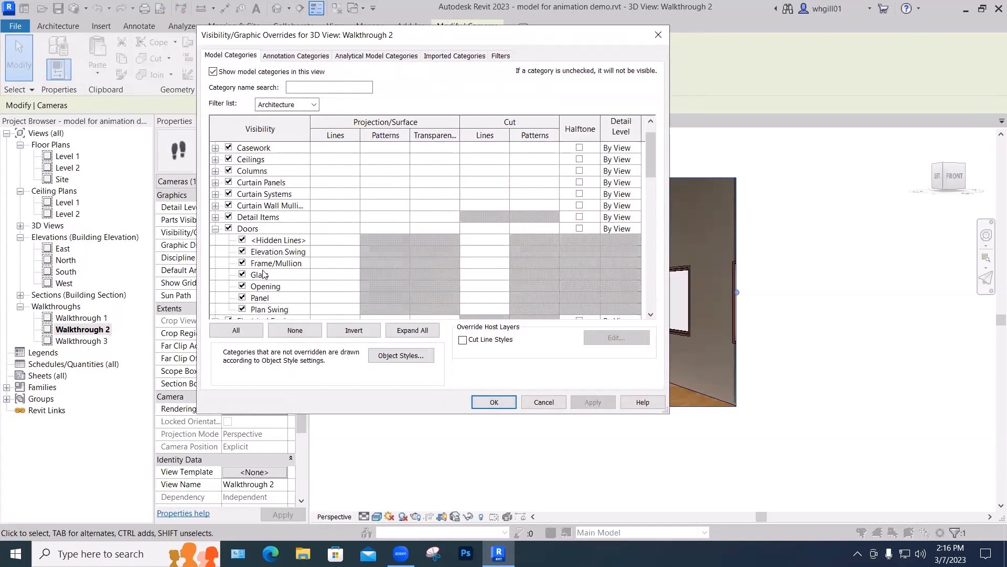
{"action": "left_click", "coordinate": [242, 299]}
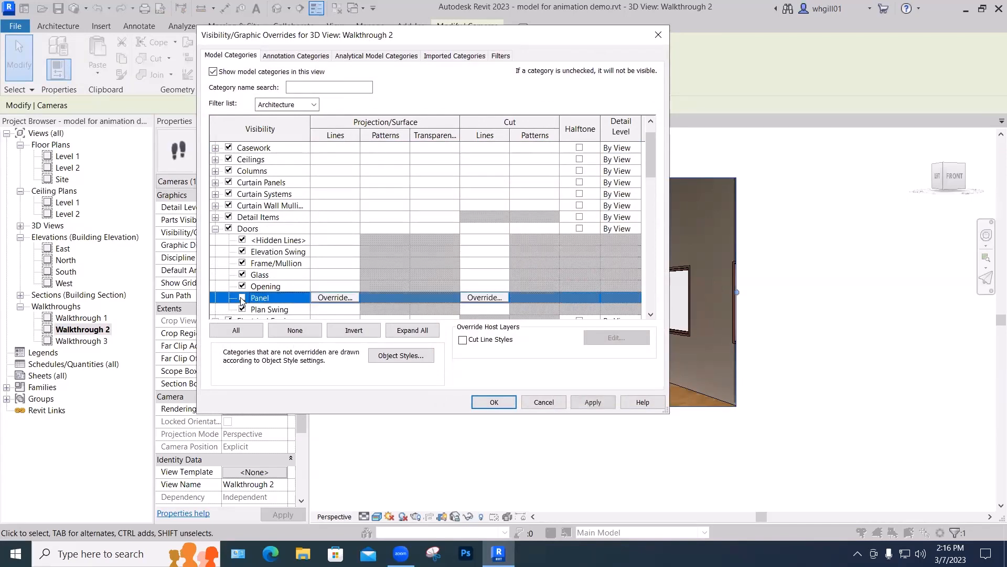
{"action": "left_click_drag", "start_coordinate": [520, 37], "coordinate": [496, 38]}
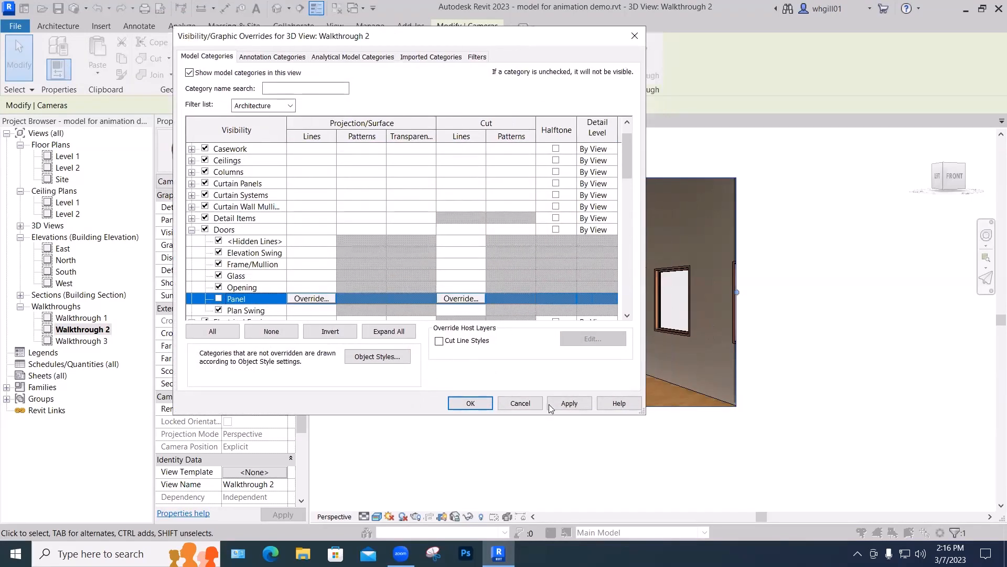
{"action": "left_click", "coordinate": [568, 404]}
{"action": "left_click", "coordinate": [470, 402]}
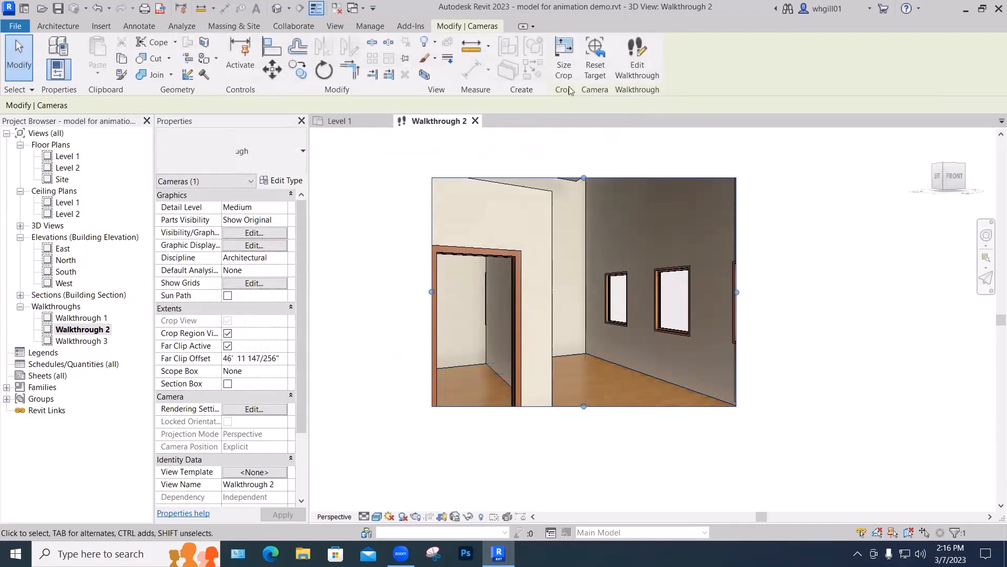
Step: Play Walkthrough 2 again from frame 1 to check the path through the open doorway
{"action": "left_click", "coordinate": [637, 58]}
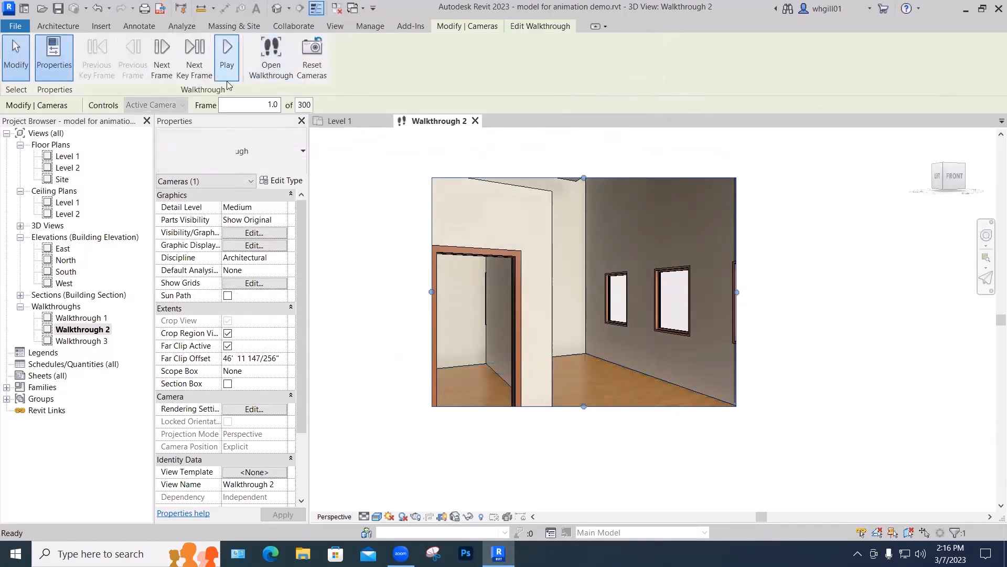
{"action": "left_click", "coordinate": [226, 74]}
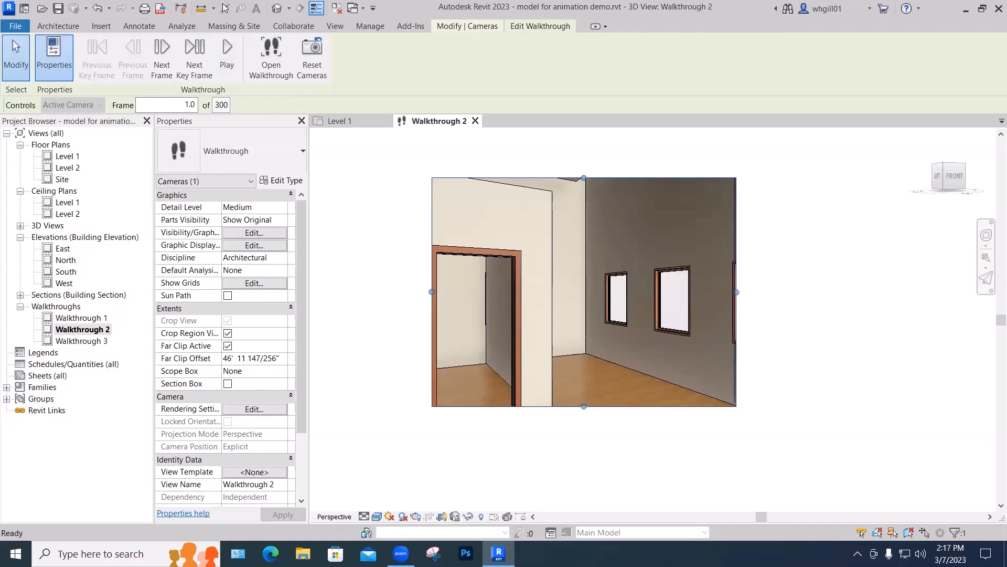
Step: Show Walkthrough 2's path in the Level 1 plan beside its camera view and advance to the last key frame at frame 300
{"action": "left_click", "coordinate": [340, 117]}
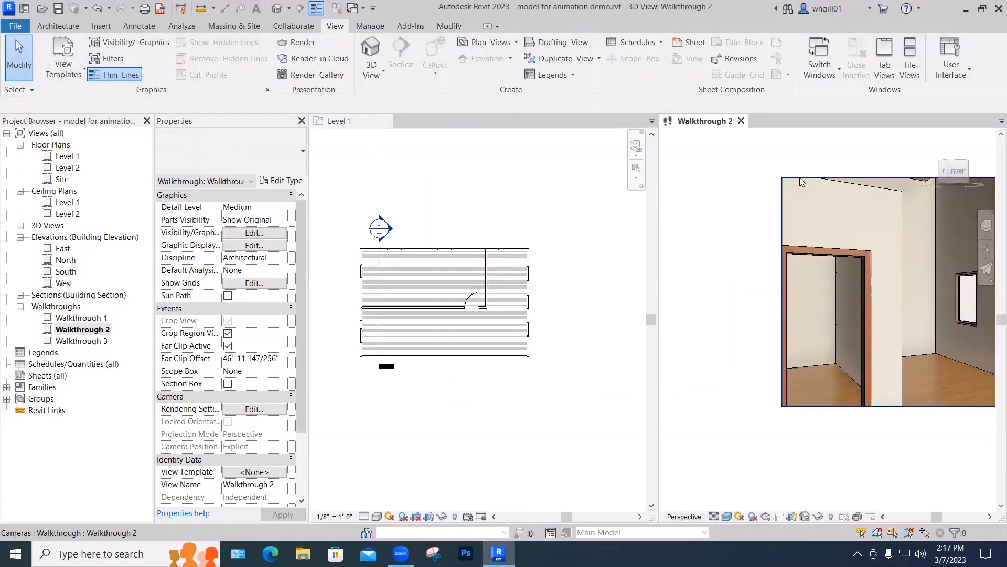
{"action": "left_click", "coordinate": [799, 178]}
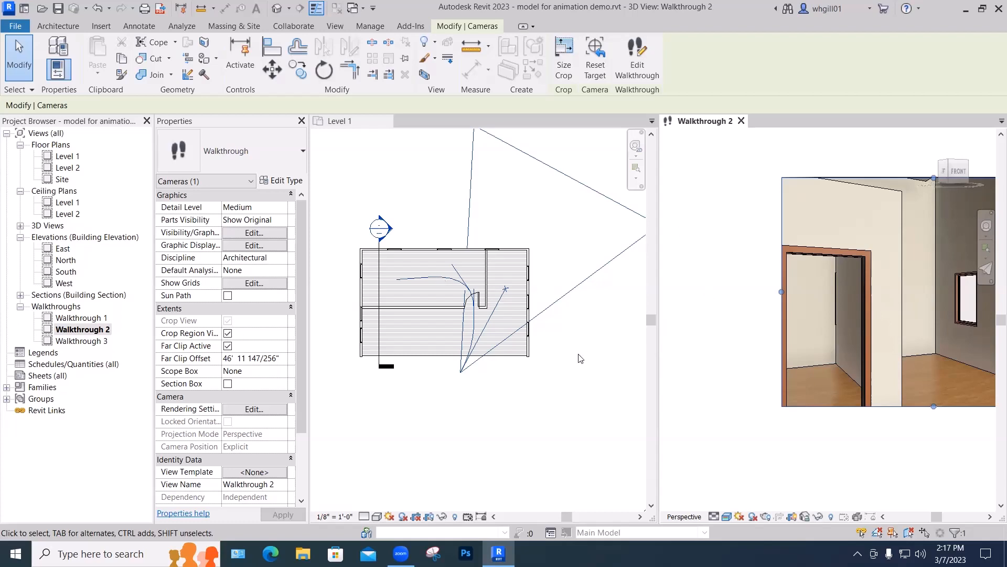
{"action": "left_click", "coordinate": [639, 66]}
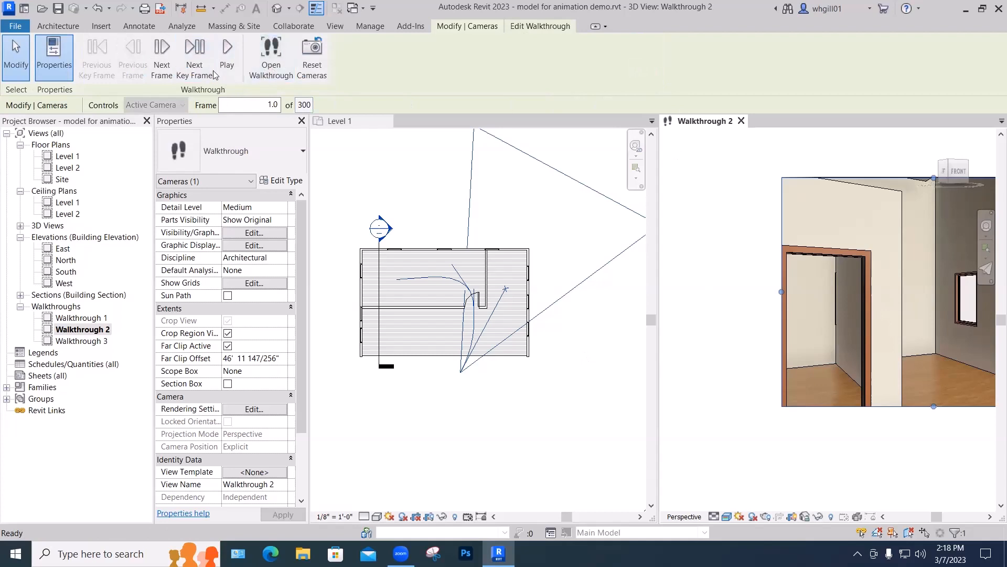
{"action": "left_click", "coordinate": [189, 70]}
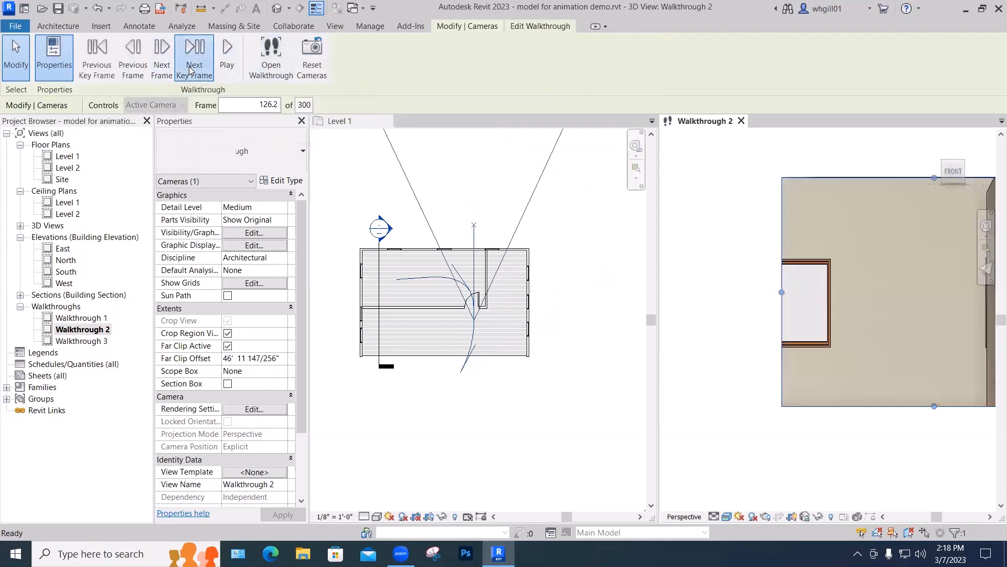
{"action": "left_click", "coordinate": [189, 70]}
{"action": "left_click", "coordinate": [269, 72]}
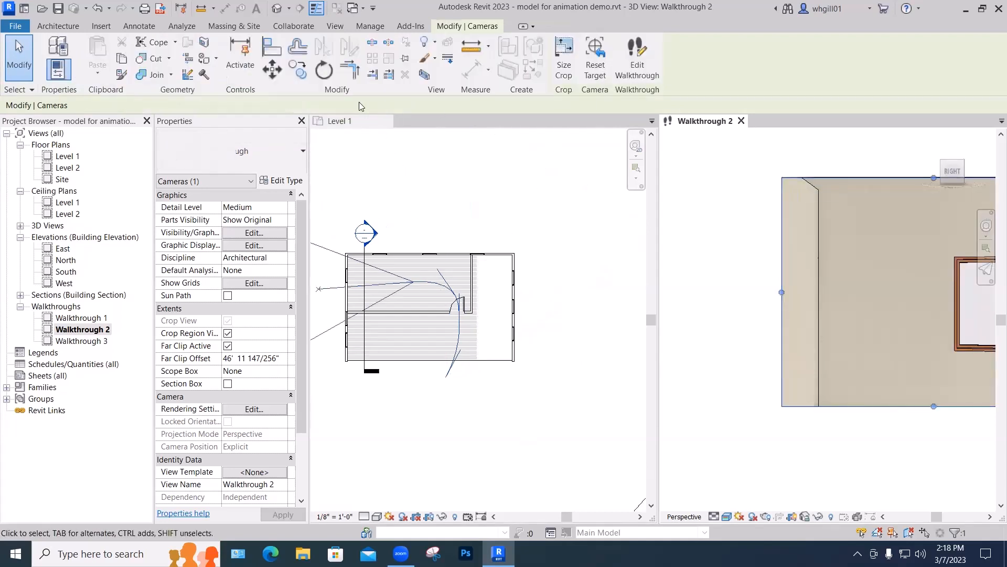
Step: Edit Walkthrough 2 in the Level 1 plan and aim the frame 300 camera back toward the interior doorway
{"action": "left_click", "coordinate": [636, 59]}
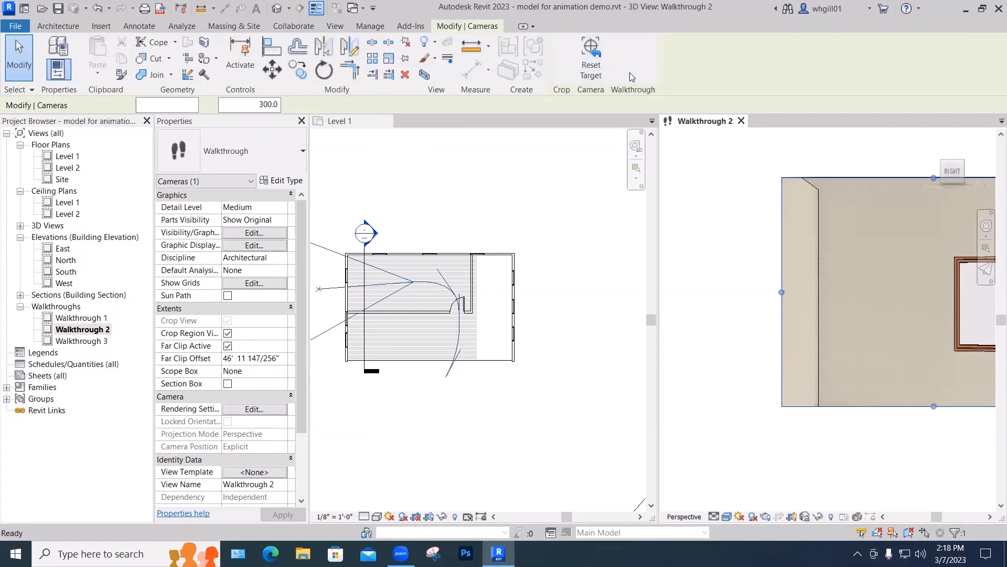
{"action": "left_click", "coordinate": [412, 204]}
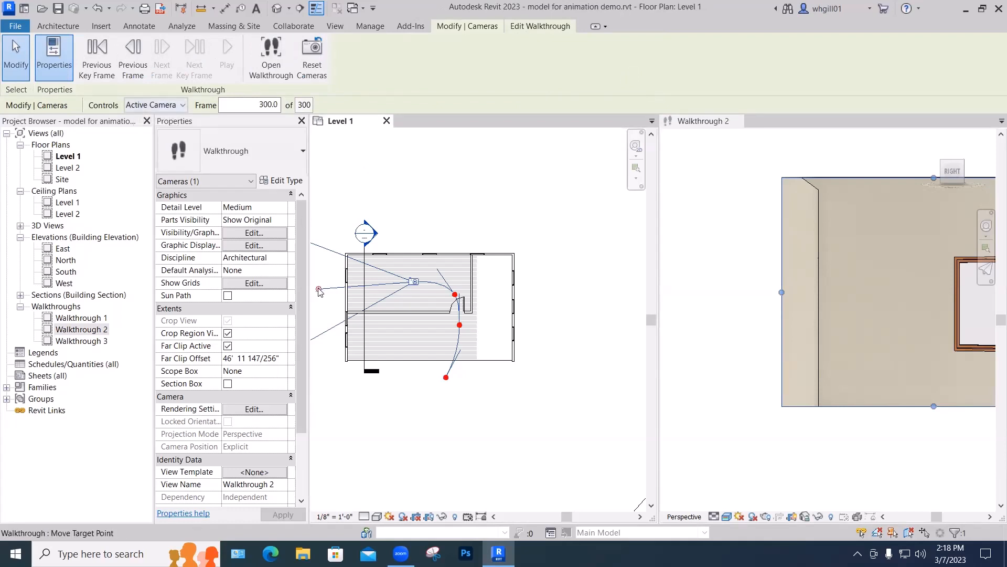
{"action": "left_click_drag", "start_coordinate": [319, 288], "coordinate": [435, 298]}
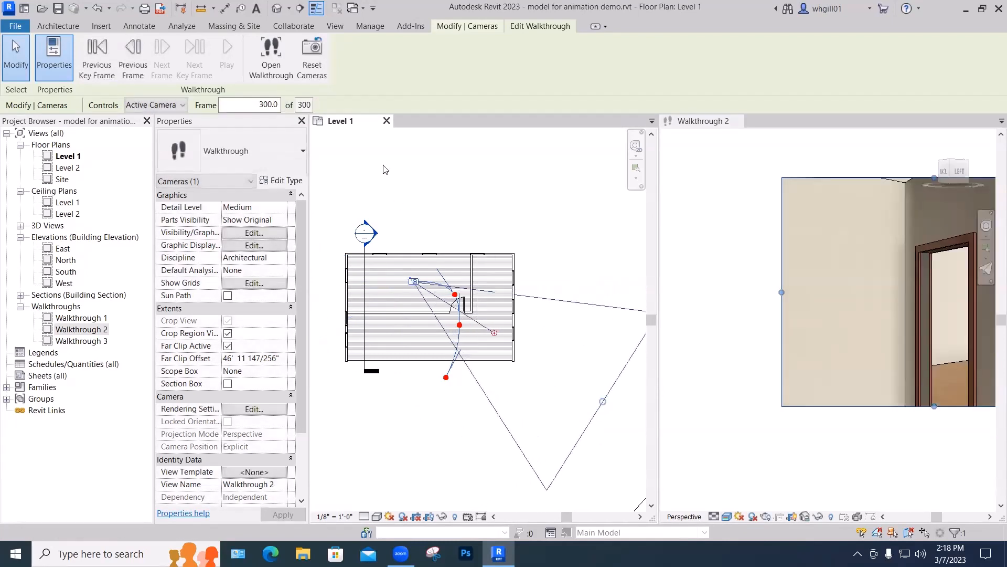
Step: Set the controls to Path, move the last key frame farther west inside the room, and quit editing the walkthrough
{"action": "left_click", "coordinate": [155, 105]}
{"action": "left_click", "coordinate": [138, 129]}
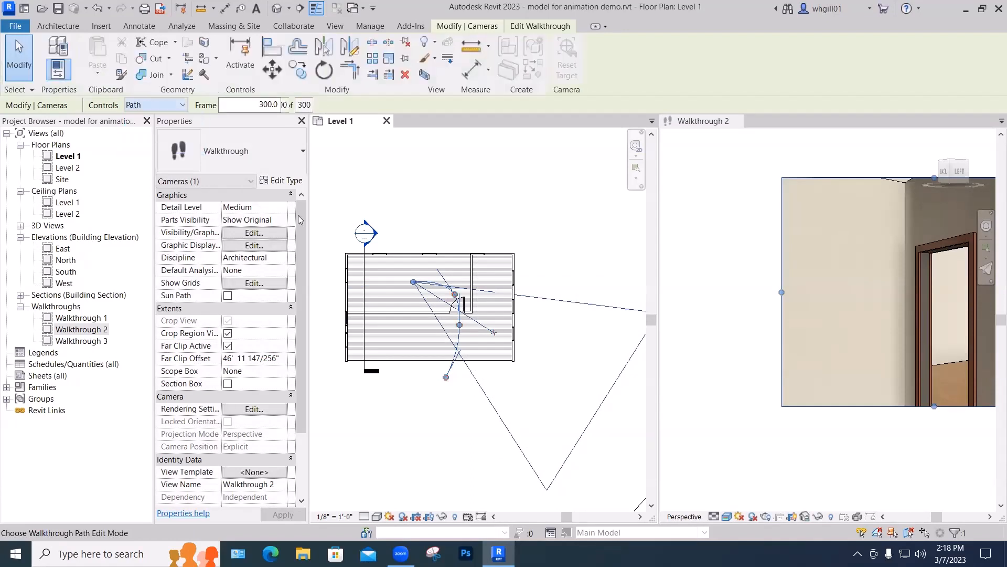
{"action": "left_click_drag", "start_coordinate": [414, 282], "coordinate": [385, 276]}
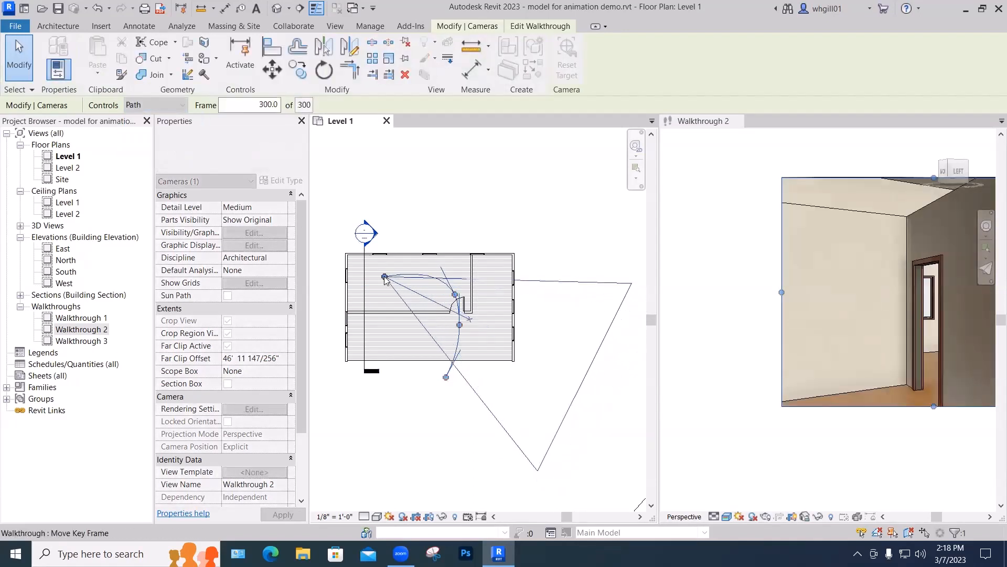
{"action": "left_click", "coordinate": [518, 235]}
{"action": "left_click", "coordinate": [535, 278]}
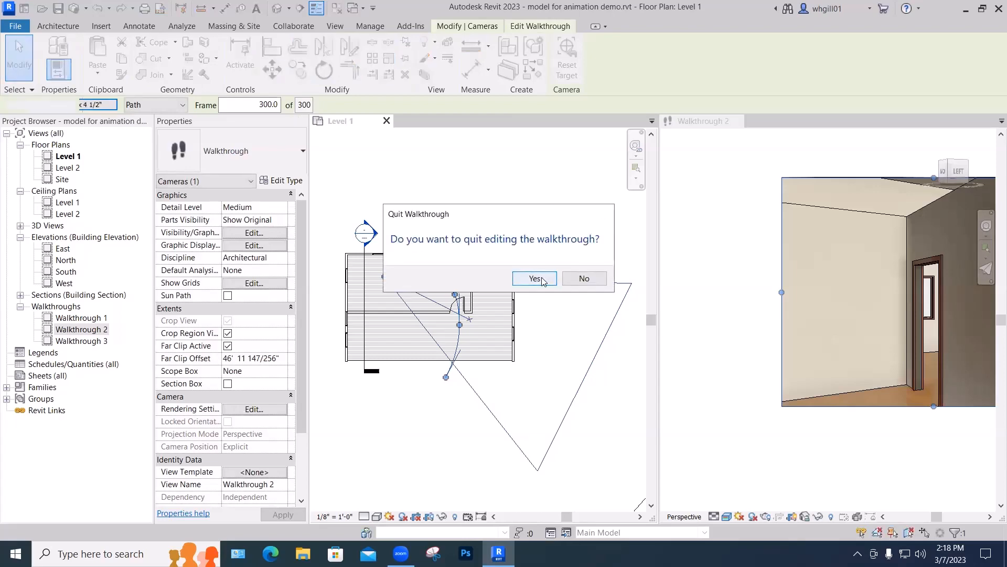
{"action": "left_click", "coordinate": [550, 235]}
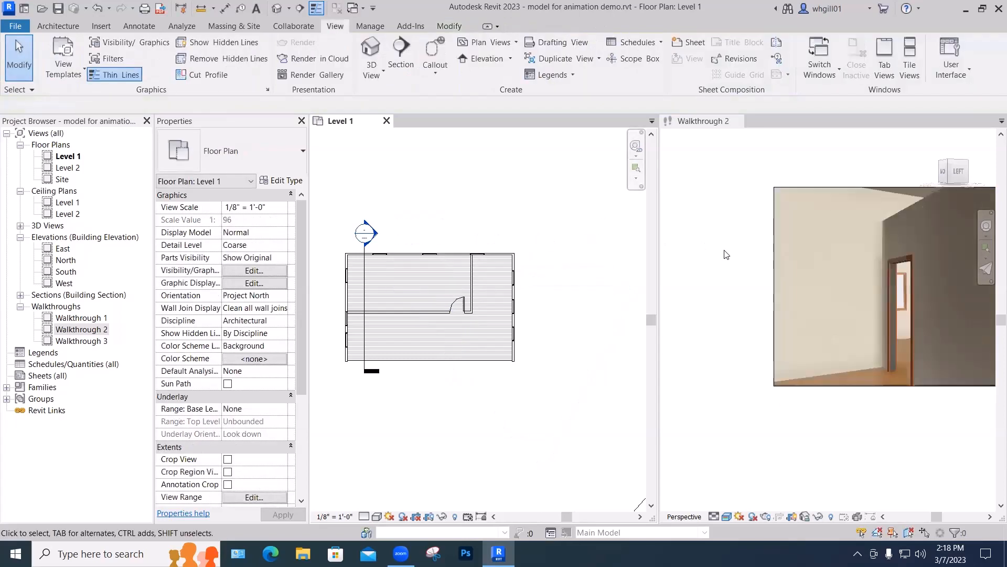
Step: Edit Walkthrough 2 from its camera view, return to frame 1 and play it to check the repositioned final camera
{"action": "left_click", "coordinate": [723, 255]}
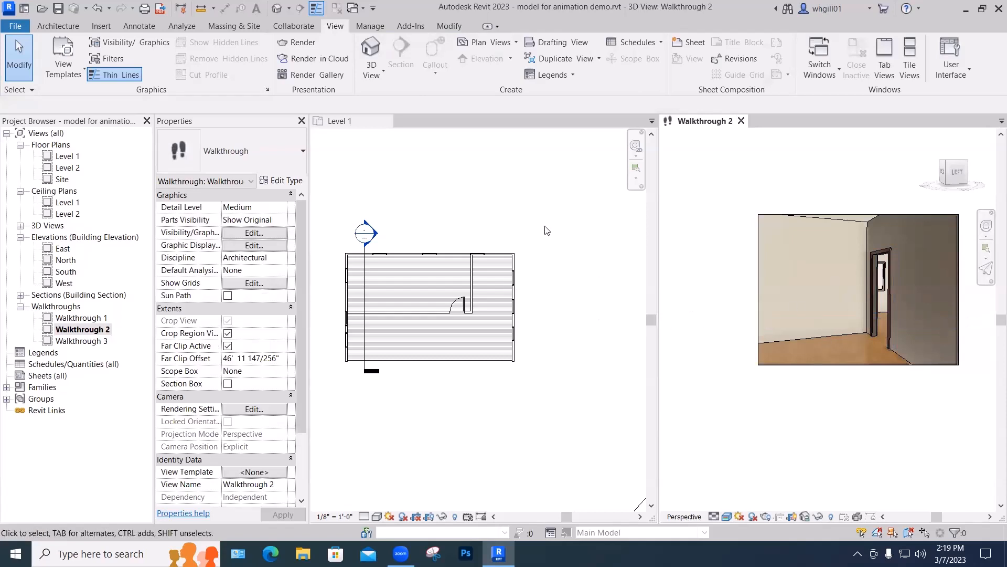
{"action": "left_click", "coordinate": [763, 215]}
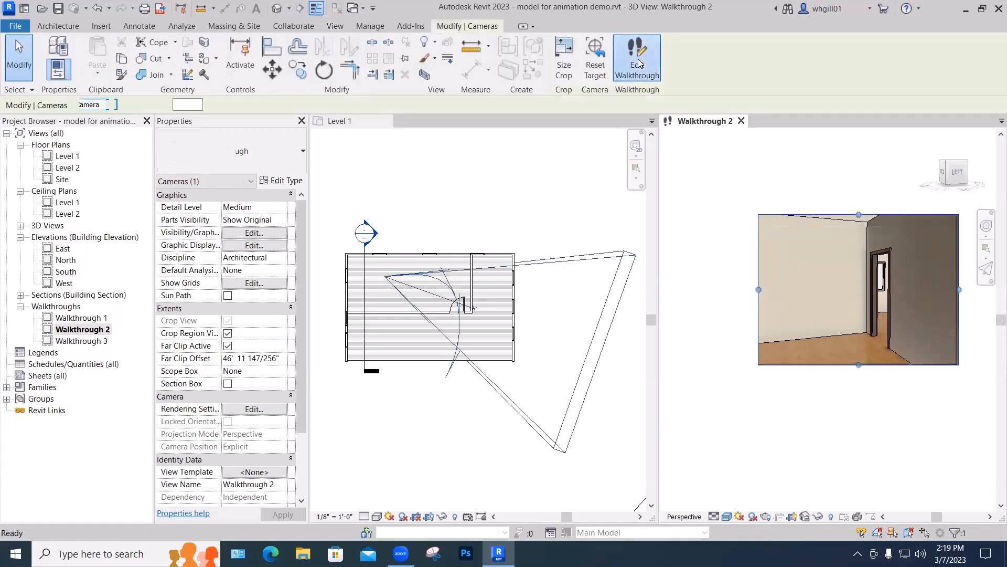
{"action": "left_click", "coordinate": [637, 56]}
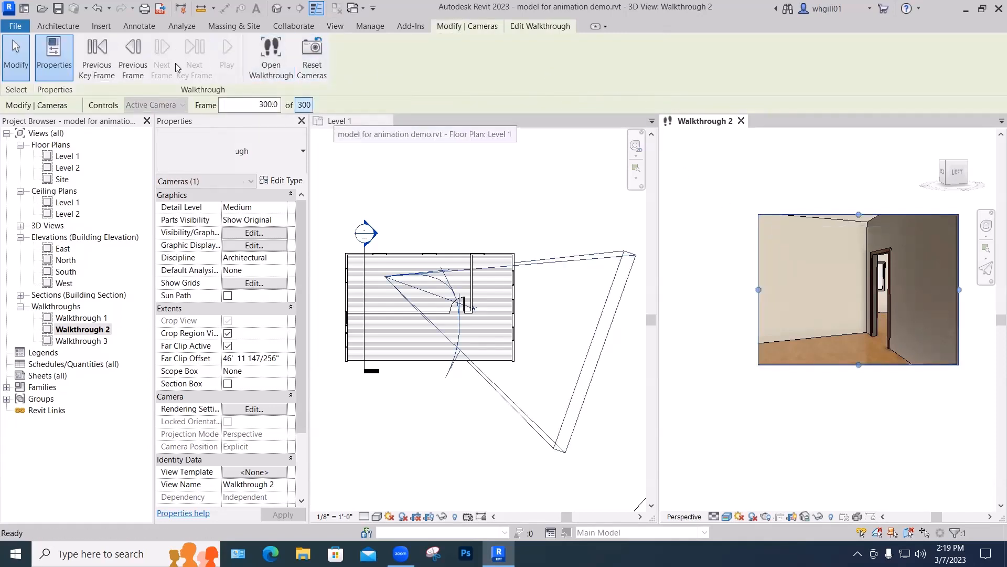
{"action": "left_click", "coordinate": [107, 65]}
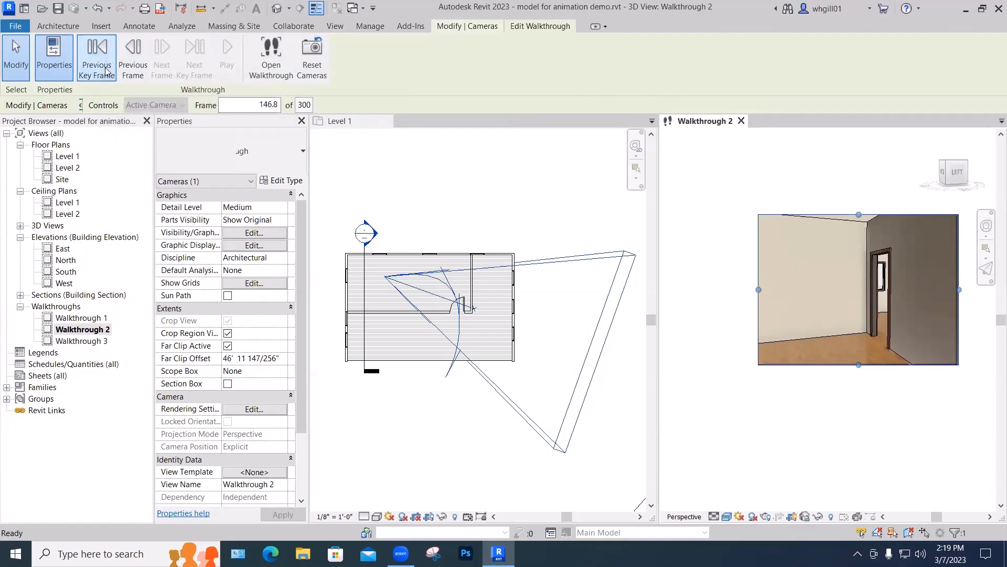
{"action": "left_click", "coordinate": [105, 69]}
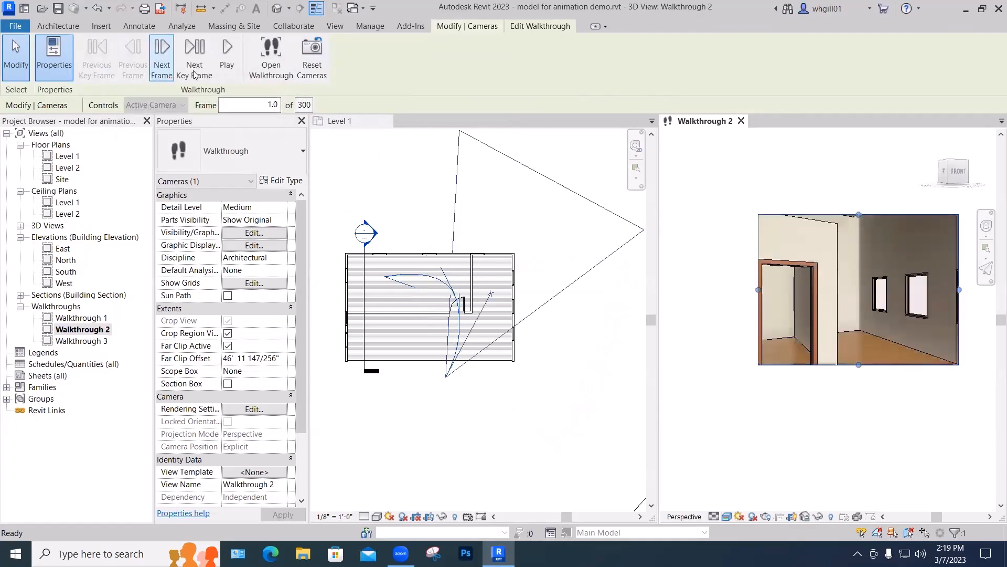
{"action": "left_click", "coordinate": [222, 66]}
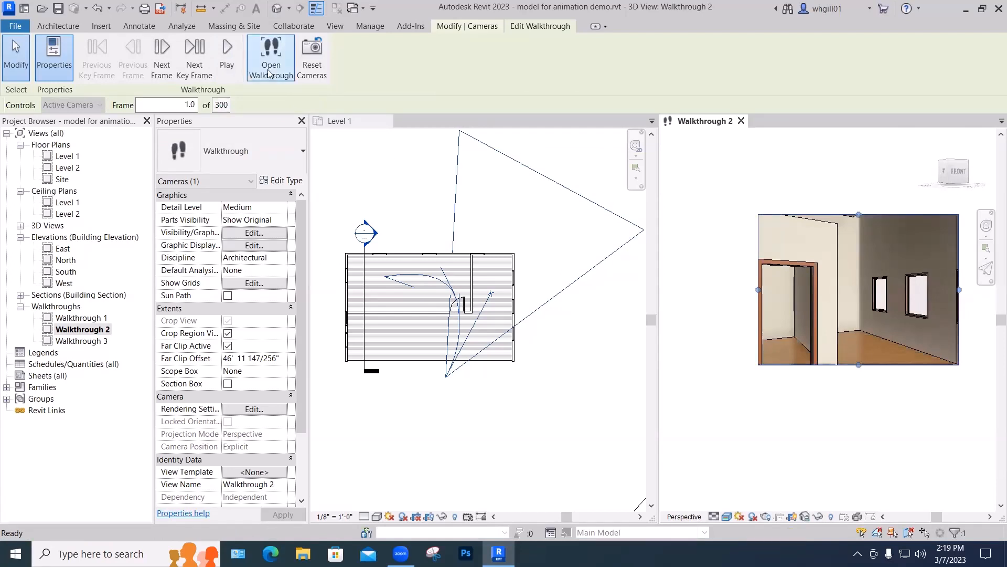
Step: In the Level 1 plan, advance Walkthrough 2 to the key frame at 146.8 and aim its camera toward the room's northwest corner
{"action": "left_click", "coordinate": [372, 196]}
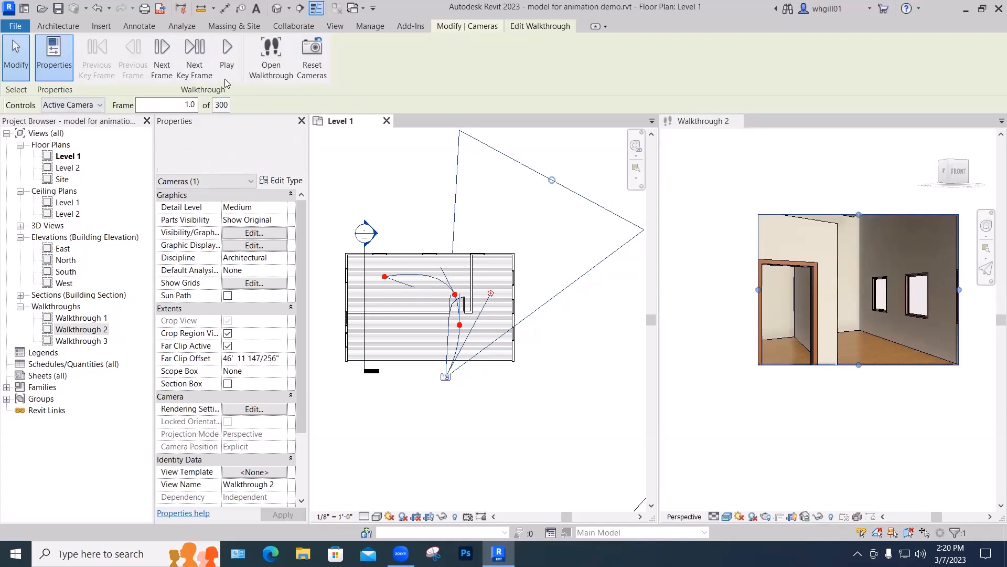
{"action": "left_click", "coordinate": [191, 63]}
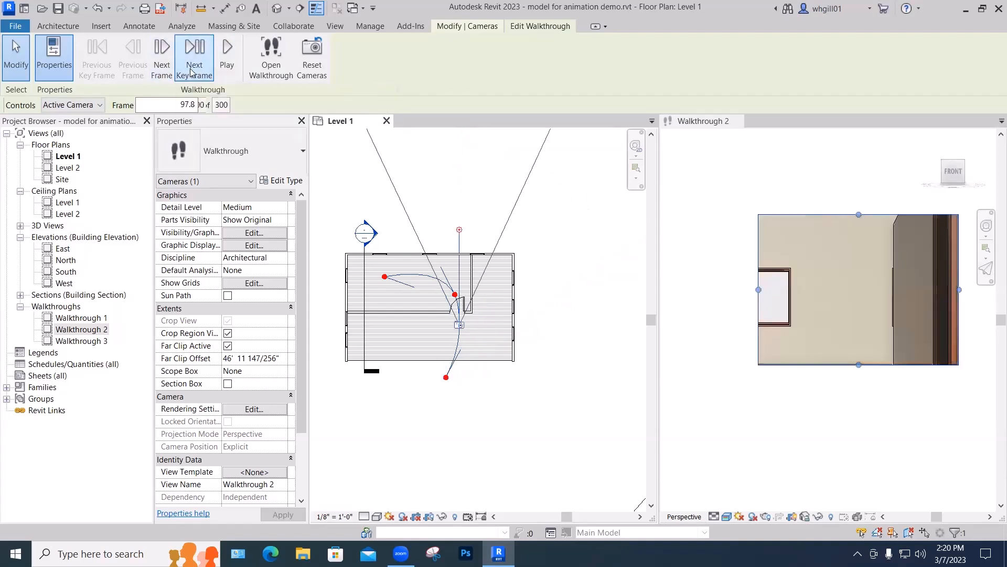
{"action": "left_click", "coordinate": [191, 62]}
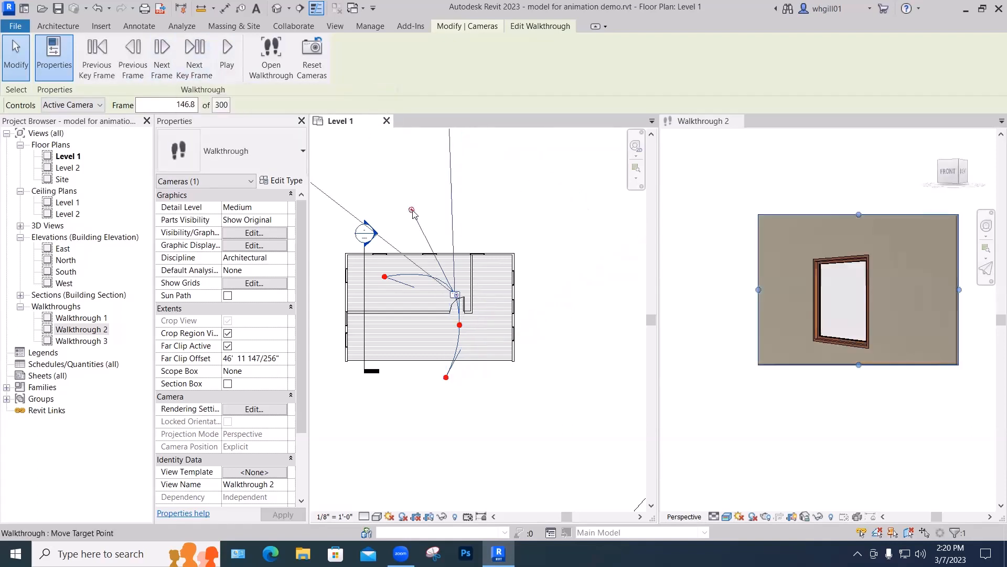
{"action": "left_click_drag", "start_coordinate": [364, 231], "coordinate": [397, 265]}
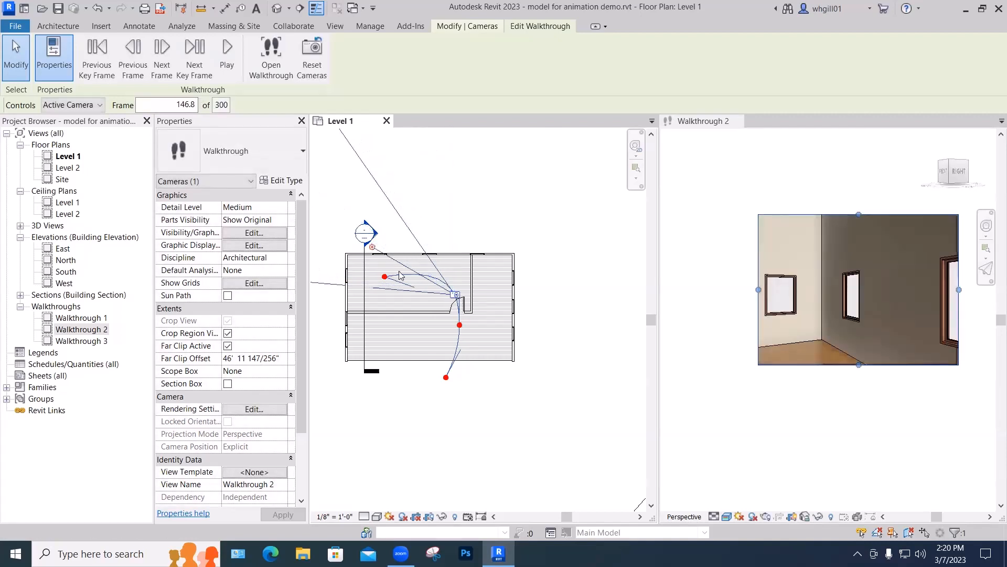
Step: Check the camera view at the last key frame, frame 300, and go back through the key frames to frame 1
{"action": "left_click", "coordinate": [194, 58]}
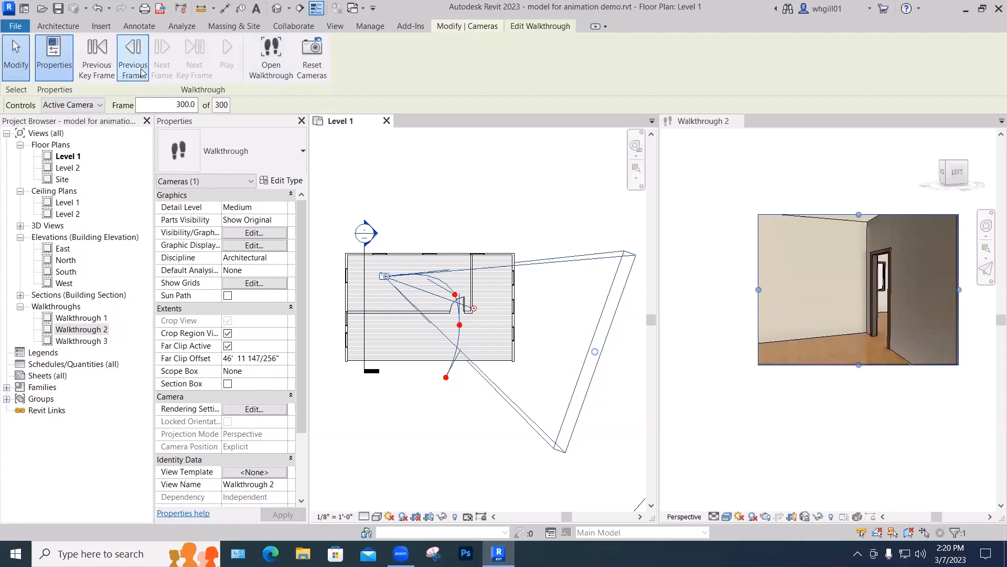
{"action": "left_click", "coordinate": [102, 74]}
{"action": "left_click", "coordinate": [102, 74]}
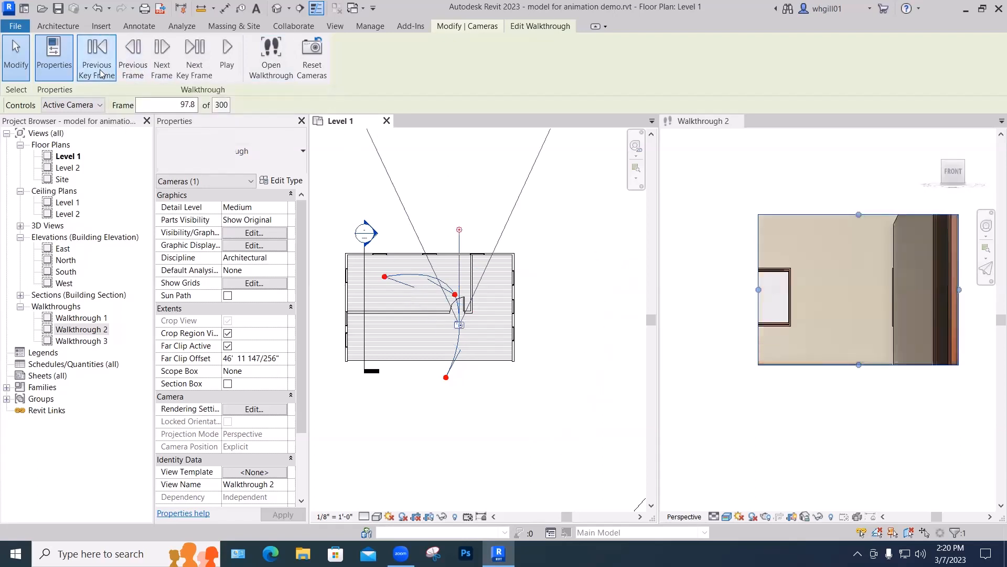
{"action": "left_click", "coordinate": [102, 74]}
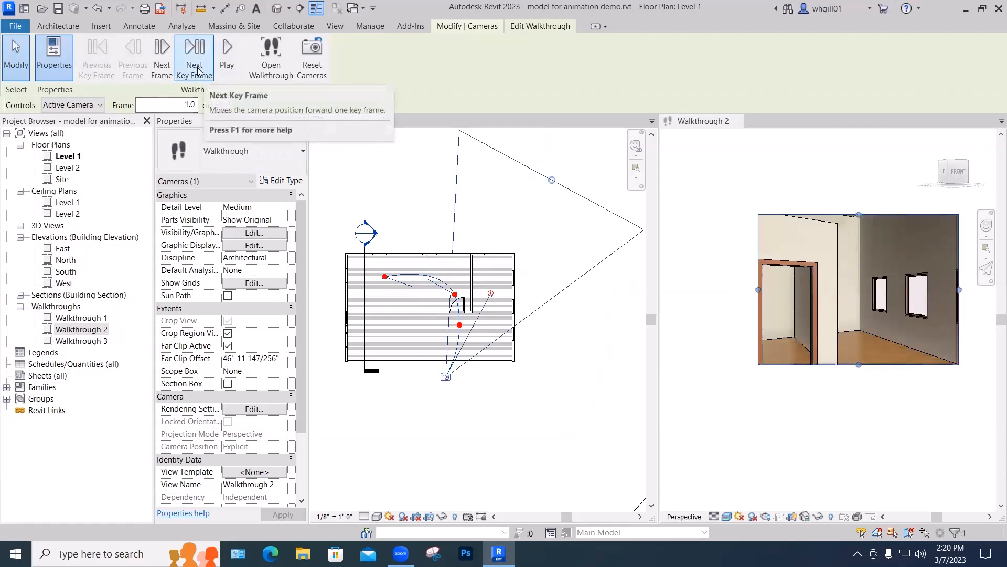
Step: Advance Walkthrough 2 frame by frame from frame 1 to examine the camera's approach to the doorway
{"action": "left_click", "coordinate": [165, 76]}
{"action": "left_click", "coordinate": [165, 75]}
{"action": "left_click", "coordinate": [165, 75]}
{"action": "left_click", "coordinate": [165, 75]}
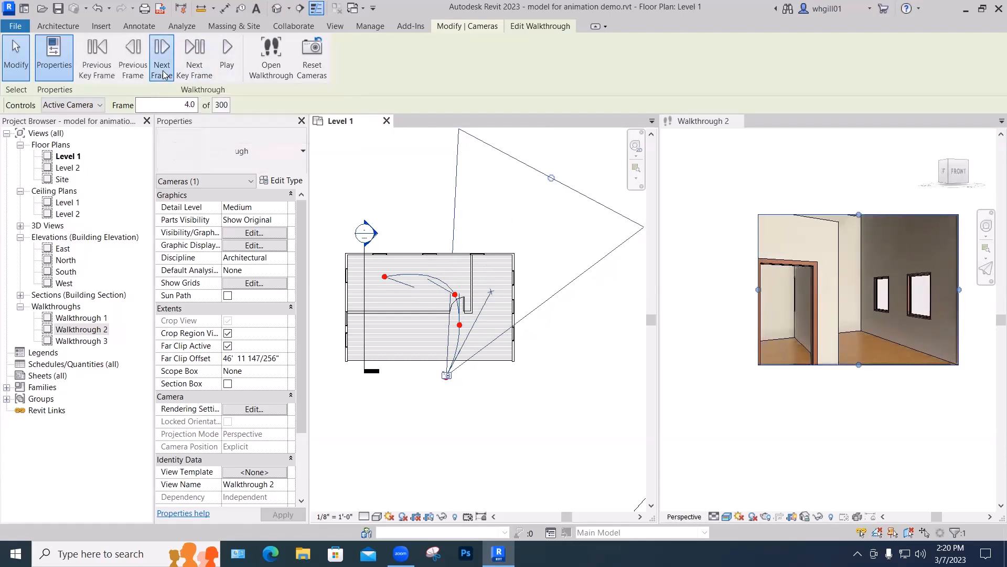
{"action": "left_click", "coordinate": [165, 76]}
{"action": "left_click", "coordinate": [166, 76]}
{"action": "left_click", "coordinate": [165, 75]}
{"action": "left_click", "coordinate": [165, 76]}
{"action": "left_click", "coordinate": [165, 76]}
{"action": "left_click", "coordinate": [165, 76]}
{"action": "left_click", "coordinate": [165, 76]}
{"action": "left_click", "coordinate": [166, 75]}
{"action": "left_click", "coordinate": [165, 76]}
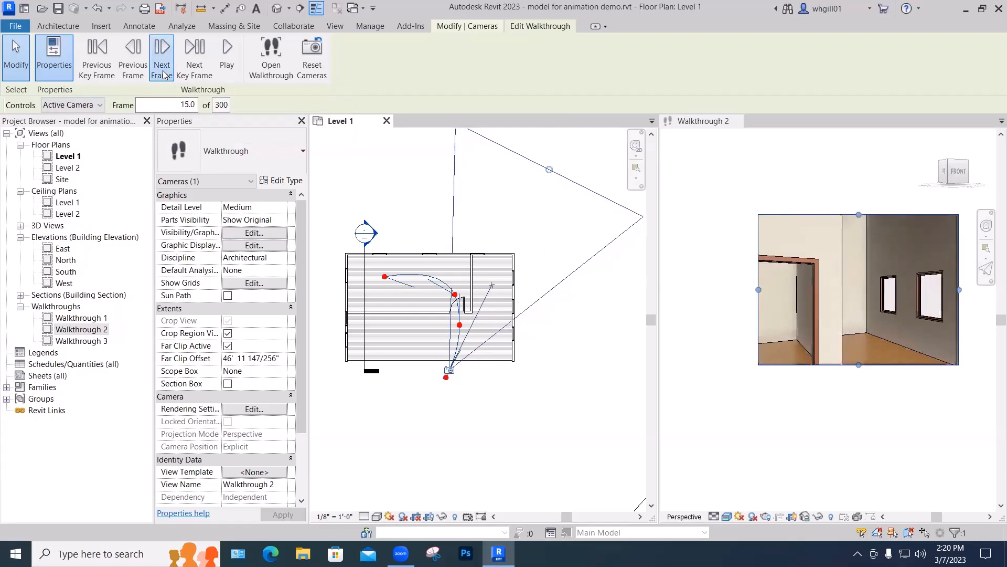
{"action": "left_click", "coordinate": [166, 75]}
Step: Jump to the key frame at 97.8 and advance frame by frame to frame 275.8, examining how the camera turns inside the room
{"action": "left_click", "coordinate": [191, 76]}
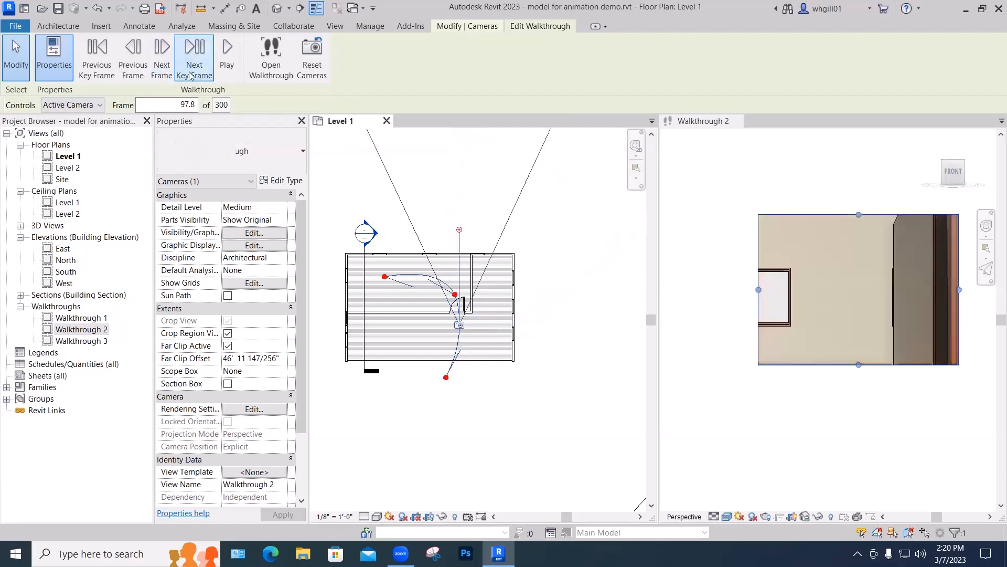
{"action": "left_click", "coordinate": [161, 76]}
{"action": "left_click", "coordinate": [161, 76]}
{"action": "left_click", "coordinate": [161, 75]}
{"action": "left_click", "coordinate": [161, 76]}
{"action": "left_click", "coordinate": [161, 75]}
{"action": "left_click", "coordinate": [161, 75]}
{"action": "left_click", "coordinate": [160, 75]}
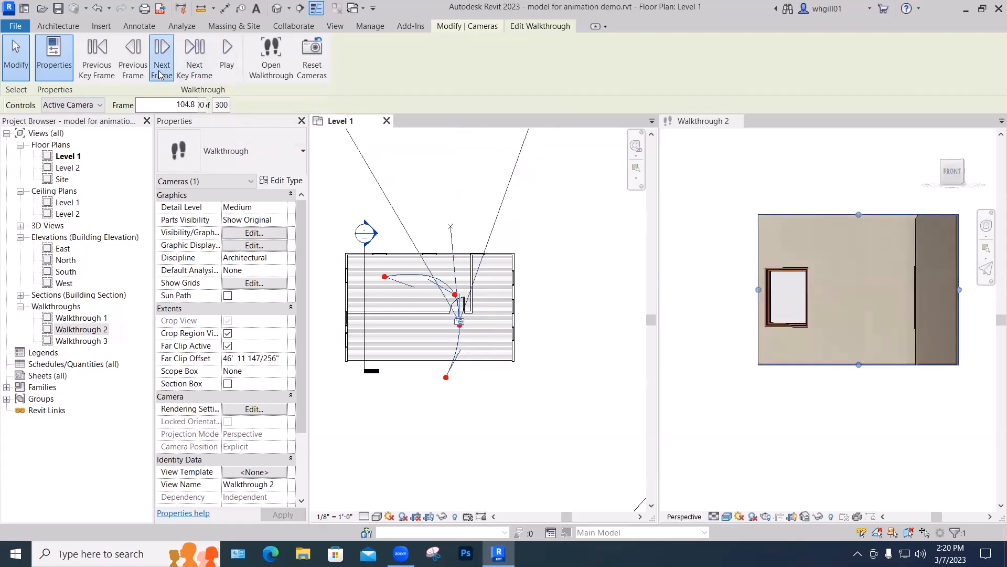
{"action": "left_click", "coordinate": [160, 74]}
{"action": "left_click", "coordinate": [160, 75]}
{"action": "left_click", "coordinate": [160, 74]}
{"action": "left_click", "coordinate": [160, 75]}
{"action": "left_click", "coordinate": [160, 75]}
{"action": "left_click", "coordinate": [160, 75]}
{"action": "left_click", "coordinate": [160, 74]}
{"action": "left_click", "coordinate": [160, 74]}
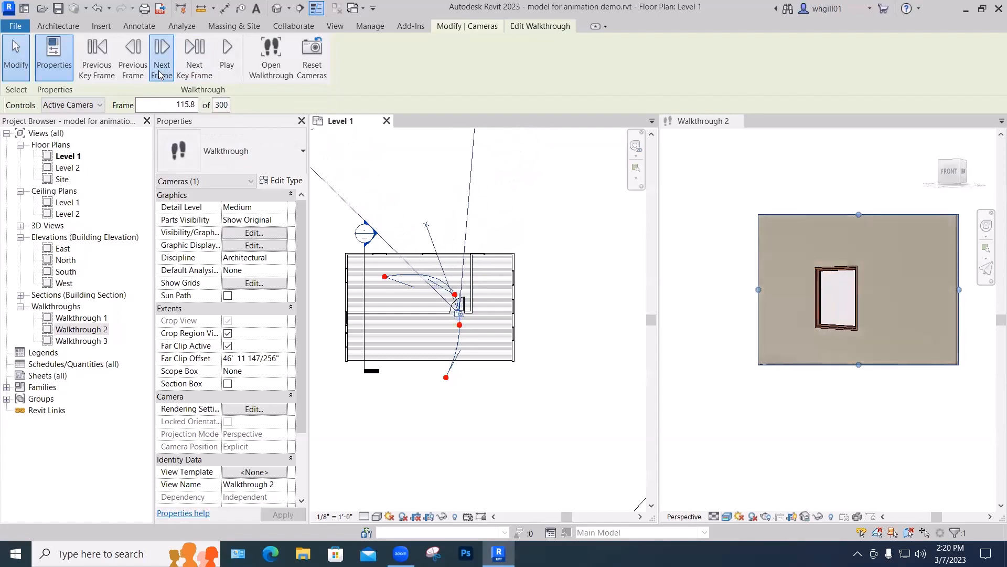
{"action": "left_click", "coordinate": [160, 75]}
{"action": "left_click", "coordinate": [161, 74]}
{"action": "left_click", "coordinate": [160, 75]}
{"action": "left_click", "coordinate": [160, 75]}
{"action": "left_click", "coordinate": [160, 74]}
{"action": "left_click", "coordinate": [160, 74]}
{"action": "left_click", "coordinate": [160, 75]}
{"action": "left_click", "coordinate": [160, 75]}
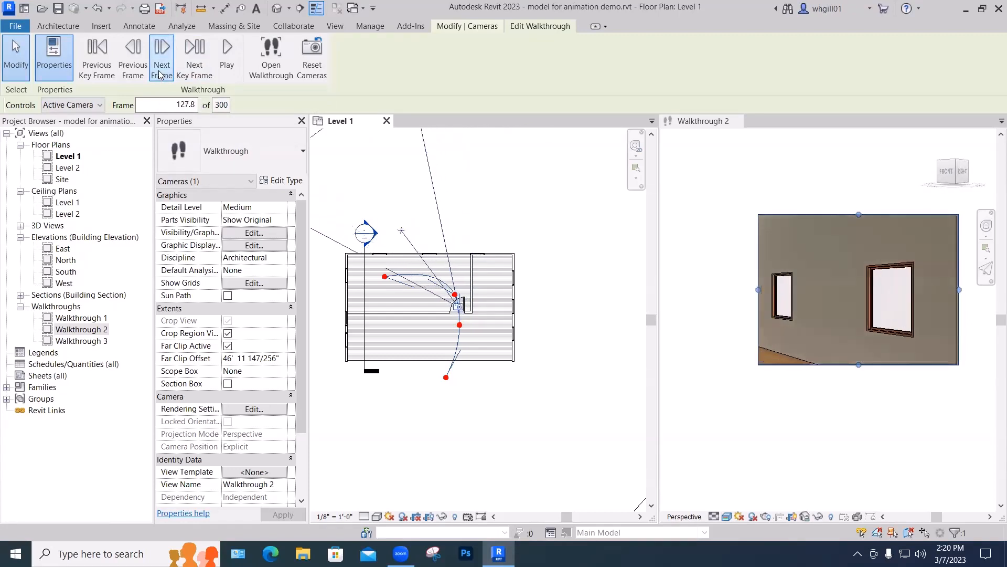
{"action": "left_click", "coordinate": [160, 74]}
{"action": "left_click", "coordinate": [161, 74]}
{"action": "left_click", "coordinate": [160, 75]}
{"action": "left_click", "coordinate": [160, 75]}
{"action": "left_click", "coordinate": [160, 74]}
{"action": "left_click", "coordinate": [160, 75]}
{"action": "left_click", "coordinate": [160, 75]}
{"action": "left_click", "coordinate": [160, 75]}
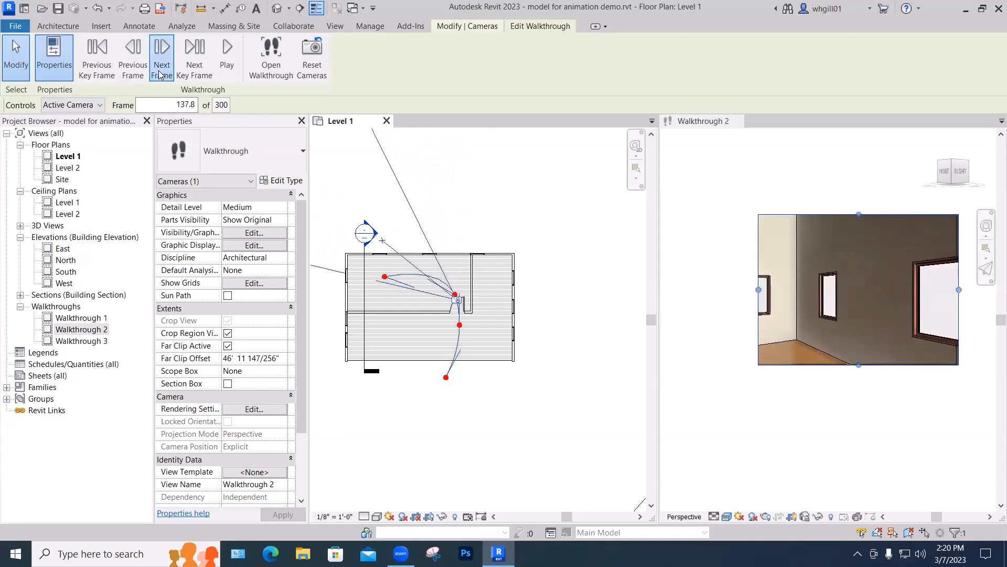
{"action": "left_click", "coordinate": [160, 75]}
{"action": "left_click", "coordinate": [160, 74]}
{"action": "left_click", "coordinate": [160, 75]}
{"action": "left_click", "coordinate": [160, 74]}
{"action": "left_click", "coordinate": [160, 75]}
{"action": "left_click", "coordinate": [160, 75]}
{"action": "left_click", "coordinate": [160, 75]}
{"action": "left_click", "coordinate": [160, 75]}
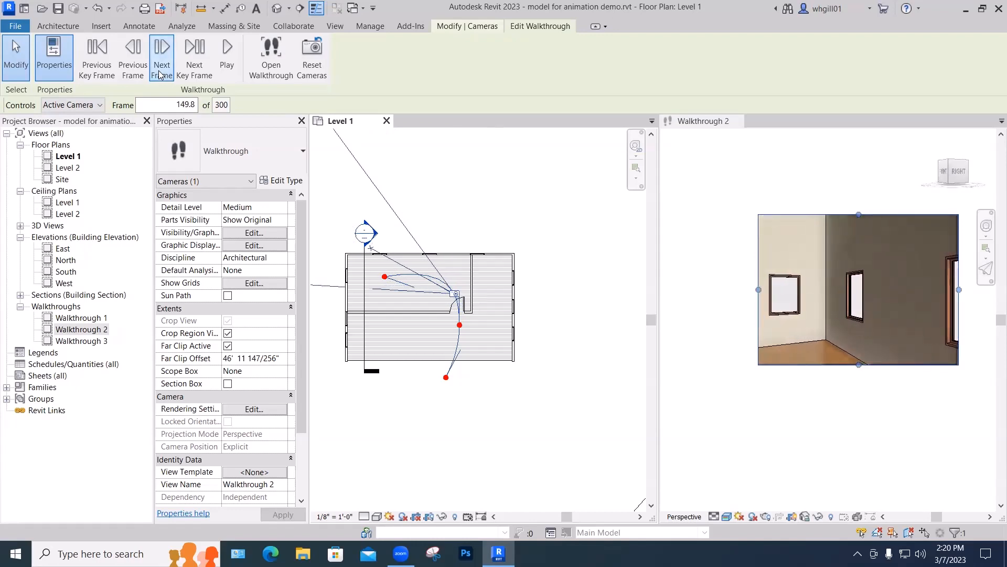
{"action": "left_click", "coordinate": [160, 74]}
{"action": "left_click", "coordinate": [160, 75]}
{"action": "left_click", "coordinate": [160, 74]}
{"action": "left_click", "coordinate": [160, 75]}
{"action": "left_click", "coordinate": [160, 74]}
{"action": "left_click", "coordinate": [160, 75]}
{"action": "left_click", "coordinate": [160, 74]}
{"action": "left_click", "coordinate": [160, 74]}
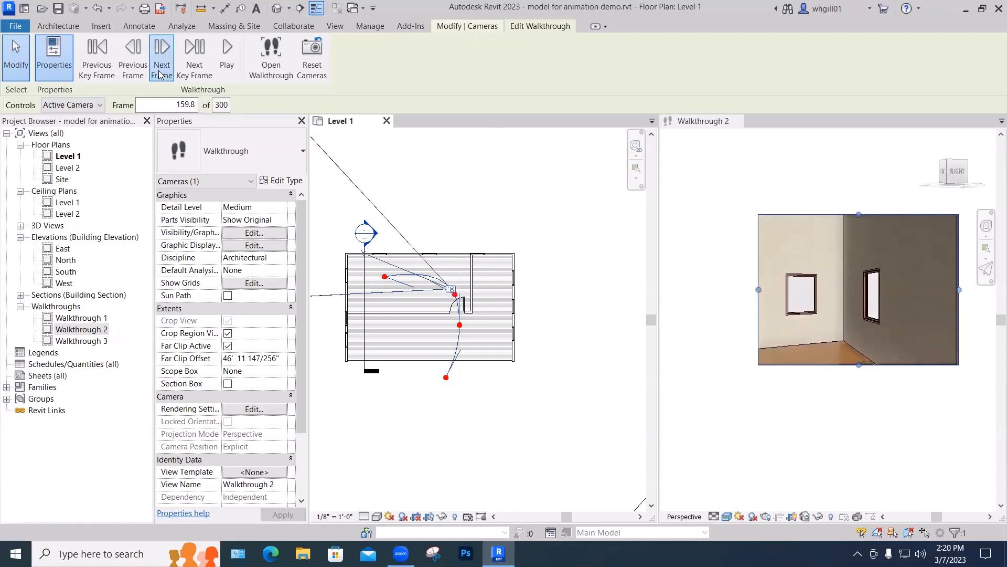
{"action": "left_click", "coordinate": [160, 74]}
{"action": "left_click", "coordinate": [160, 75]}
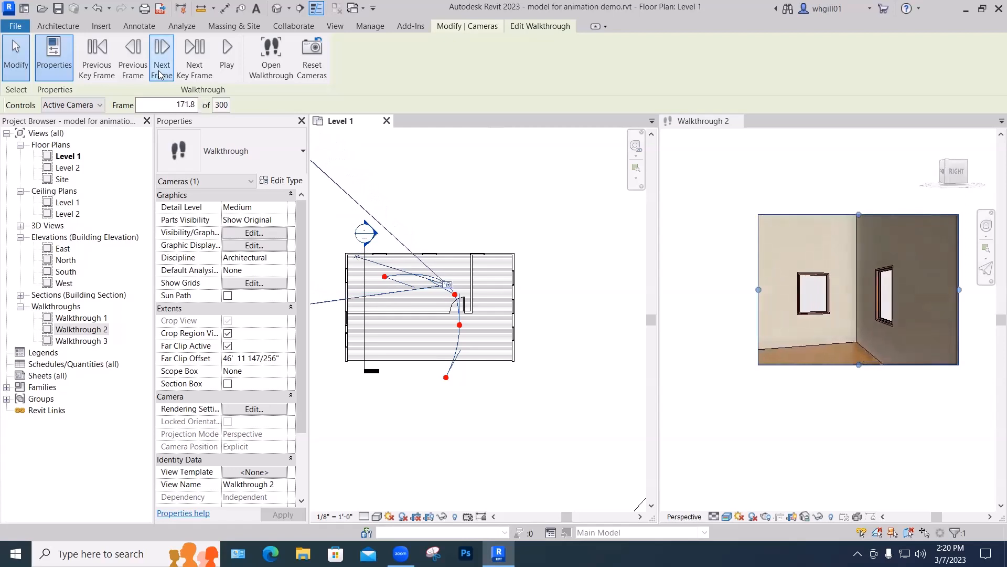
{"action": "left_click", "coordinate": [160, 75]}
{"action": "left_click", "coordinate": [161, 75]}
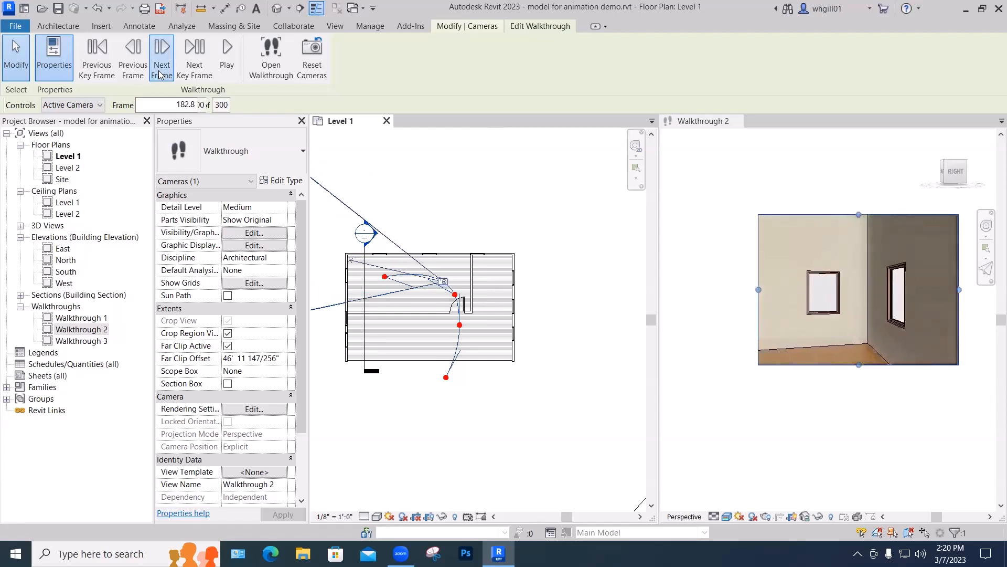
{"action": "left_click", "coordinate": [161, 75]}
{"action": "left_click", "coordinate": [161, 75]}
{"action": "left_click", "coordinate": [161, 75]}
{"action": "left_click", "coordinate": [160, 75]}
{"action": "left_click", "coordinate": [161, 75]}
{"action": "left_click", "coordinate": [160, 75]}
{"action": "left_click", "coordinate": [161, 75]}
{"action": "left_click", "coordinate": [160, 75]}
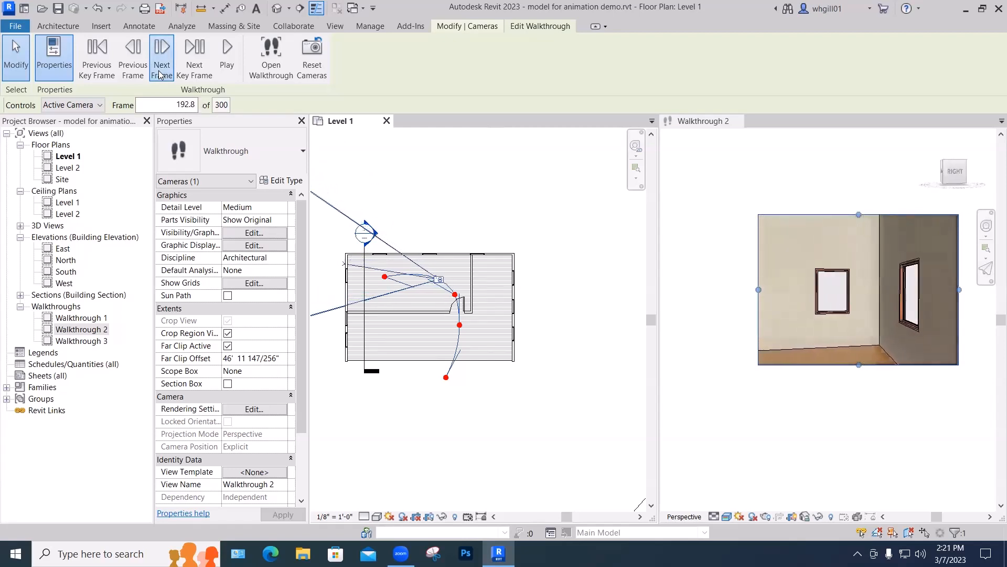
{"action": "left_click", "coordinate": [160, 75]}
{"action": "left_click", "coordinate": [160, 75]}
{"action": "left_click", "coordinate": [160, 75]}
{"action": "left_click", "coordinate": [161, 75]}
{"action": "left_click", "coordinate": [161, 75]}
{"action": "left_click", "coordinate": [160, 75]}
{"action": "left_click", "coordinate": [161, 75]}
{"action": "left_click", "coordinate": [161, 75]}
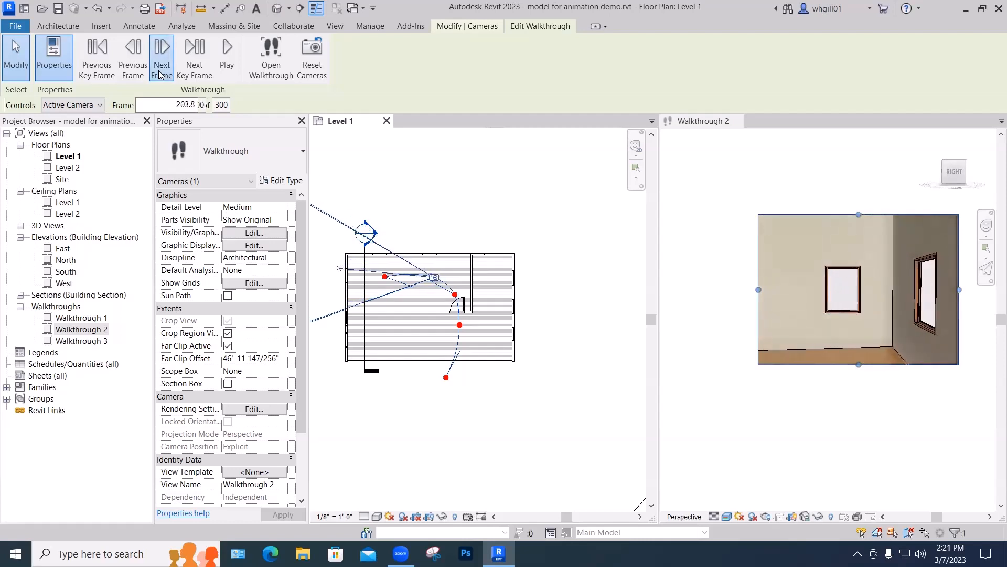
{"action": "left_click", "coordinate": [161, 75]}
{"action": "left_click", "coordinate": [161, 76]}
{"action": "left_click", "coordinate": [161, 75]}
{"action": "left_click", "coordinate": [160, 75]}
{"action": "left_click", "coordinate": [161, 75]}
{"action": "left_click", "coordinate": [160, 75]}
{"action": "left_click", "coordinate": [161, 75]}
{"action": "left_click", "coordinate": [161, 75]}
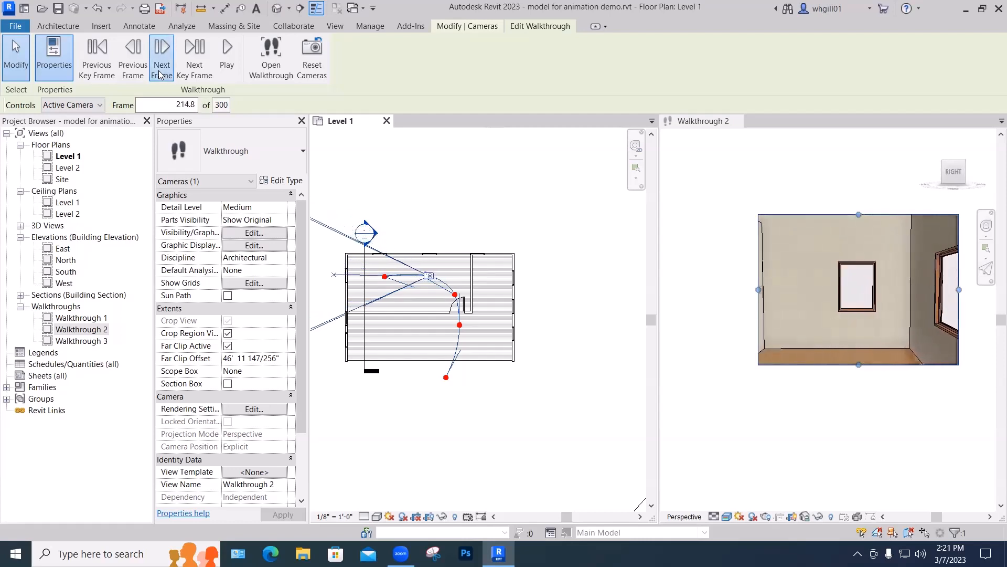
{"action": "left_click", "coordinate": [160, 75]}
{"action": "left_click", "coordinate": [160, 75]}
{"action": "left_click", "coordinate": [161, 75]}
{"action": "left_click", "coordinate": [161, 75]}
{"action": "left_click", "coordinate": [160, 75]}
{"action": "left_click", "coordinate": [161, 75]}
{"action": "left_click", "coordinate": [160, 75]}
{"action": "left_click", "coordinate": [161, 75]}
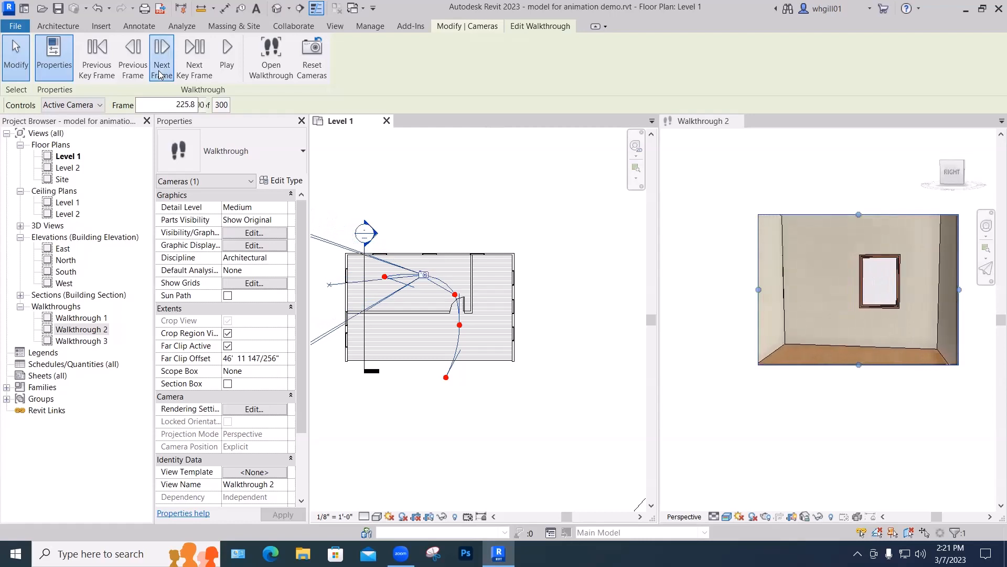
{"action": "left_click", "coordinate": [161, 75]}
{"action": "left_click", "coordinate": [161, 75]}
{"action": "left_click", "coordinate": [161, 75]}
{"action": "left_click", "coordinate": [160, 75]}
{"action": "left_click", "coordinate": [160, 75]}
{"action": "left_click", "coordinate": [161, 75]}
{"action": "left_click", "coordinate": [160, 75]}
{"action": "left_click", "coordinate": [160, 75]}
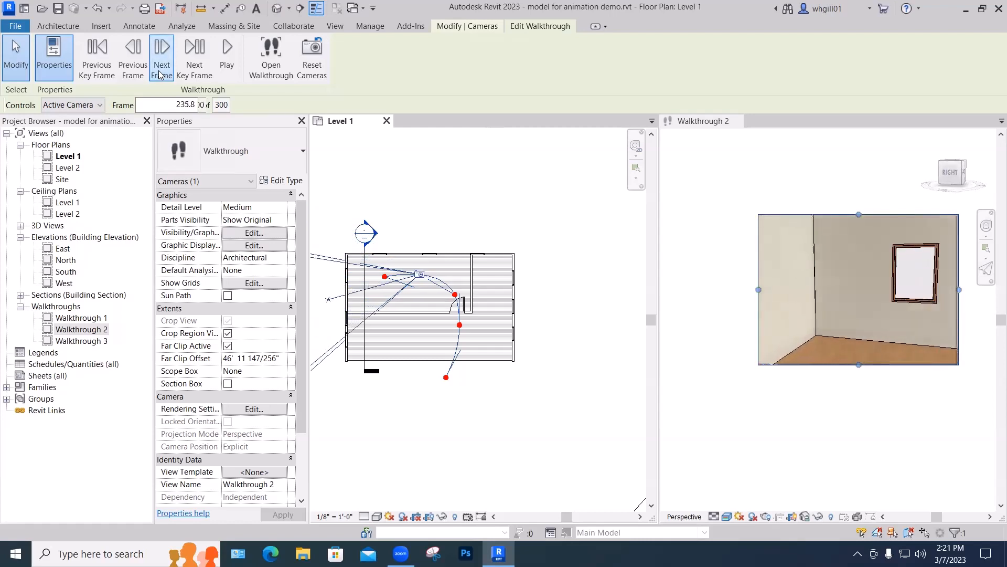
{"action": "left_click", "coordinate": [160, 75]}
{"action": "left_click", "coordinate": [160, 75]}
{"action": "left_click", "coordinate": [160, 75]}
{"action": "left_click", "coordinate": [161, 75]}
{"action": "left_click", "coordinate": [161, 75]}
{"action": "left_click", "coordinate": [160, 75]}
{"action": "left_click", "coordinate": [161, 75]}
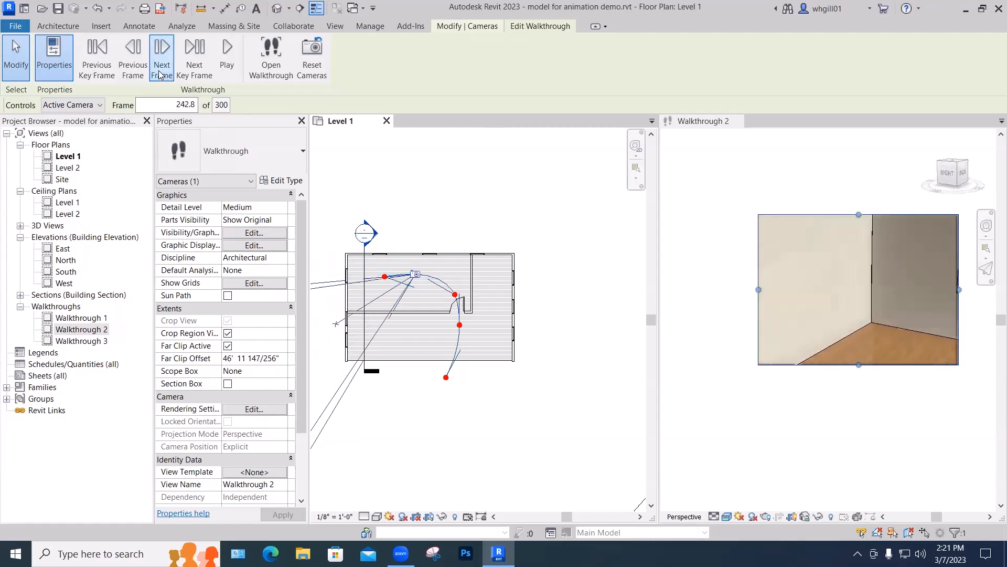
{"action": "left_click", "coordinate": [160, 75]}
{"action": "left_click", "coordinate": [161, 75]}
{"action": "left_click", "coordinate": [160, 75]}
{"action": "left_click", "coordinate": [161, 75]}
{"action": "left_click", "coordinate": [161, 76]}
{"action": "left_click", "coordinate": [161, 75]}
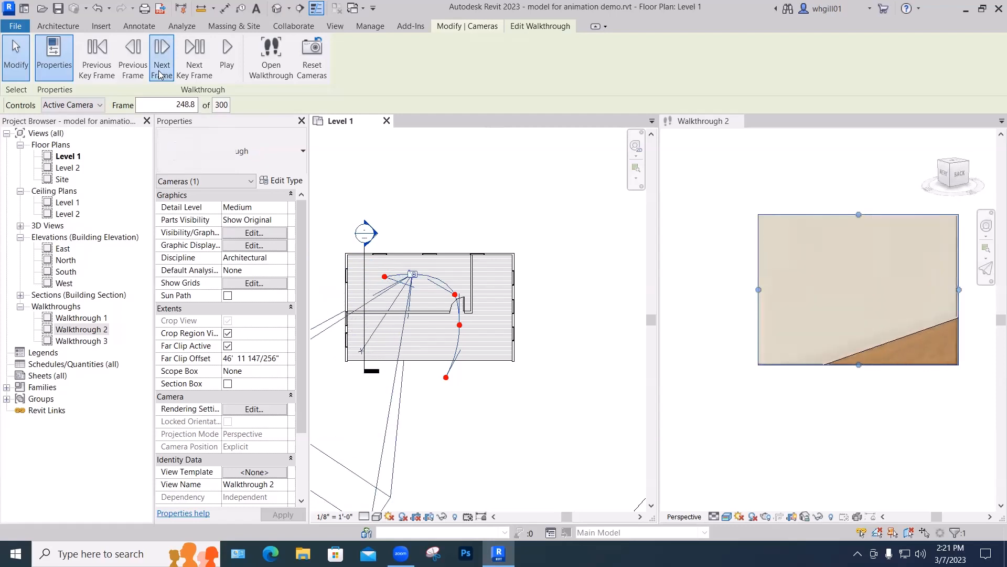
{"action": "left_click", "coordinate": [161, 75]}
{"action": "left_click", "coordinate": [160, 76]}
{"action": "left_click", "coordinate": [160, 75]}
{"action": "left_click", "coordinate": [160, 75]}
{"action": "left_click", "coordinate": [160, 75]}
{"action": "left_click", "coordinate": [161, 75]}
{"action": "left_click", "coordinate": [160, 75]}
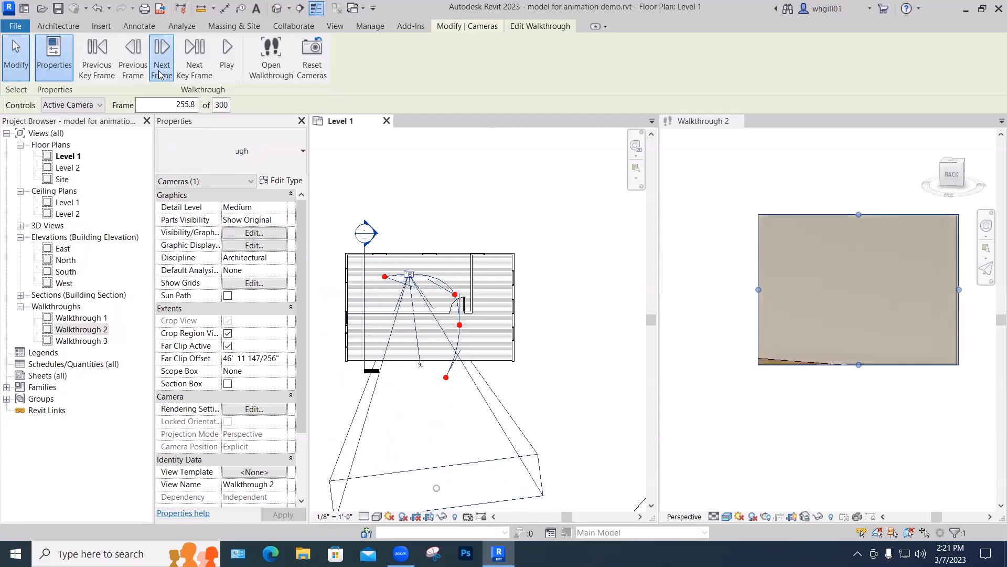
{"action": "left_click", "coordinate": [161, 75]}
{"action": "left_click", "coordinate": [161, 75]}
{"action": "left_click", "coordinate": [160, 75]}
{"action": "left_click", "coordinate": [161, 75]}
{"action": "left_click", "coordinate": [160, 75]}
{"action": "left_click", "coordinate": [160, 75]}
{"action": "left_click", "coordinate": [161, 75]}
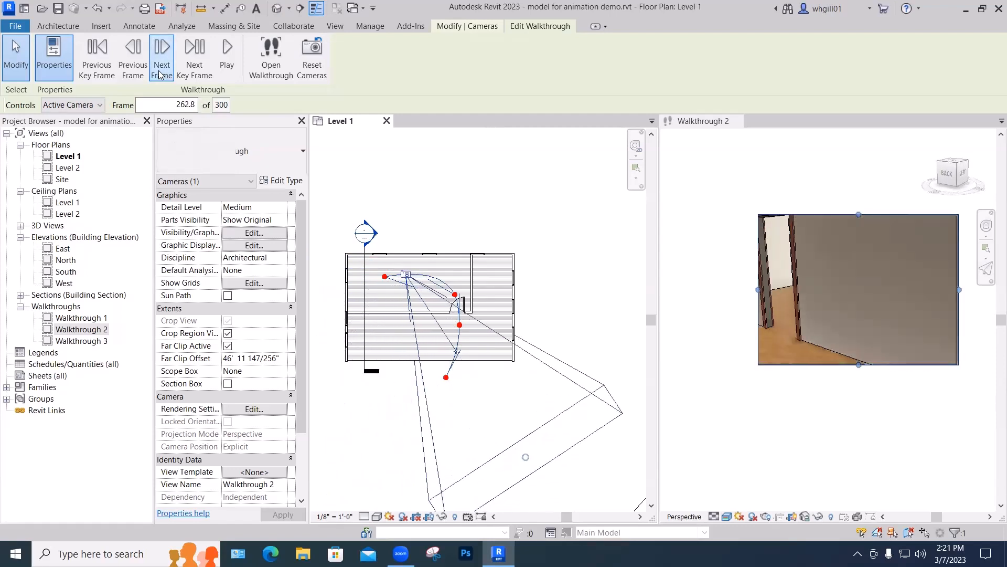
{"action": "left_click", "coordinate": [160, 75]}
{"action": "left_click", "coordinate": [161, 75]}
{"action": "left_click", "coordinate": [161, 75]}
{"action": "left_click", "coordinate": [161, 75]}
{"action": "left_click", "coordinate": [161, 75]}
{"action": "left_click", "coordinate": [160, 75]}
{"action": "left_click", "coordinate": [160, 75]}
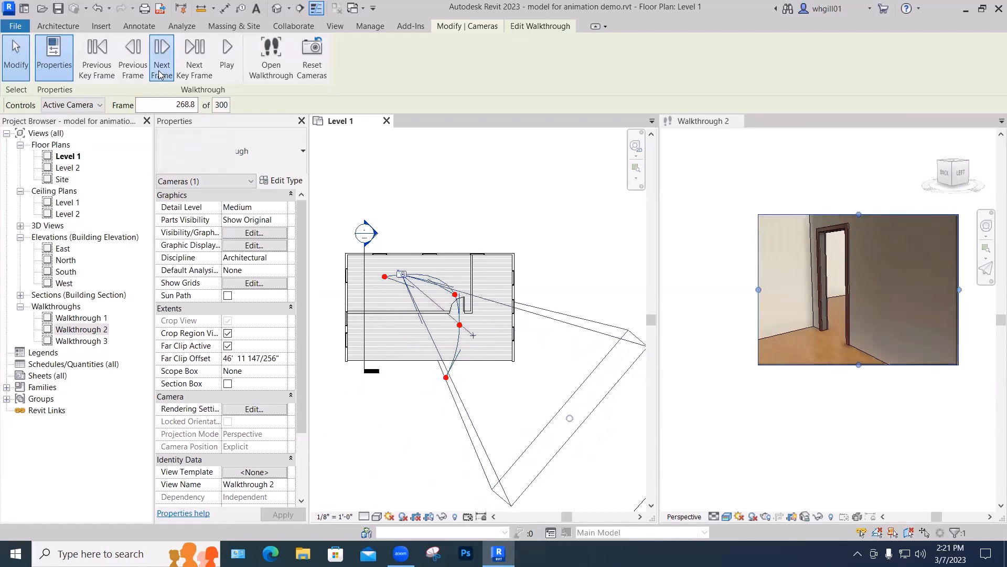
{"action": "left_click", "coordinate": [161, 75]}
{"action": "left_click", "coordinate": [160, 75]}
{"action": "left_click", "coordinate": [161, 75]}
{"action": "left_click", "coordinate": [160, 75]}
{"action": "left_click", "coordinate": [161, 75]}
{"action": "left_click", "coordinate": [160, 75]}
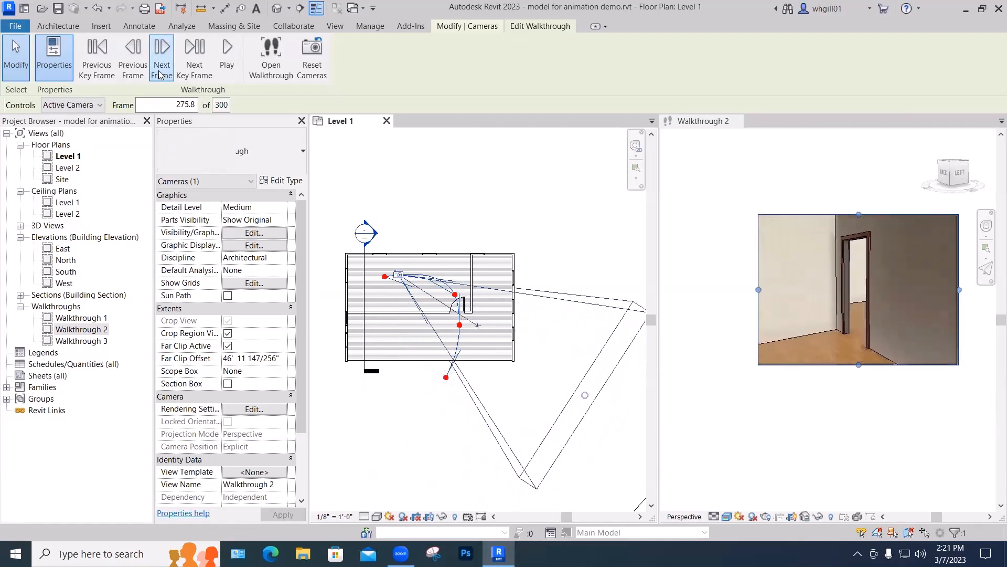
Step: Advance Walkthrough 2 frame by frame to frame 300, examining the final camera turn toward the doorway, and play the walkthrough
{"action": "left_click", "coordinate": [161, 75]}
{"action": "left_click", "coordinate": [160, 75]}
{"action": "left_click", "coordinate": [161, 75]}
{"action": "left_click", "coordinate": [161, 75]}
{"action": "left_click", "coordinate": [160, 75]}
{"action": "left_click", "coordinate": [160, 75]}
{"action": "left_click", "coordinate": [161, 75]}
{"action": "left_click", "coordinate": [161, 75]}
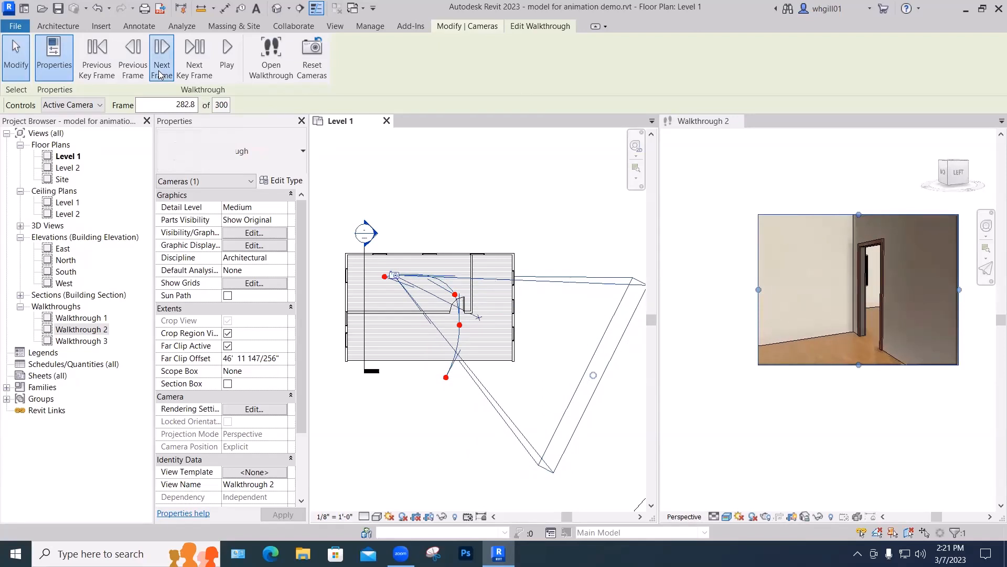
{"action": "left_click", "coordinate": [160, 75]}
{"action": "left_click", "coordinate": [160, 75]}
{"action": "left_click", "coordinate": [161, 75]}
{"action": "left_click", "coordinate": [160, 75]}
{"action": "left_click", "coordinate": [161, 75]}
{"action": "left_click", "coordinate": [160, 75]}
{"action": "left_click", "coordinate": [160, 75]}
{"action": "left_click", "coordinate": [160, 75]}
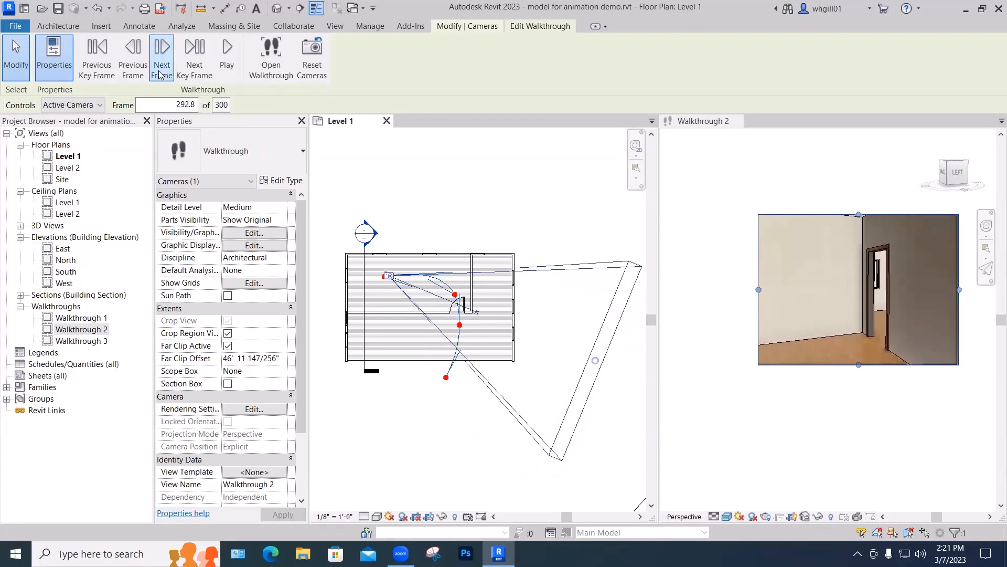
{"action": "left_click", "coordinate": [160, 75]}
{"action": "left_click", "coordinate": [161, 75]}
{"action": "left_click", "coordinate": [160, 75]}
{"action": "left_click", "coordinate": [161, 75]}
{"action": "left_click", "coordinate": [161, 75]}
{"action": "left_click", "coordinate": [161, 75]}
{"action": "left_click", "coordinate": [161, 75]}
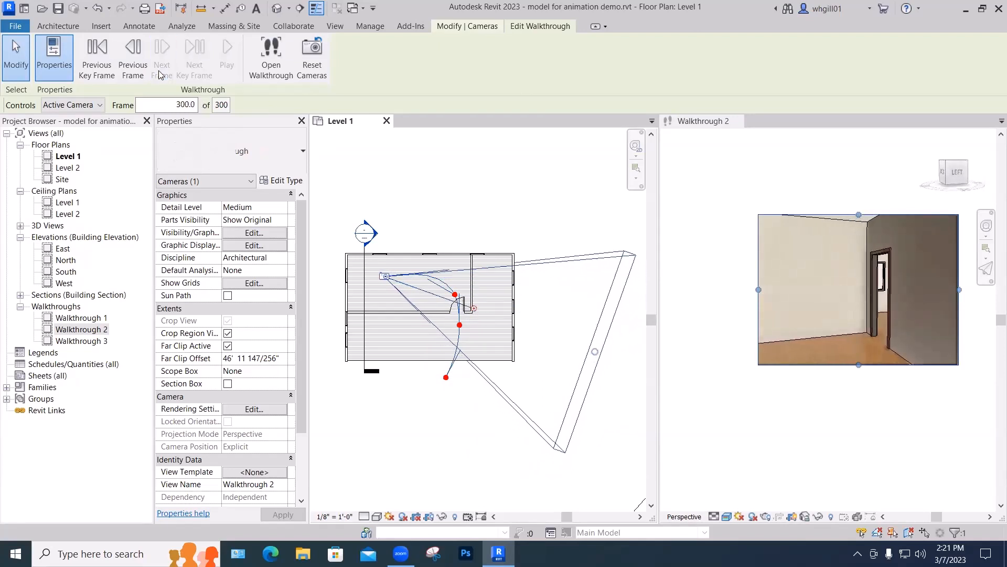
{"action": "left_click", "coordinate": [227, 64]}
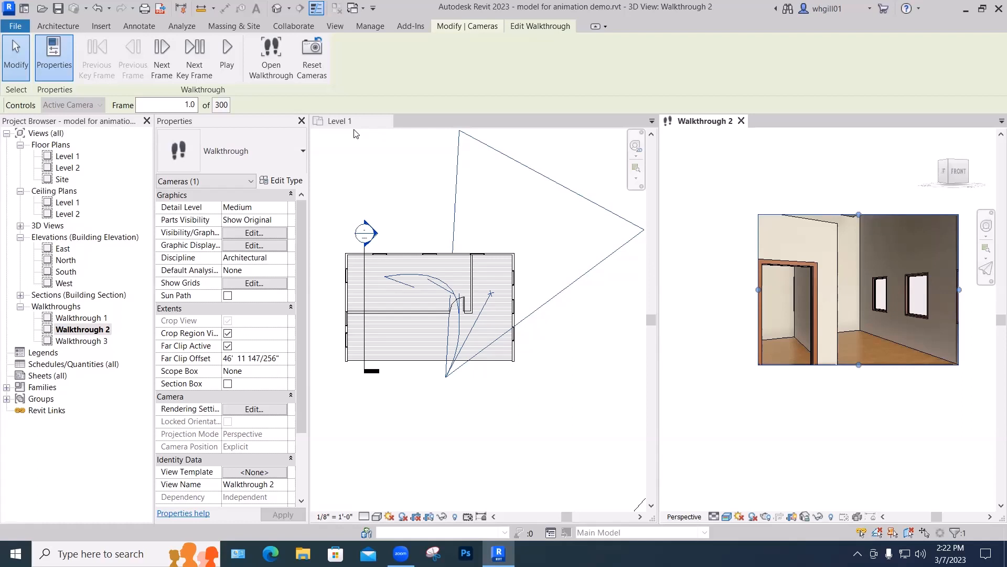
Step: Return to the Level 1 floor plan and save the project
{"action": "left_click", "coordinate": [354, 134]}
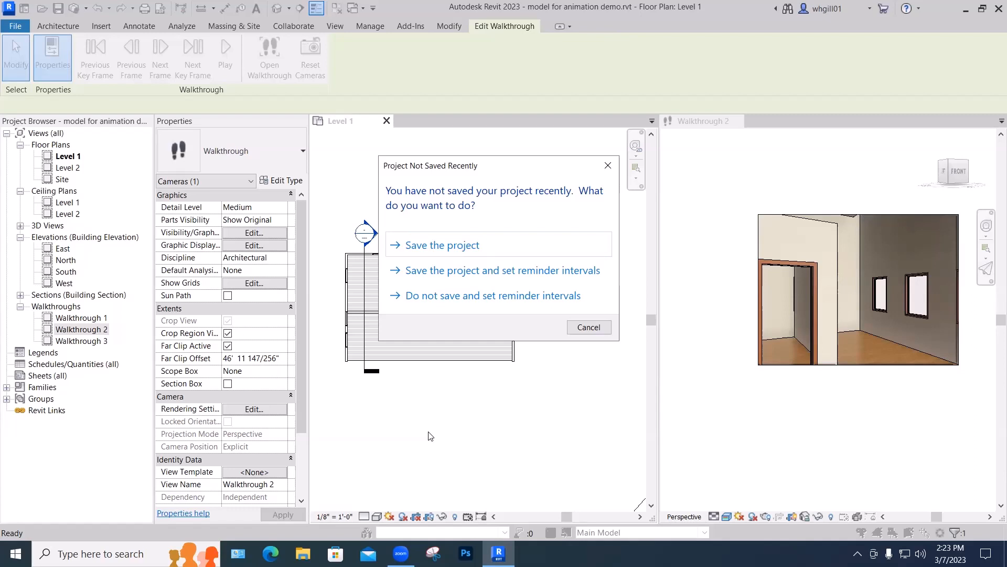
{"action": "left_click", "coordinate": [465, 245]}
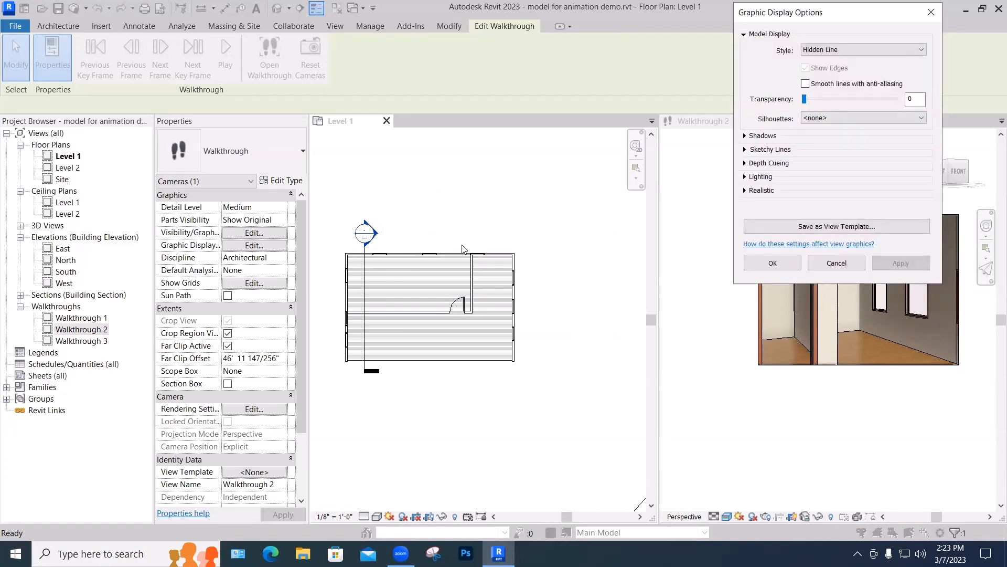